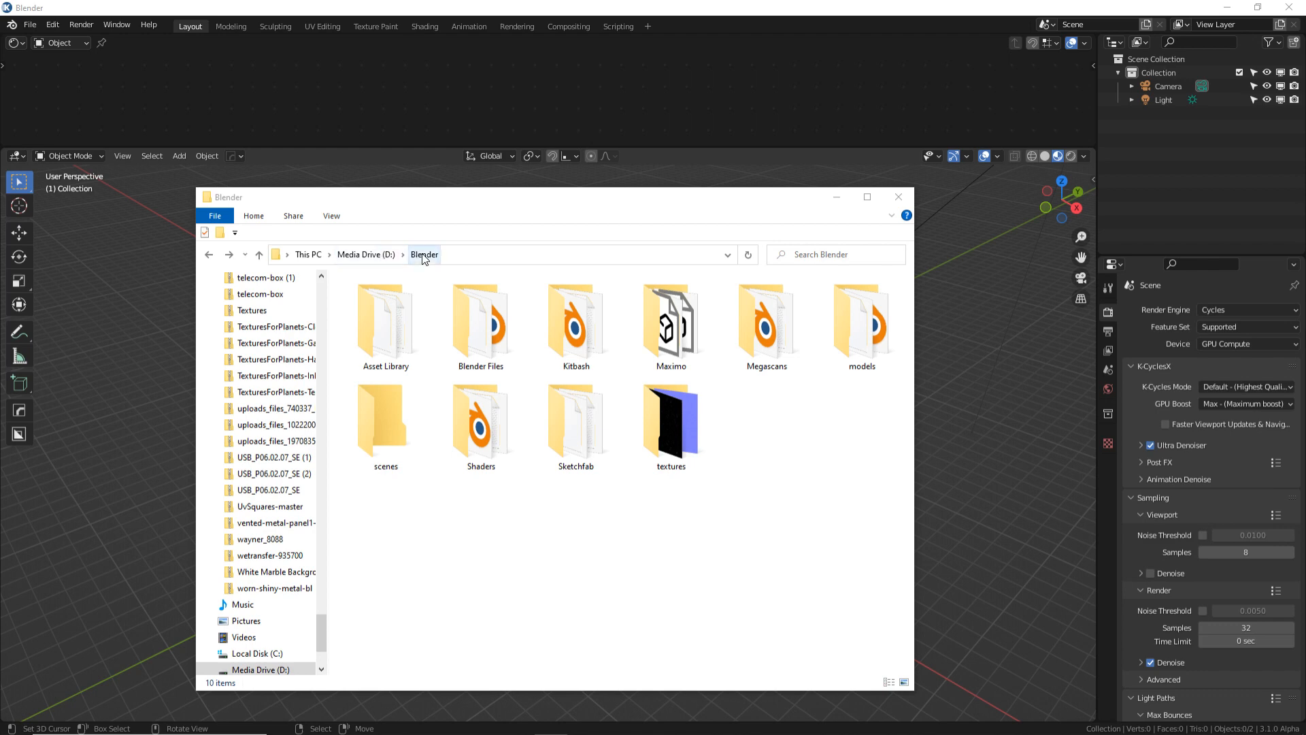
Step: Look through the contents of the Blender Files folder and return to the main Blender folder
left_click_drag(894, 508, 584, 549)
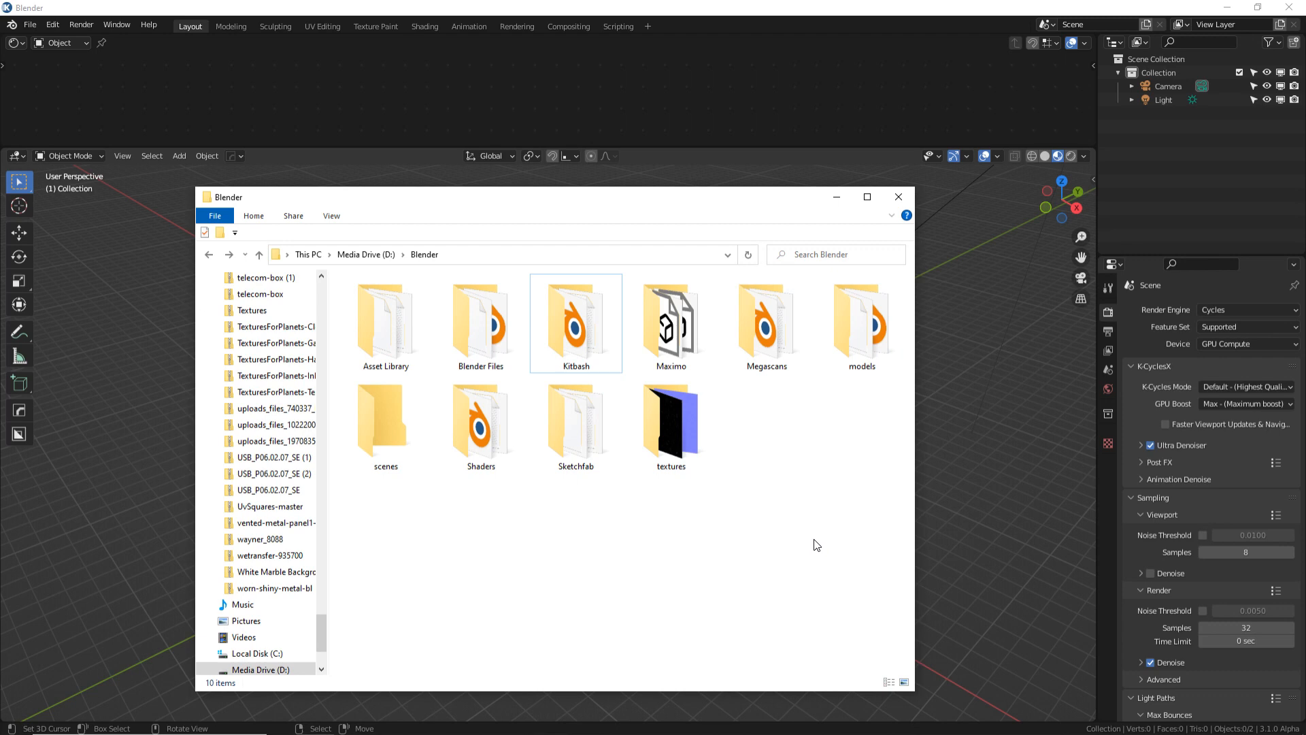
left_click(479, 347)
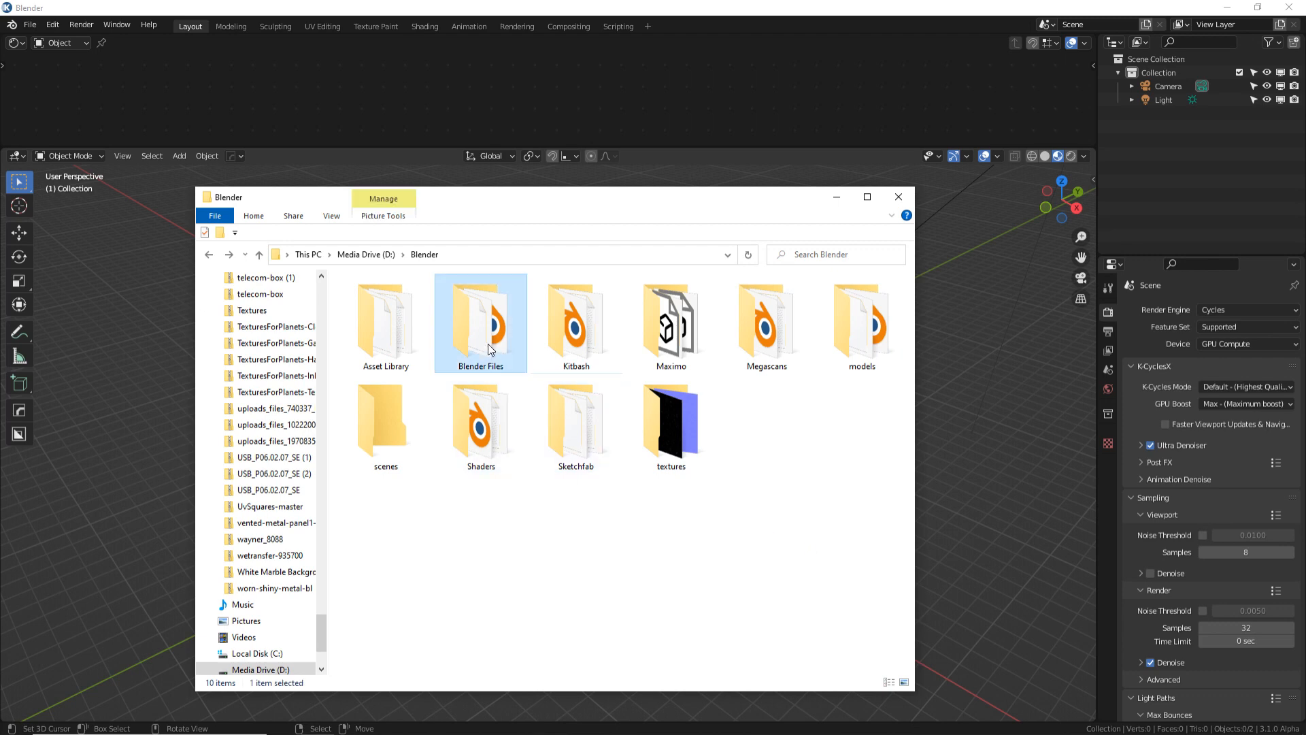
double_click(479, 343)
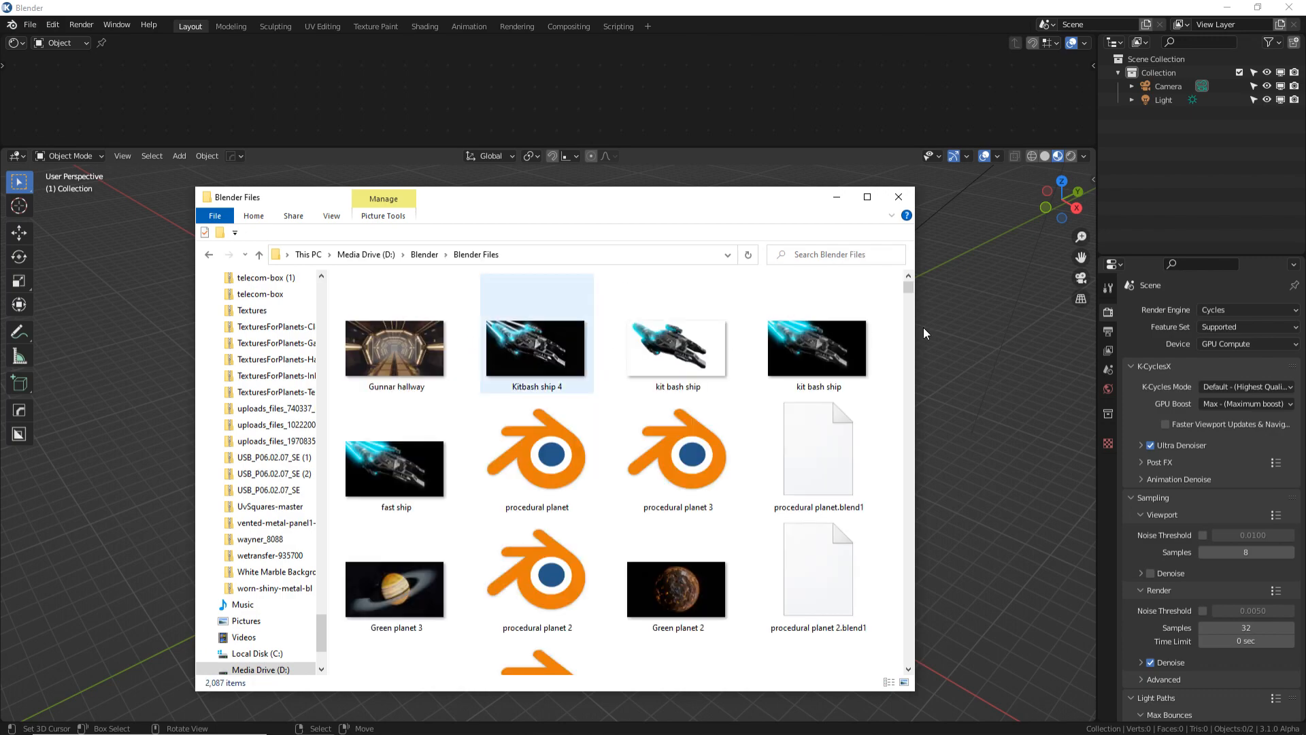
left_click_drag(909, 280, 909, 517)
key("alt+Left")
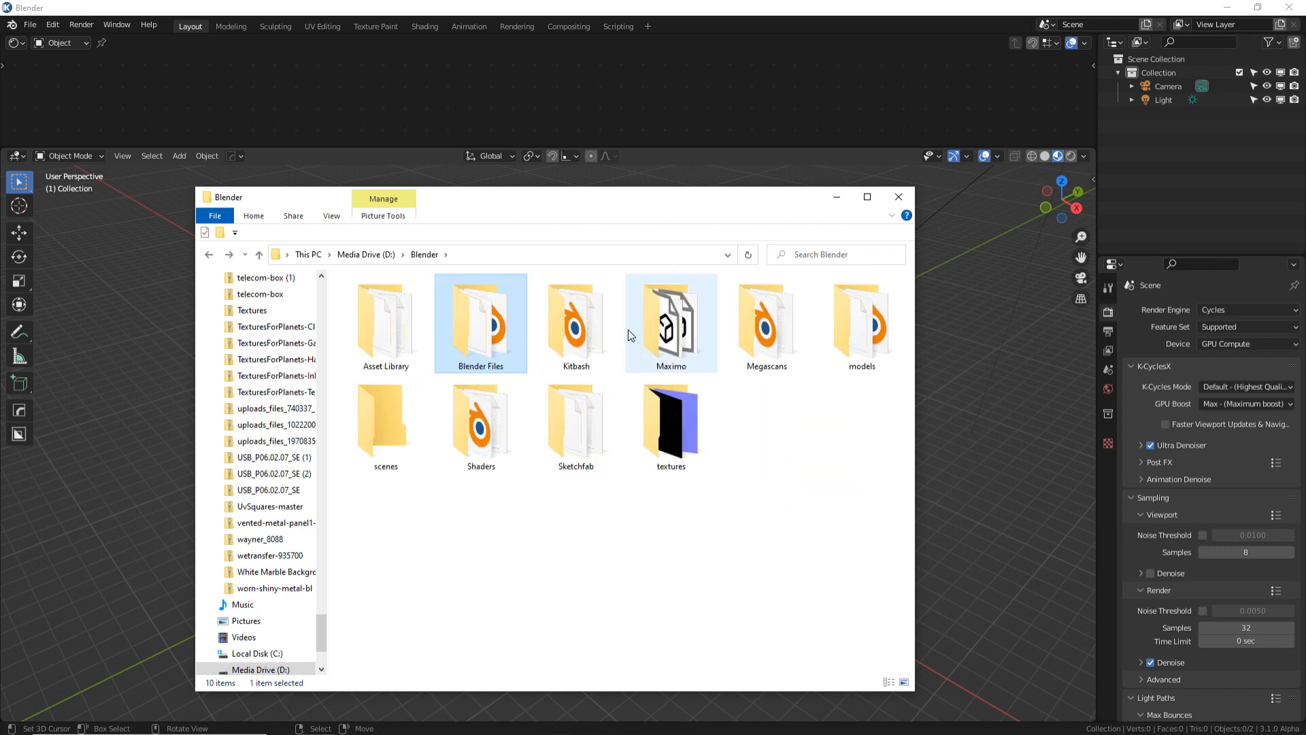
Step: Open the Kitbash folder and look through its Blender files and subfolders
left_click(594, 317)
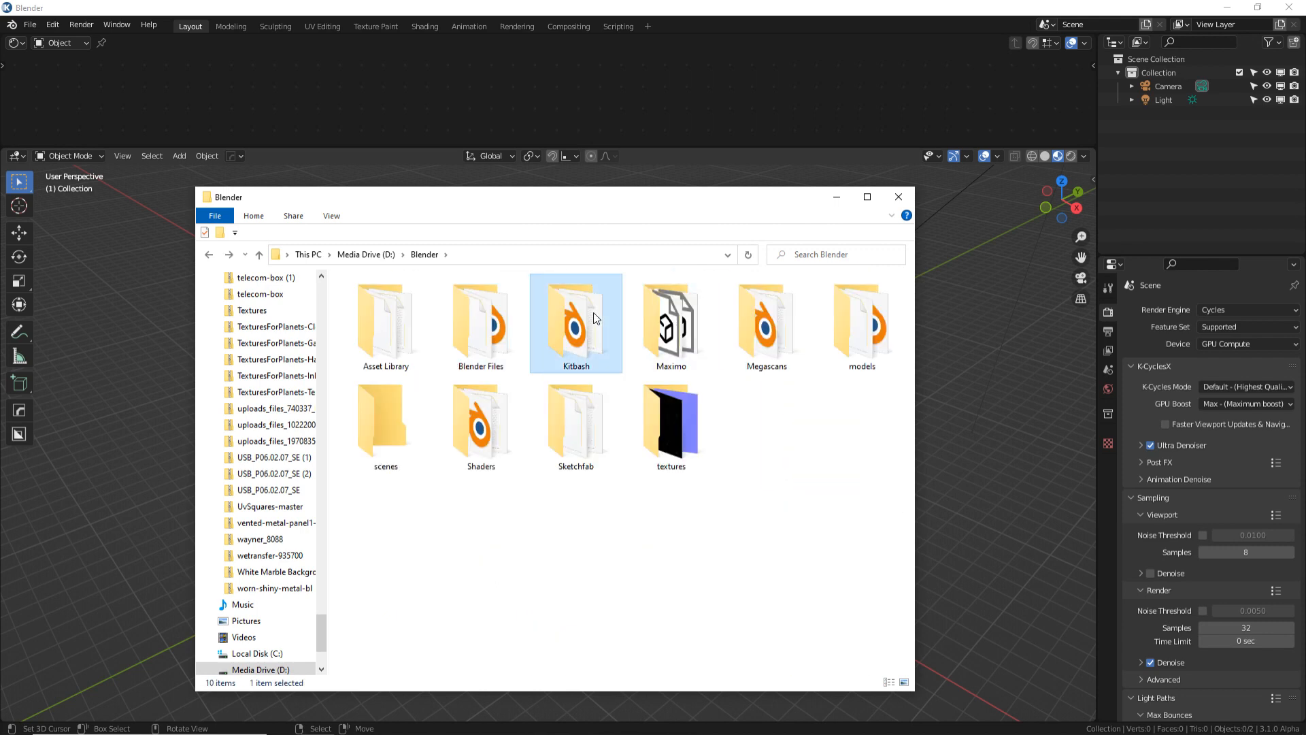
double_click(594, 317)
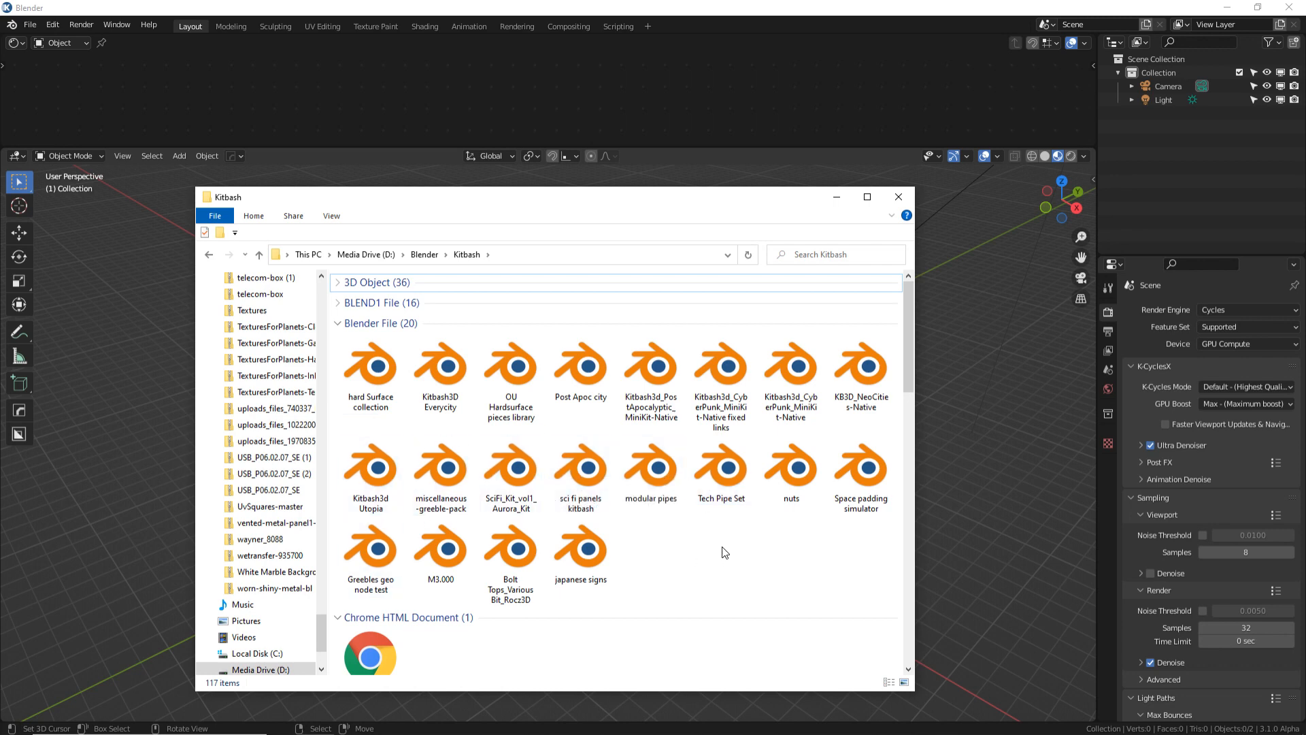
scroll(725, 544, "down", 10)
scroll(716, 451, "down", 10)
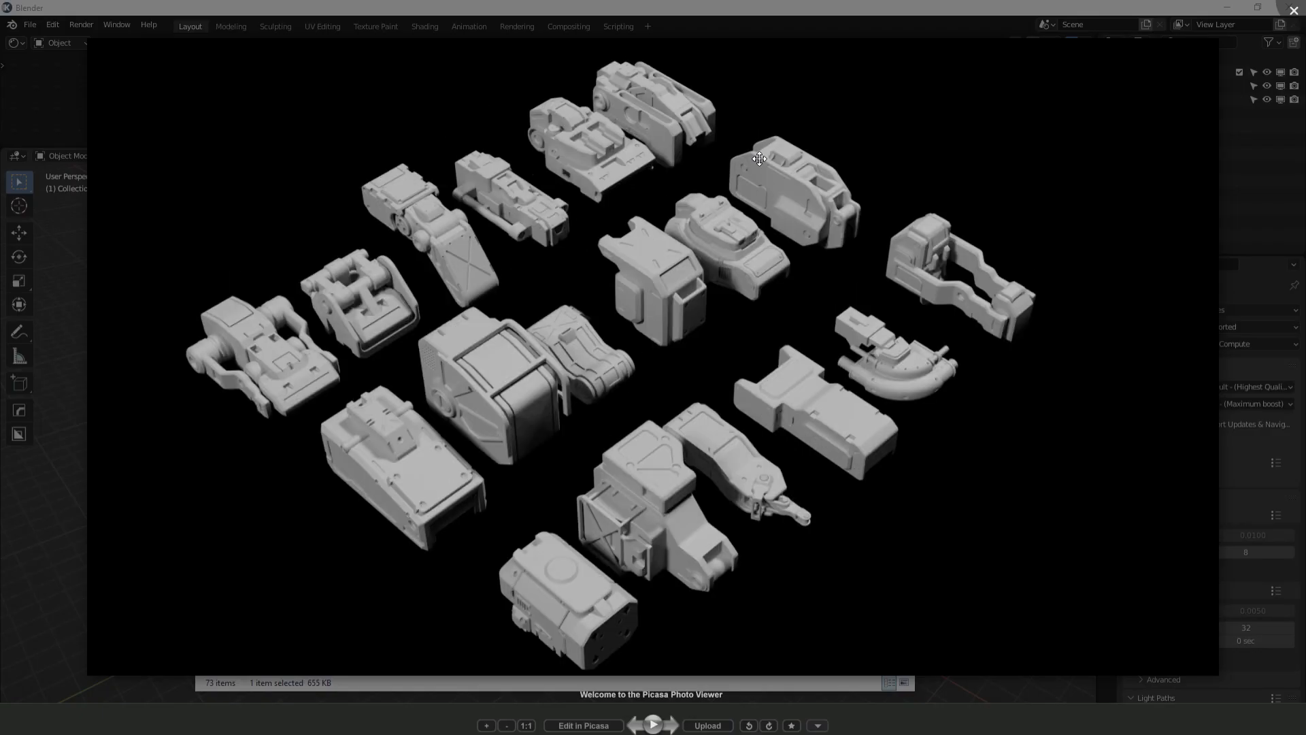
Step: View the kitbash pack preview images from the Scifi Parts FBX folder up to Various parts.jpg and close the image viewer
key("Right")
key("Right")
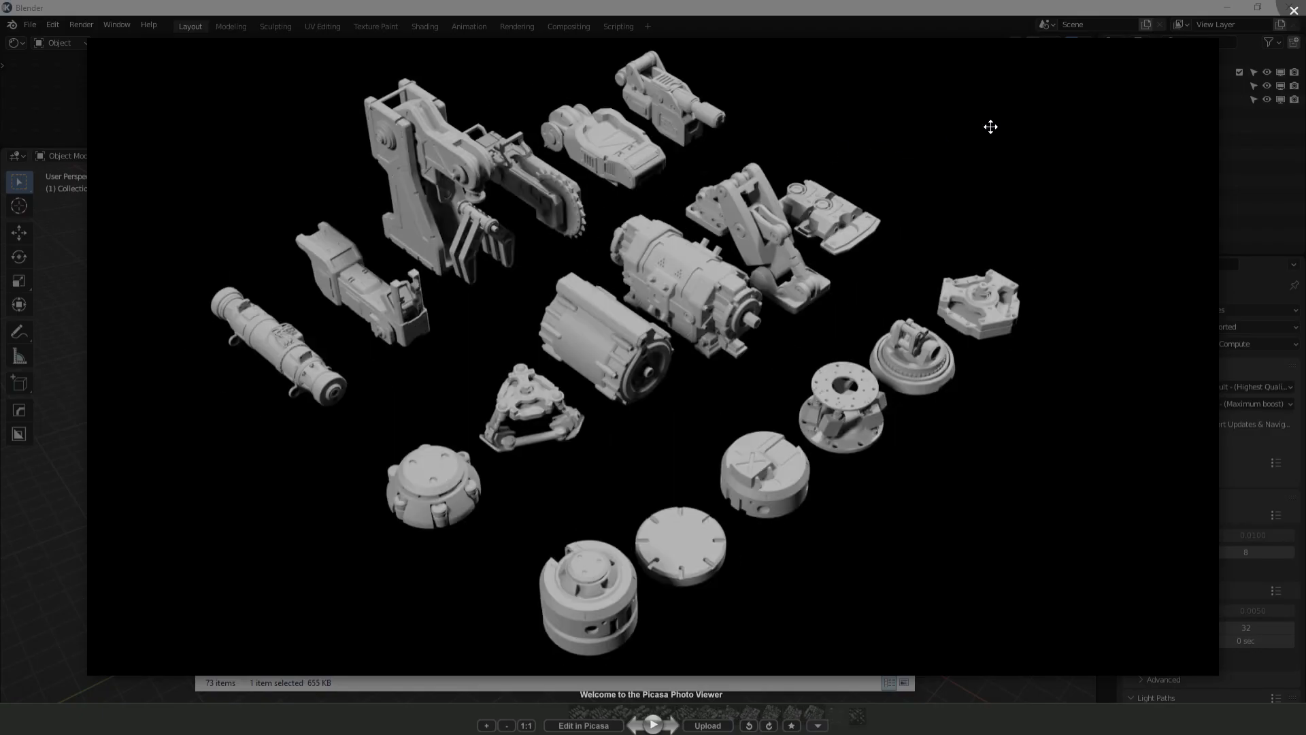
key("Right")
key("Right")
key("Right")
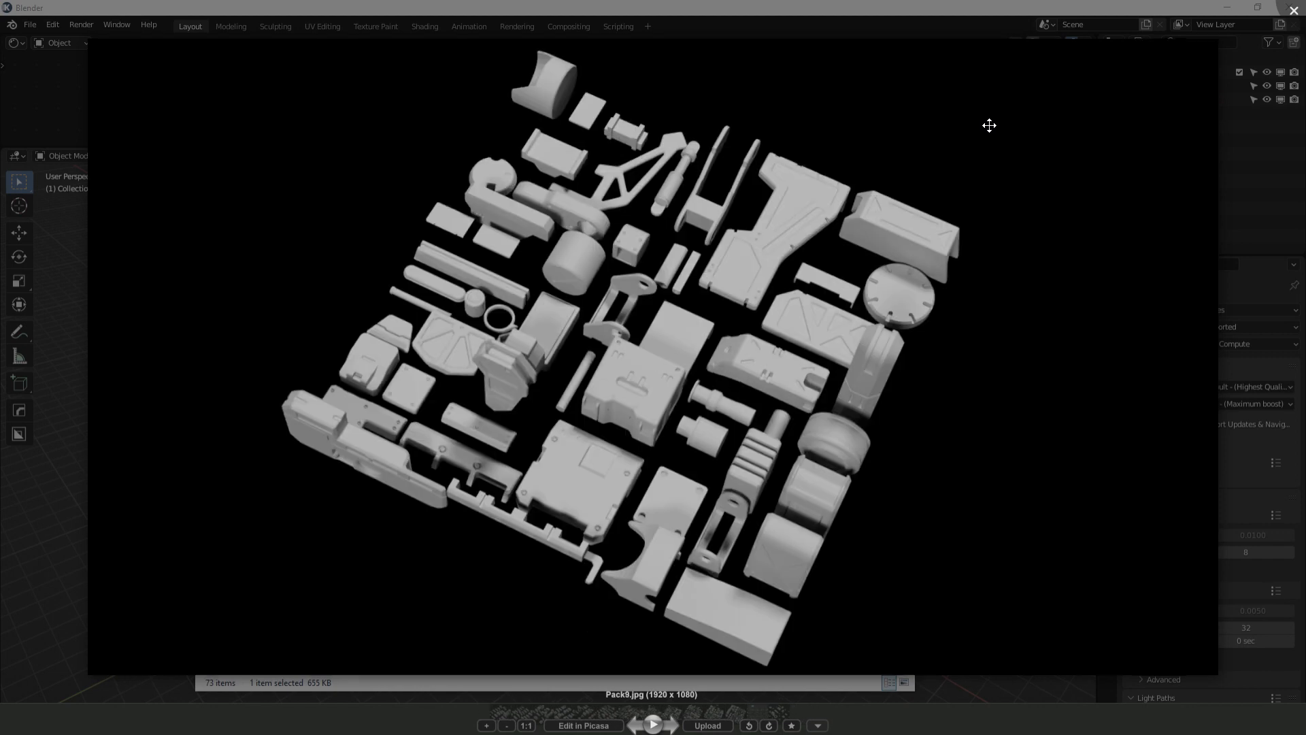
key("Right")
key("Right")
key("Right")
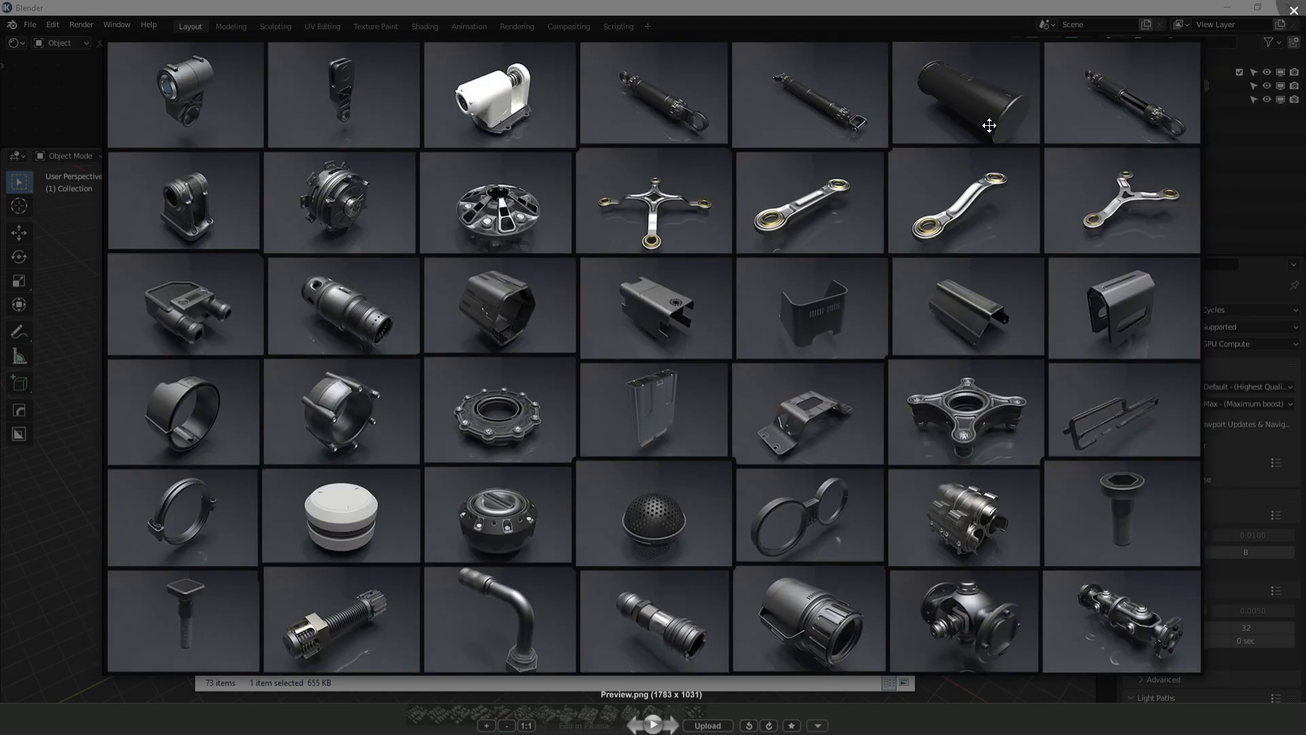
key("Right")
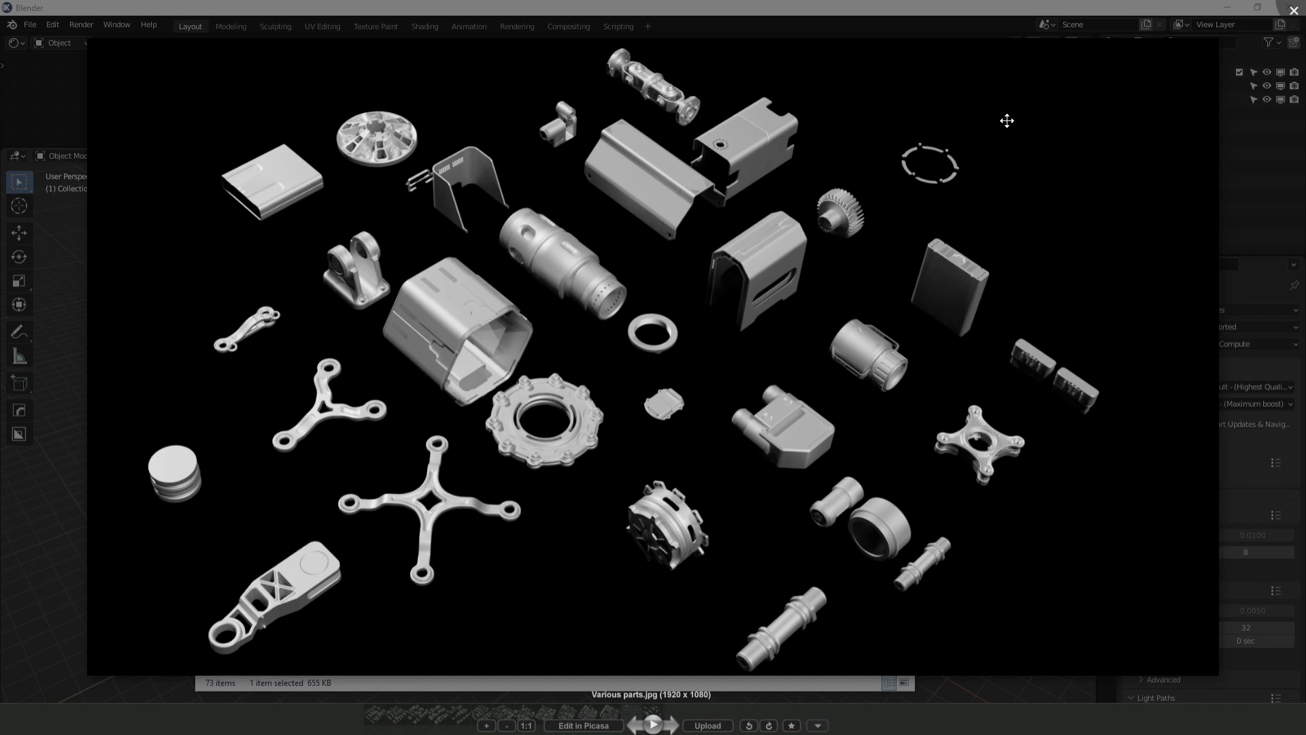
key("Escape")
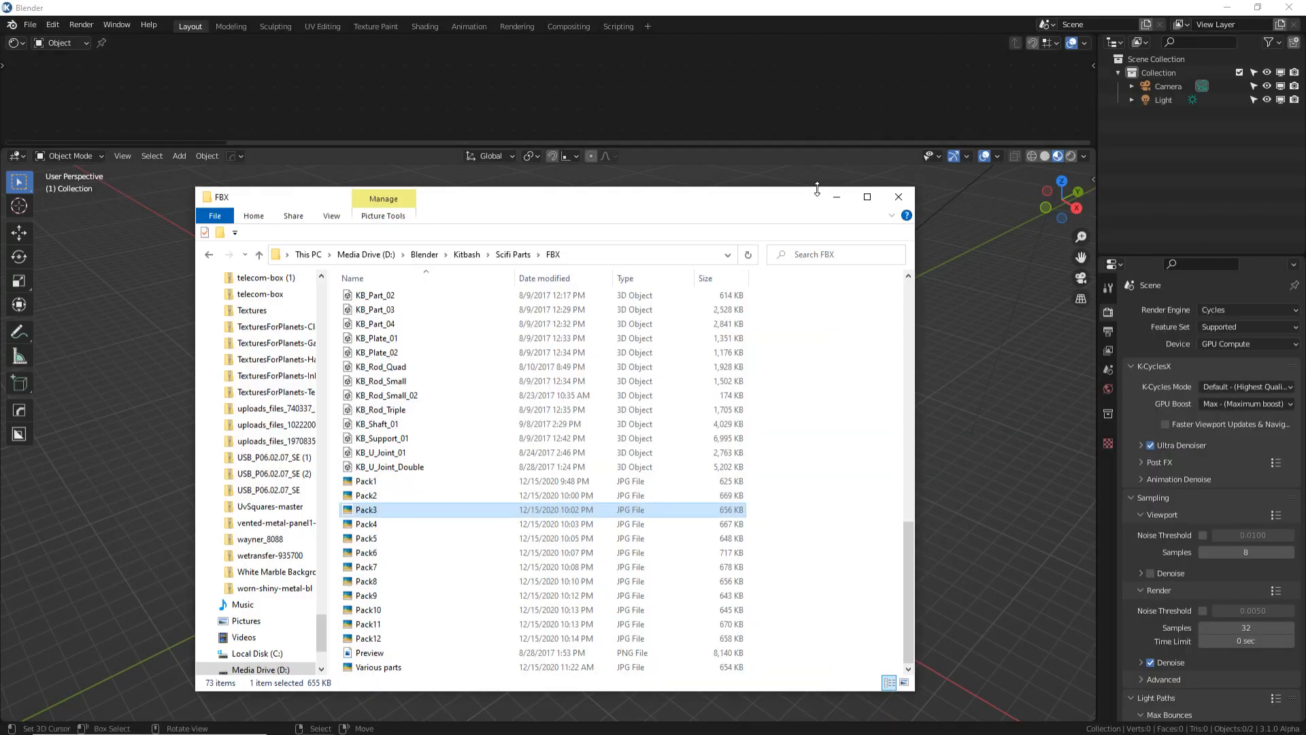
Step: Go back to the Kitbash folder, look through its remaining files and return to the main Blender folder
left_click(469, 256)
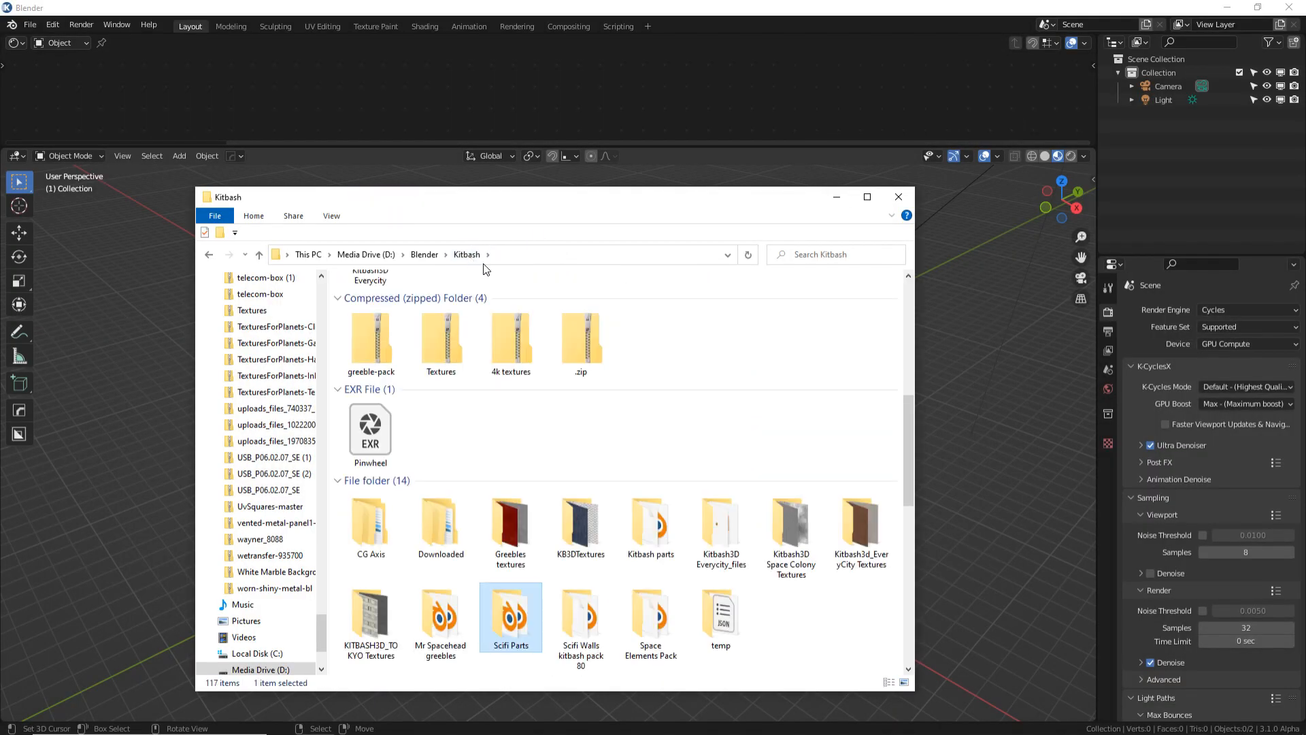
scroll(732, 456, "down", 10)
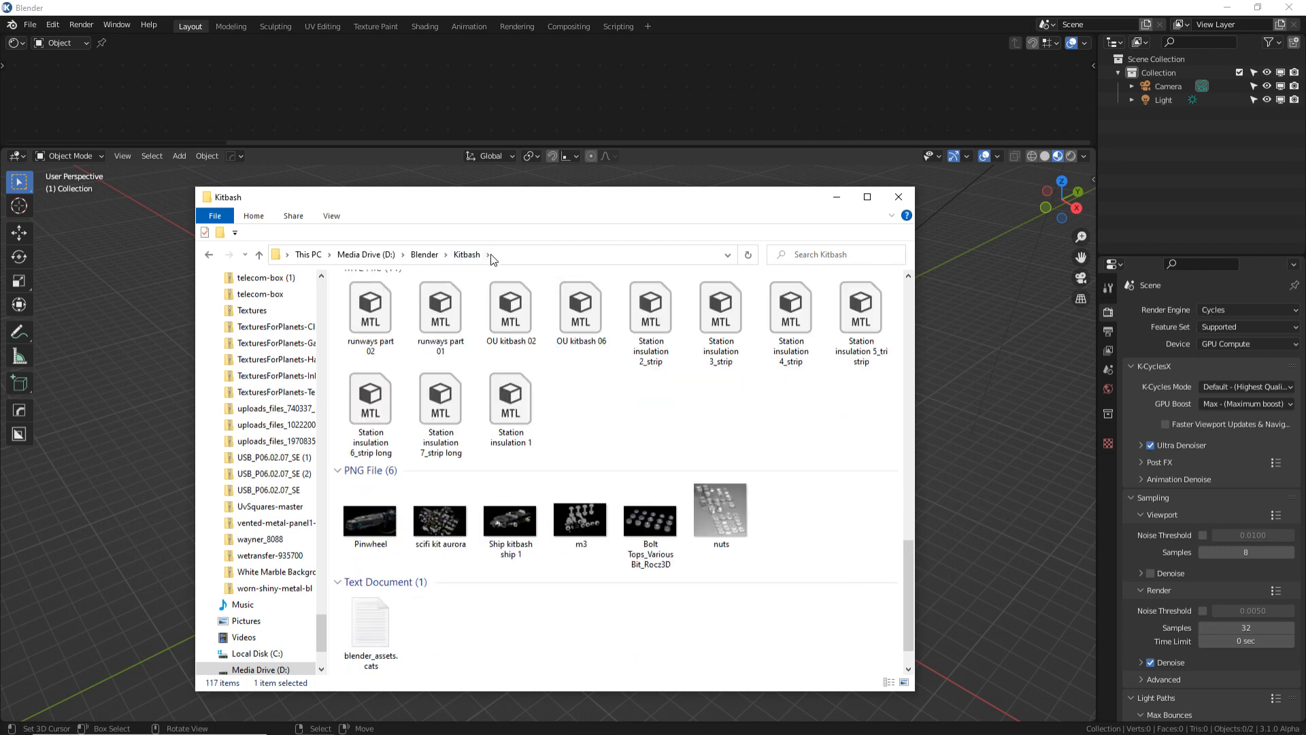
left_click(429, 255)
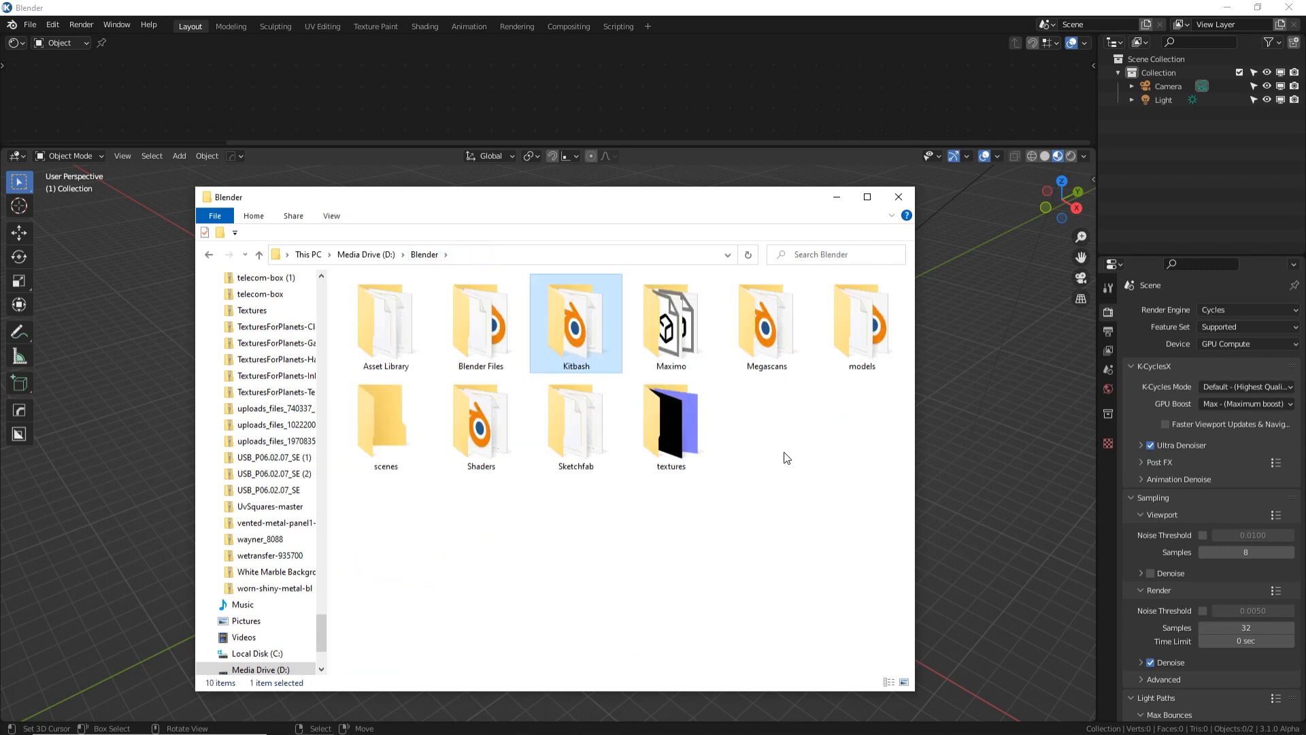
Step: Look at the character files in the Maximo folder and return to the main Blender folder
left_click(726, 520)
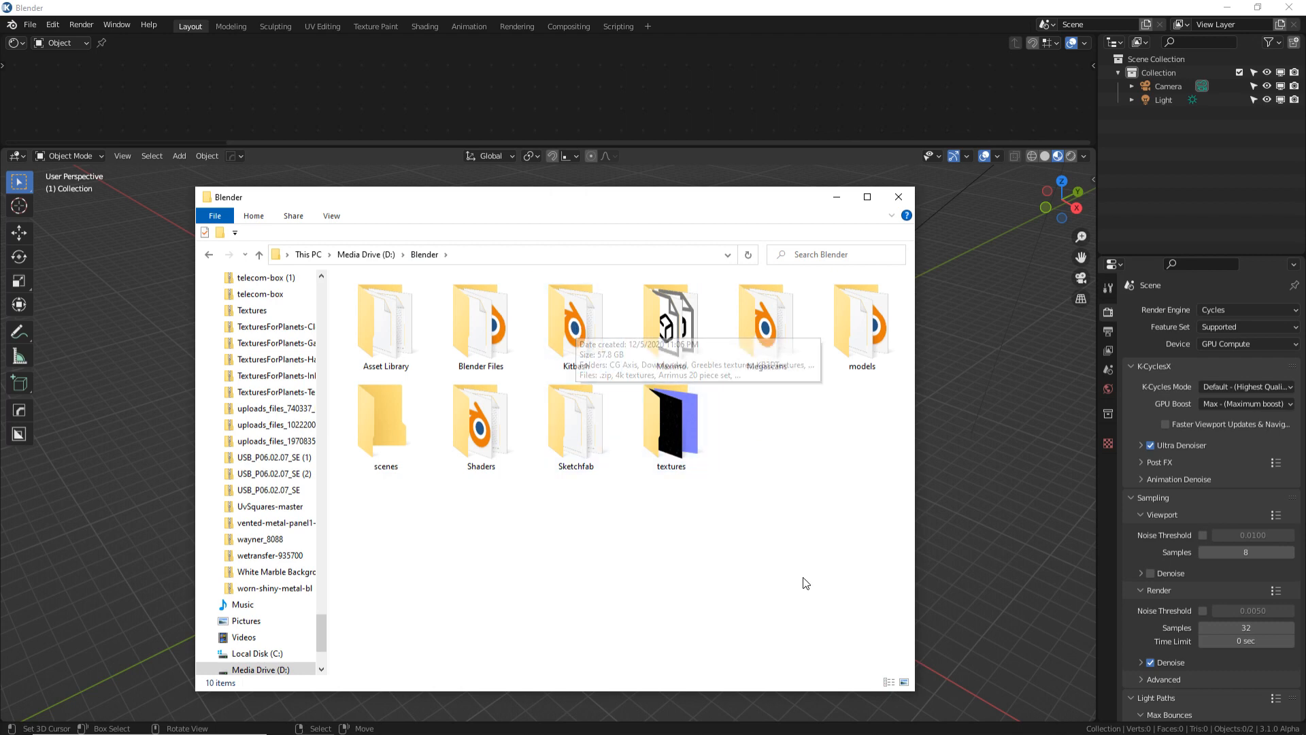
double_click(671, 327)
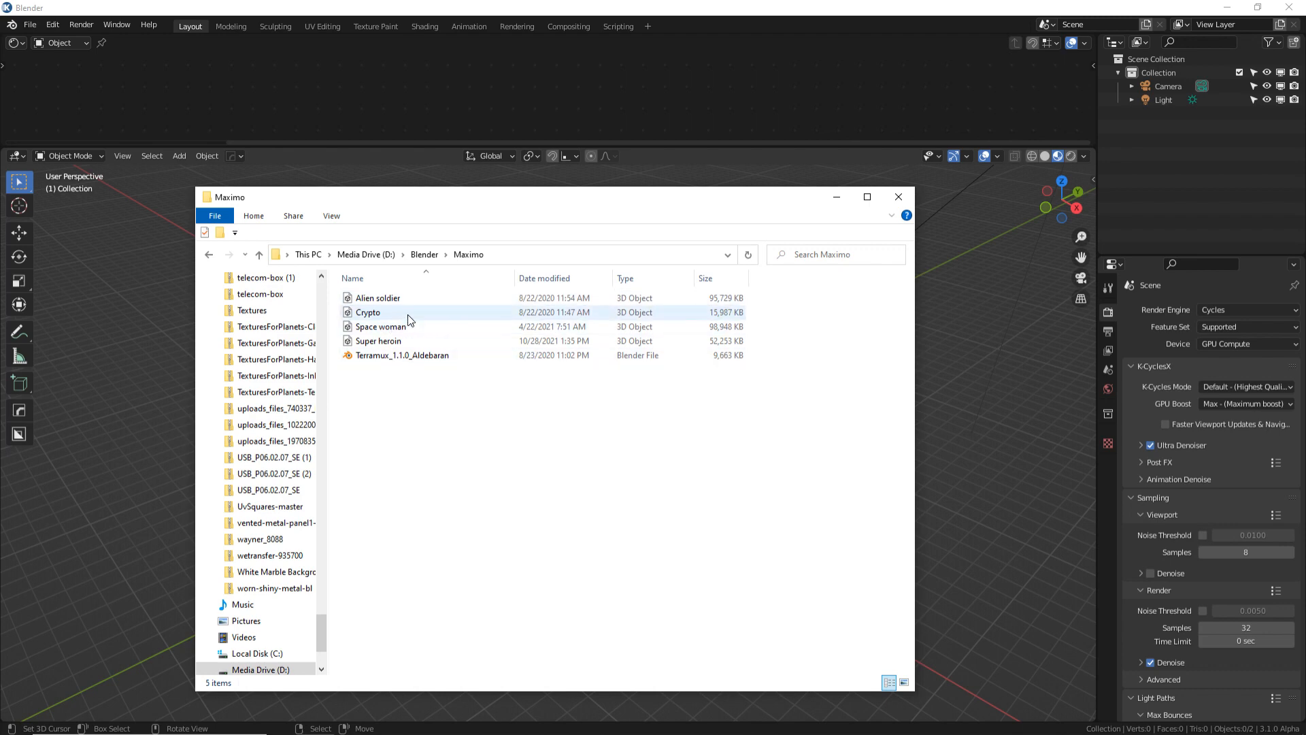
key("alt+Left")
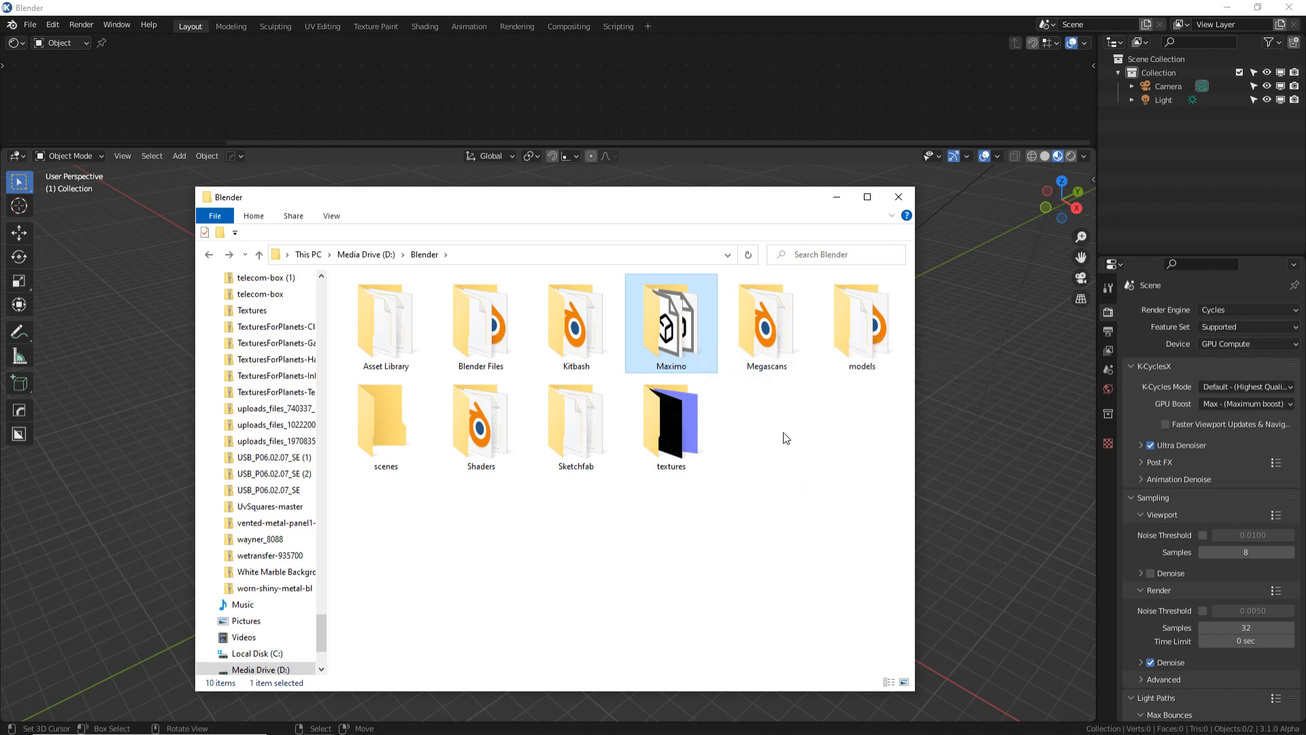
Step: Look at the contents of the models folder and return to the main Blender folder
double_click(847, 330)
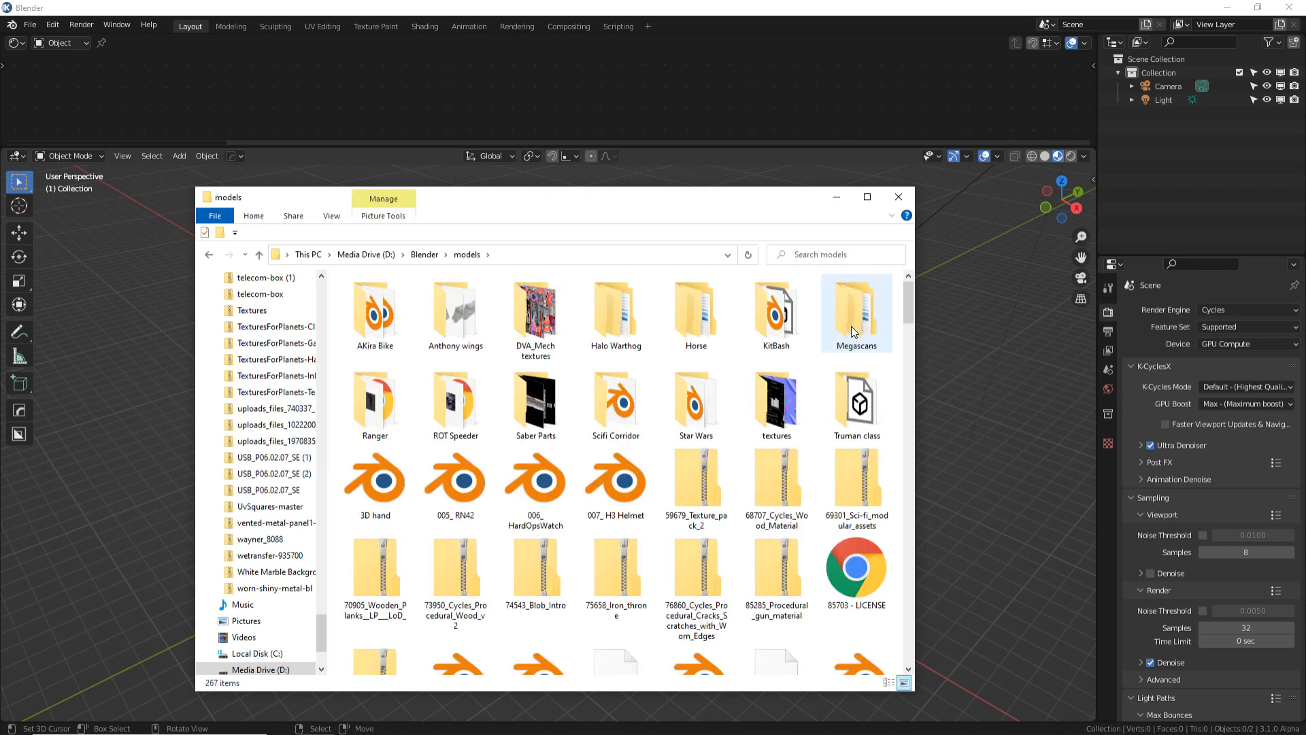
left_click(688, 330)
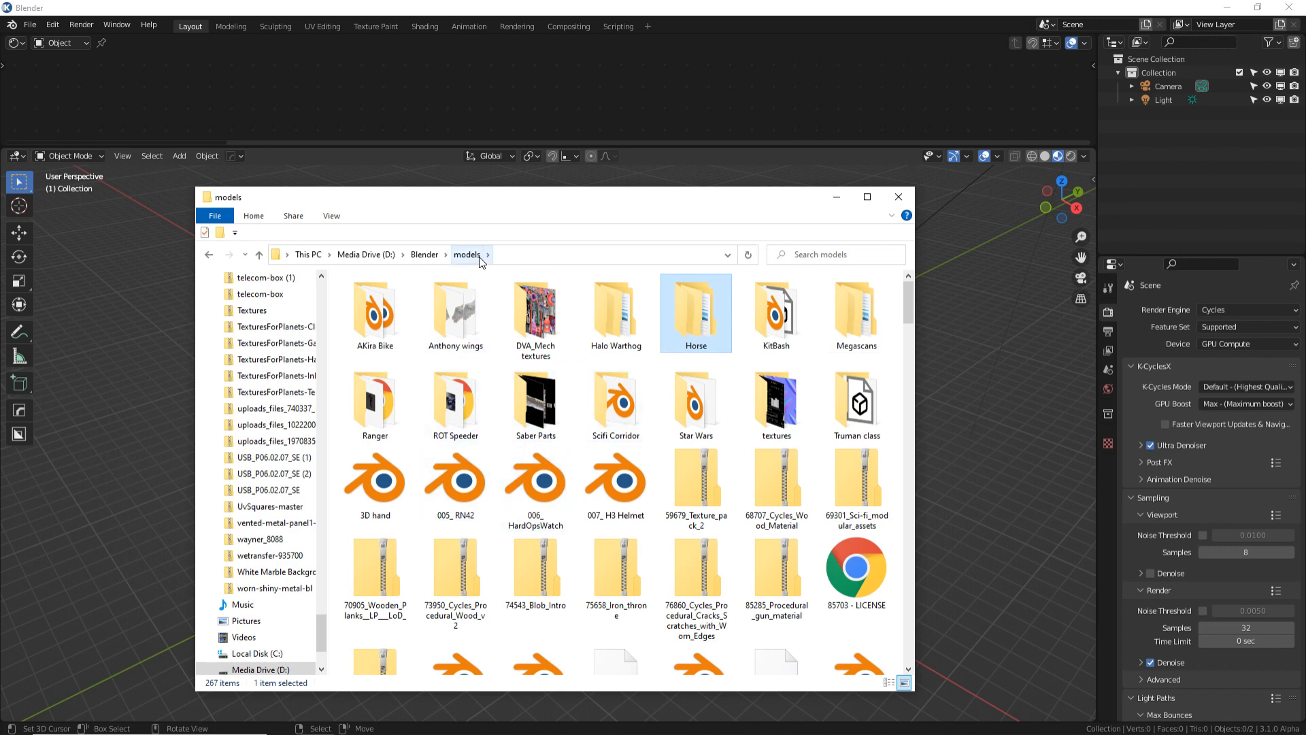
left_click(427, 255)
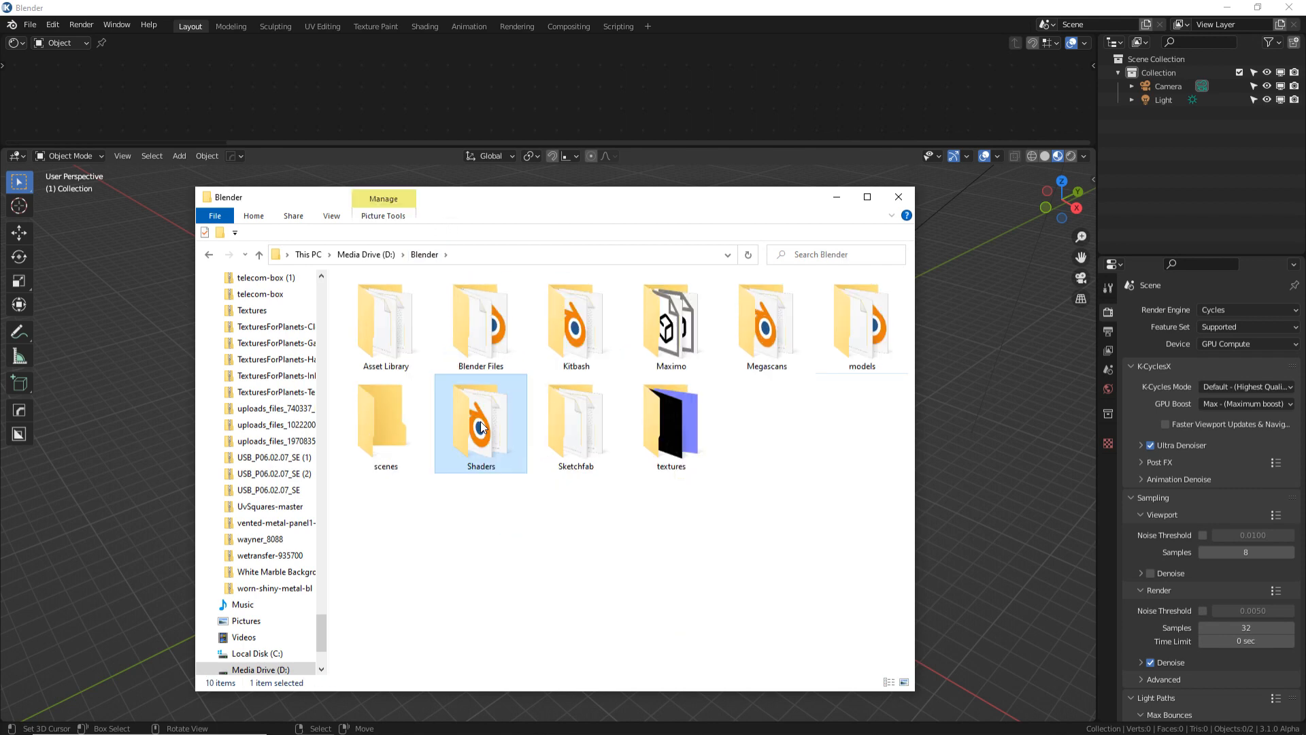
Step: Look through the material files in the Shaders folder and go back up to the Blender folder
double_click(501, 435)
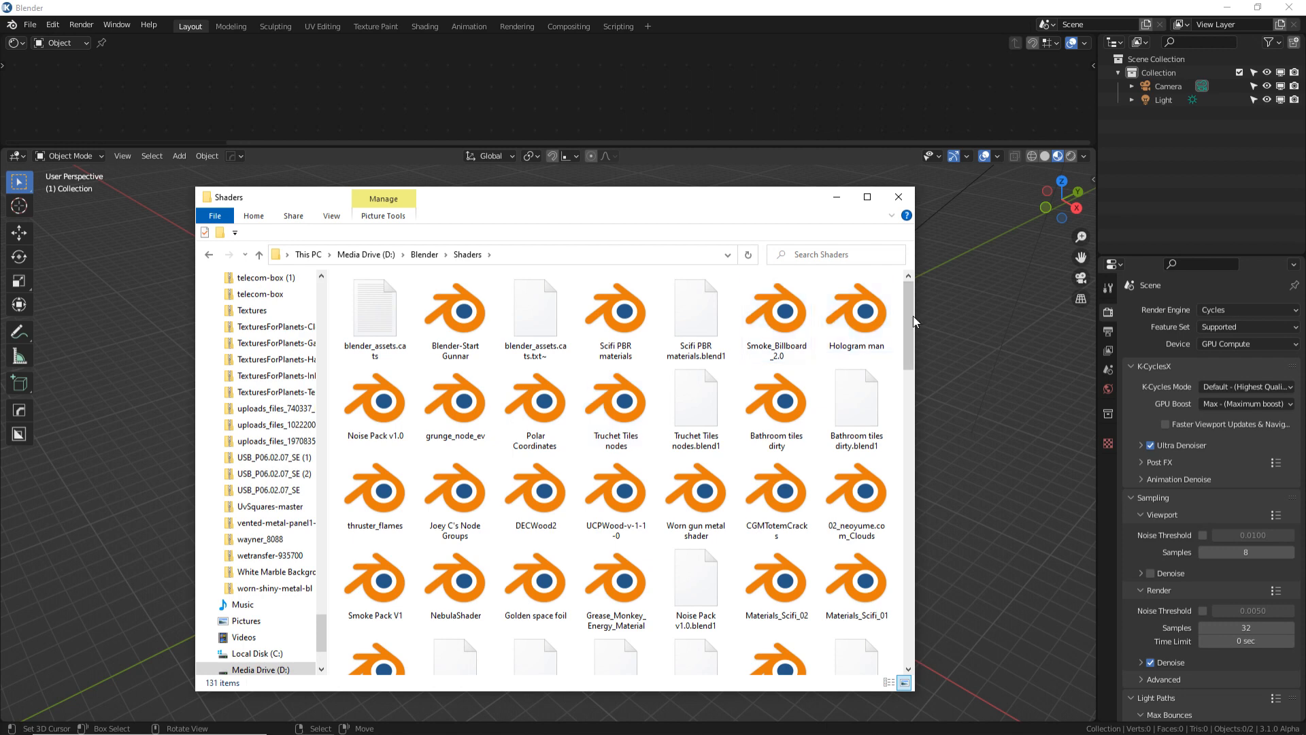
left_click_drag(913, 325, 907, 580)
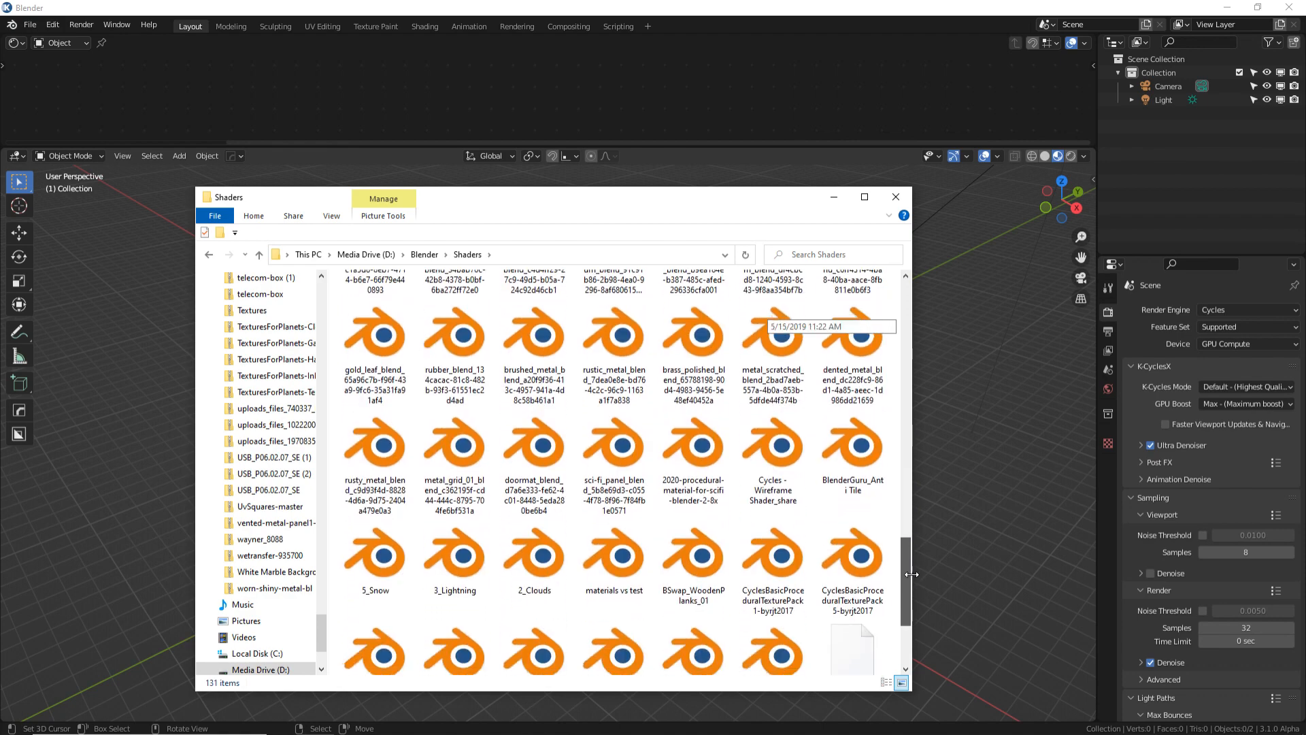
key("alt+Up")
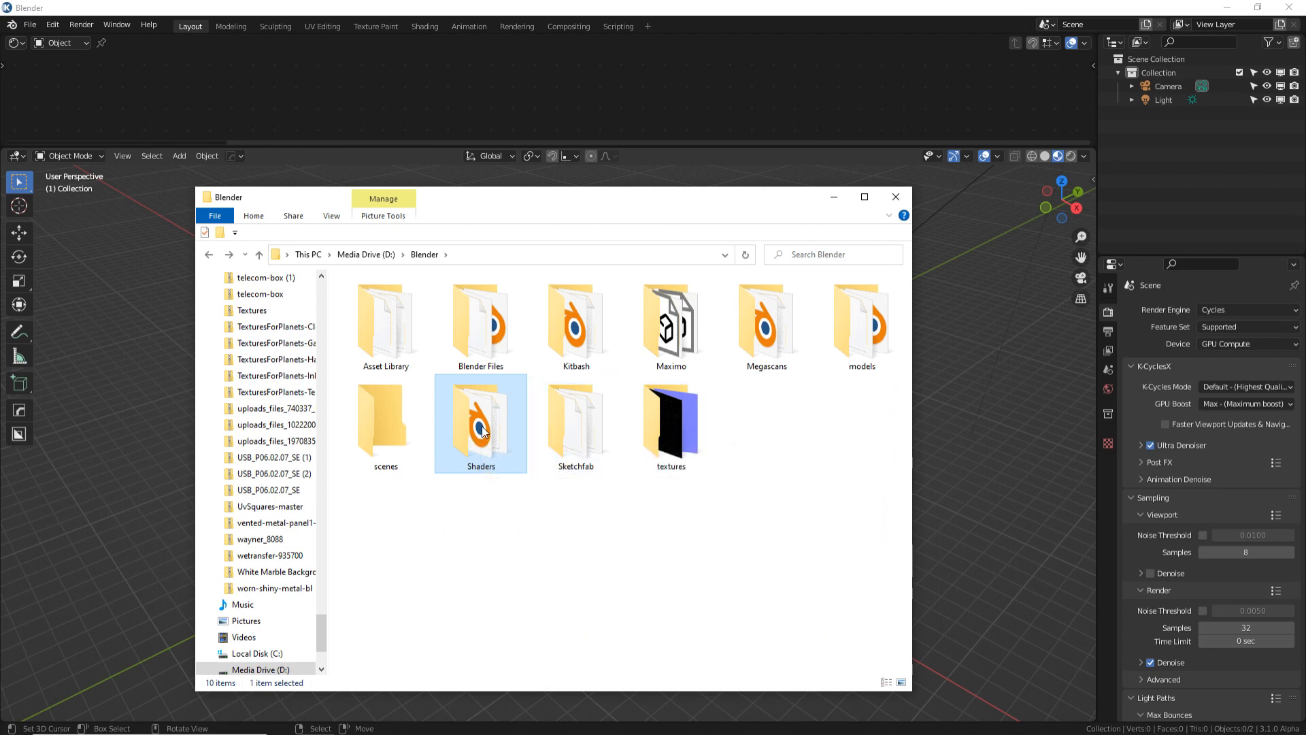
Step: Look through the downloaded models in the Sketchfab folder and return to the main Blender folder
double_click(585, 449)
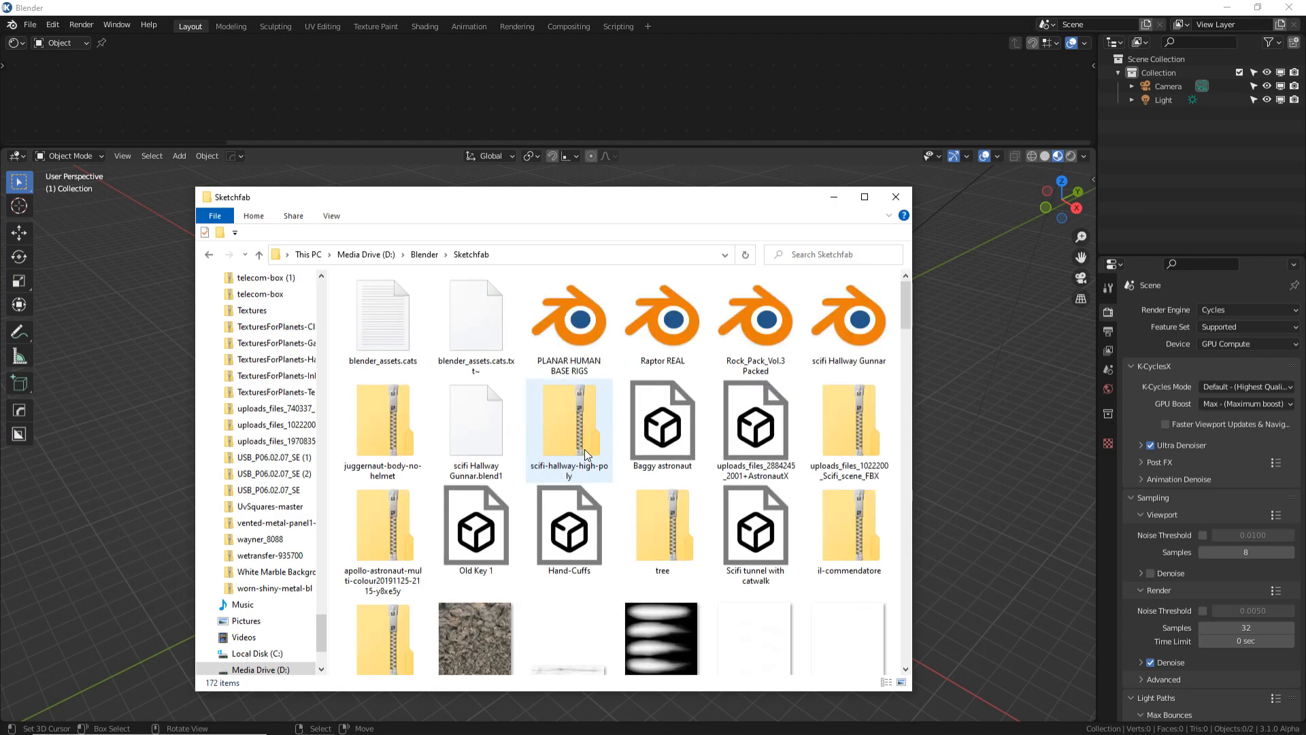
left_click_drag(905, 303, 924, 648)
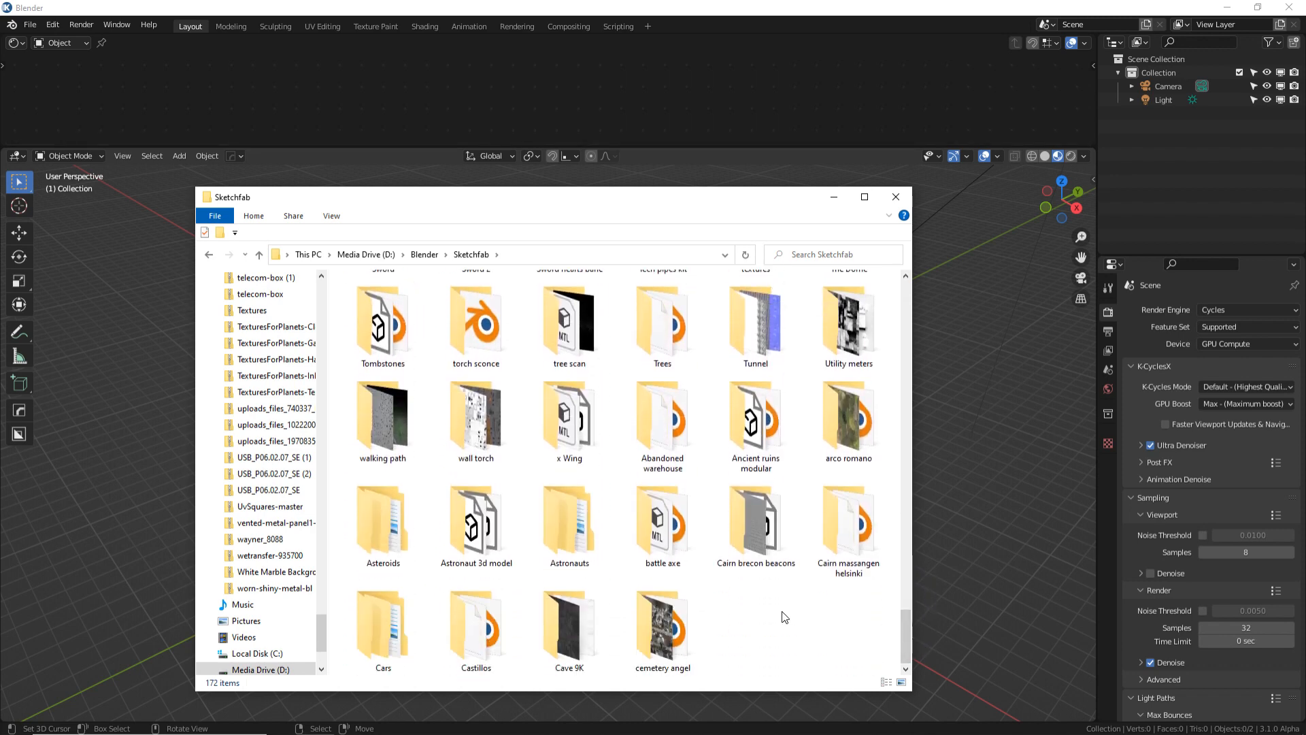
scroll(609, 400, "up", 3)
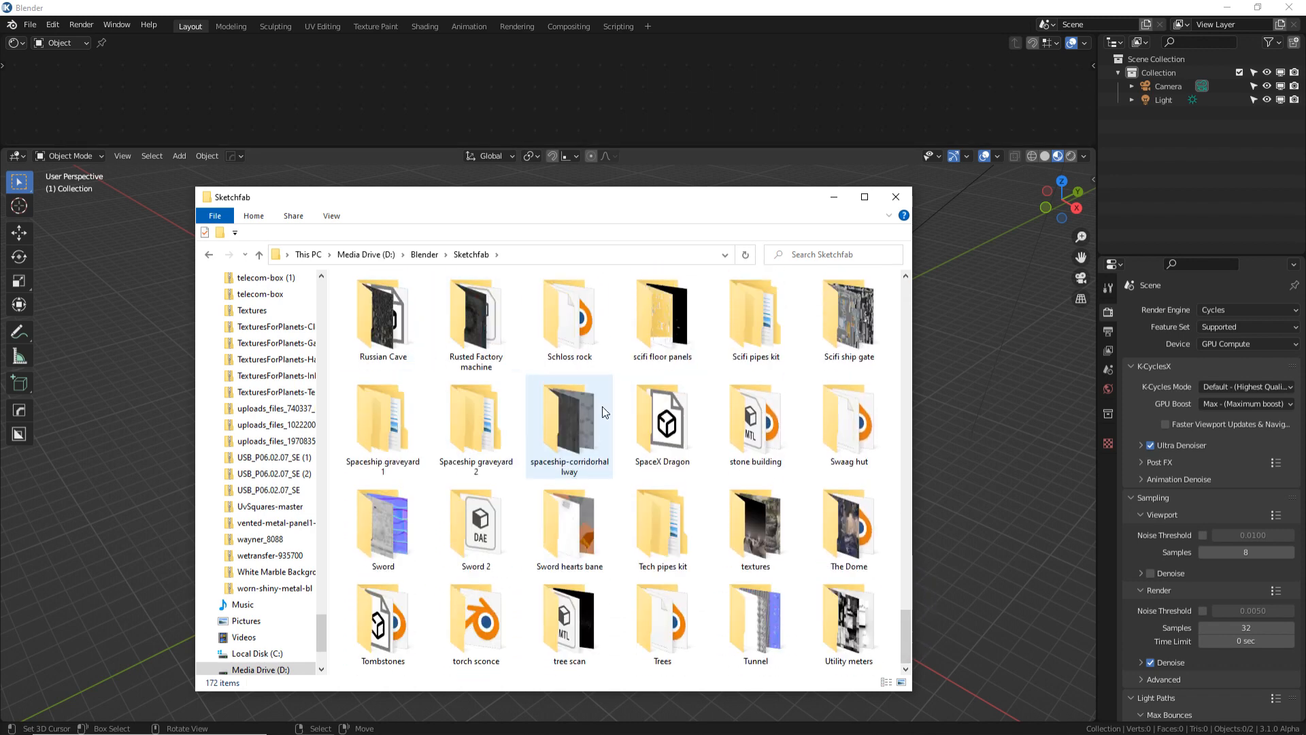
key("alt+Left")
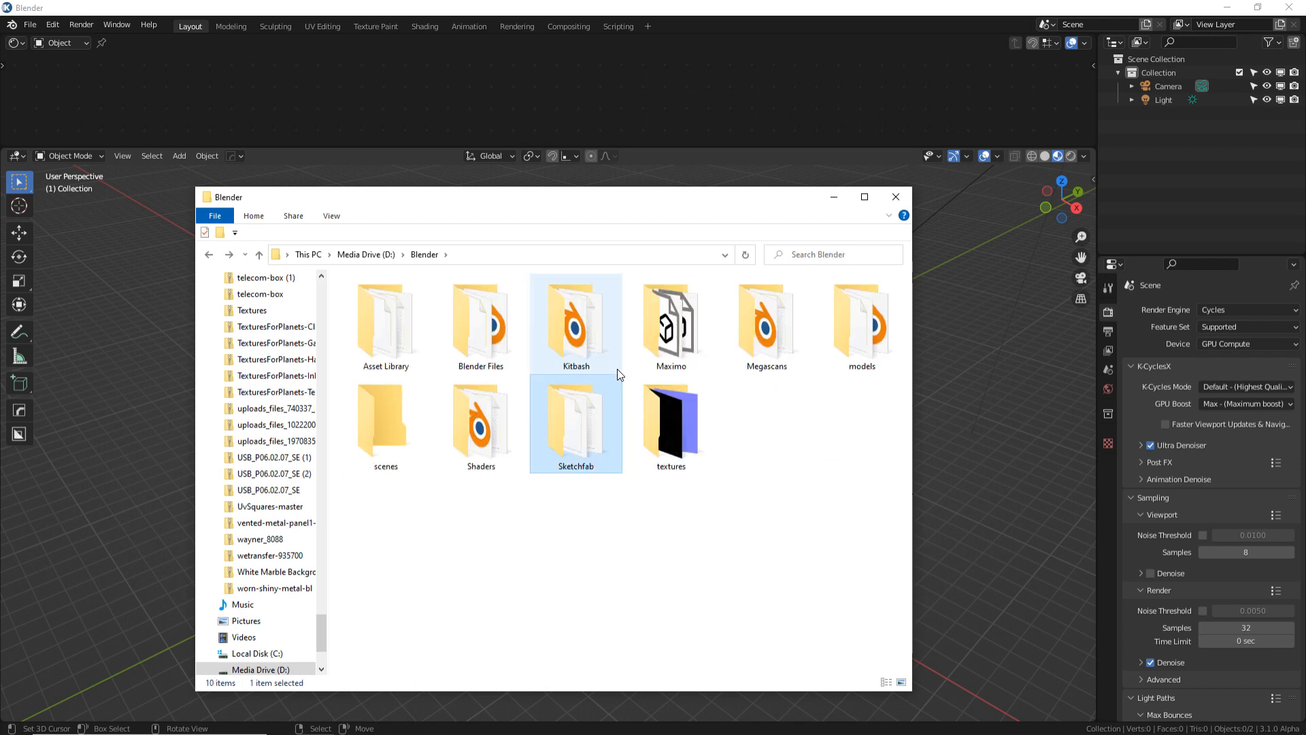
Step: Look through the images and subfolders in the textures folder and return to the main Blender folder
double_click(670, 435)
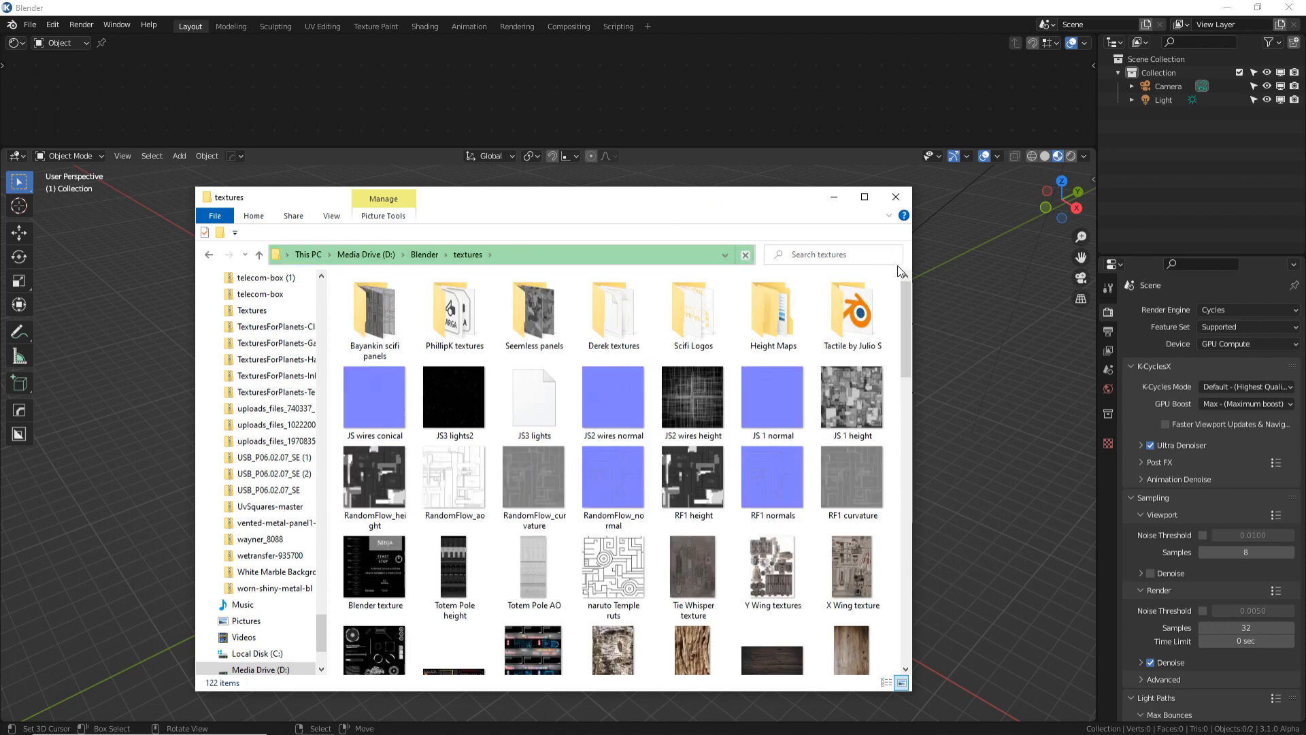
left_click_drag(909, 302, 908, 554)
key("alt+Left")
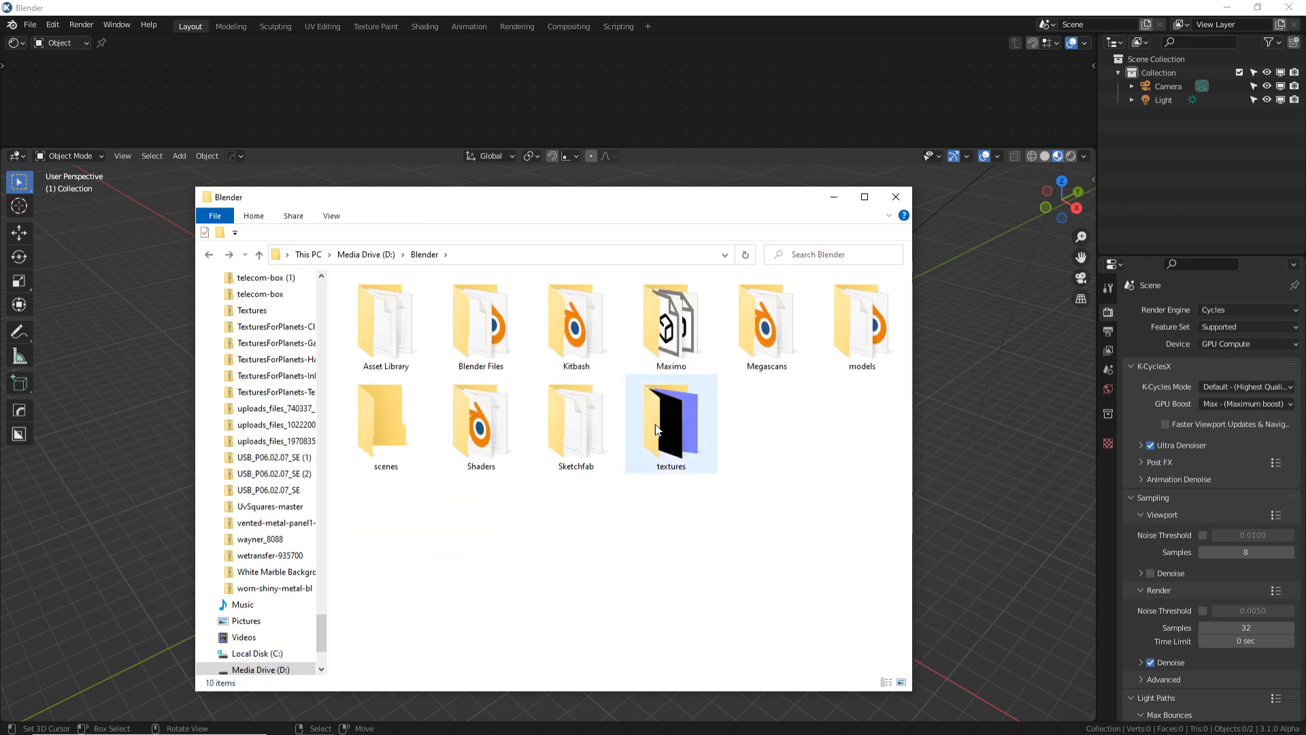
Step: Switch to Blender, change the 3D Viewport area to Preferences and show the Asset Libraries under File Paths
left_click(380, 142)
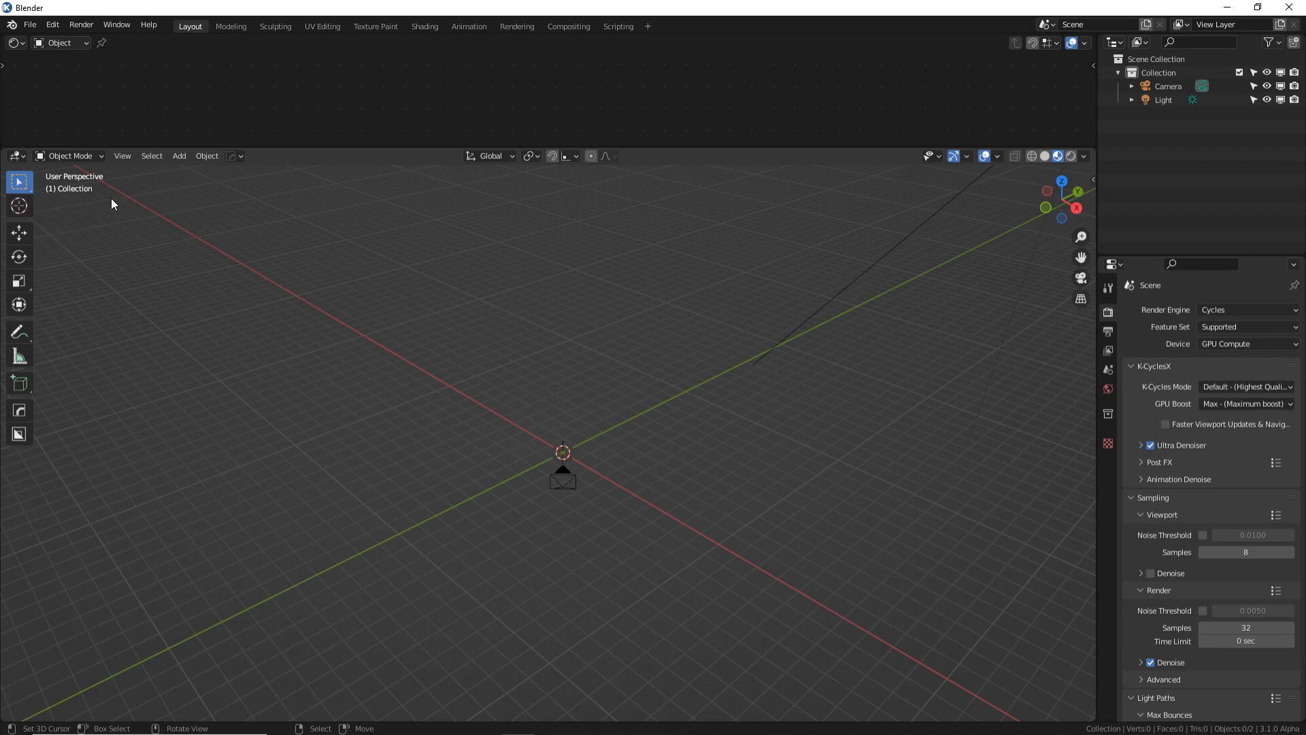
left_click(17, 157)
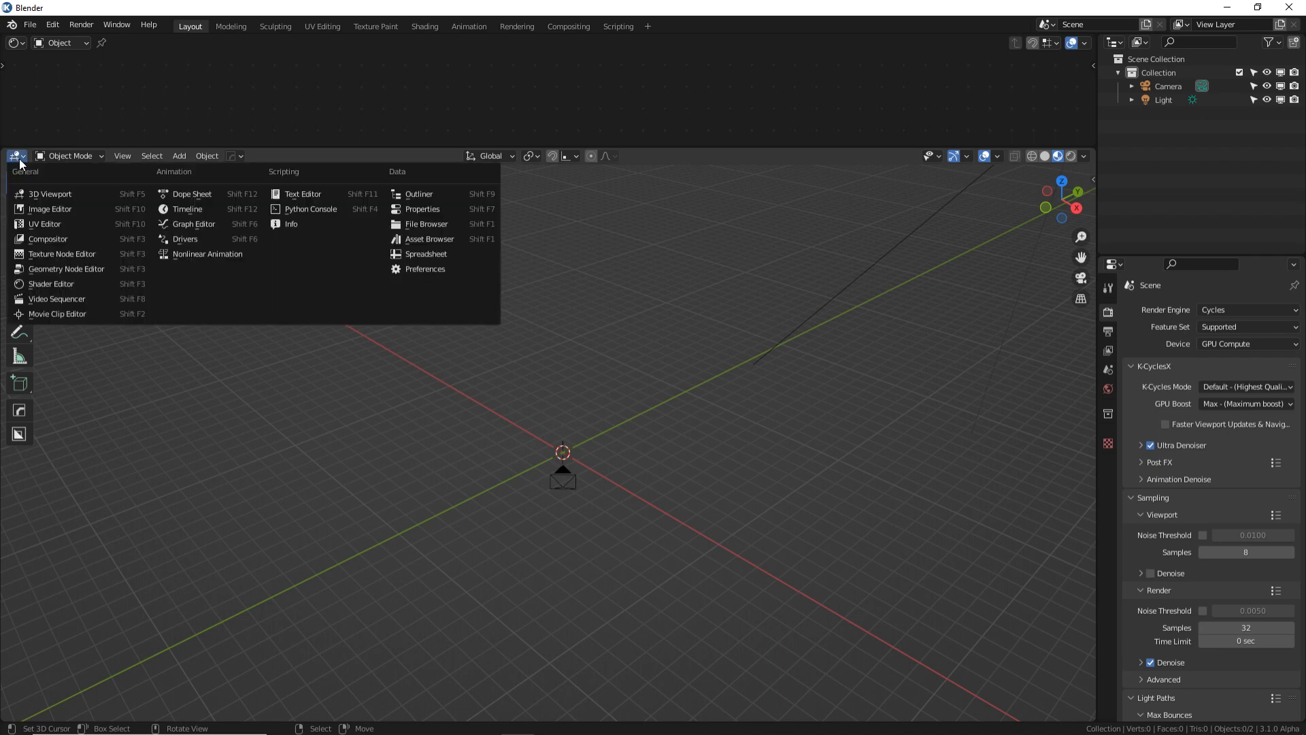
left_click(434, 270)
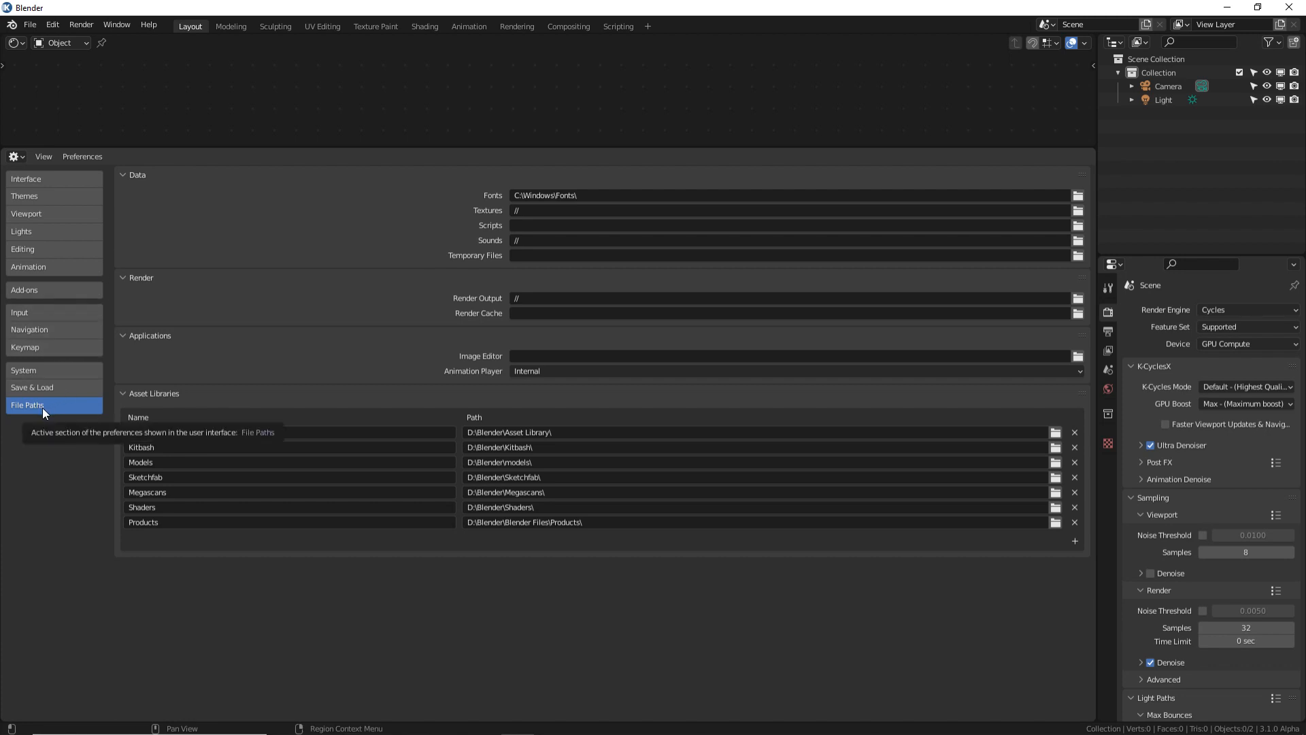
left_click(122, 398)
left_click(122, 398)
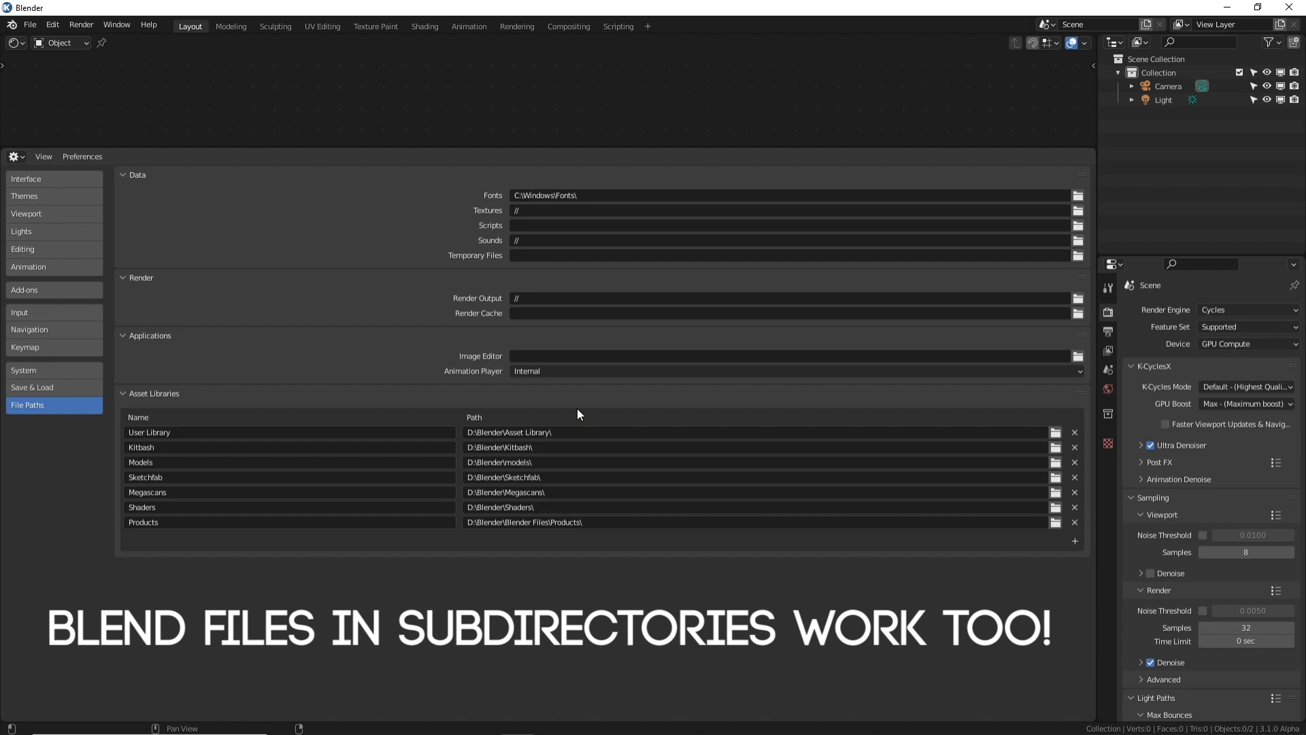
Step: Change the Preferences area back to a 3D Viewport, turn the upper area into an Asset Browser and enlarge it
left_click(21, 157)
left_click(34, 192)
left_click(15, 43)
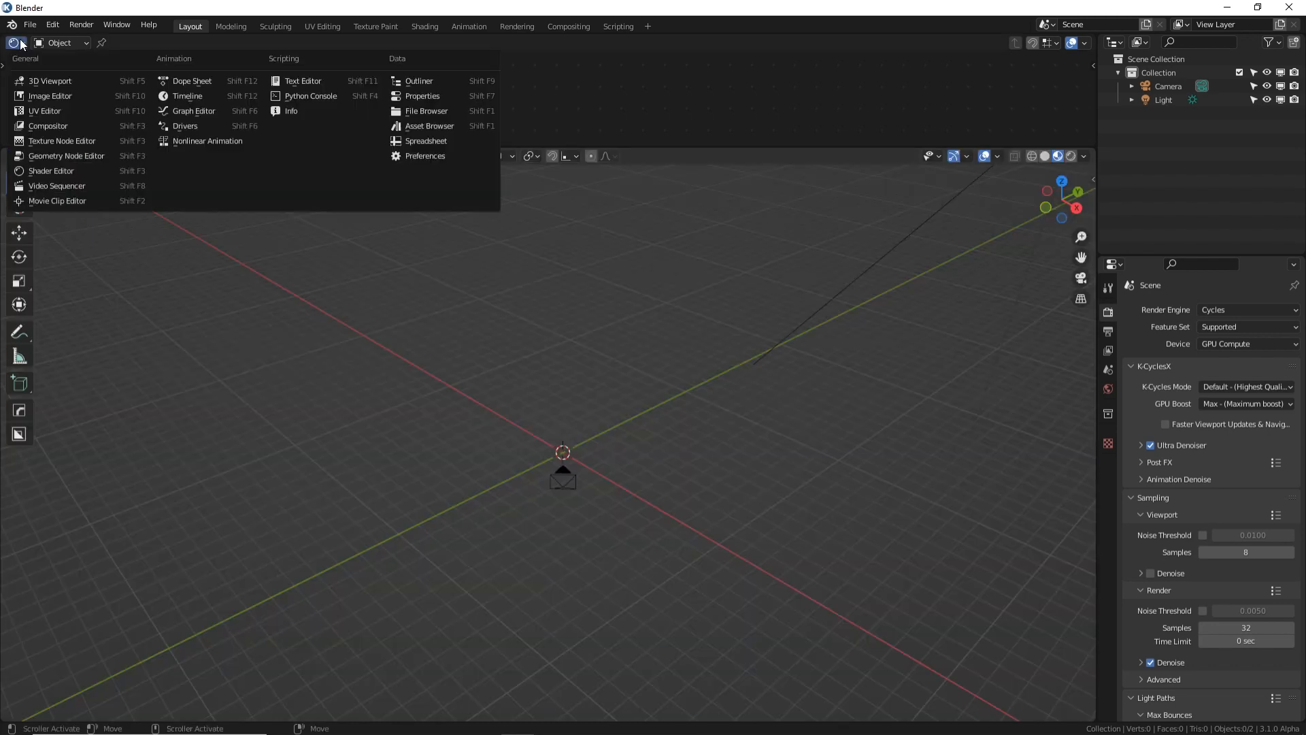
left_click(467, 128)
left_click_drag(484, 151, 512, 360)
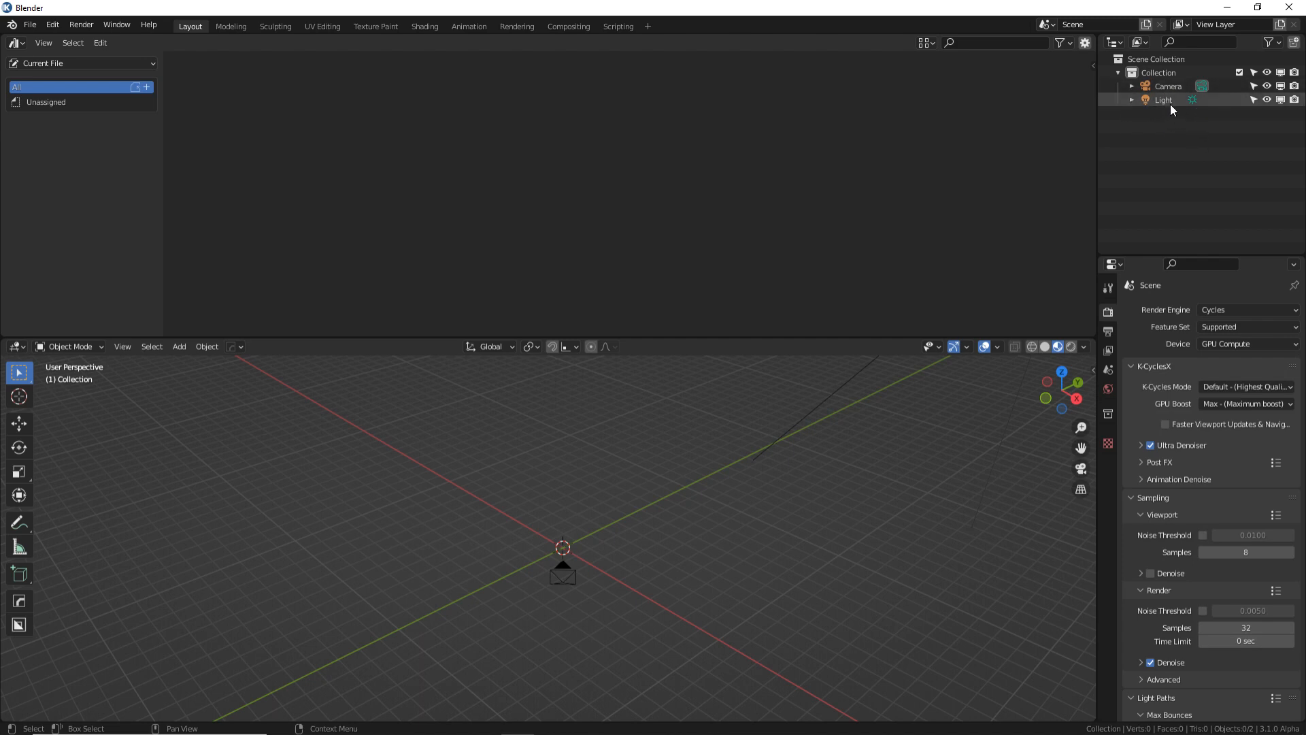
Step: Show the Kitbash asset library instead of the current file and look through its unassigned assets
left_click(57, 104)
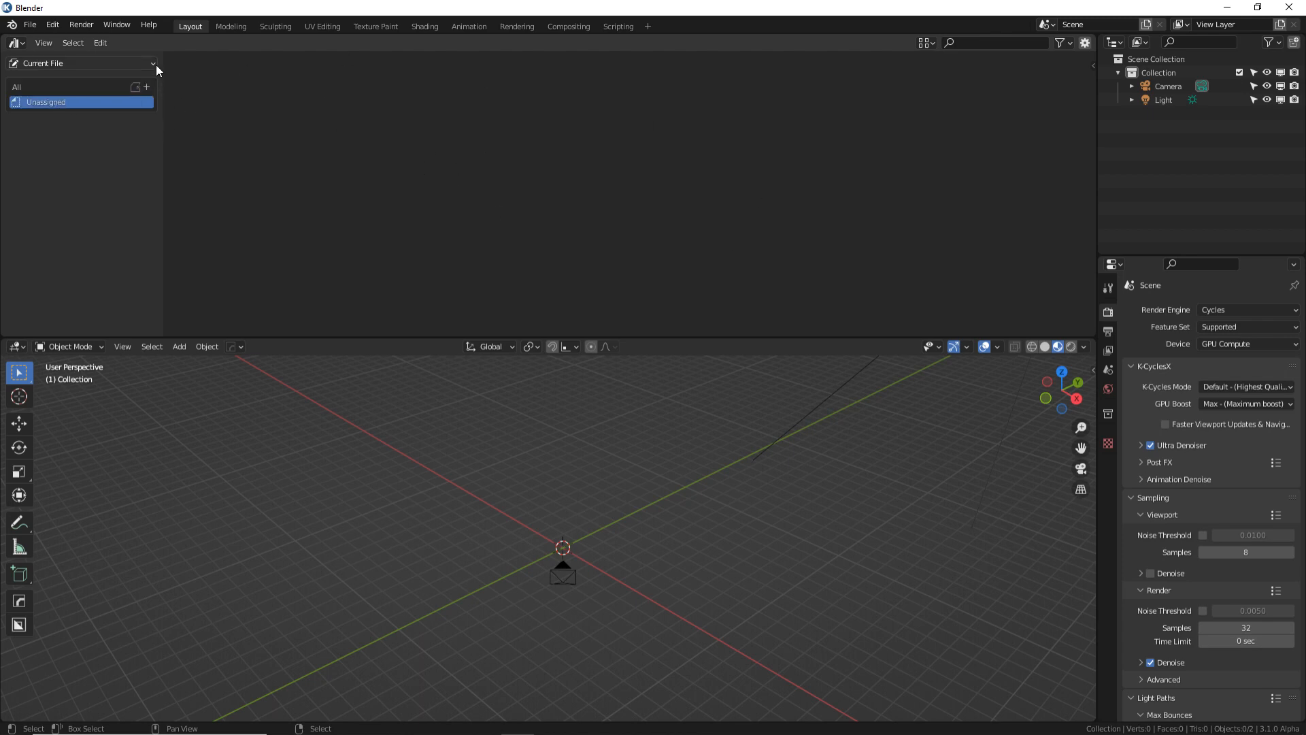
left_click(112, 63)
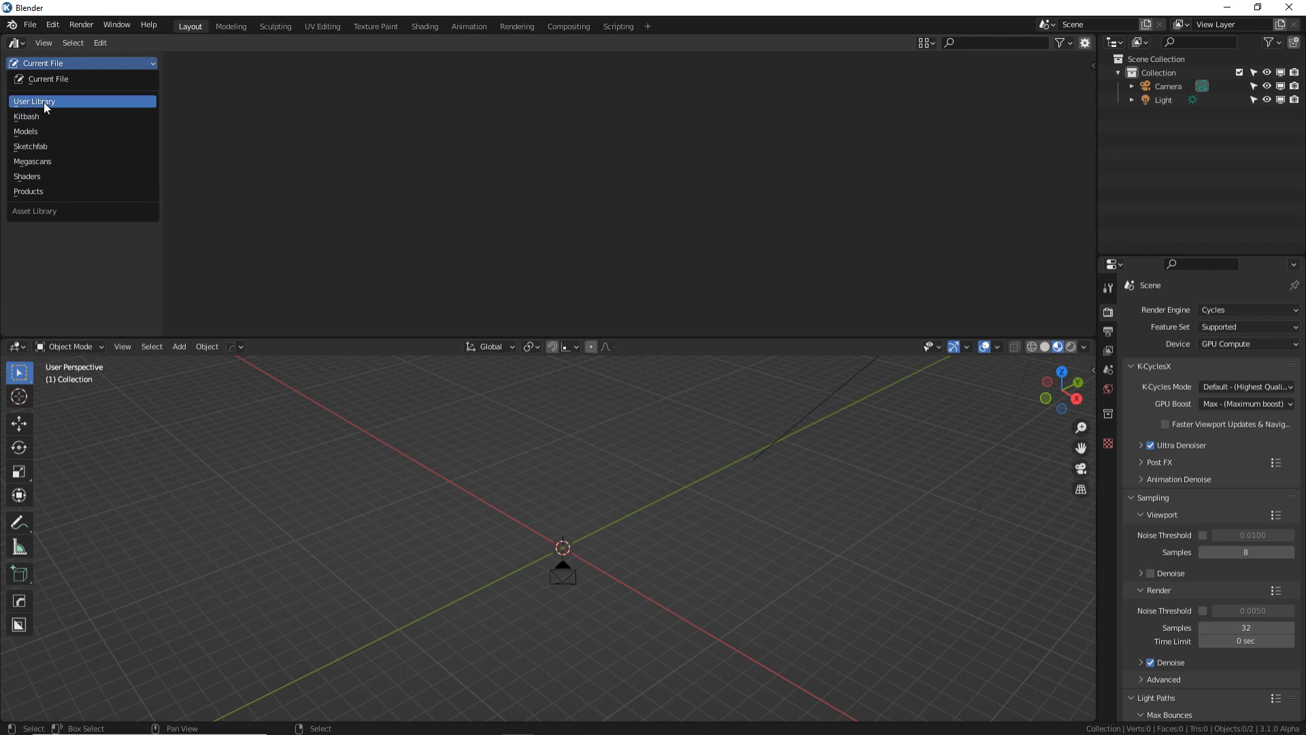
left_click(56, 117)
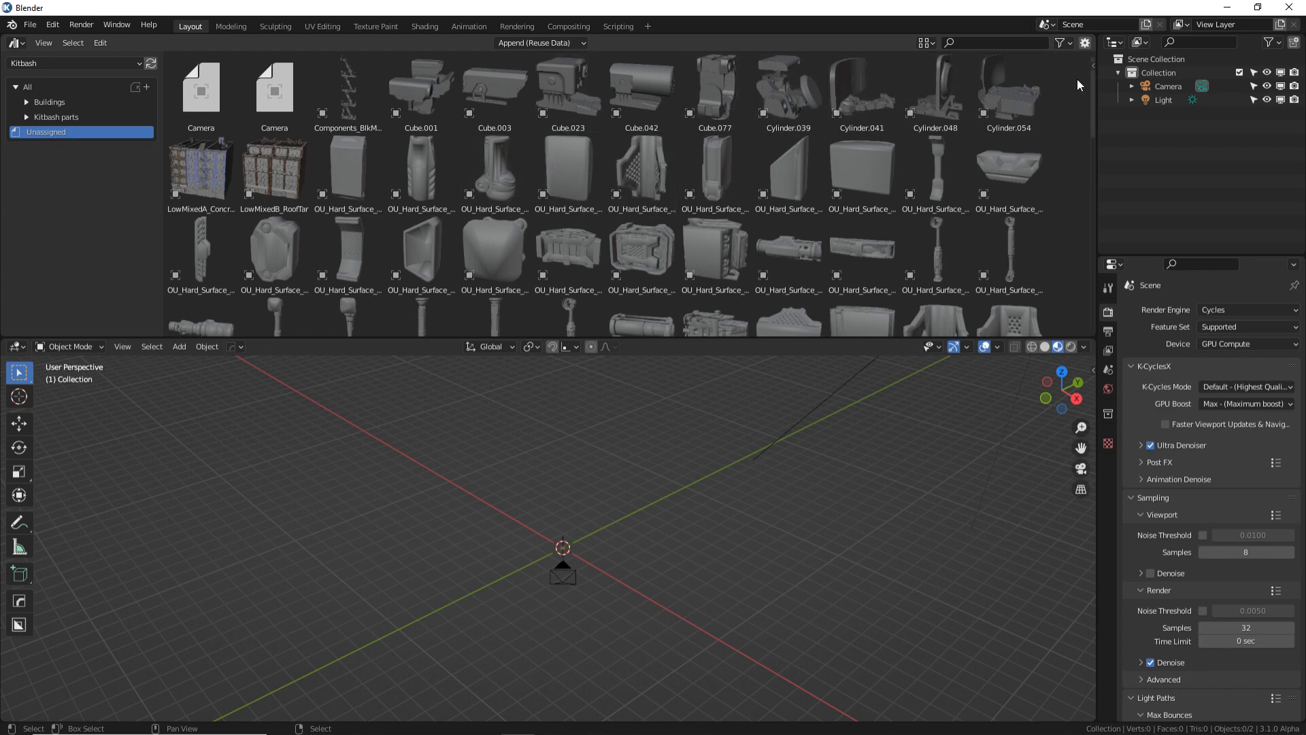
mouse_move(1092, 76)
left_mouse_down()
mouse_move(1079, 317)
mouse_move(1078, 71)
left_mouse_up()
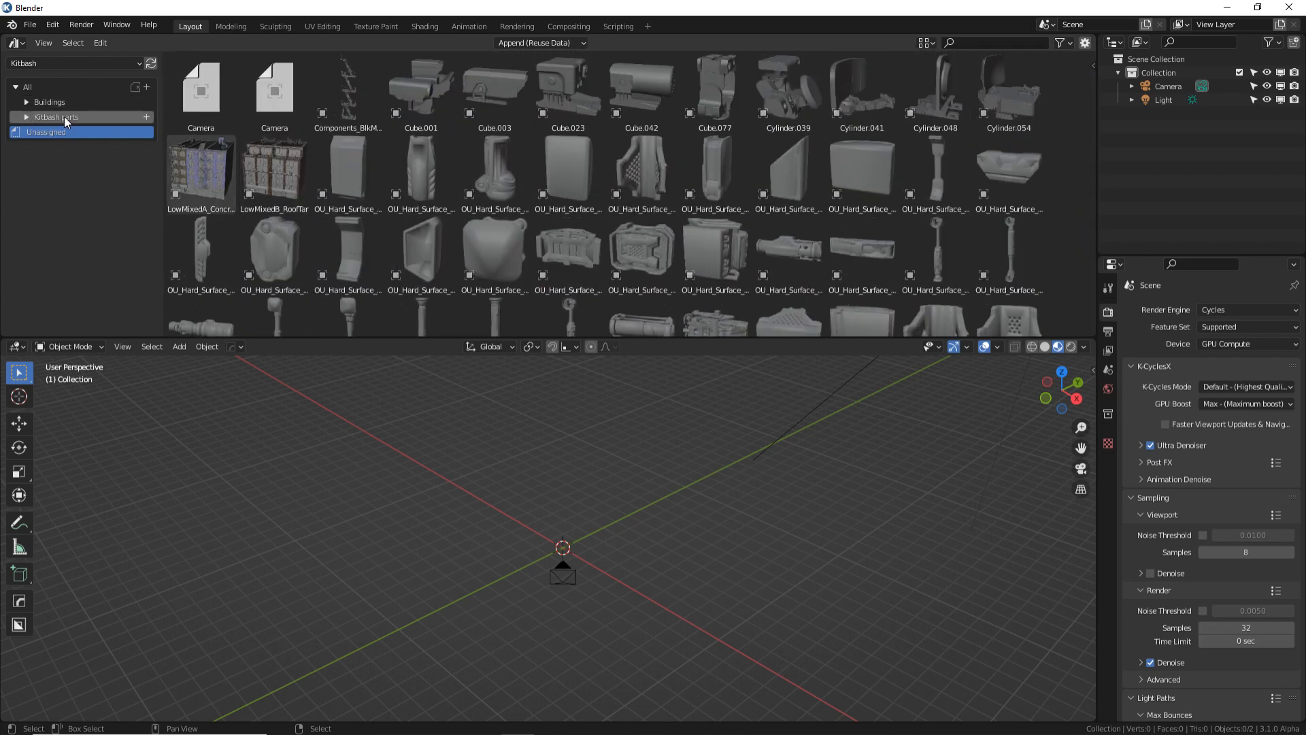
Step: Place Structural.034, Structural.035 and Structural.008 from the Advanced Parts catalog under Kitbash parts into the scene
left_click(28, 119)
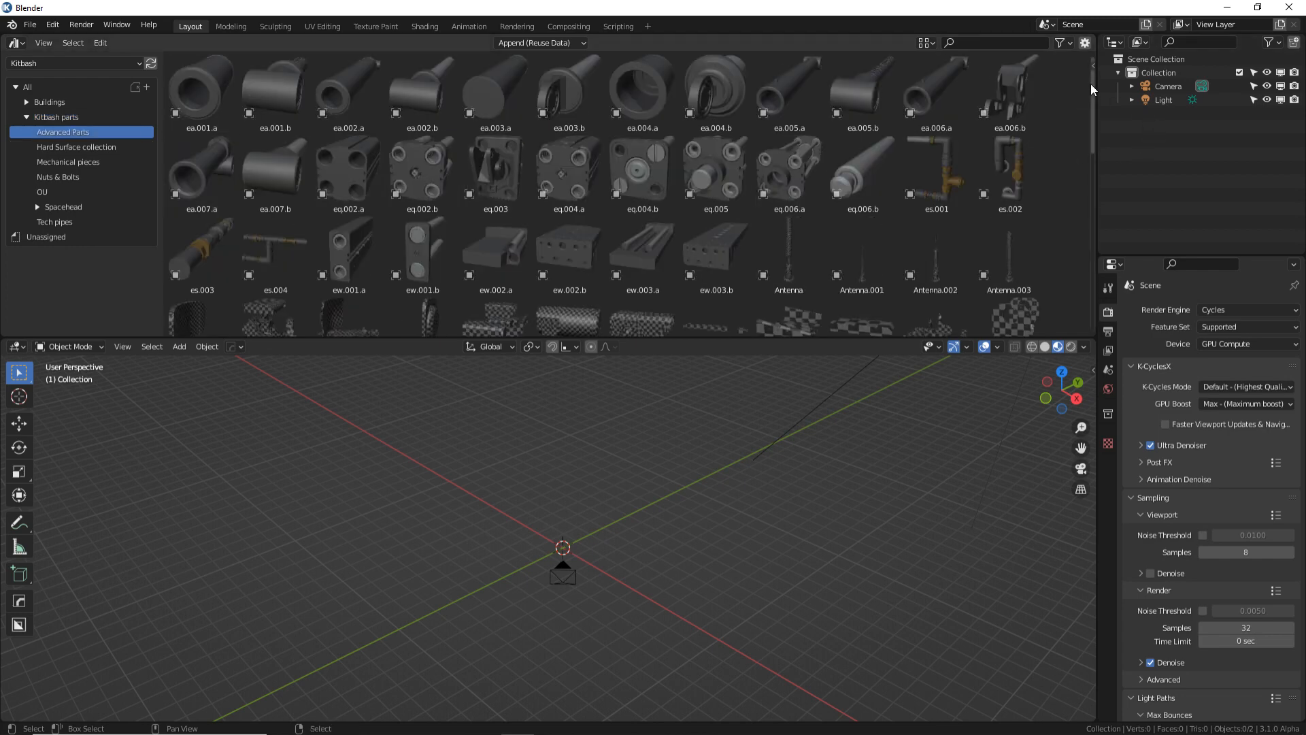
left_click_drag(1092, 89, 1092, 265)
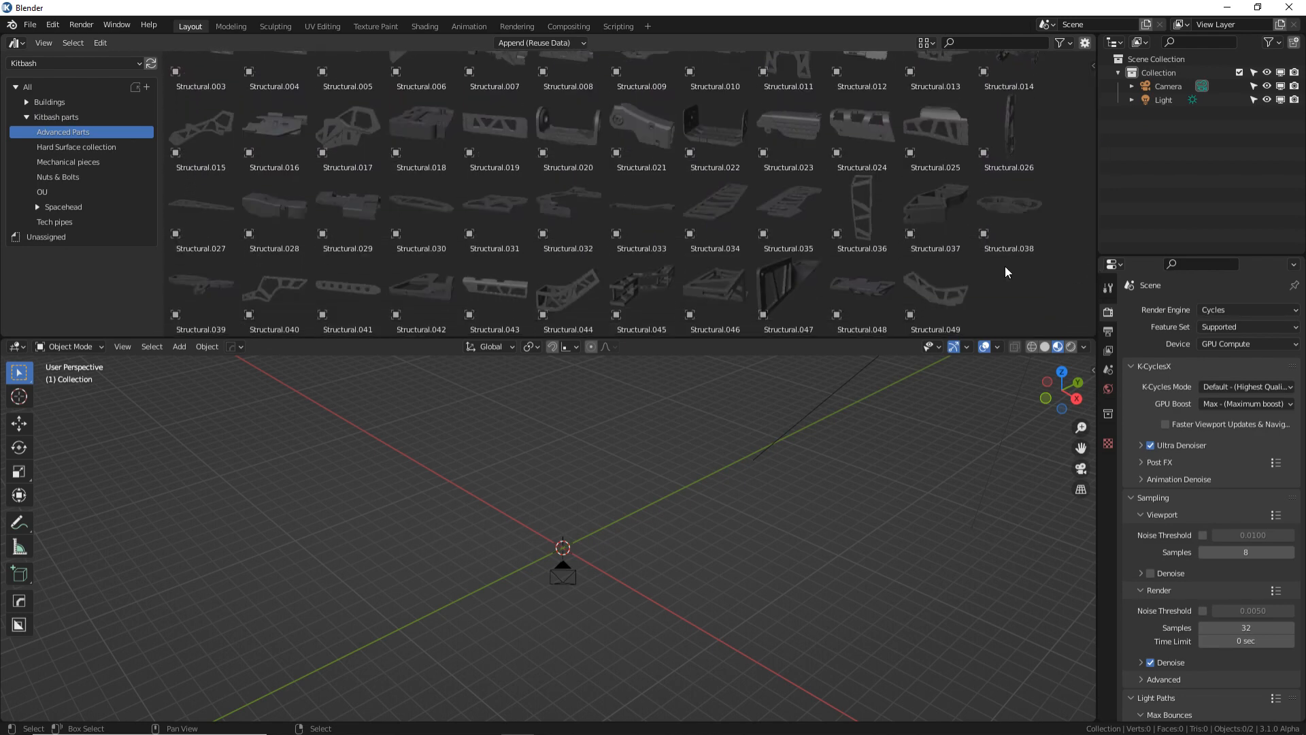
left_click(725, 200)
left_click_drag(725, 200, 486, 570)
left_click(789, 211)
left_click_drag(789, 211, 562, 492)
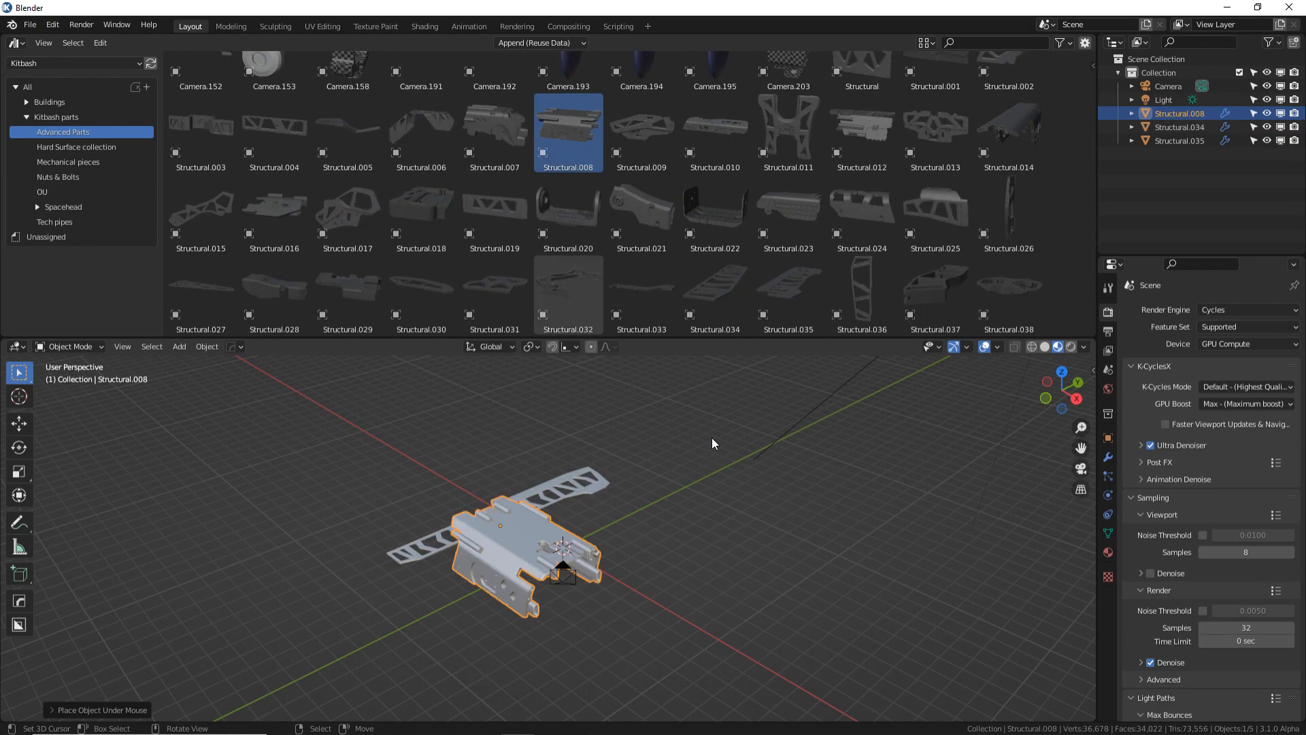
Step: Place the eq.004.a part from Advanced Parts in the scene and look through the OU catalog
scroll(777, 242, "up", 8)
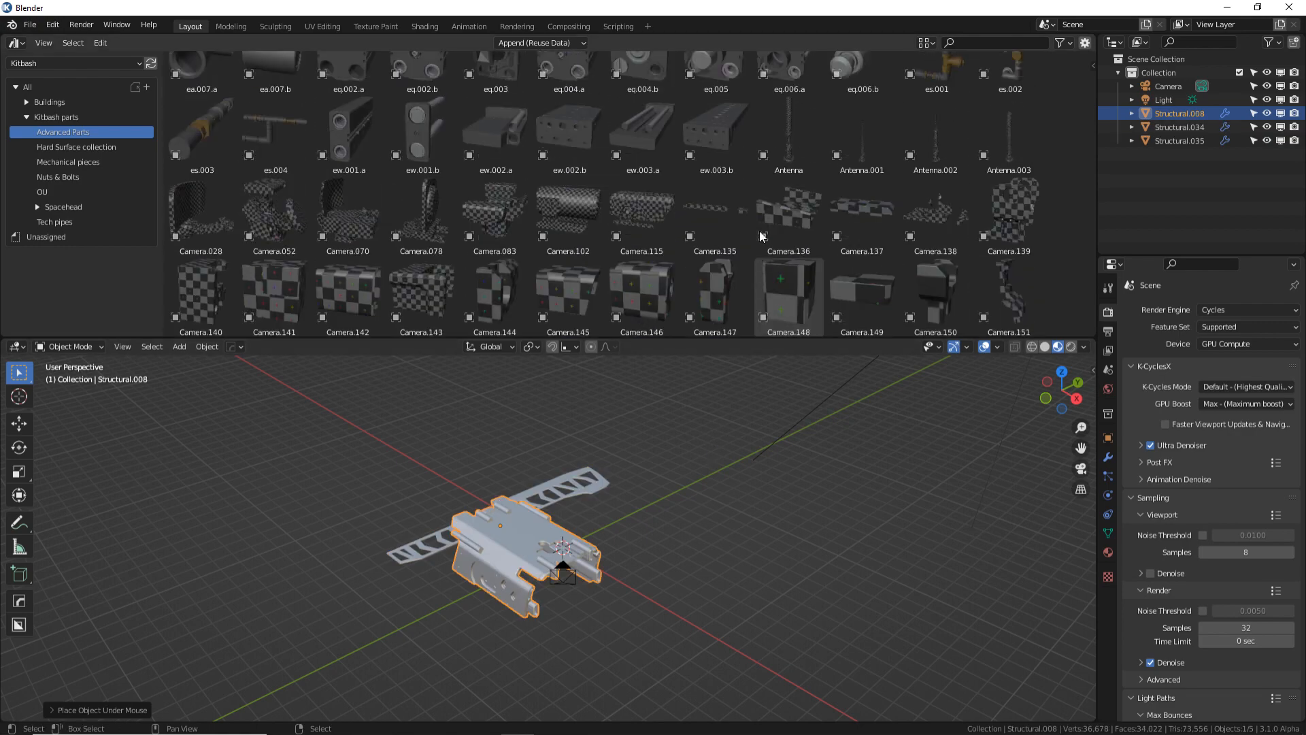
scroll(759, 231, "up", 2)
left_click_drag(568, 160, 463, 469)
middle_click_drag(698, 439, 779, 395)
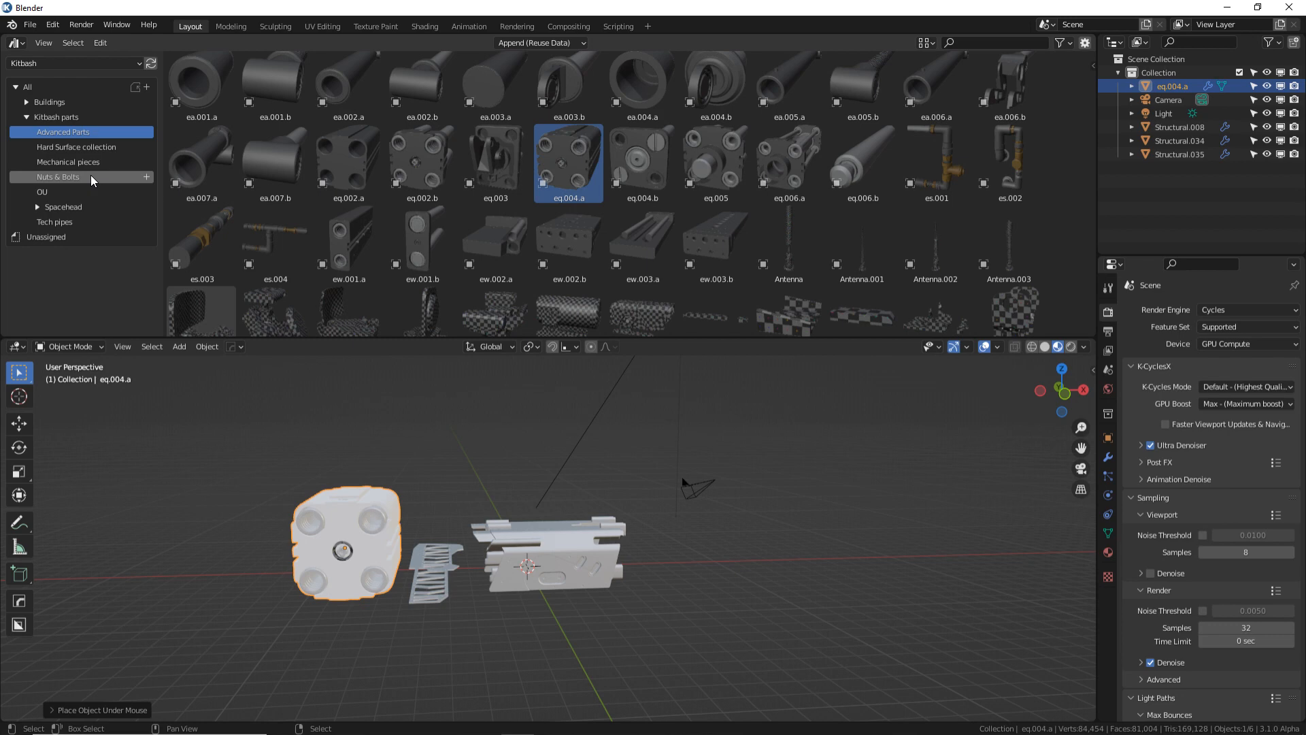
left_click(55, 193)
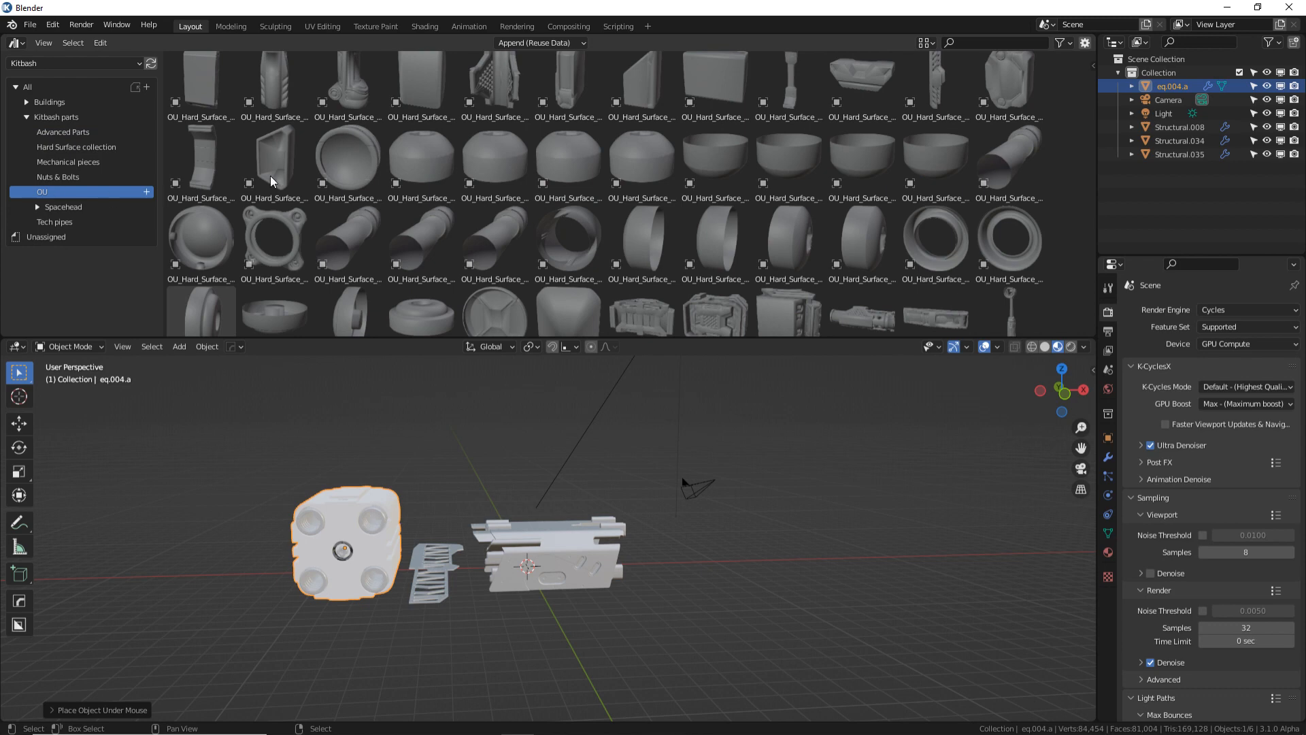
left_click_drag(1091, 76, 1087, 145)
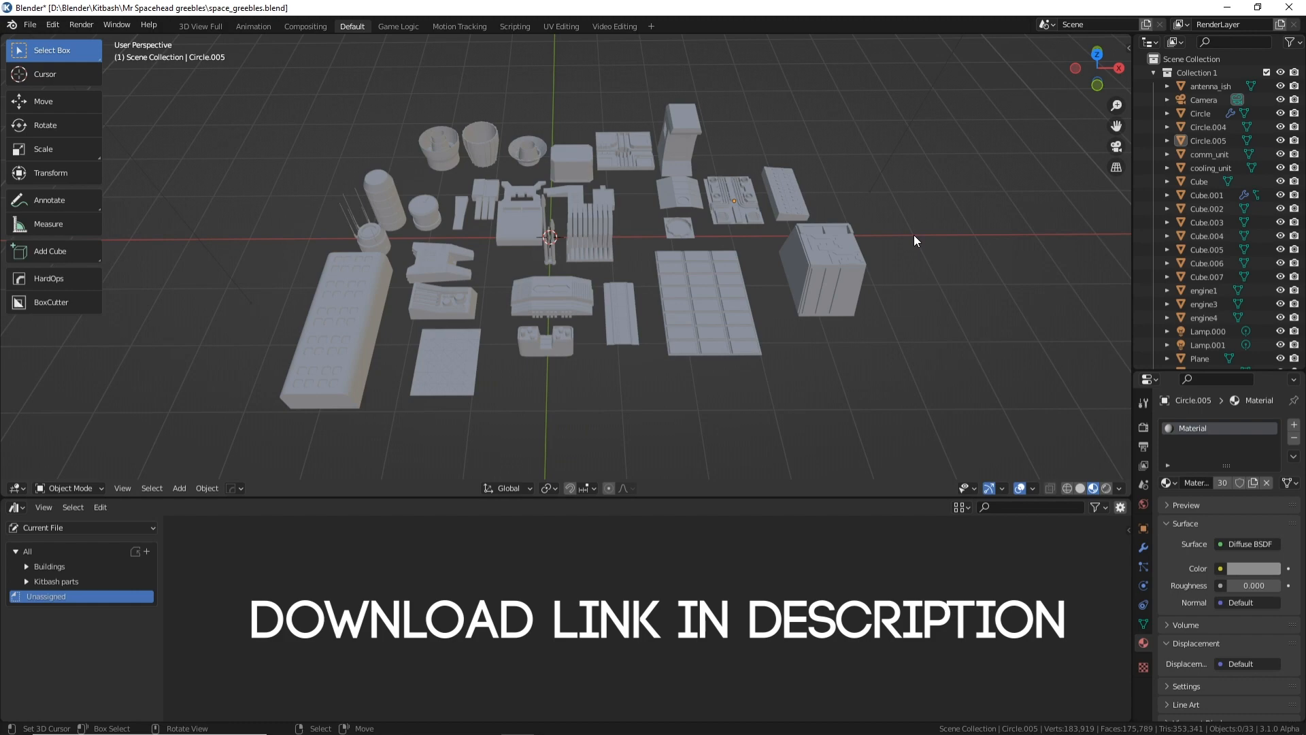
Step: Look over the models in space_greebles.blend, selecting individual pieces such as comm_unit
middle_click_drag(913, 234, 417, 145)
middle_click_drag(509, 158, 506, 121, "shift")
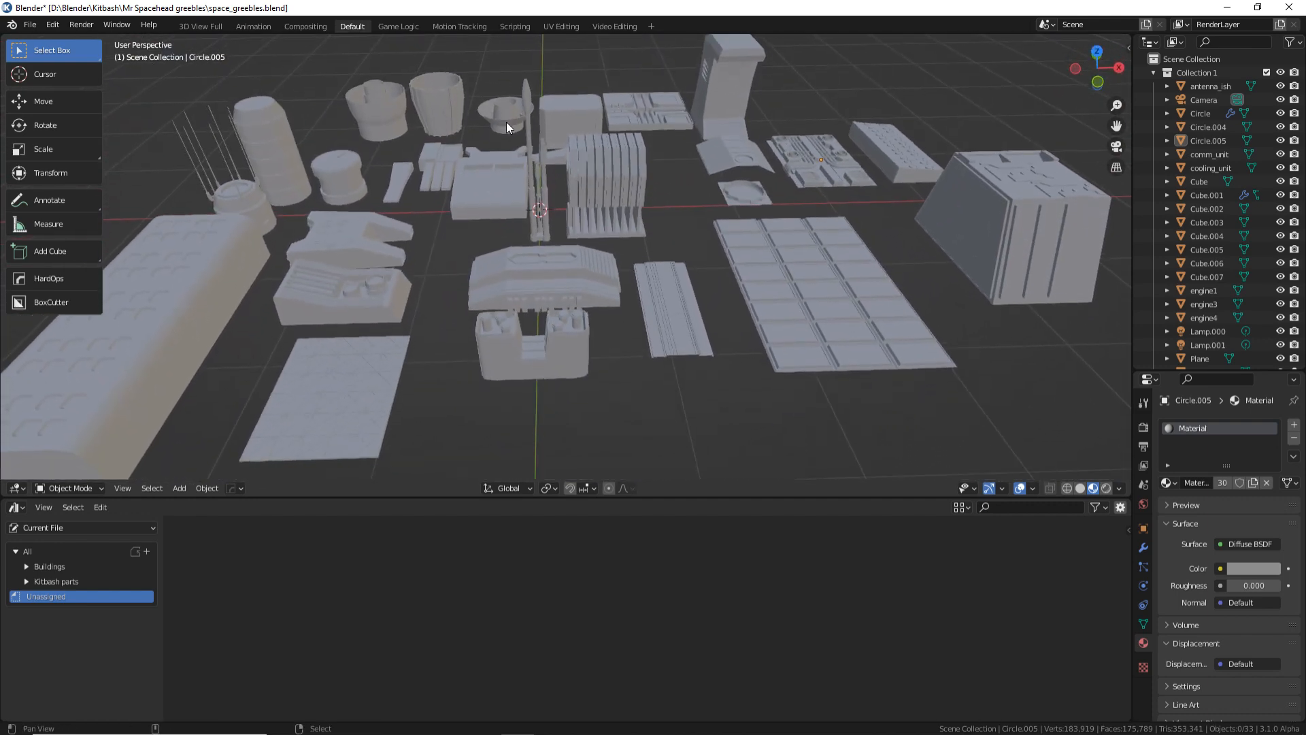
right_click(380, 104)
right_click(427, 111)
right_click(239, 188)
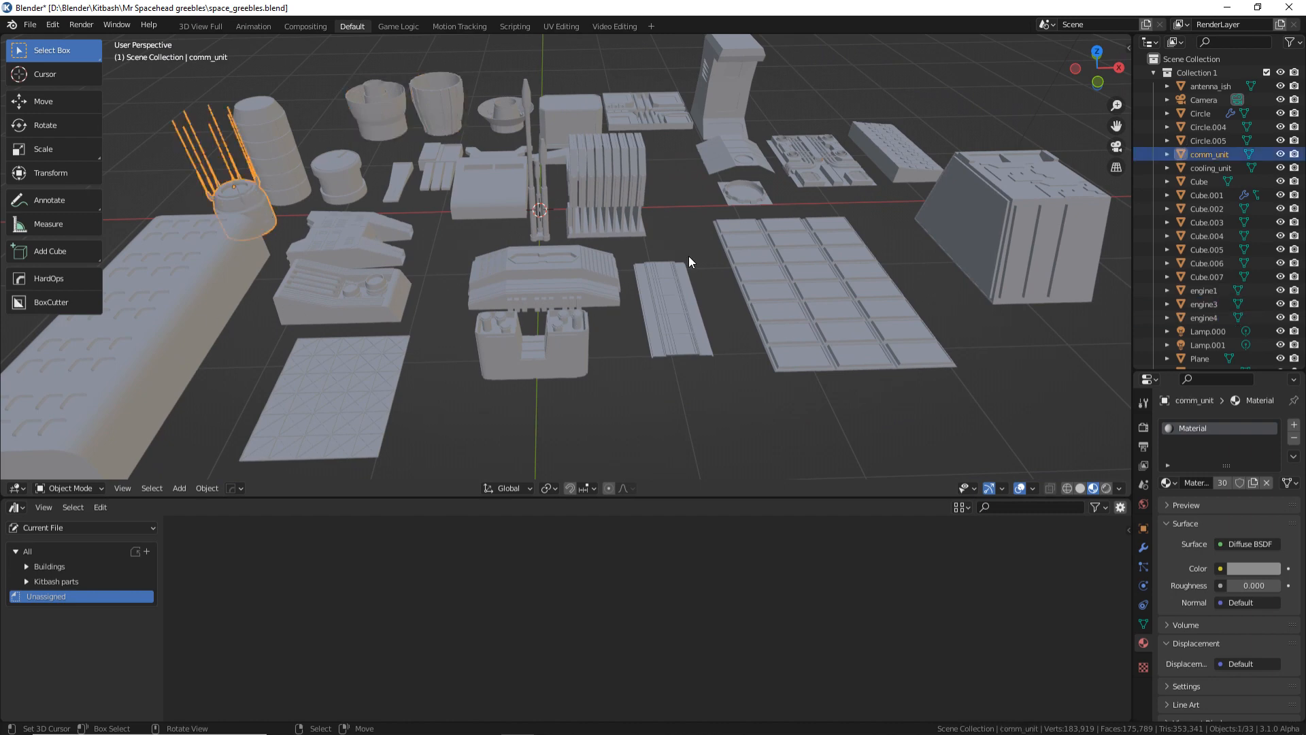
scroll(688, 256, "down", 2)
middle_click_drag(687, 246, 679, 249)
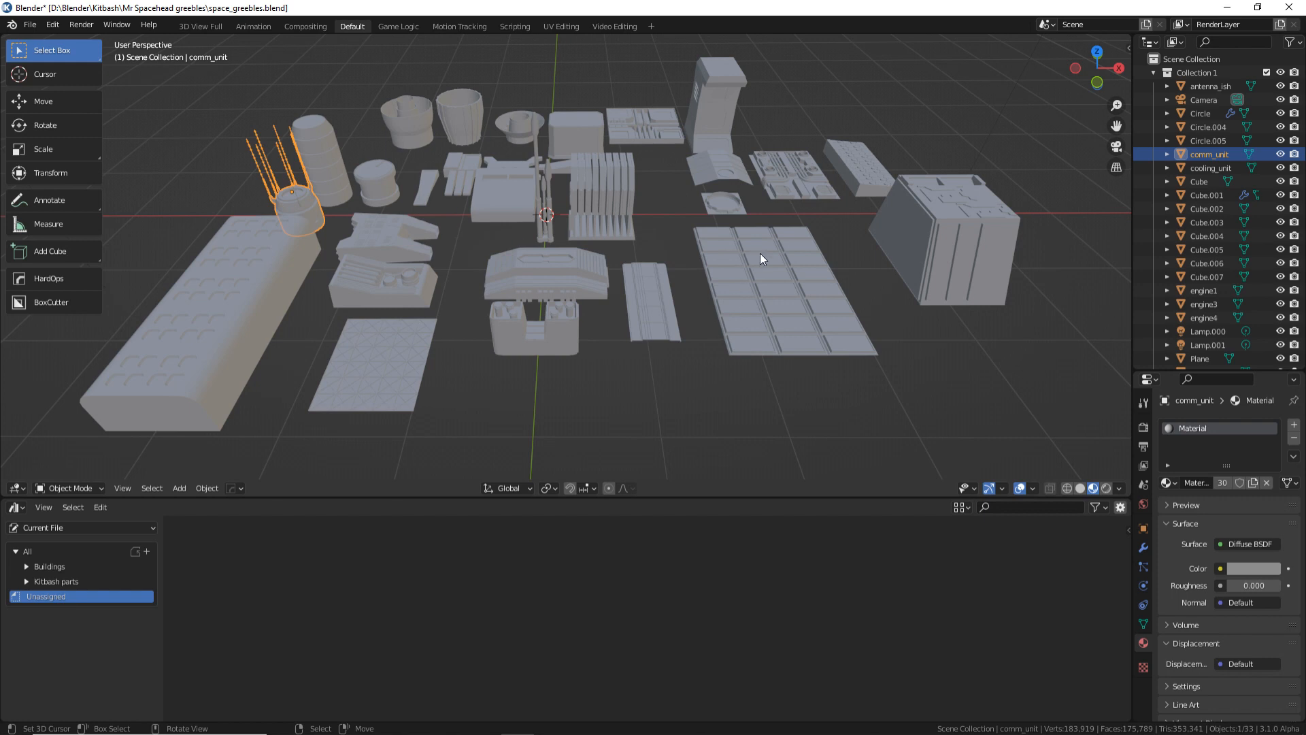
Step: Select all objects in the greebles file and apply their scale and rotation
key("a")
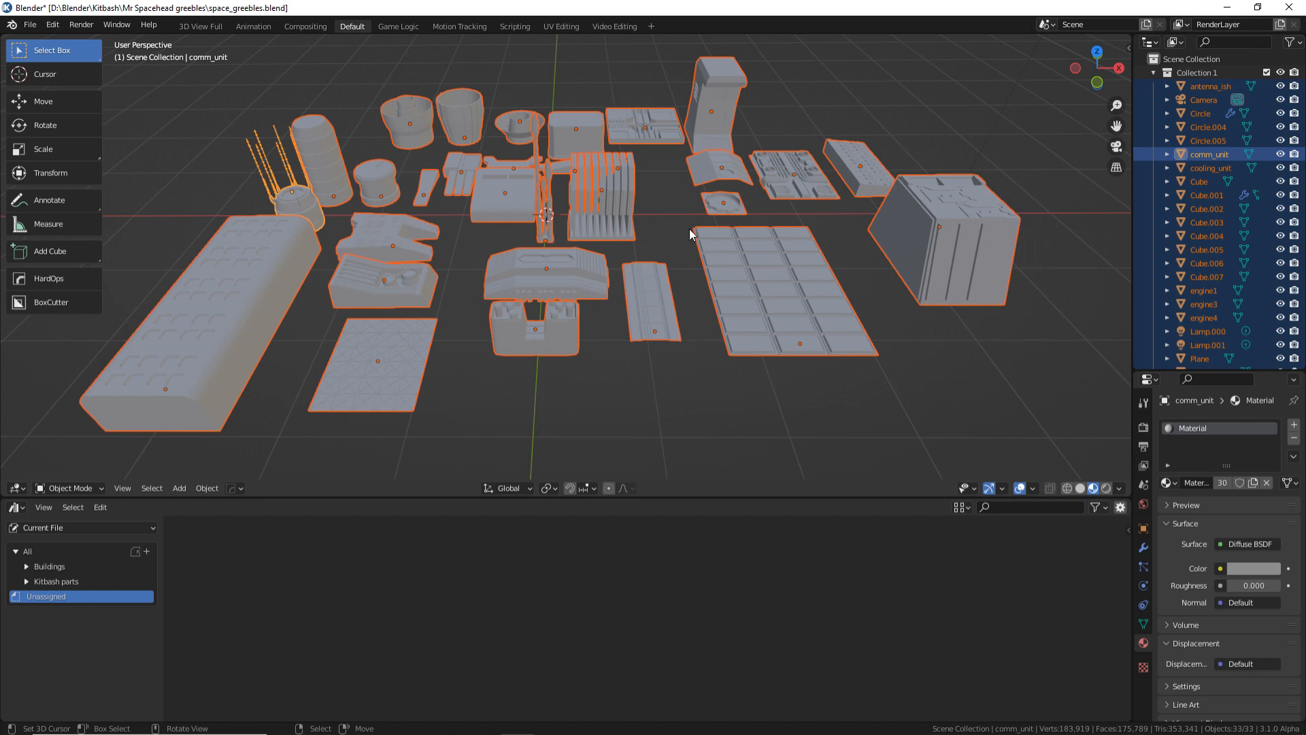
key("ctrl+a")
left_click(614, 259)
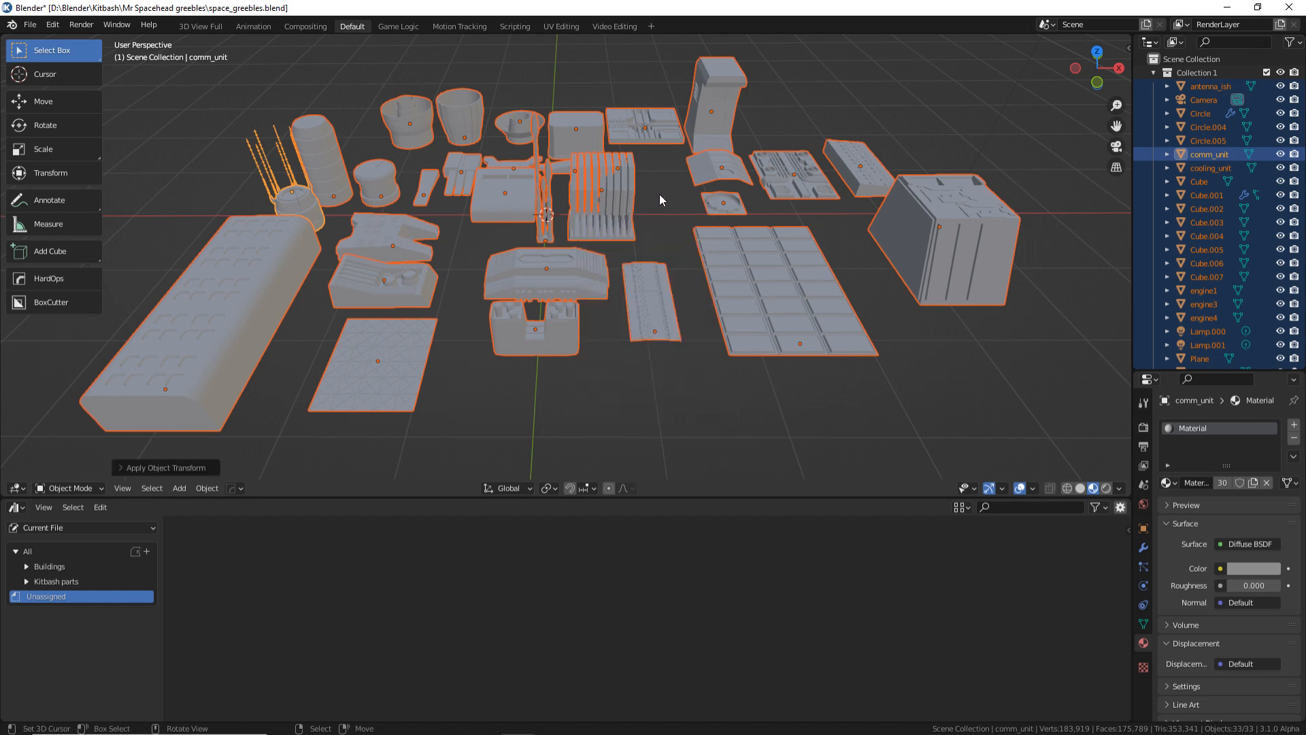
key("ctrl+a")
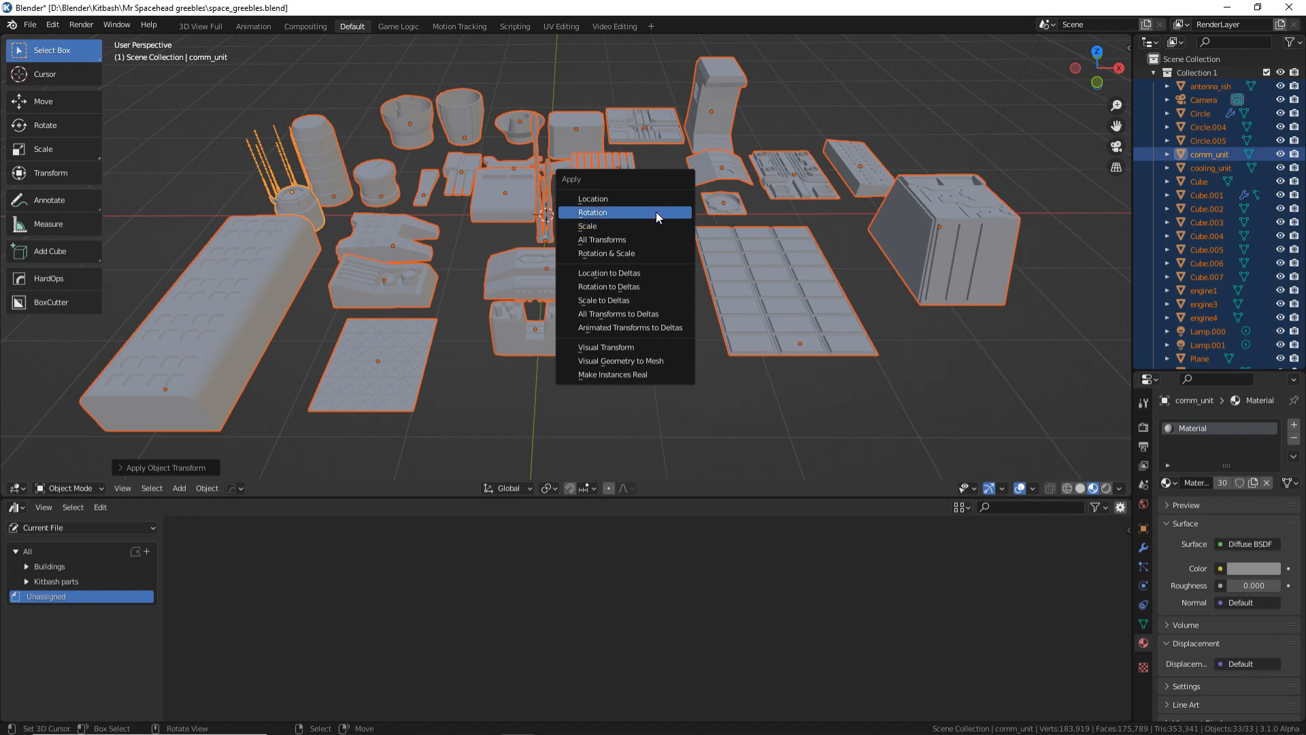
left_click(657, 217)
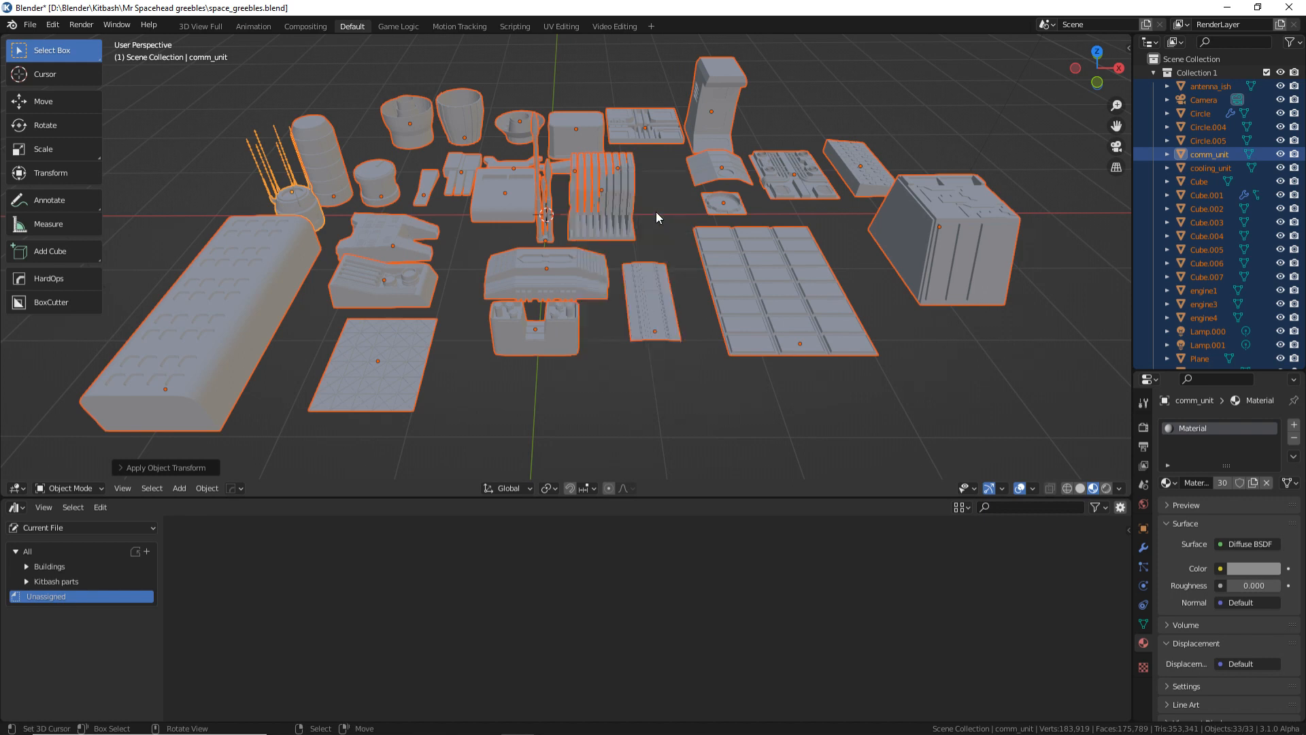
Step: Try rotating the large box-shaped Cube object around the global Y axis
left_click(978, 269)
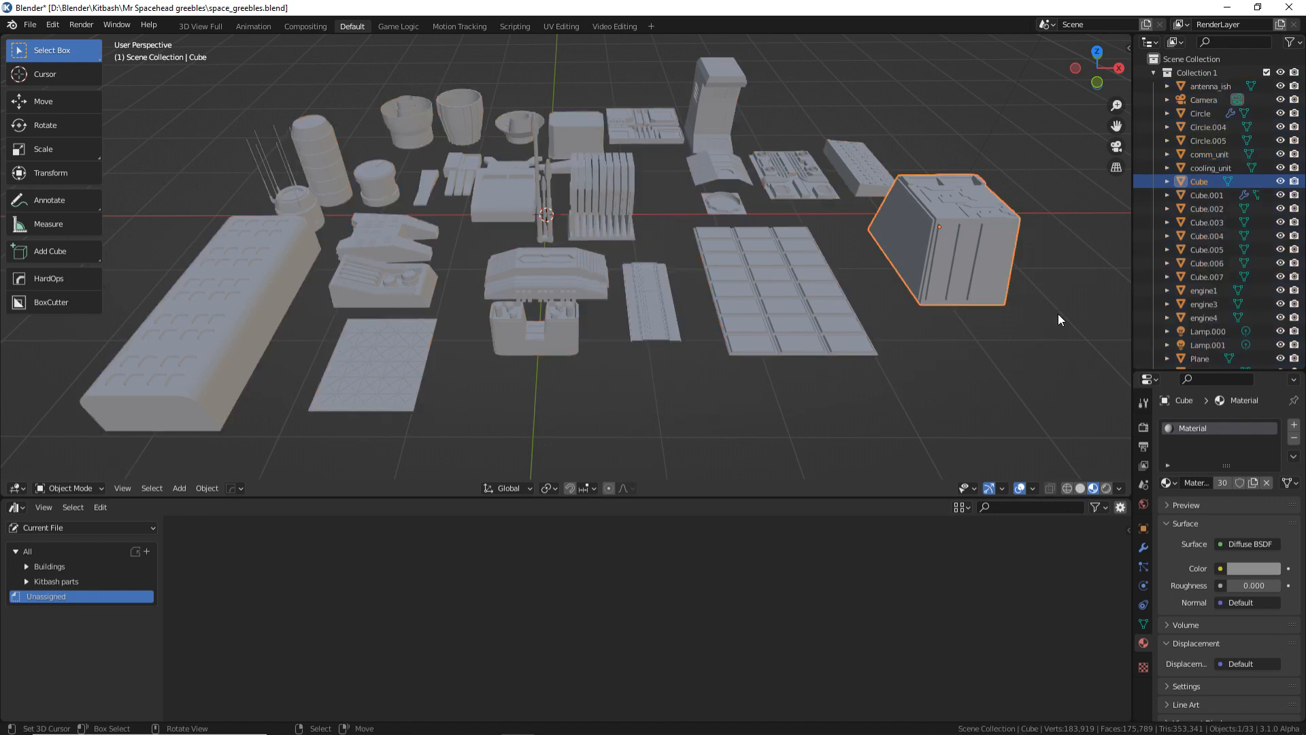
key("r")
key("y")
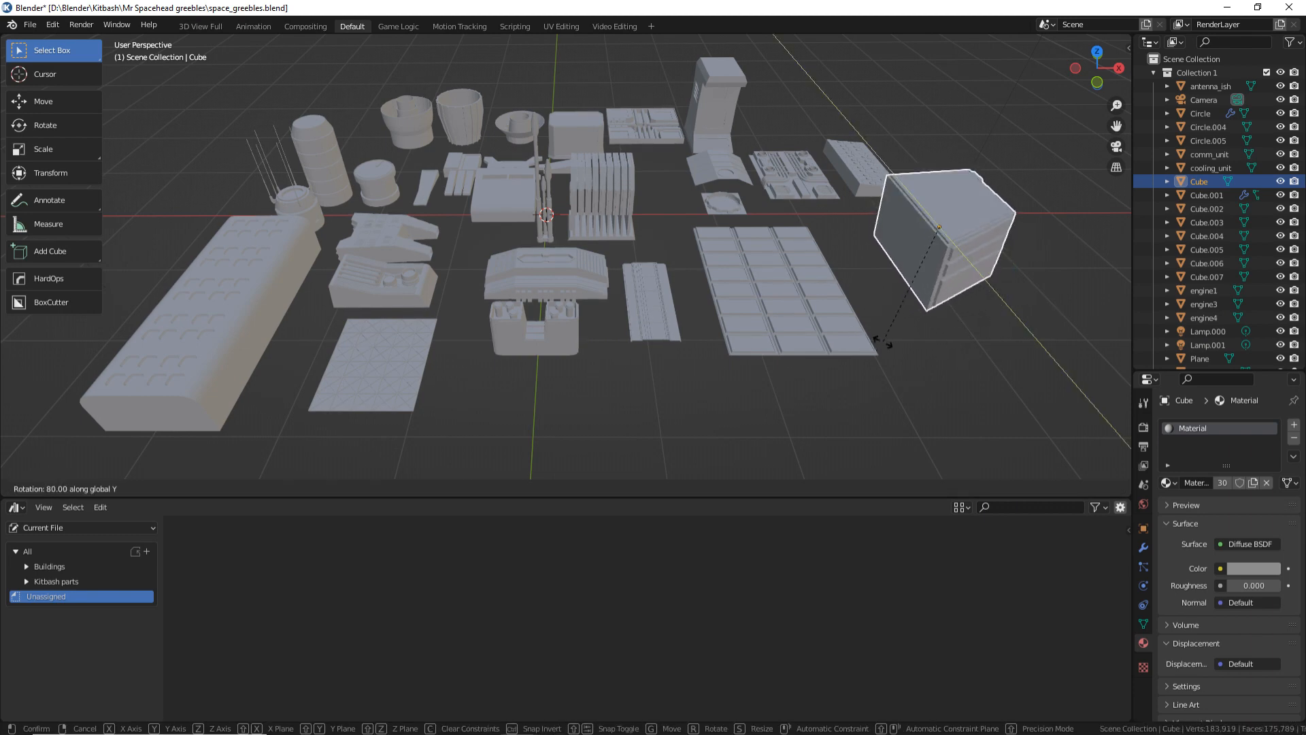
left_click(882, 342)
Step: Select all the greeble objects and examine where their origin points sit from several angles
middle_click_drag(940, 287, 778, 219)
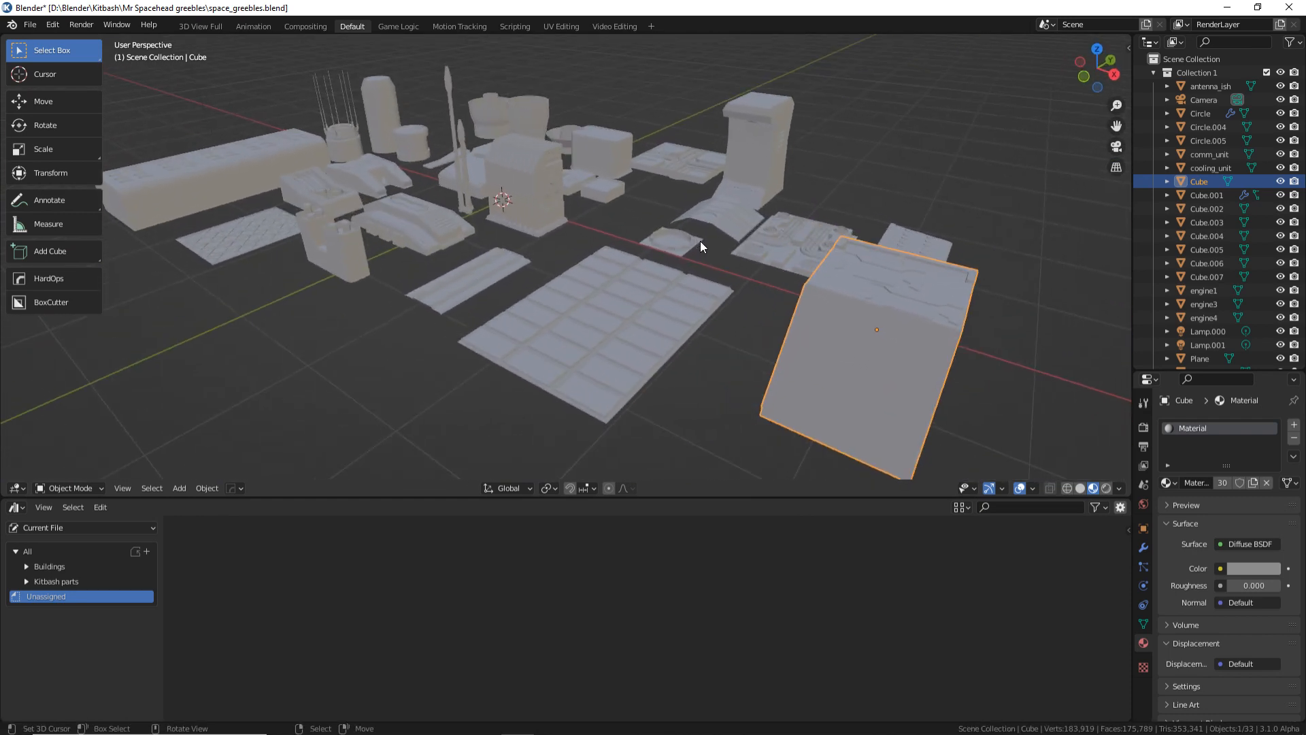
scroll(619, 256, "down", 3)
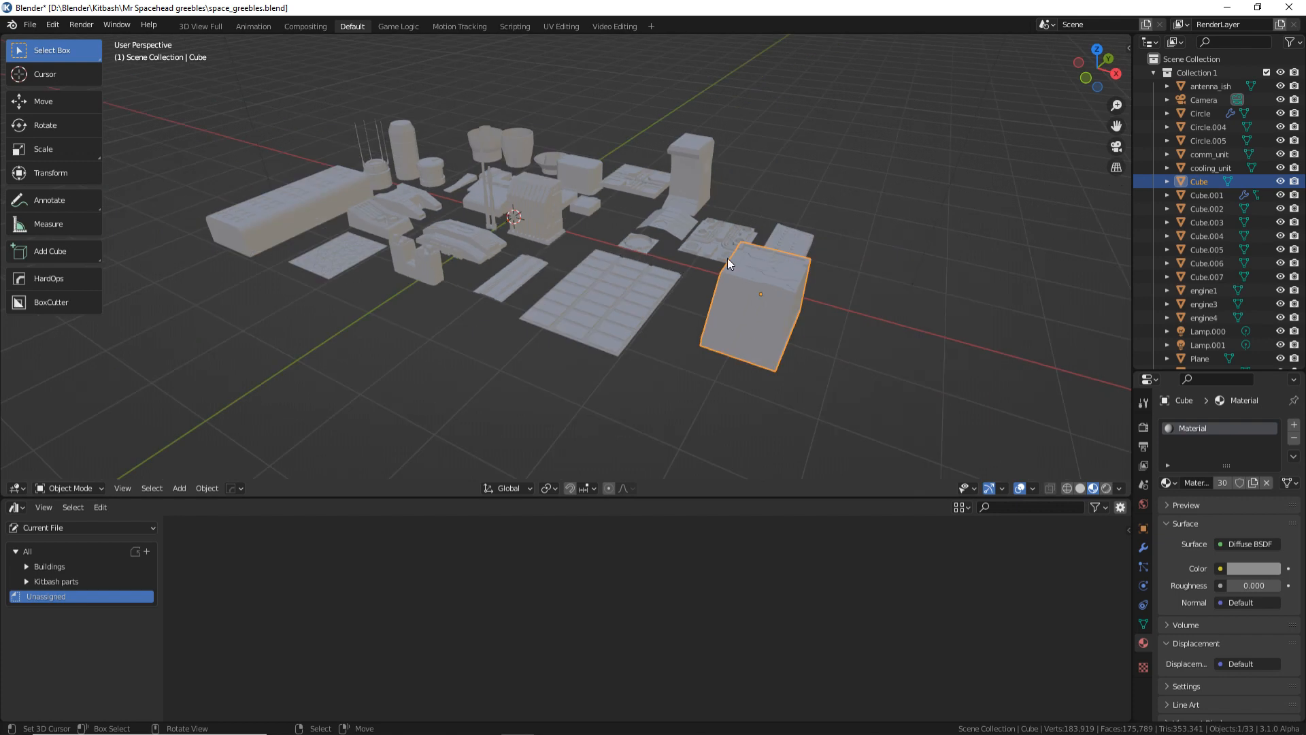
key("a")
middle_click_drag(422, 243, 1063, 236)
middle_click_drag(798, 190, 919, 217, "shift")
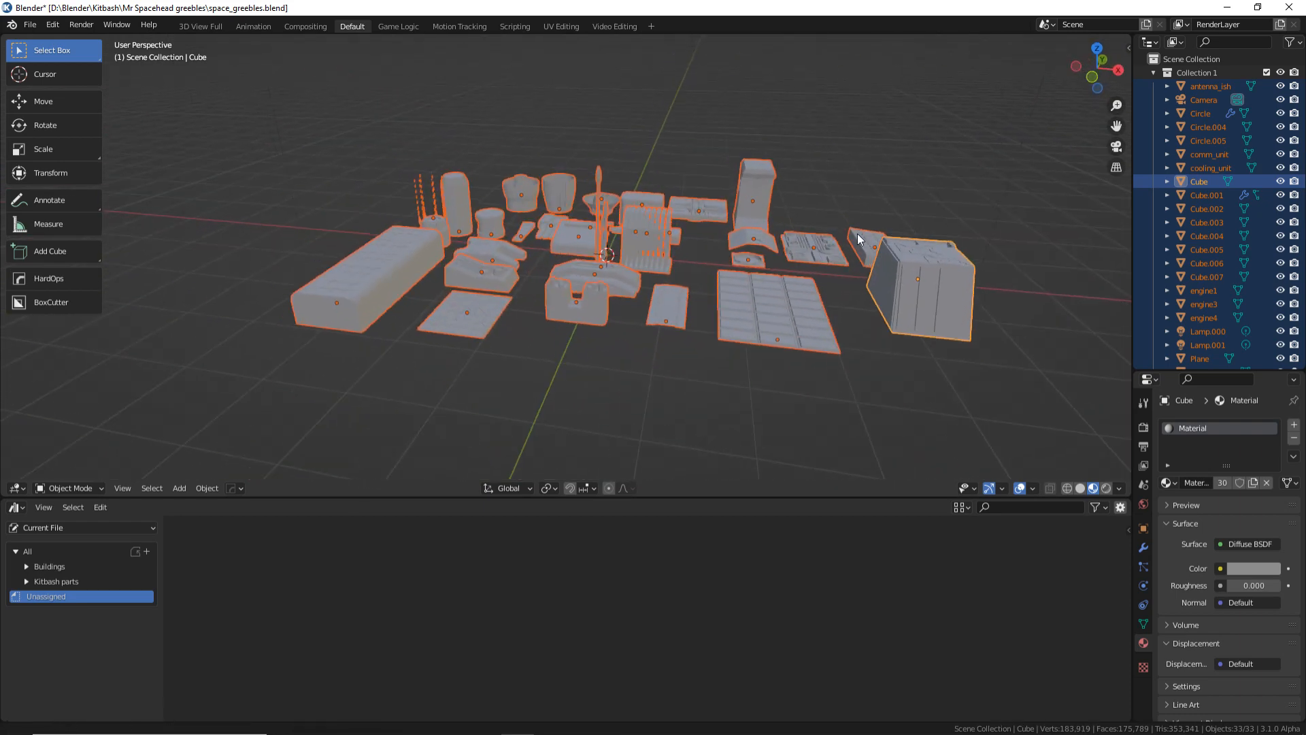
scroll(786, 249, "up", 4)
middle_click_drag(616, 249, 723, 223)
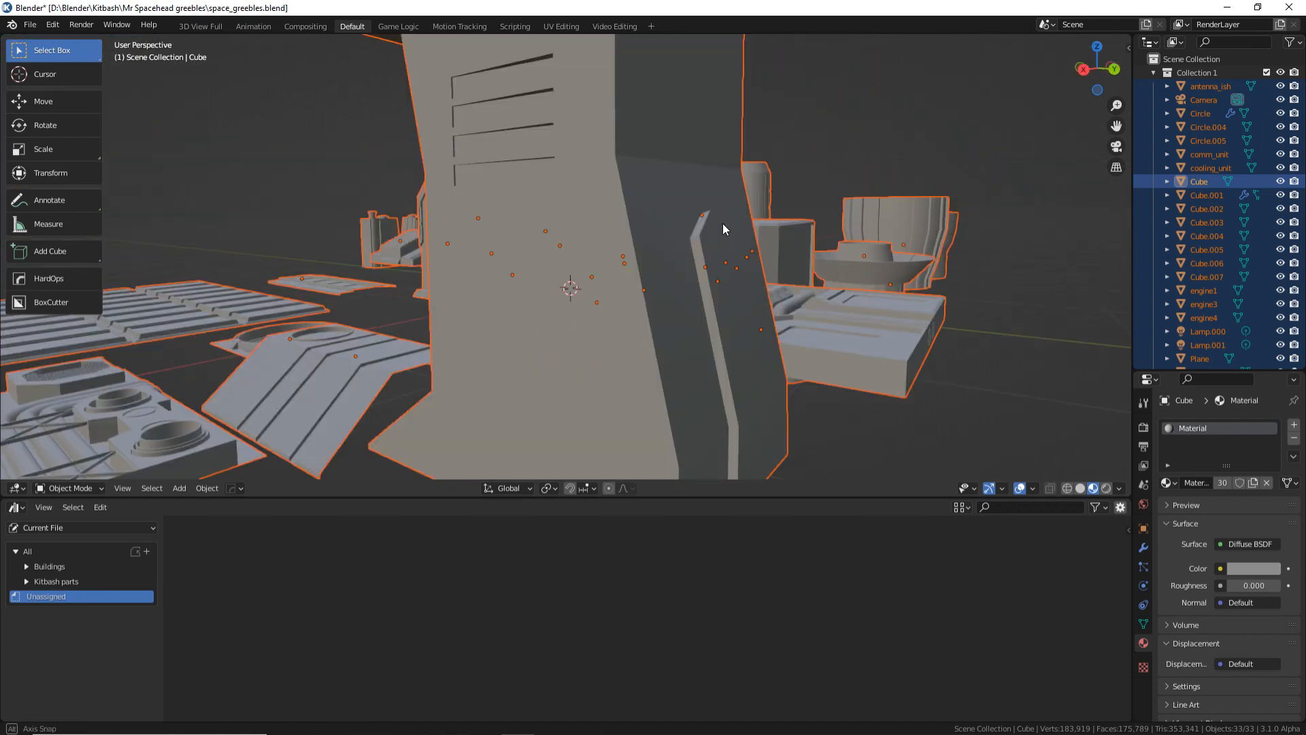
middle_click_drag(533, 221, 718, 246)
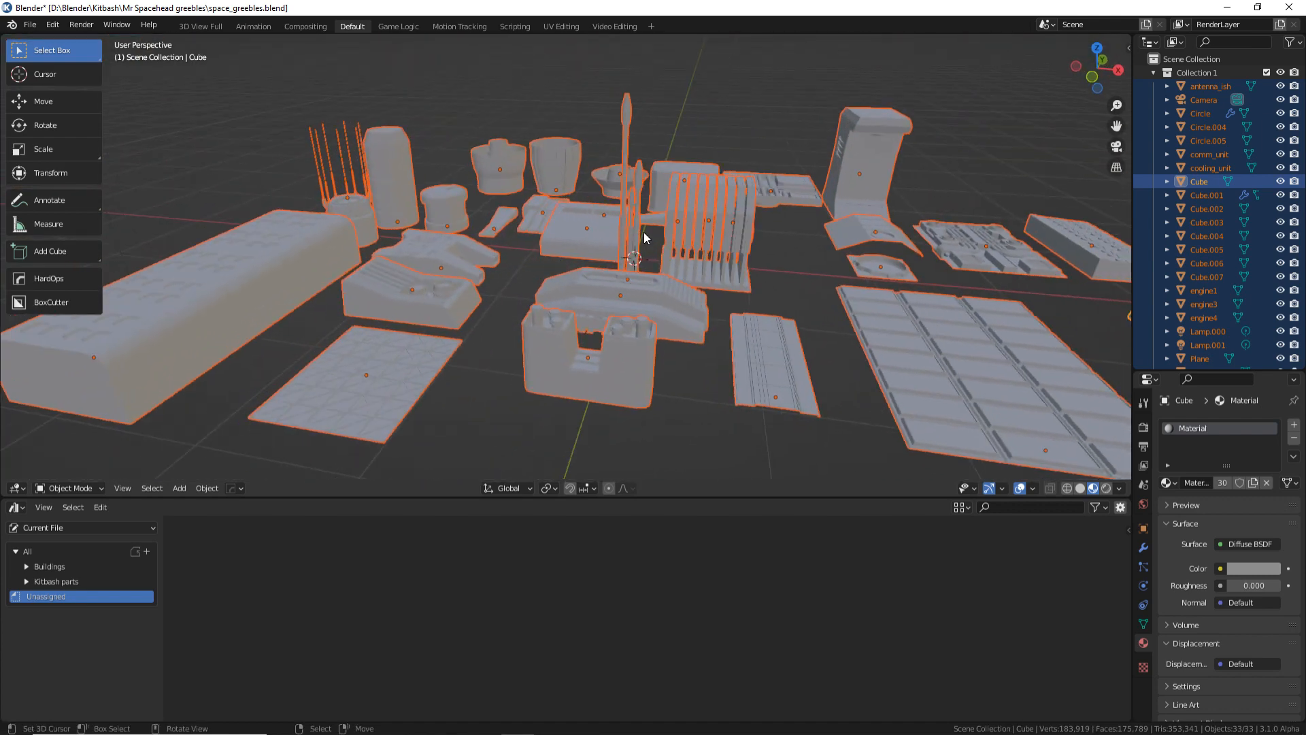
middle_click_drag(644, 232, 700, 250)
scroll(700, 253, "down", 3)
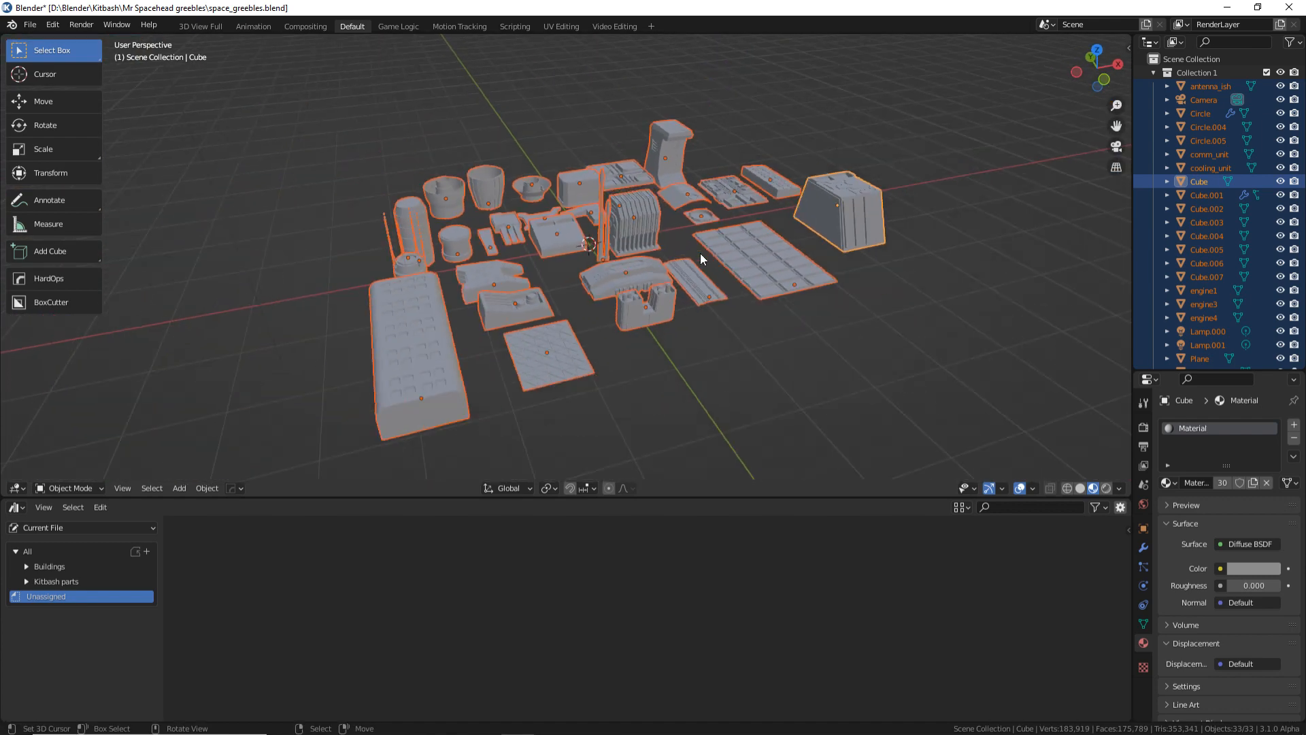
middle_click_drag(637, 205, 668, 266)
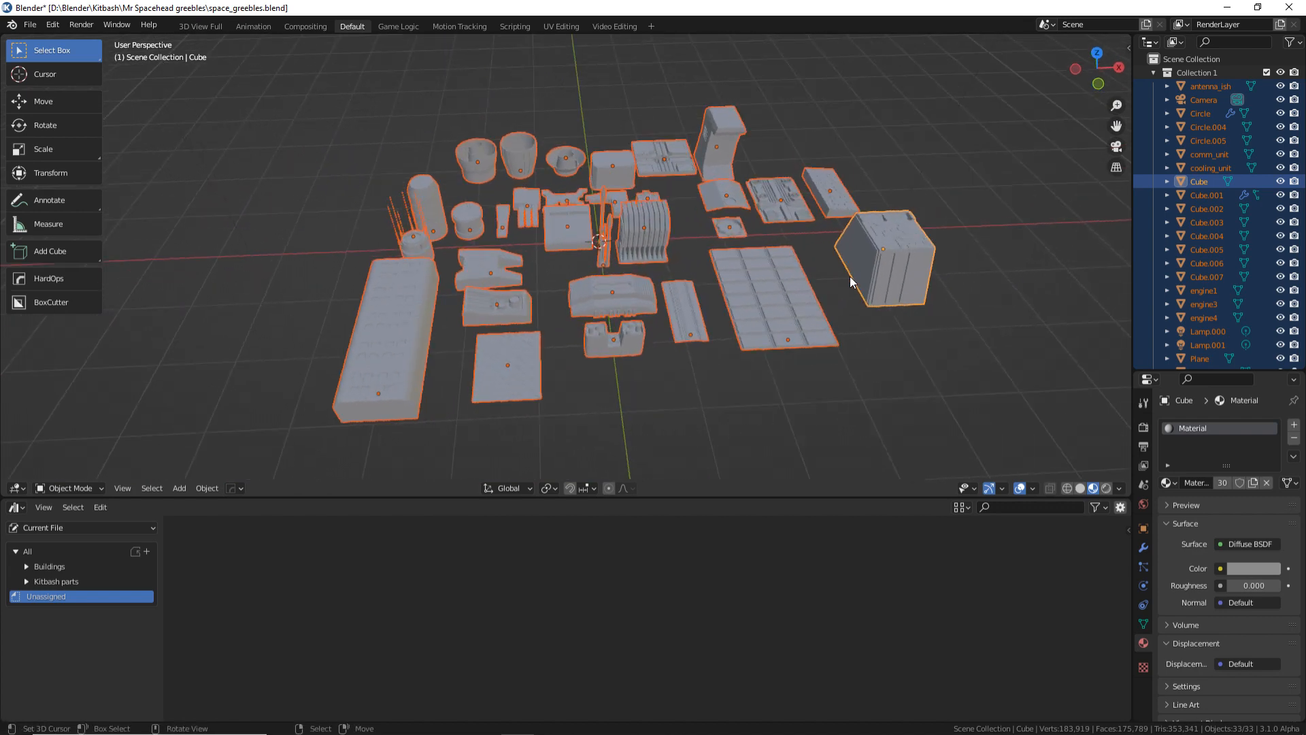
Step: Show the selected objects in front view, enlarge the viewport and limit transforms to affect only origins
key("KP_1")
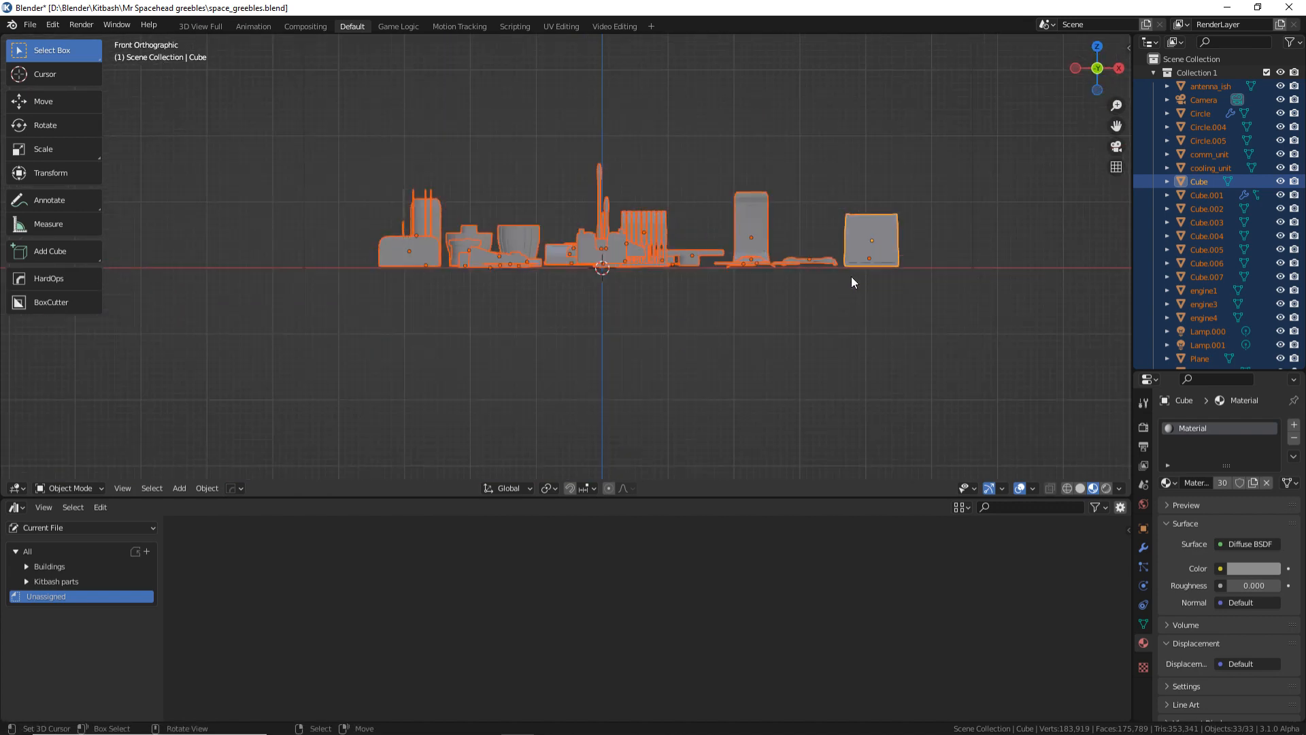
middle_click_drag(682, 390, 682, 320, "shift")
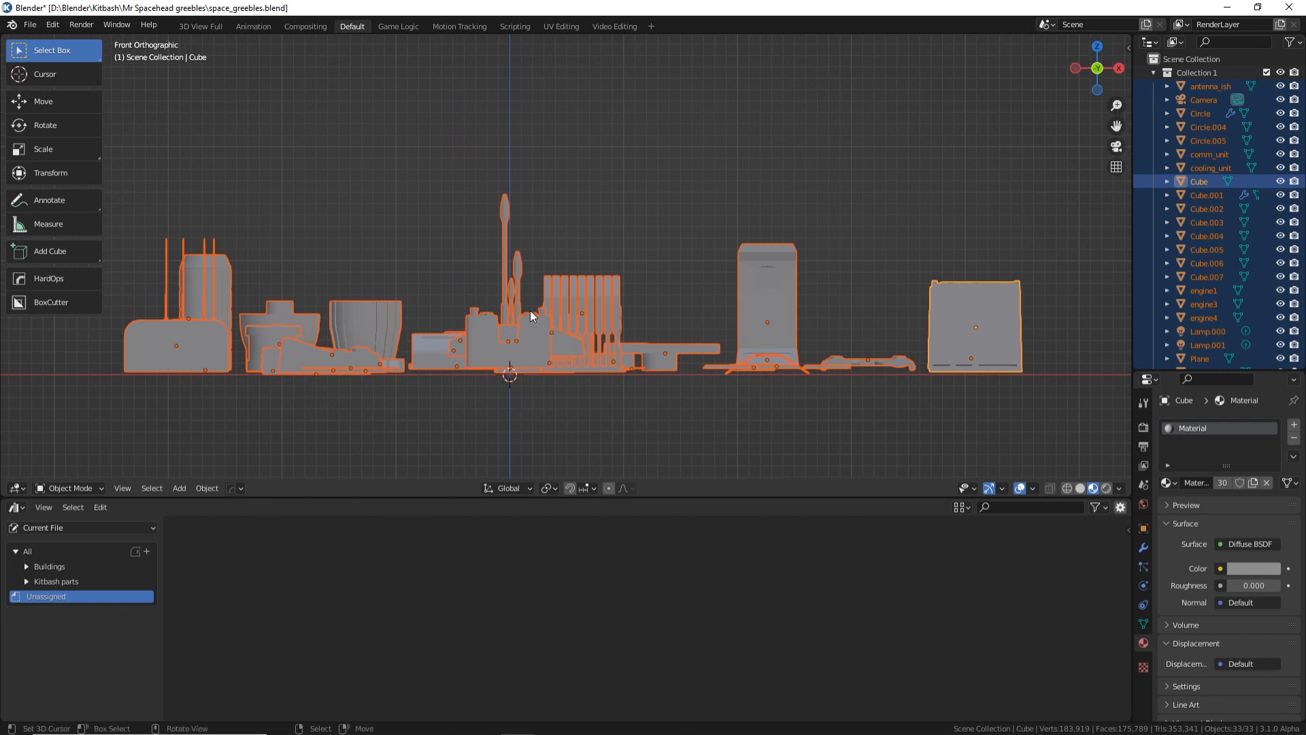
key("n")
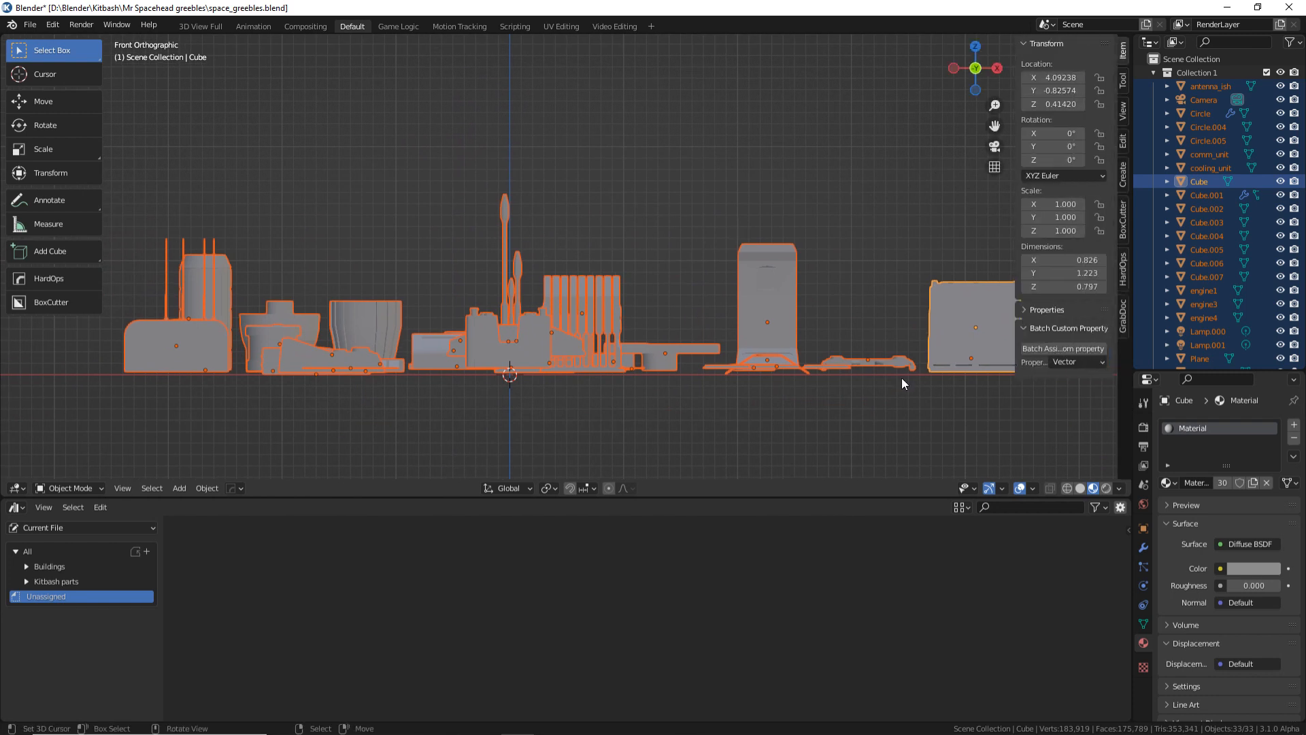
left_click_drag(888, 497, 854, 607)
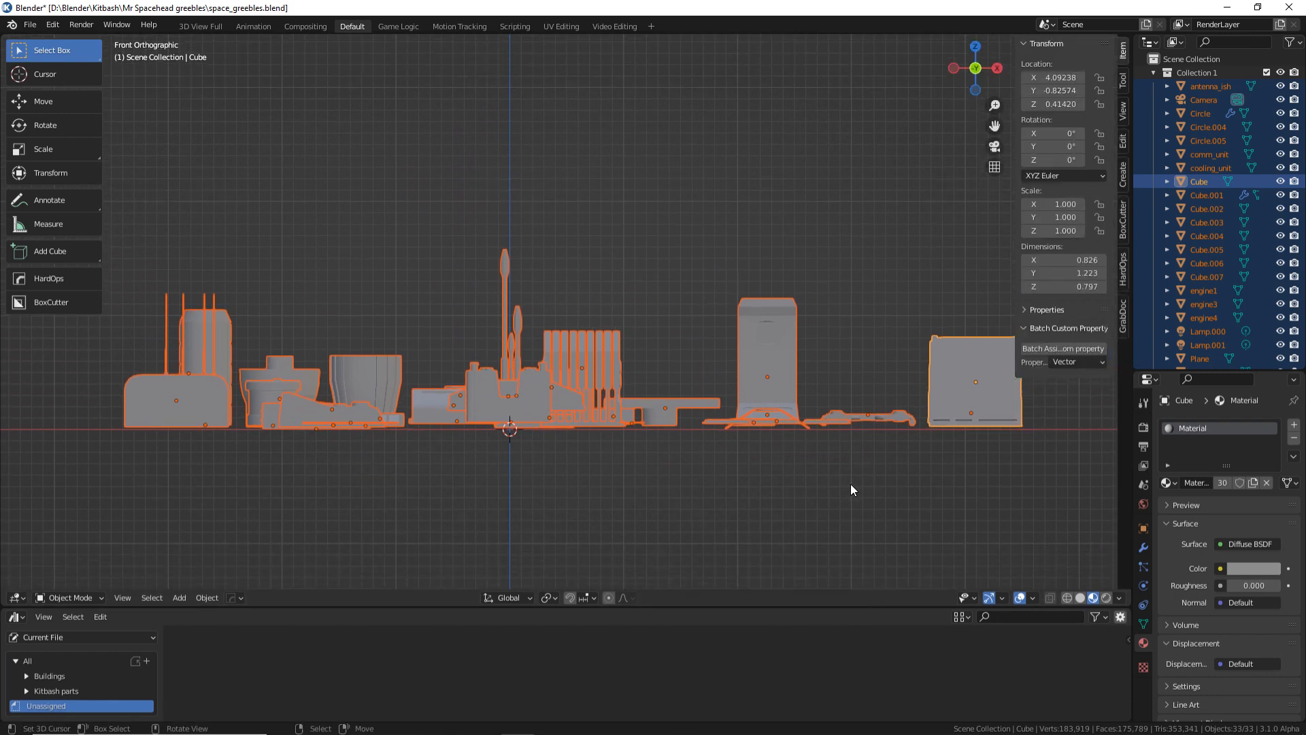
left_click(1124, 82)
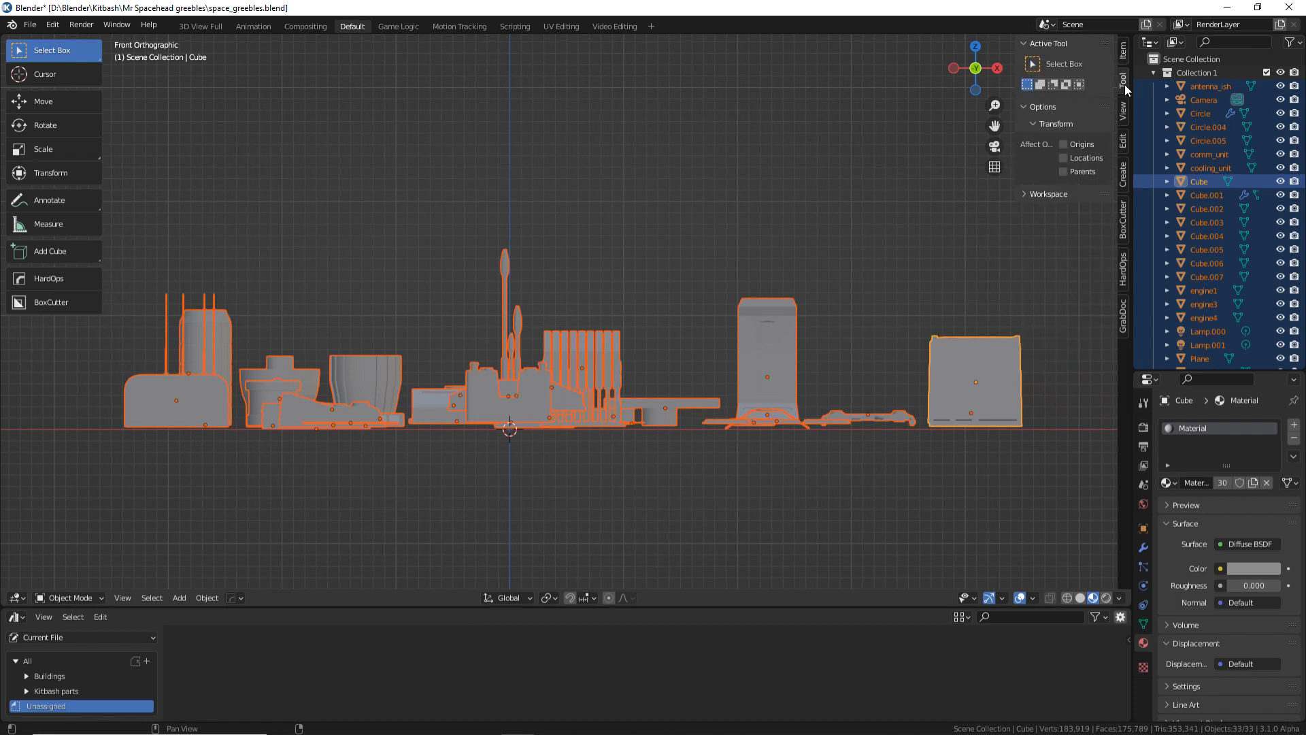
left_click(1064, 144)
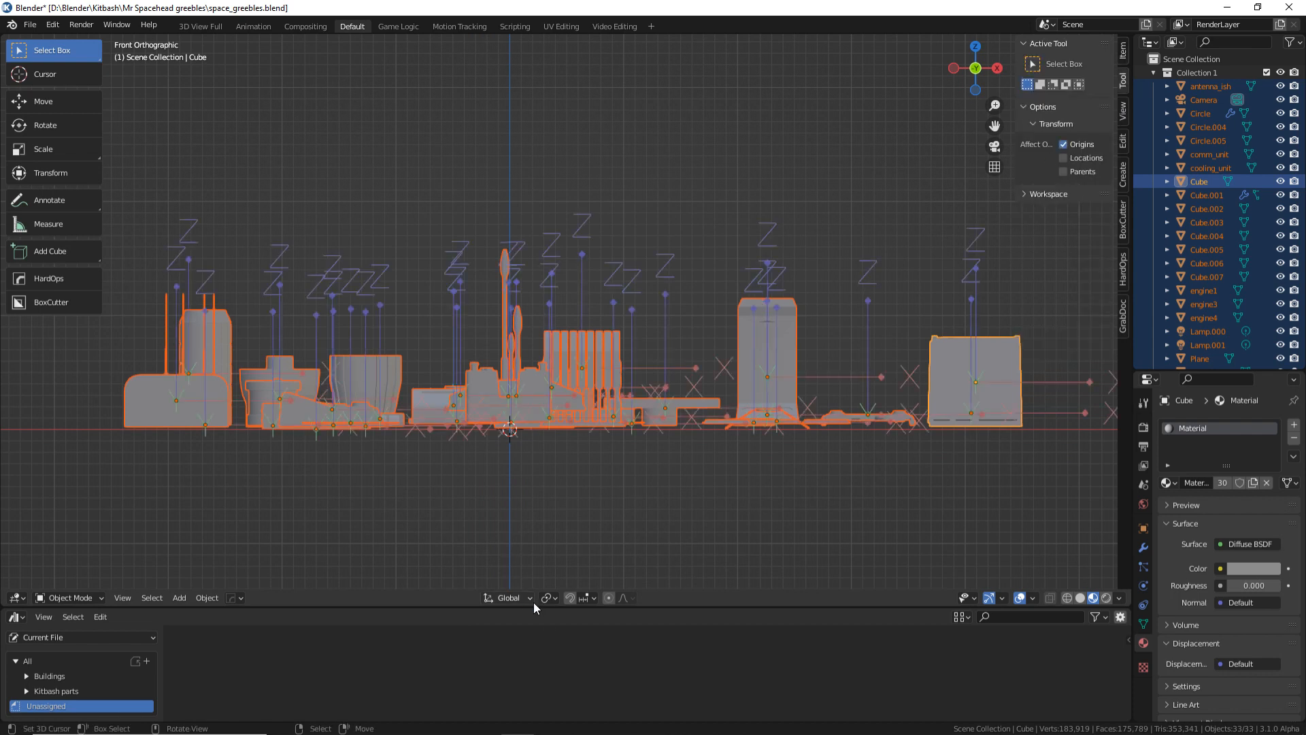
Step: Set the transform pivot point to Median Point for the selected greeble objects
left_click(553, 601)
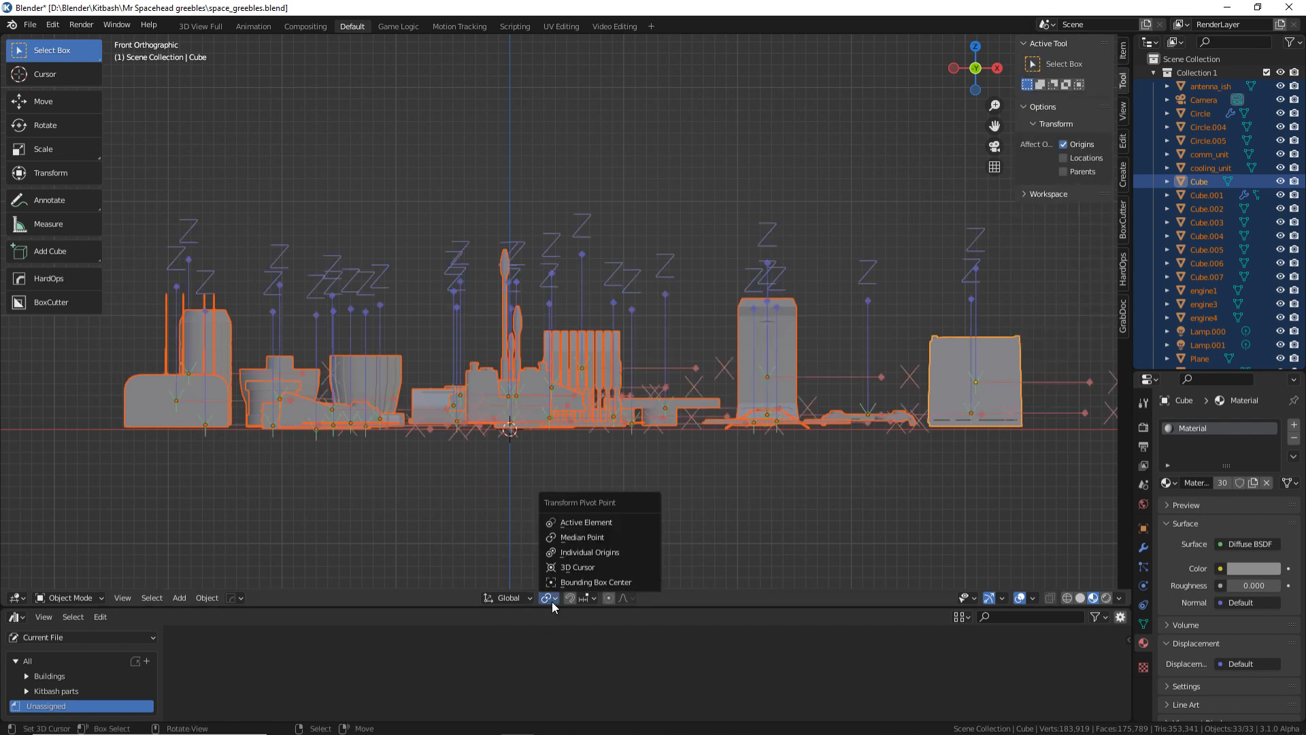
left_click(569, 538)
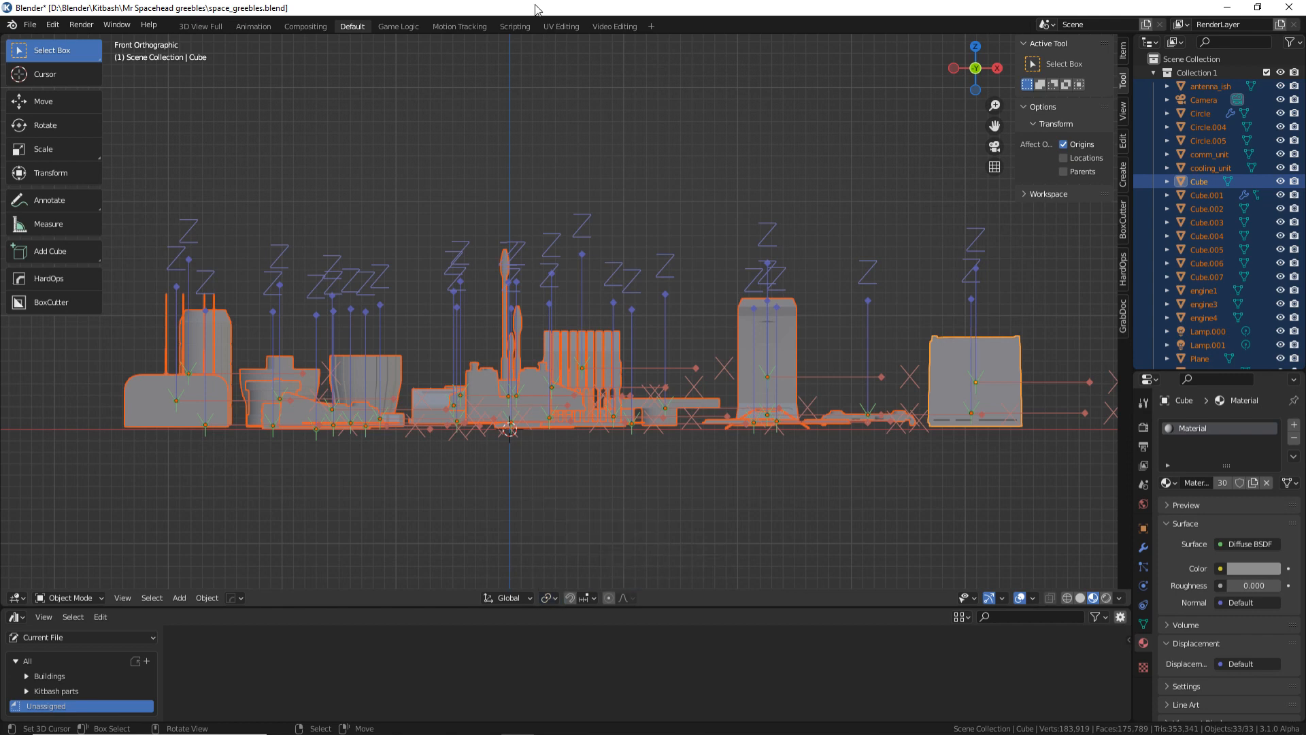
left_click(547, 598)
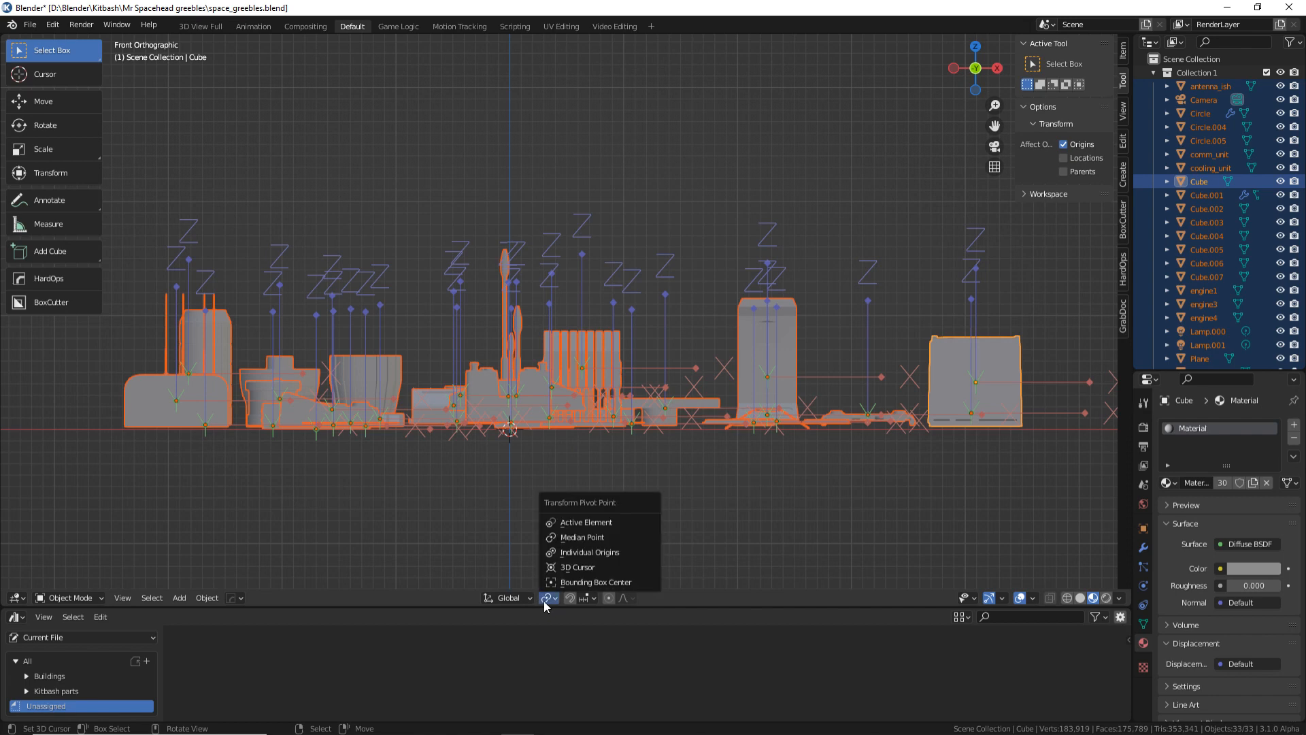
left_click(594, 544)
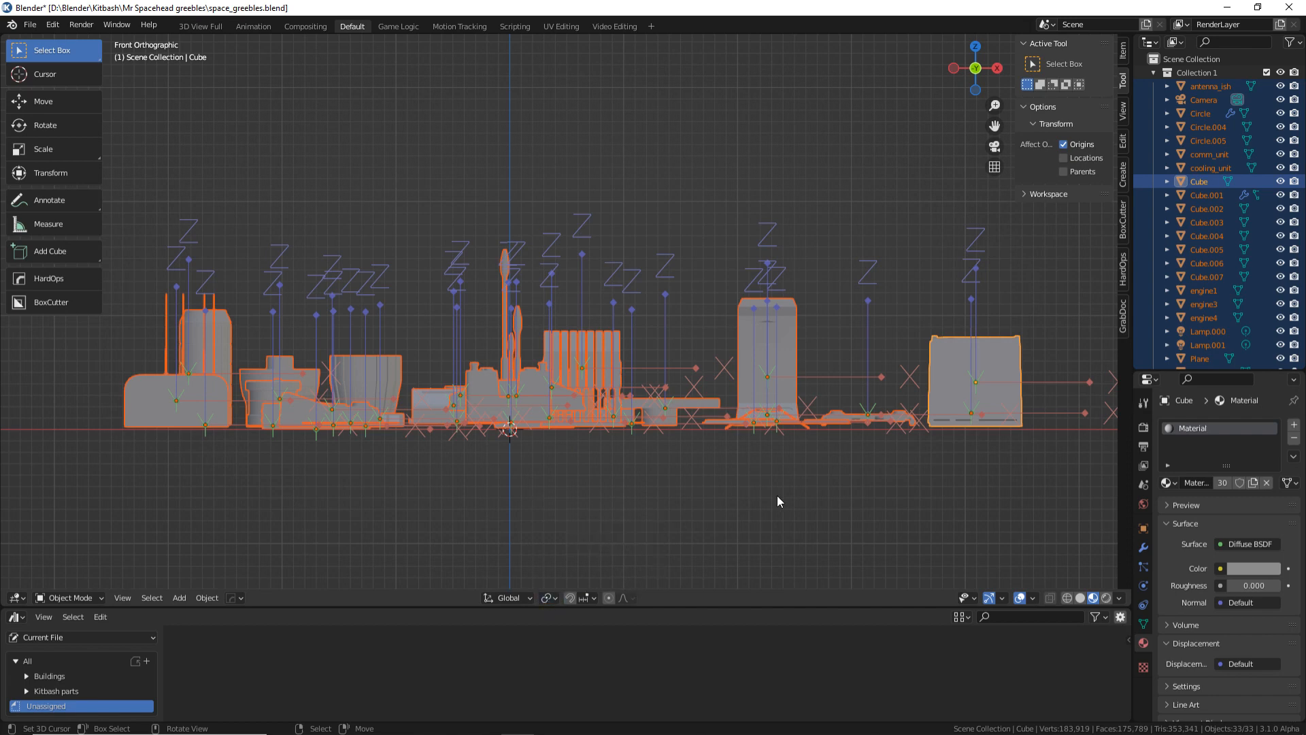
Step: Try to flatten the objects' origins by scaling them to 0 along the global Z axis
scroll(912, 318, "down", 2)
key("s")
key("z")
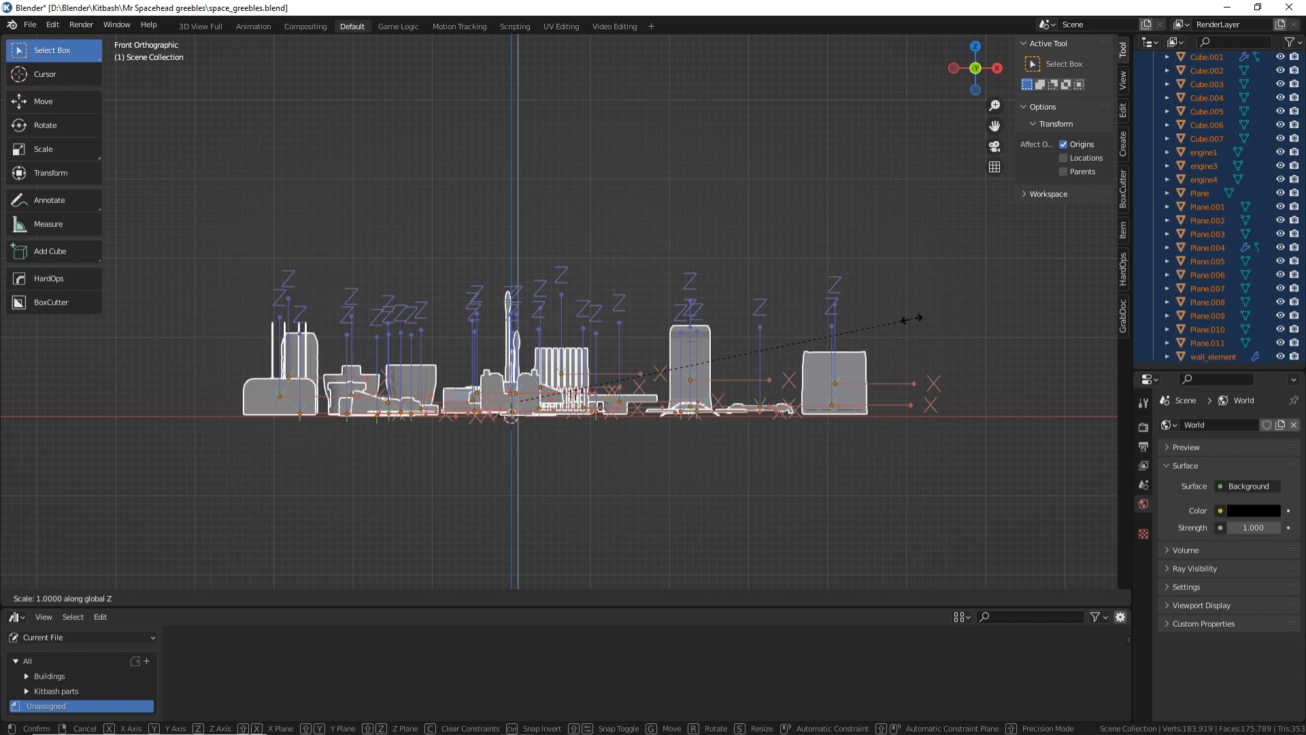
type("0")
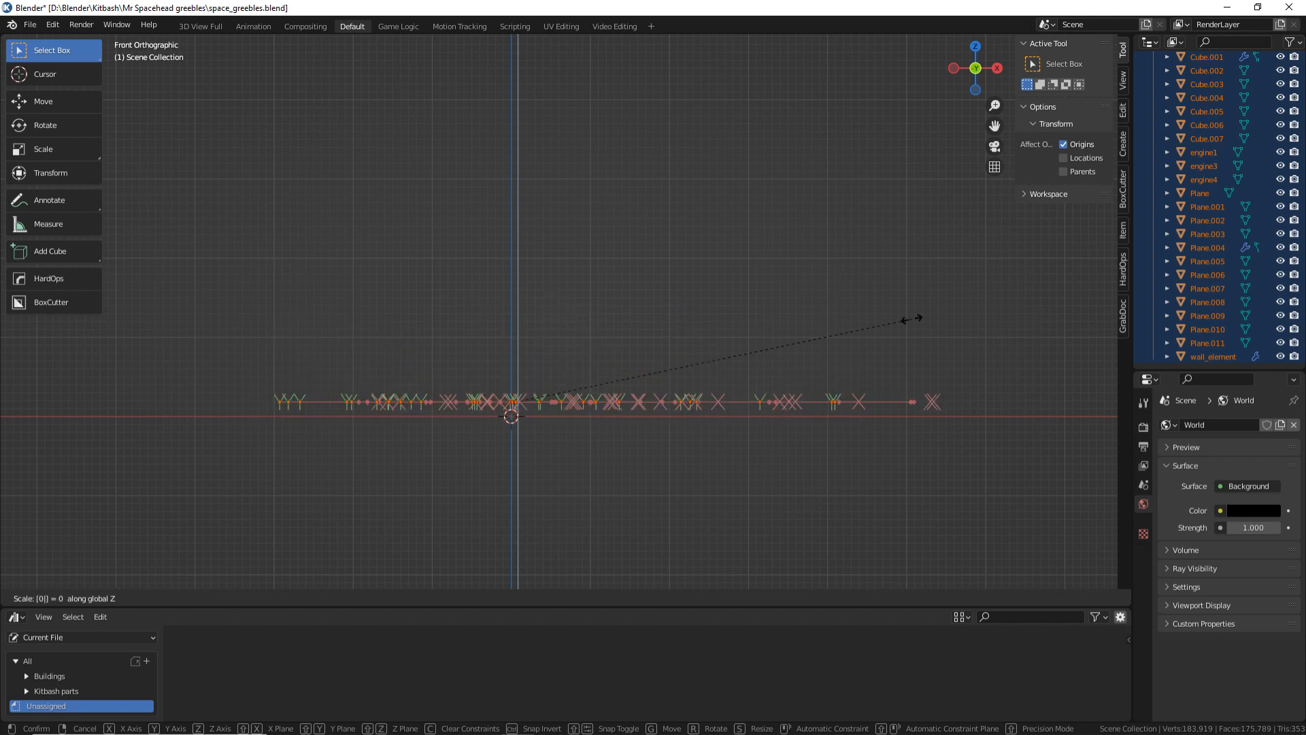
key("Return")
middle_click_drag(912, 317, 623, 373)
key("ctrl+z")
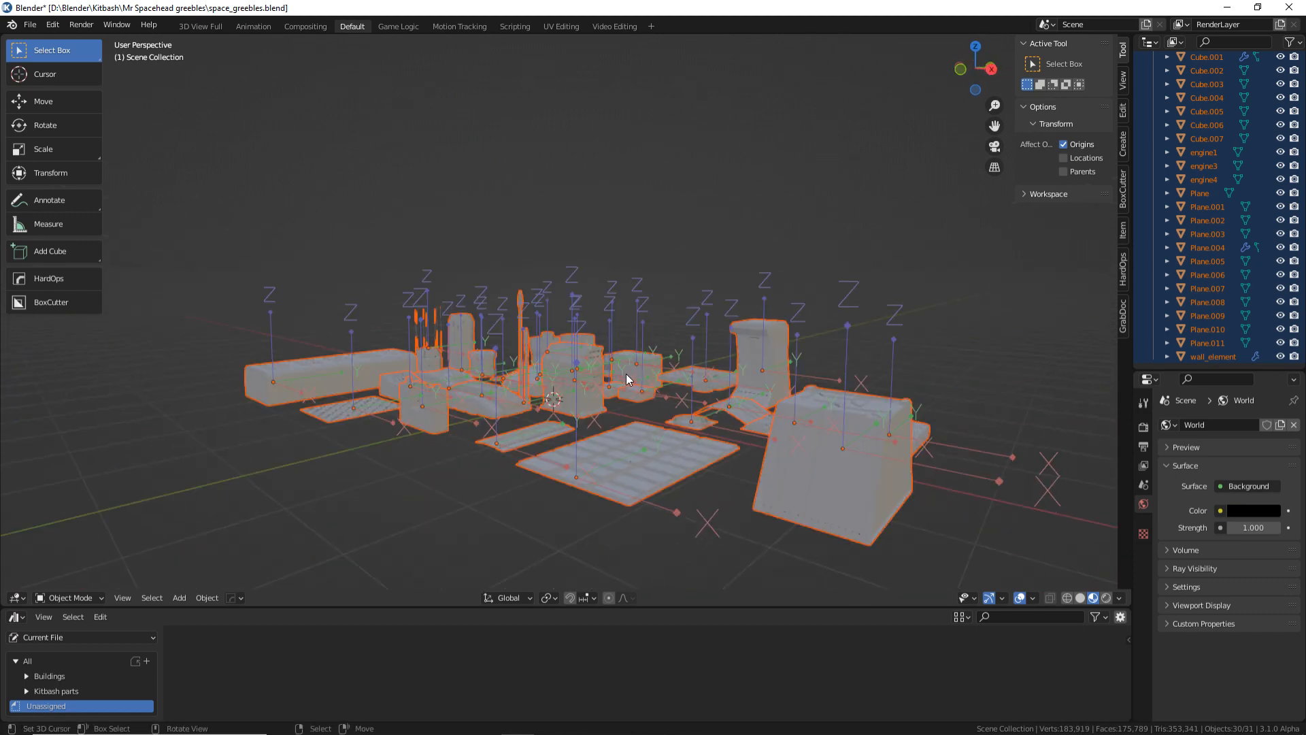
Step: Level all the origins to one height in front view by scaling them by 0.0001 along the global Z axis
key("KP_1")
type("sz")
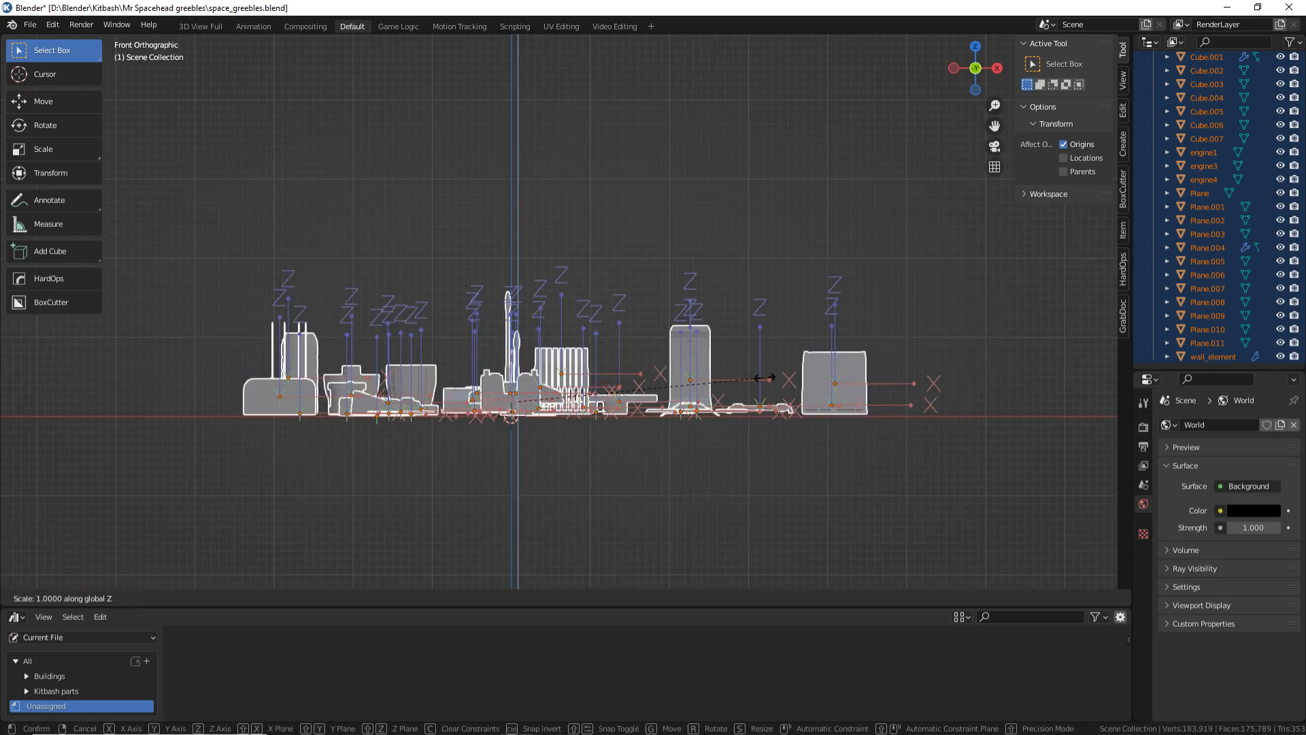
type(".0001")
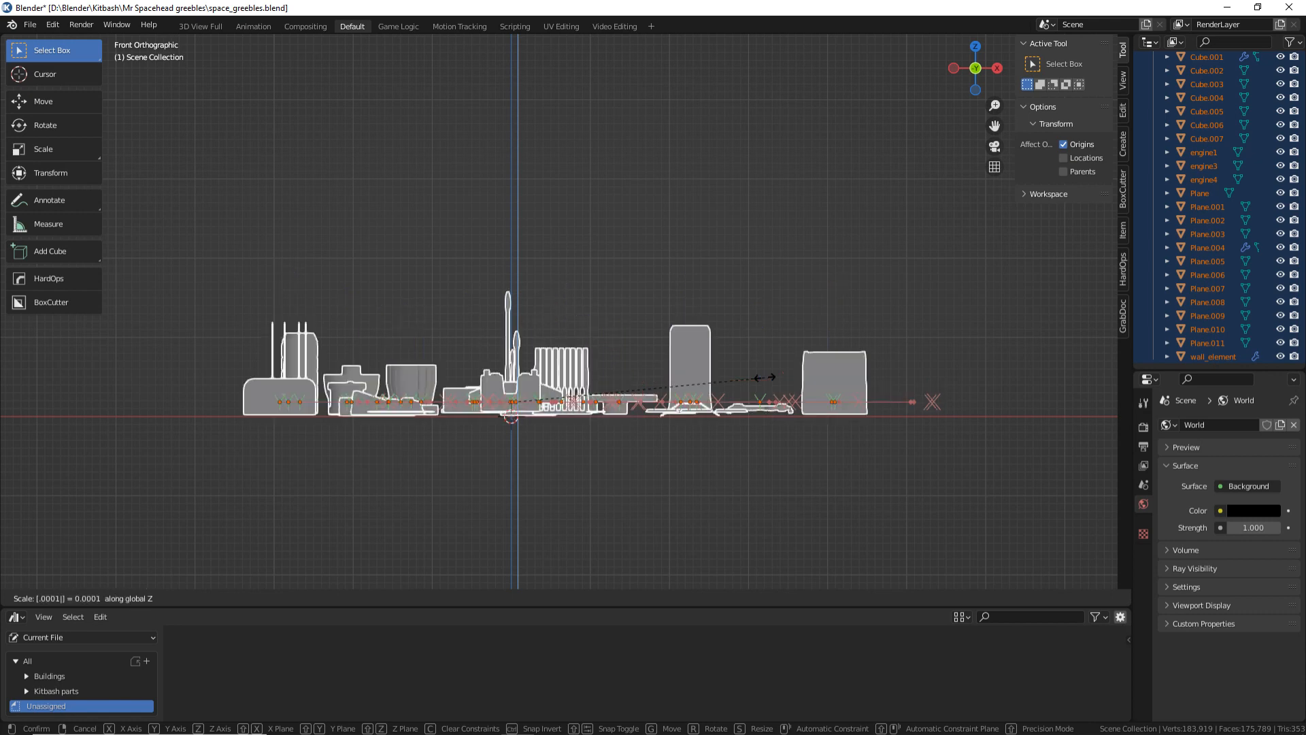
key("Return")
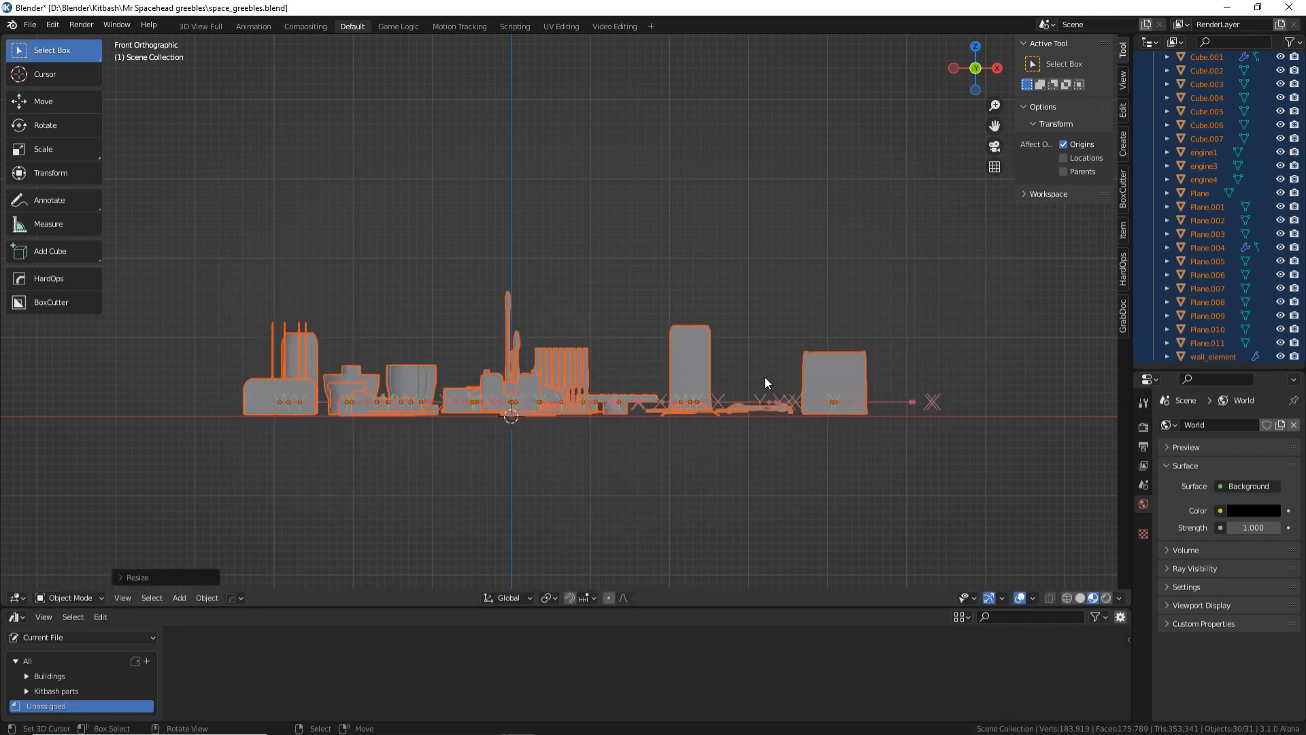
Step: Move the flattened origins down about 0.15 along the global Z axis to the objects' base line
scroll(761, 391, "up", 4)
middle_click_drag(444, 506, 430, 408, "shift")
scroll(534, 372, "down", 2)
mouse_move(572, 357)
middle_mouse_down("shift")
mouse_move(606, 387)
mouse_move(574, 361)
middle_mouse_up("shift")
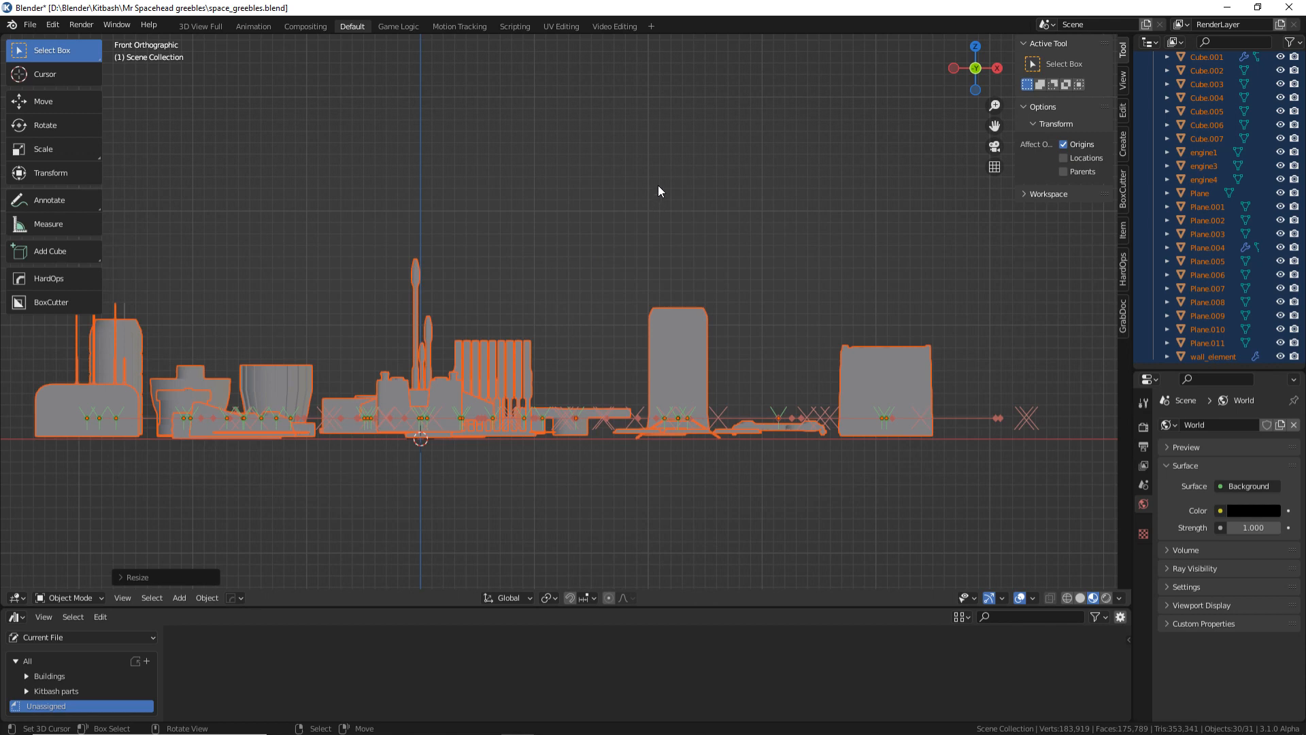
key("g")
key("z")
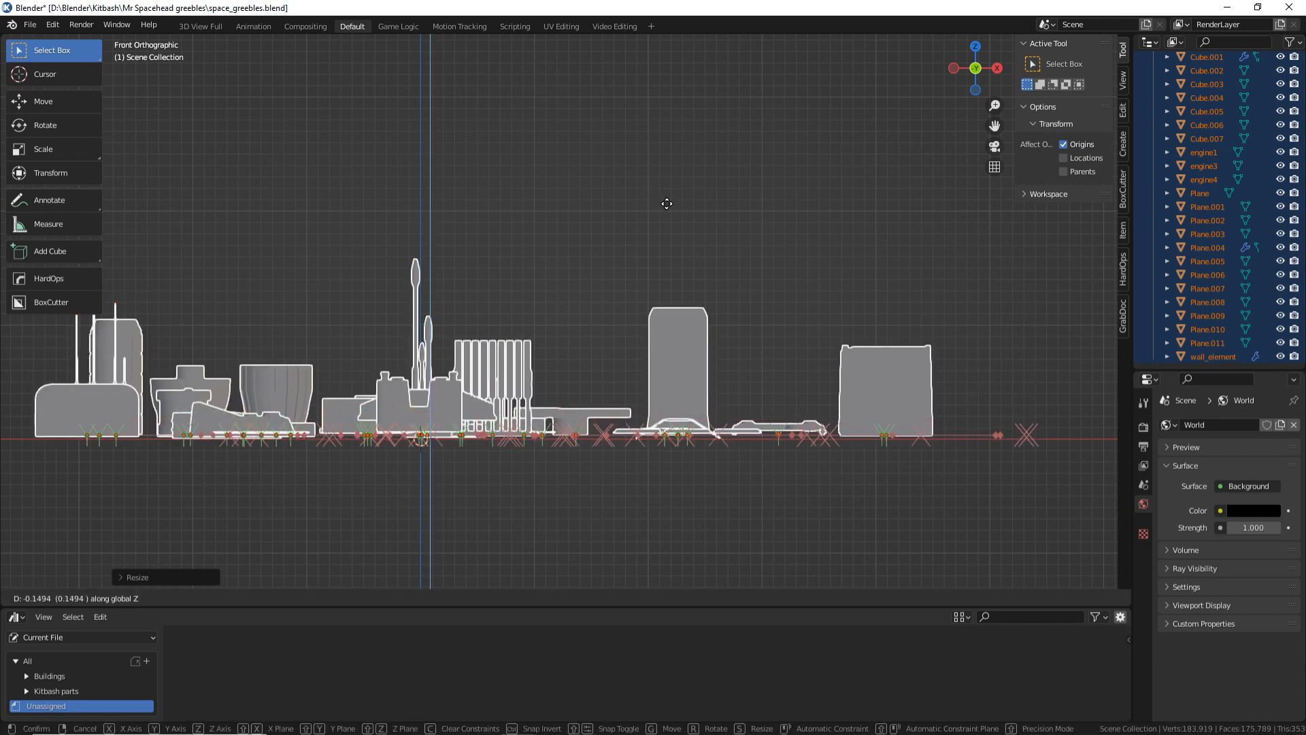
left_click(668, 203)
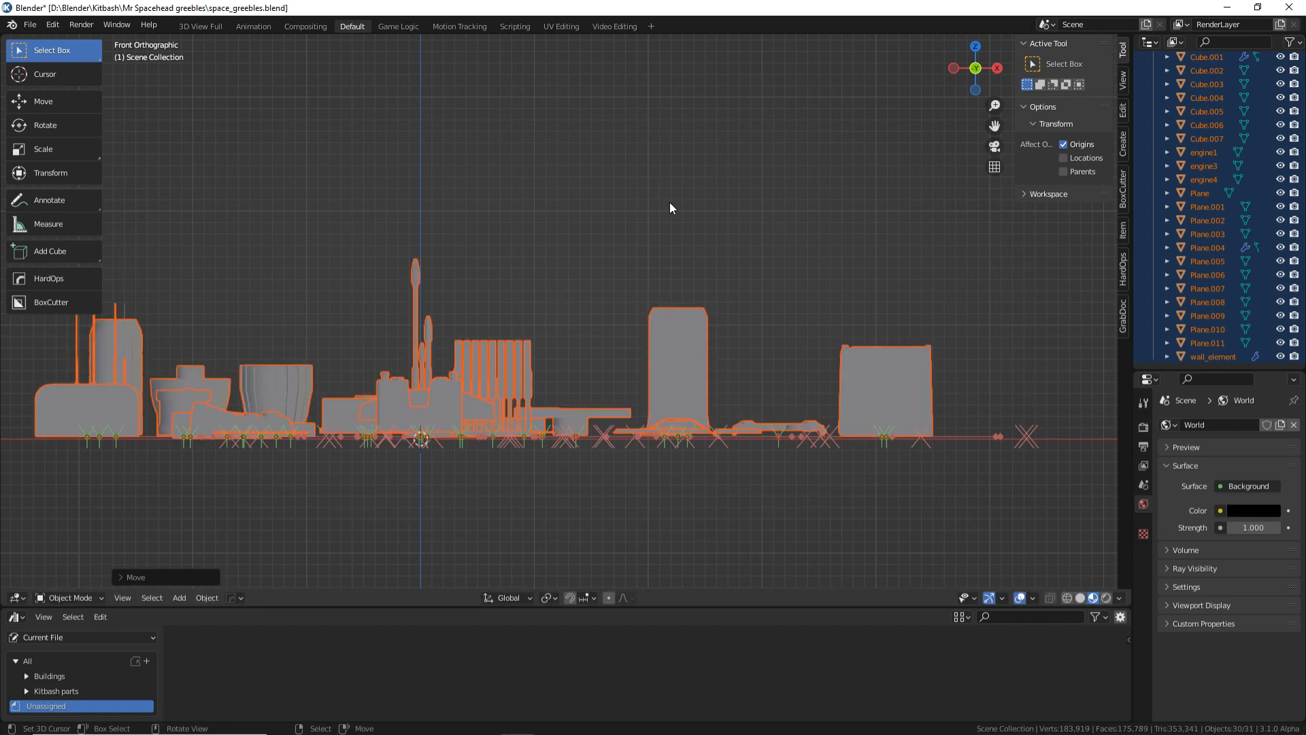
Step: Turn off origins-only transforms and lower all of the tall Cube.003's mesh about 0.024 along Z in Edit Mode
scroll(827, 414, "up", 2)
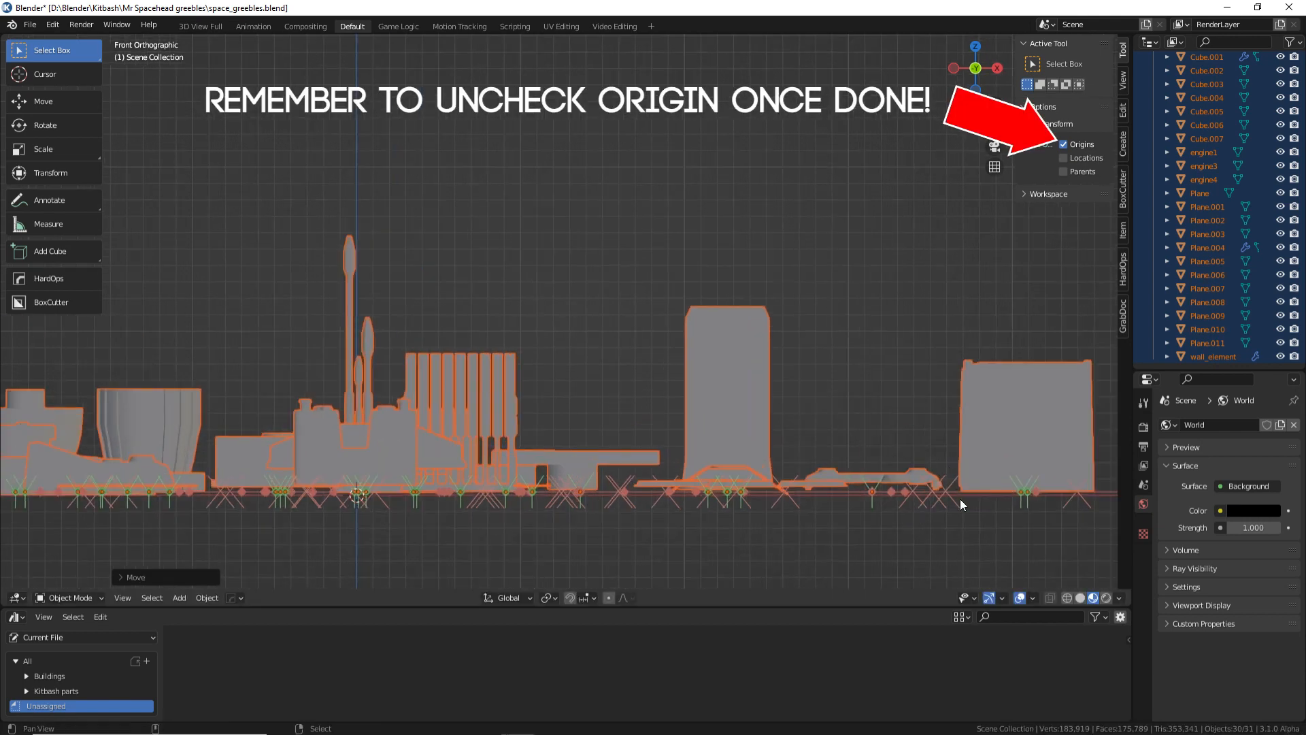
middle_click_drag(960, 499, 755, 443, "shift")
scroll(882, 450, "up", 3)
middle_click_drag(888, 455, 932, 385, "shift")
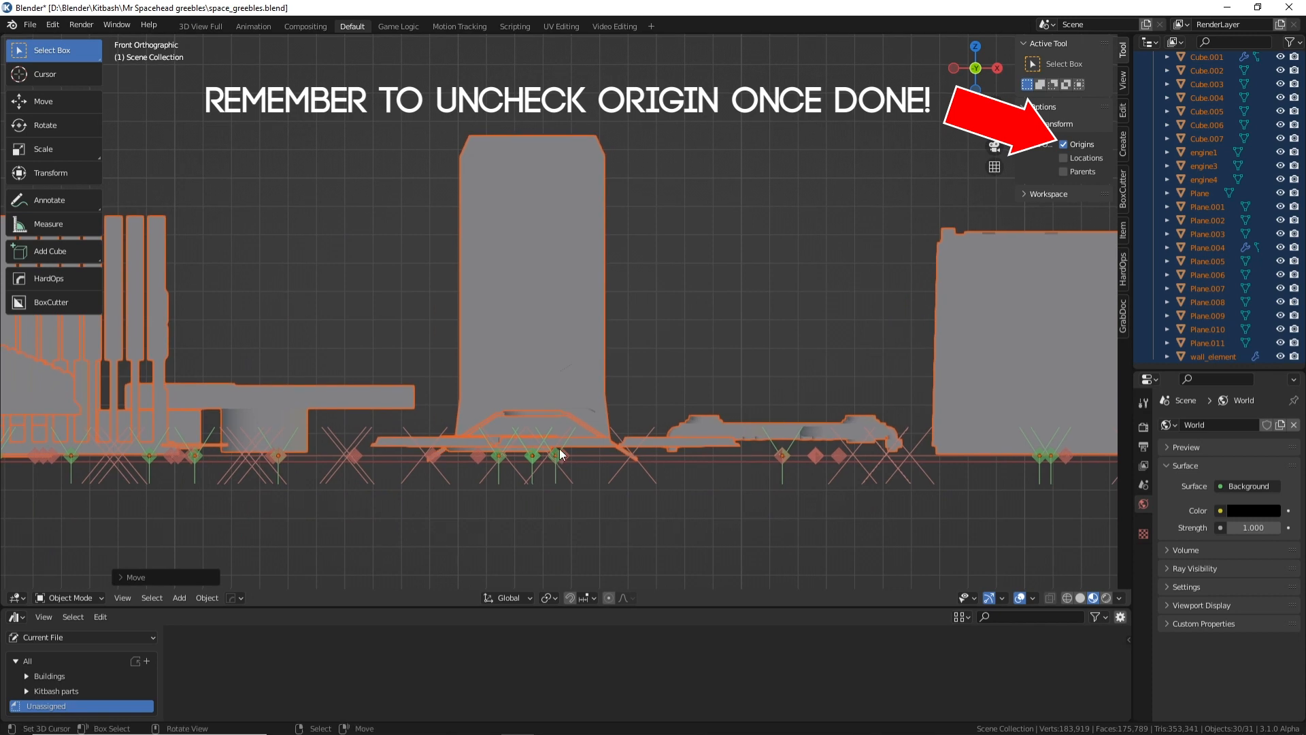
left_click(562, 362)
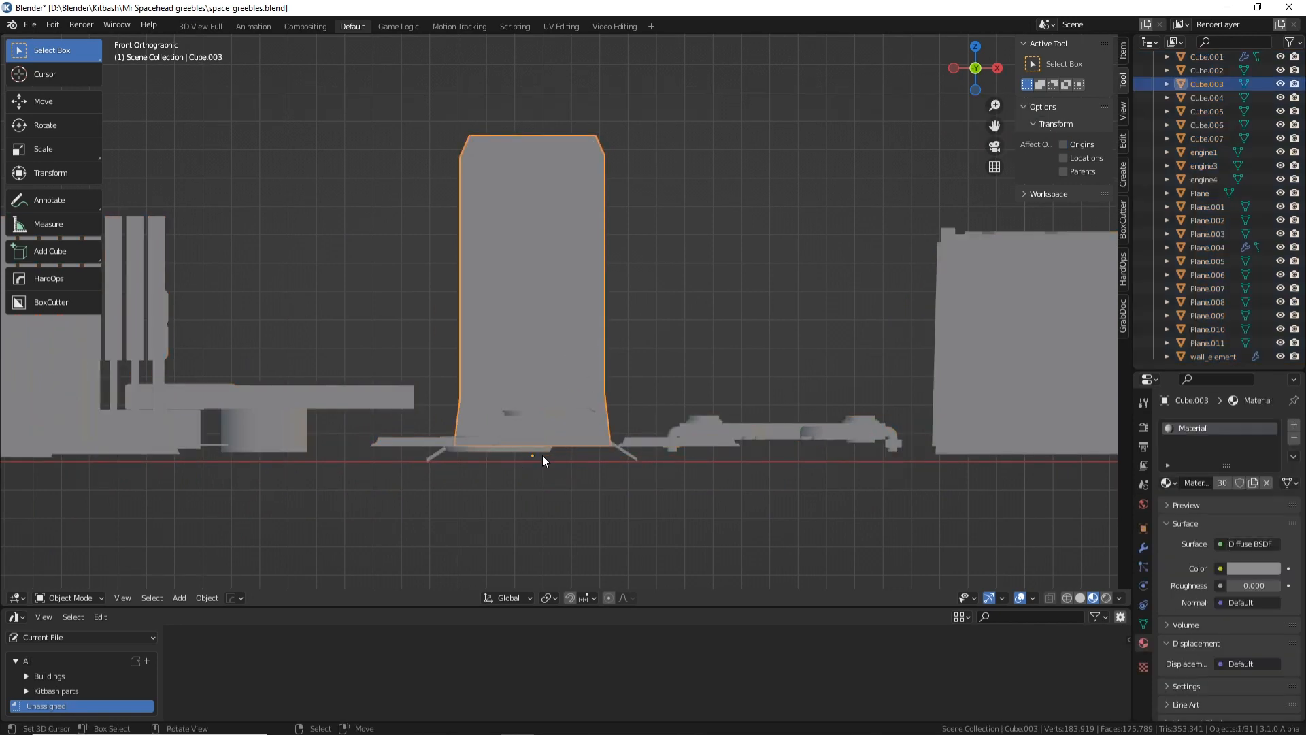
key("Tab")
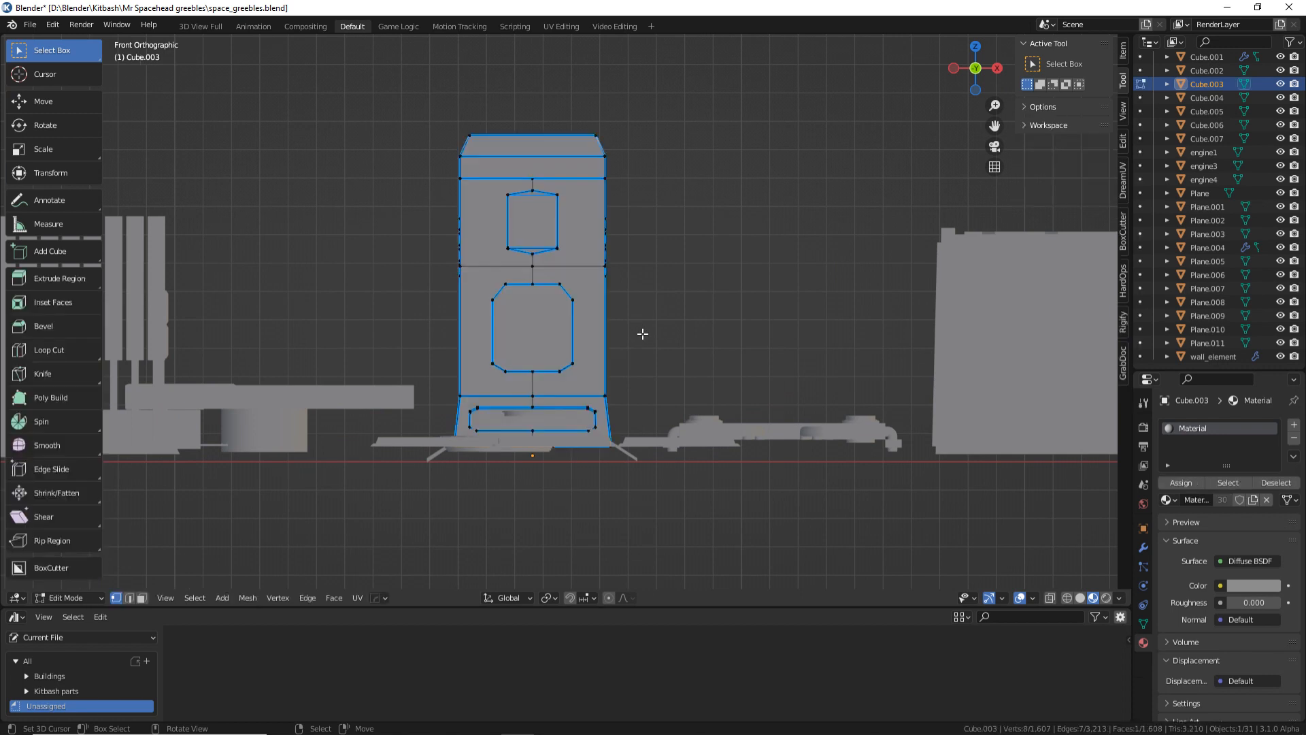
key("a")
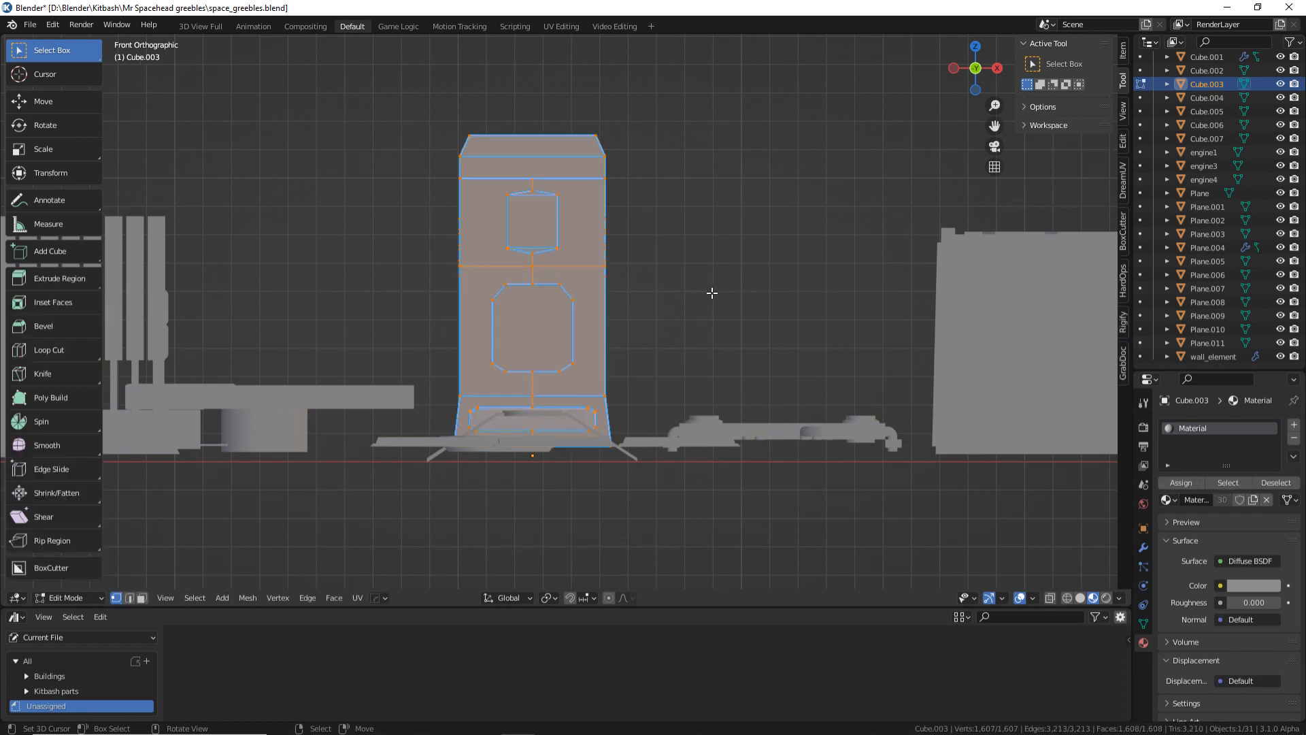
key("g")
key("z")
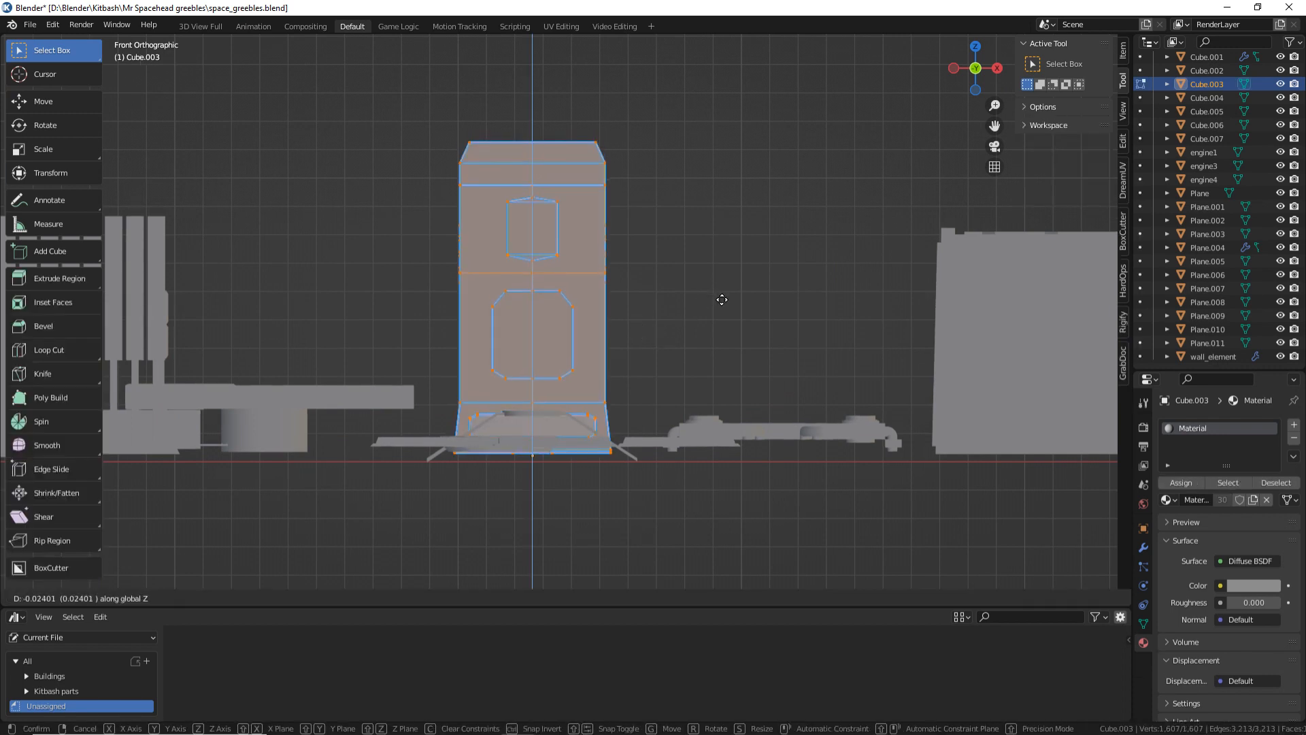
left_click(723, 300)
Step: Nudge the tall object's whole mesh further along Z toward its origin and return to Object Mode
scroll(545, 523, "up", 2)
middle_click_drag(533, 544, 617, 416, "shift")
scroll(617, 416, "up", 3)
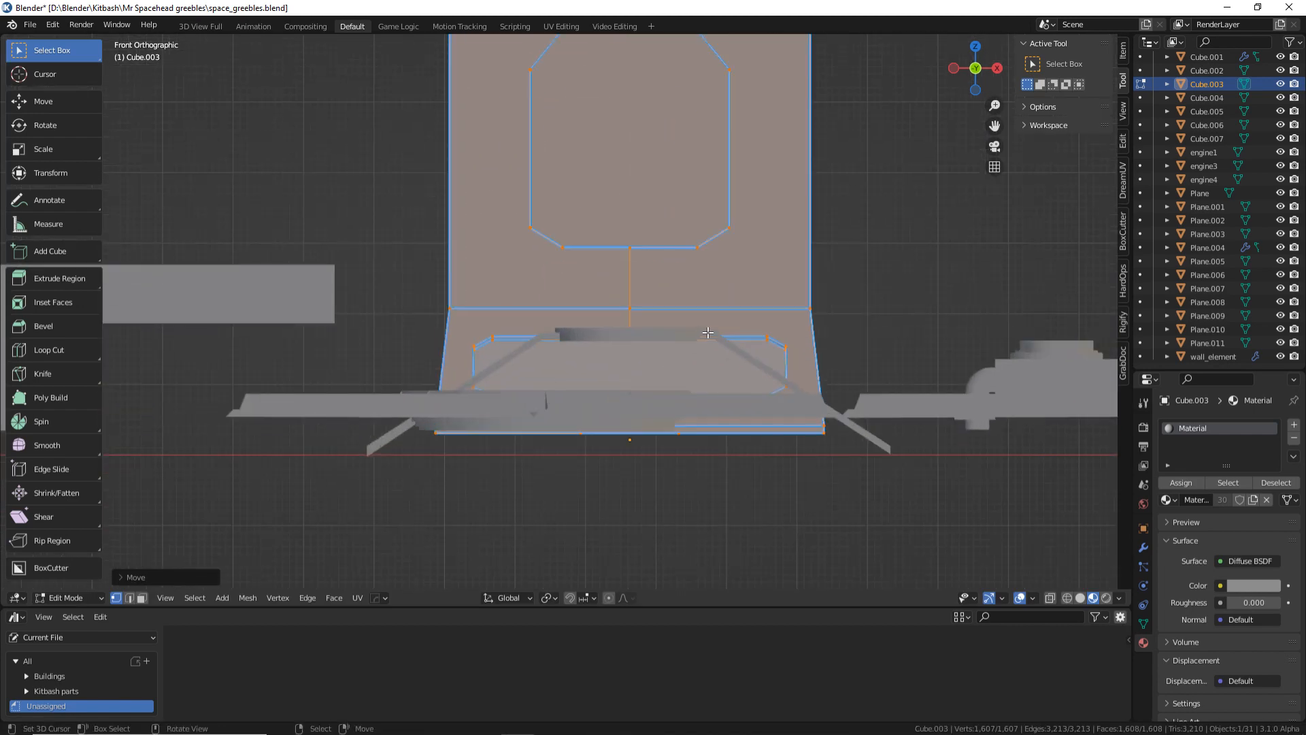
key("g")
key("z")
left_click(780, 318)
scroll(655, 402, "down", 7)
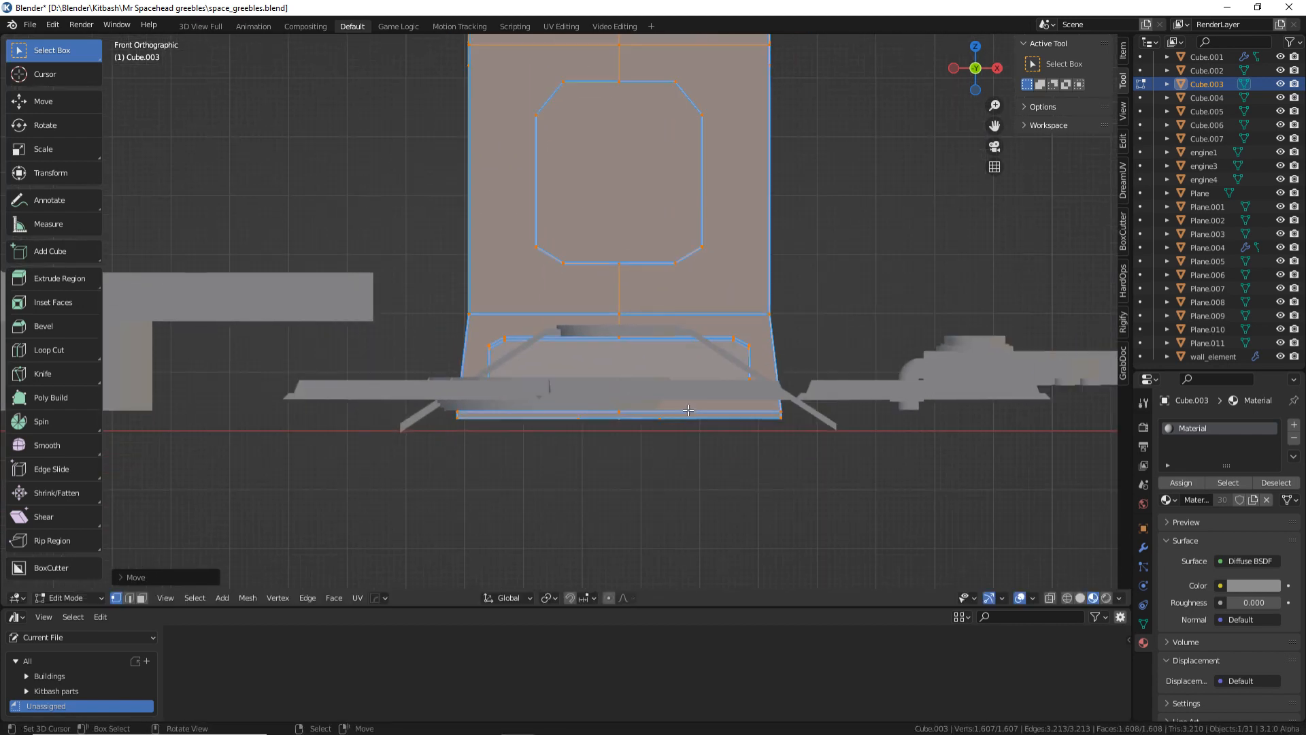
key("Tab")
Step: Examine the arranged greeble objects from several angles and review their names in the object list
middle_click_drag(577, 335, 732, 358, "shift")
middle_click_drag(292, 313, 627, 354, "shift")
middle_click_drag(400, 338, 822, 337)
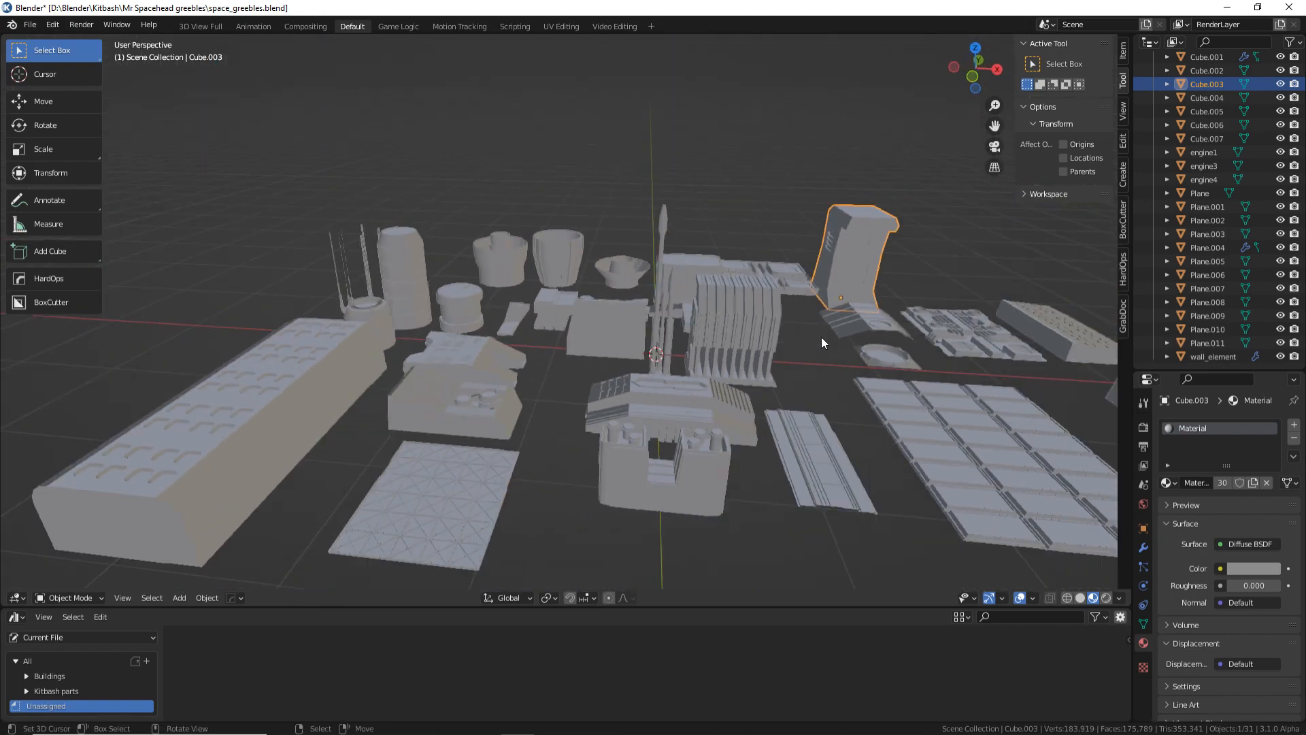
scroll(700, 333, "down", 6)
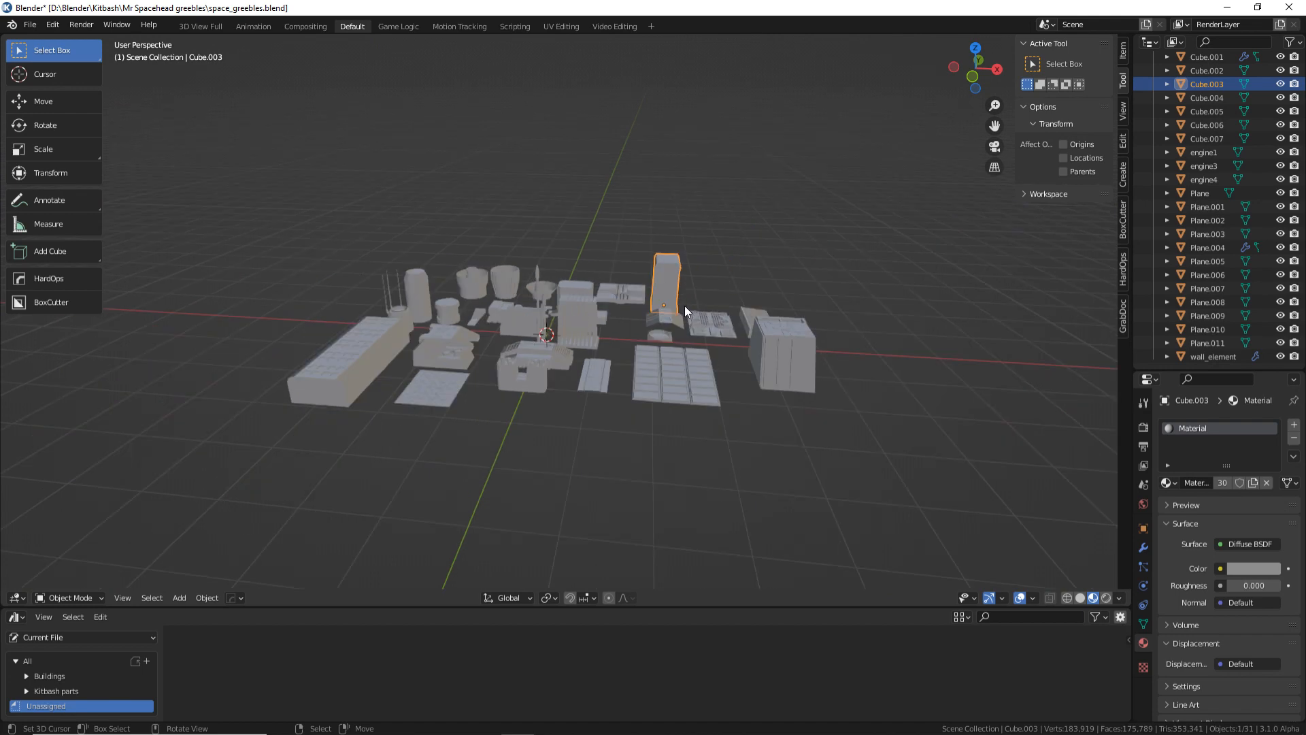
scroll(1217, 149, "up", 5)
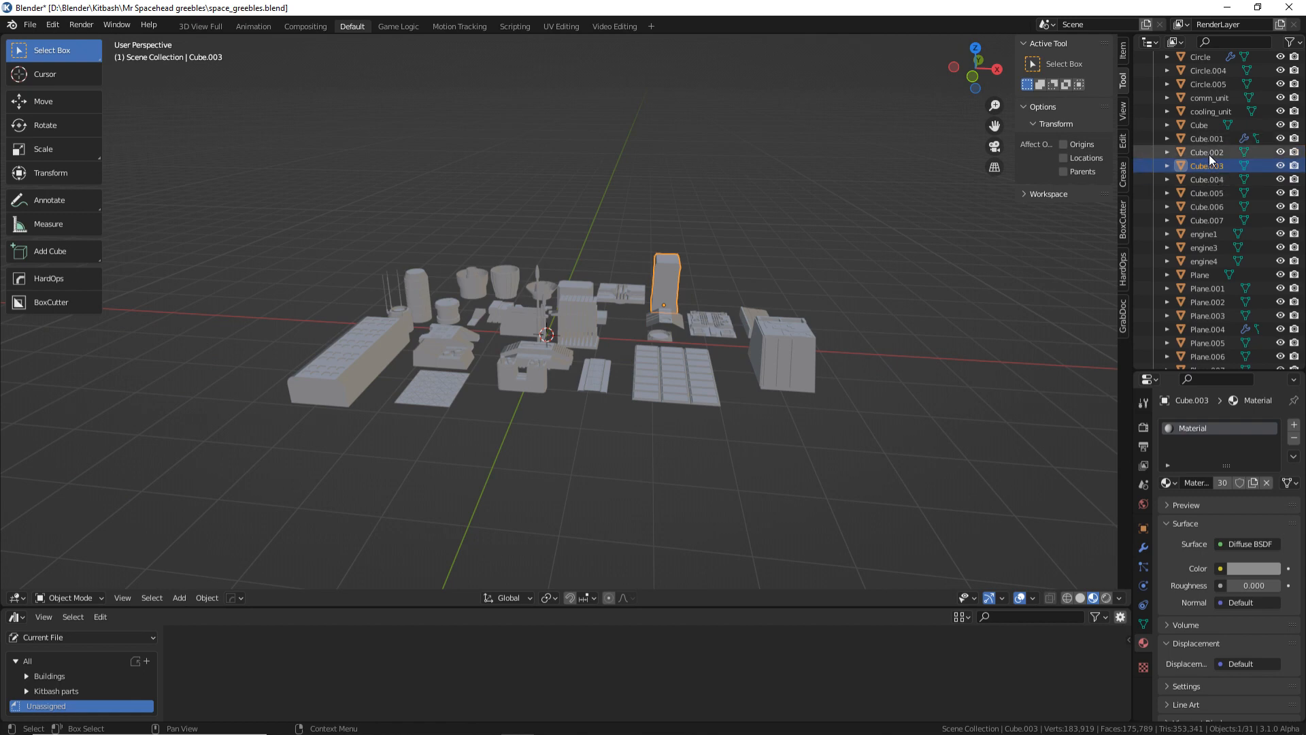
middle_click_drag(948, 271, 930, 301)
scroll(930, 300, "up", 1)
scroll(1196, 192, "up", 3)
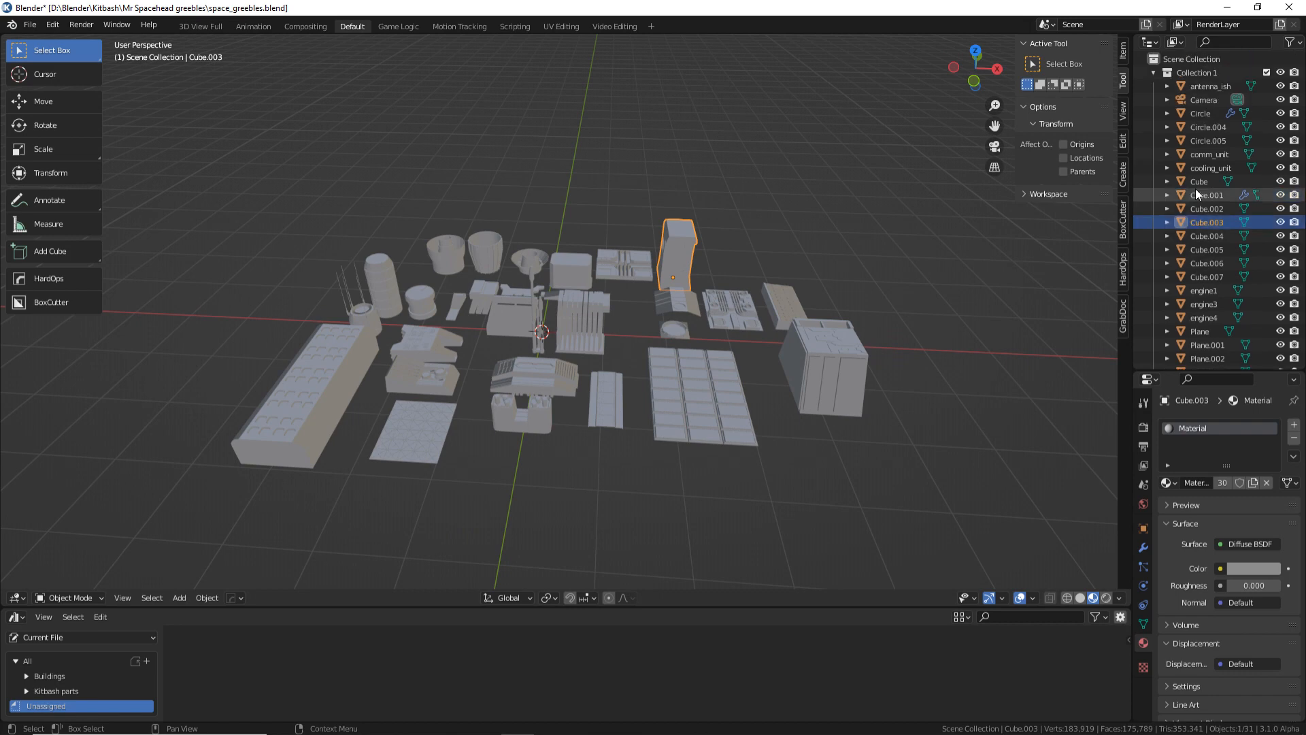
middle_click_drag(726, 292, 736, 318)
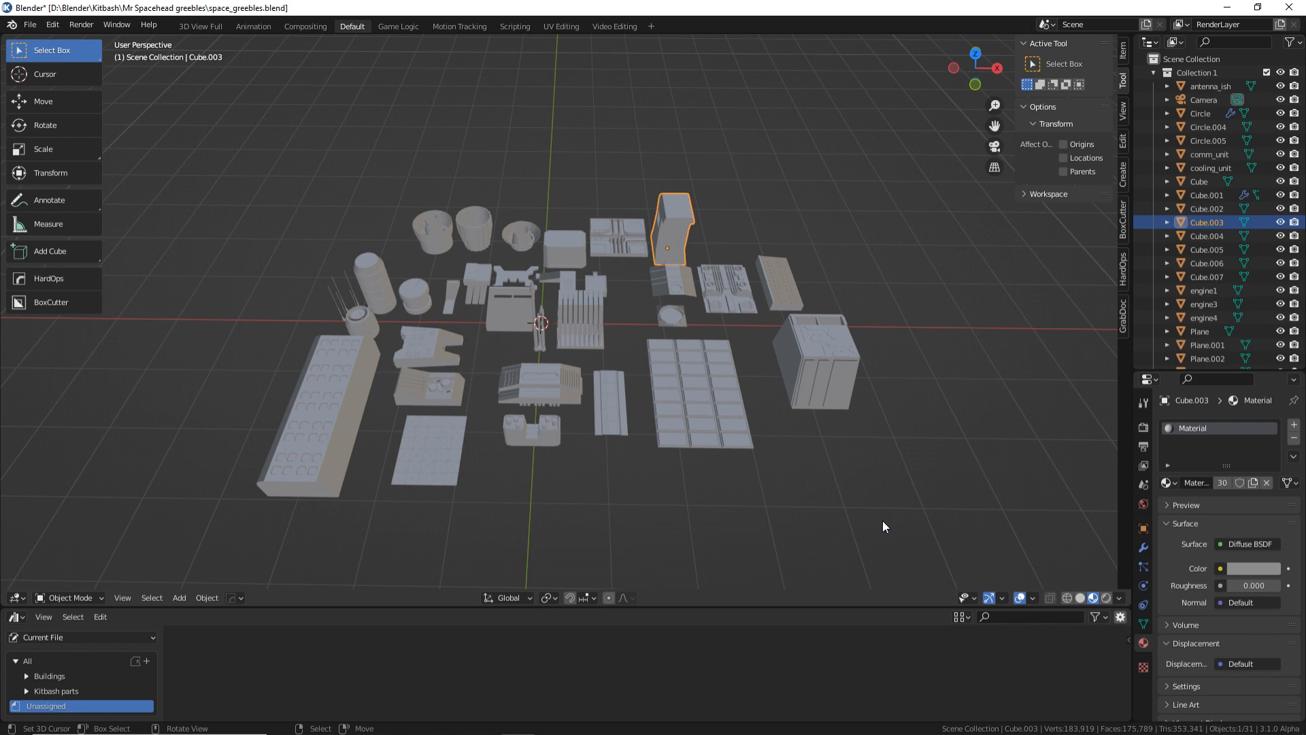
middle_click_drag(883, 522, 871, 489)
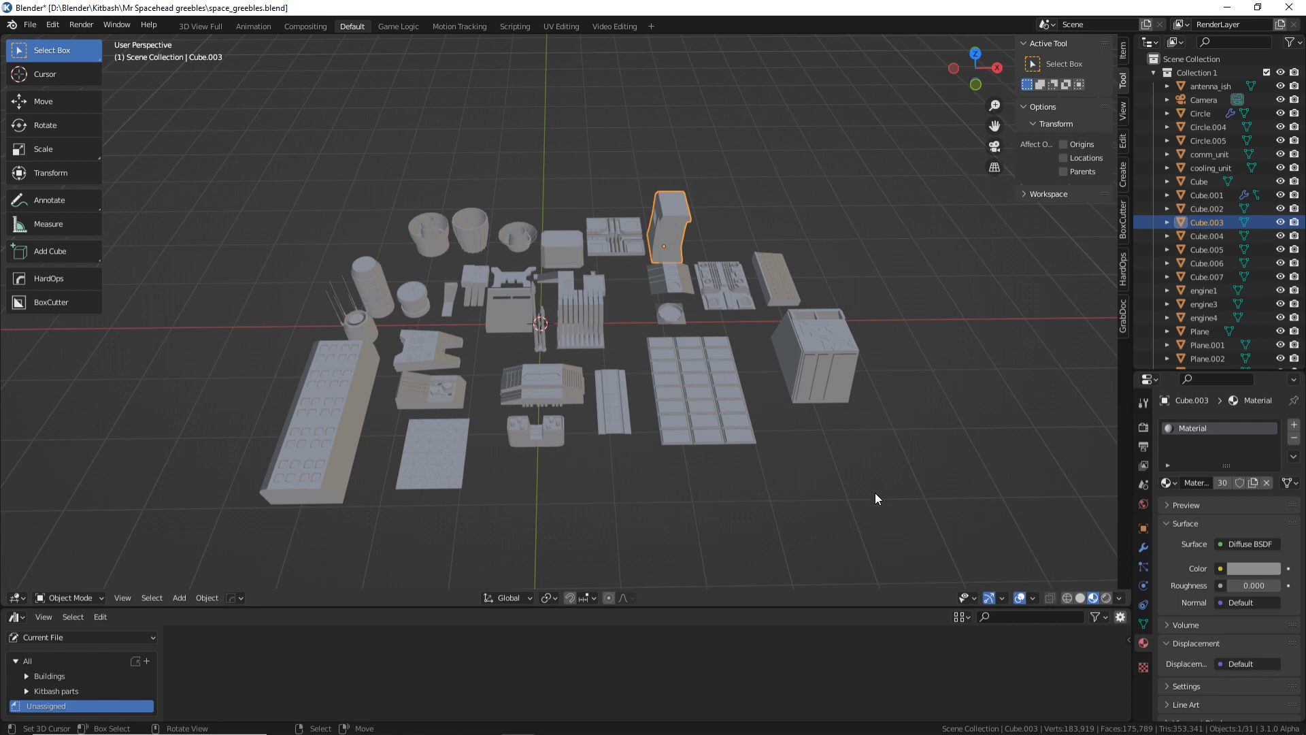
Step: Select all the greeble meshes and batch rename them with the Set Name type, New method and the name "Space greeble"
left_click_drag(868, 497, 253, 164)
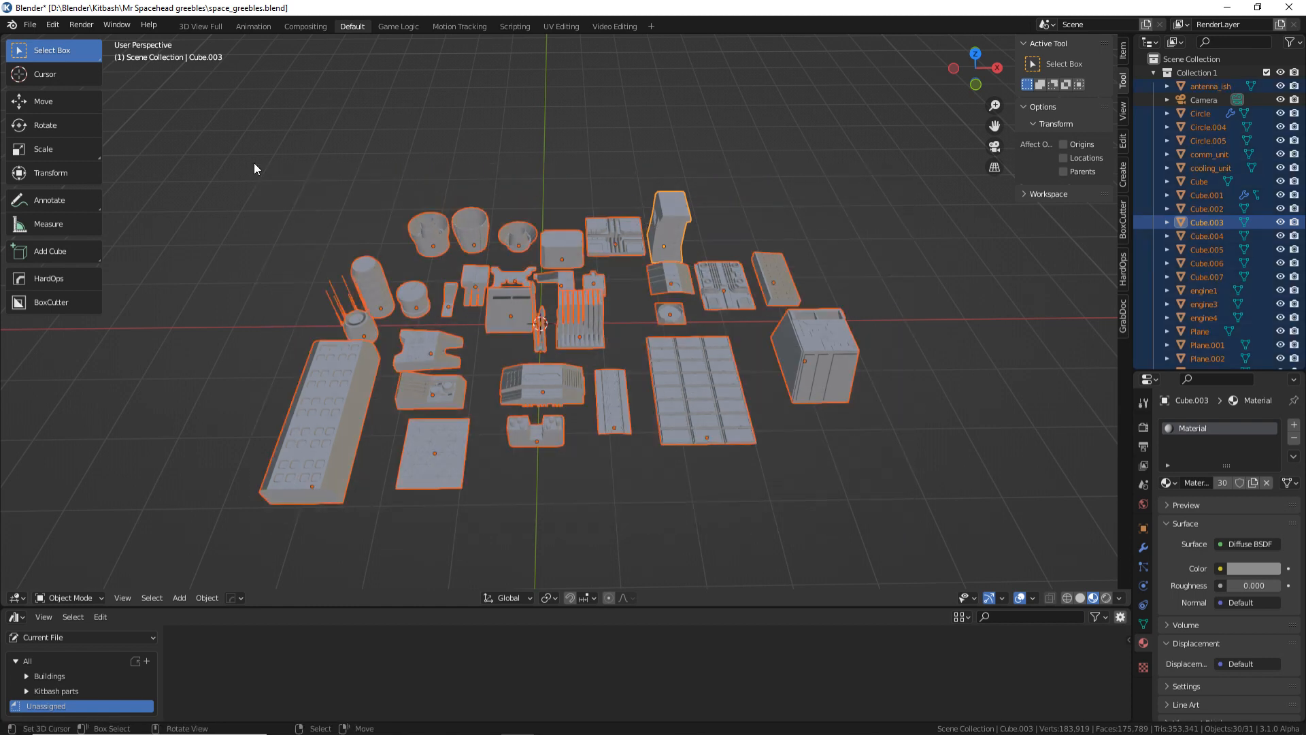
key("ctrl+F2")
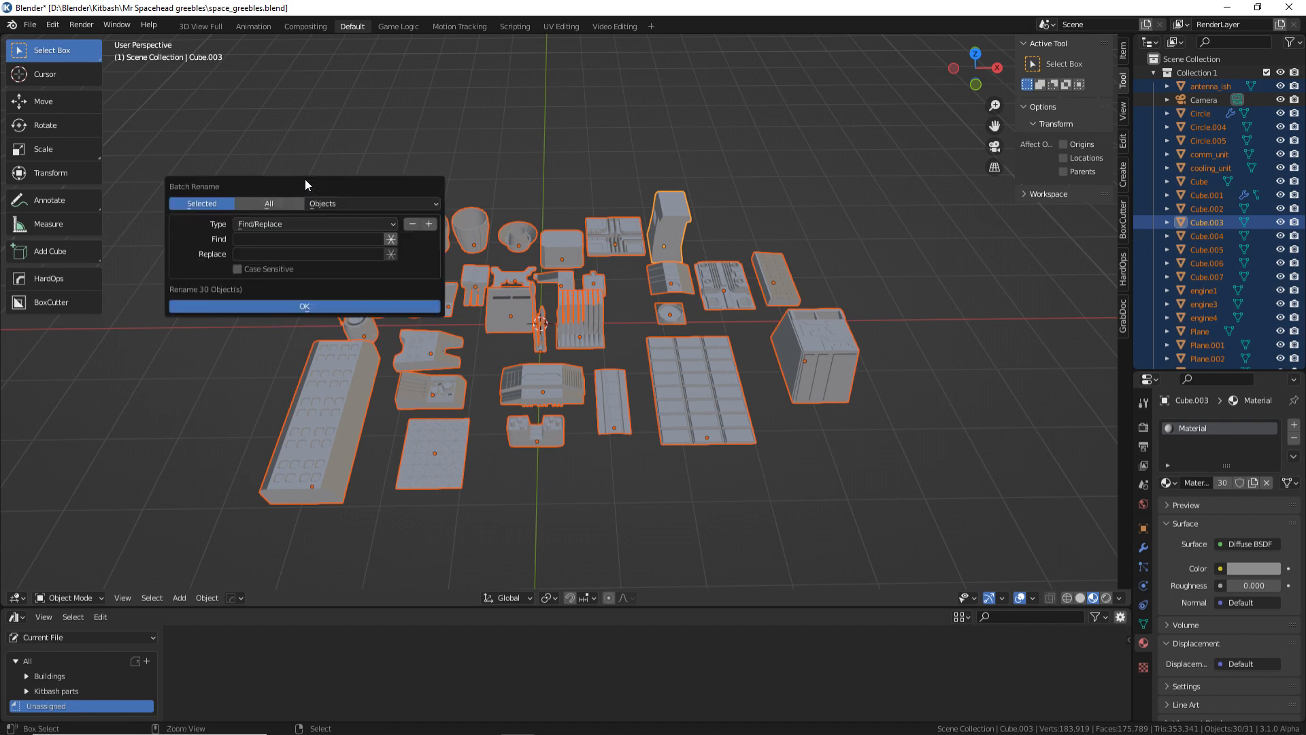
left_click_drag(332, 191, 618, 87)
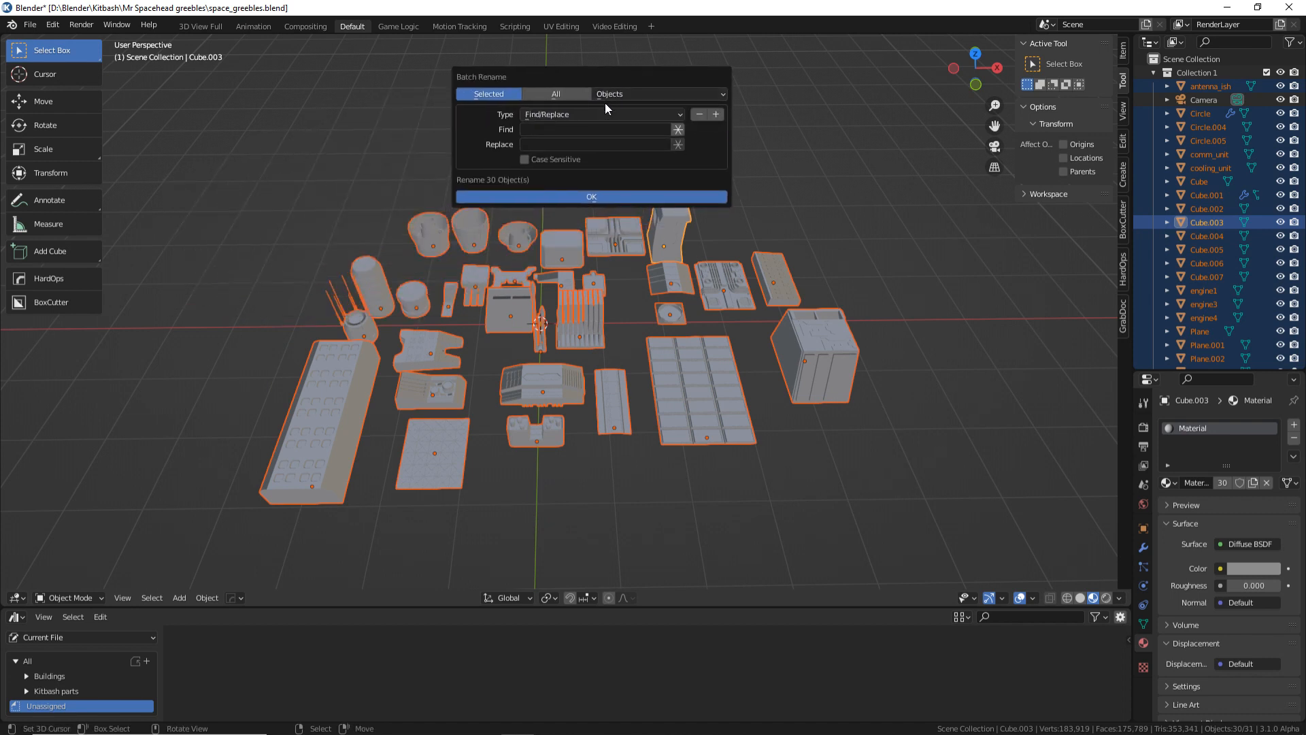
left_click(534, 120)
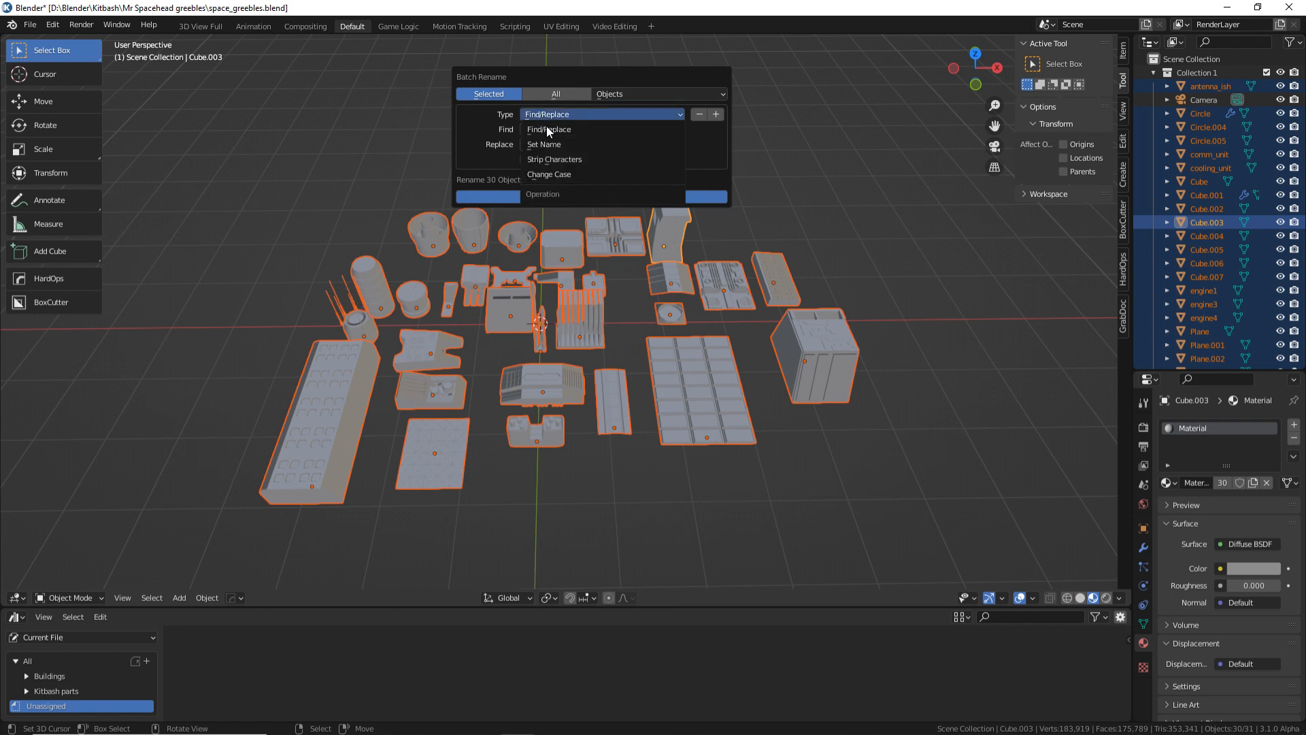
left_click(557, 145)
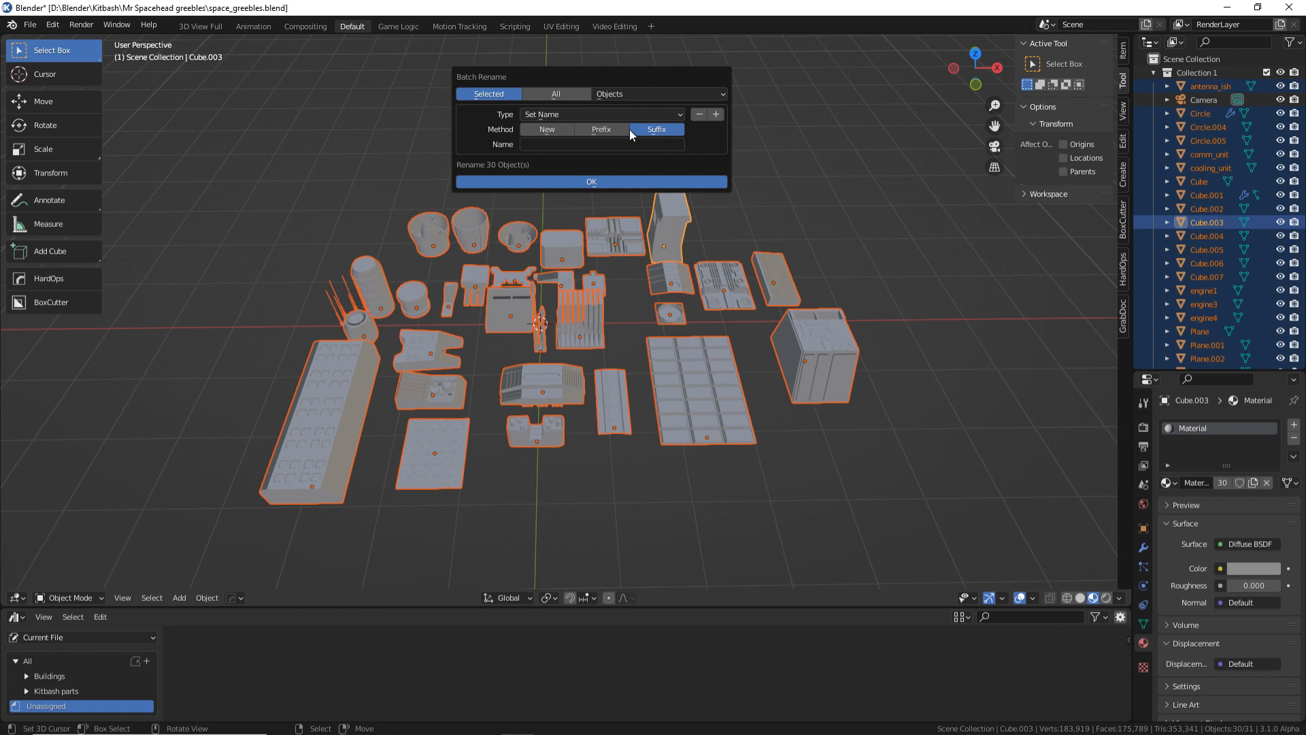
left_click(561, 134)
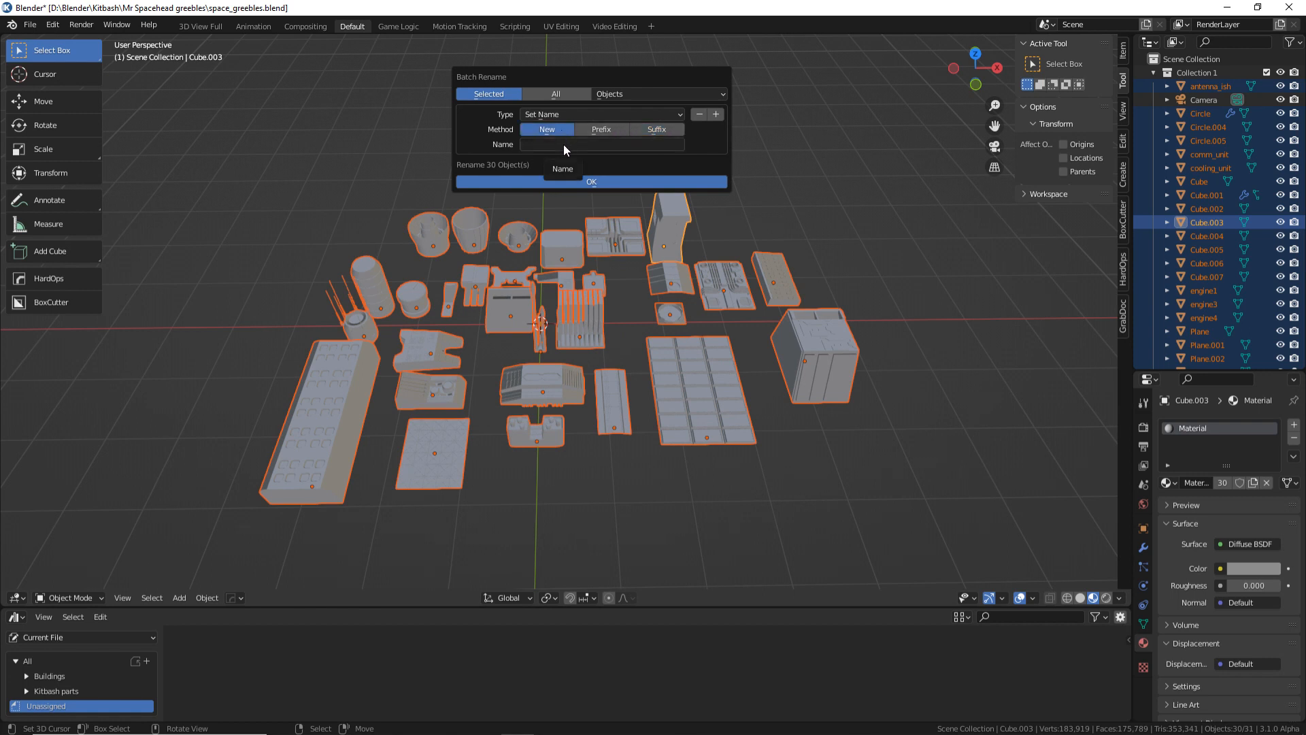
left_click(564, 145)
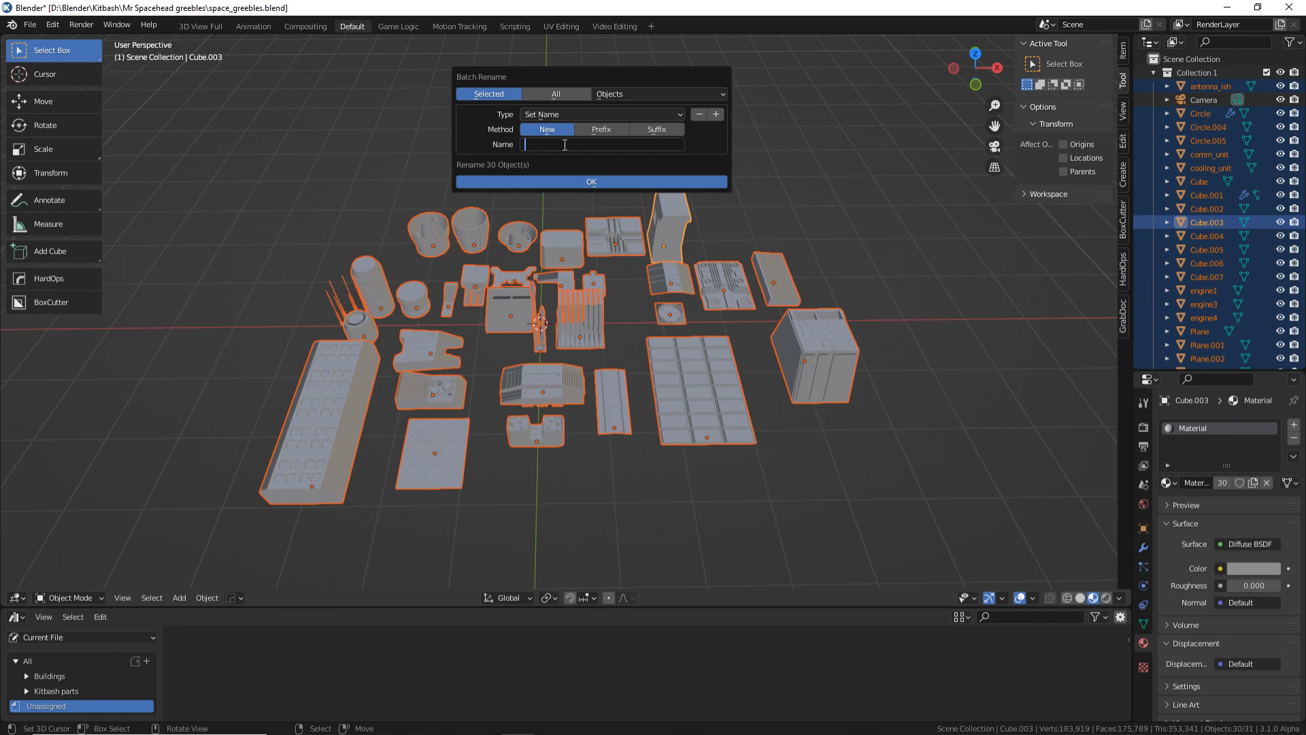
type("Space greeble")
left_click(636, 182)
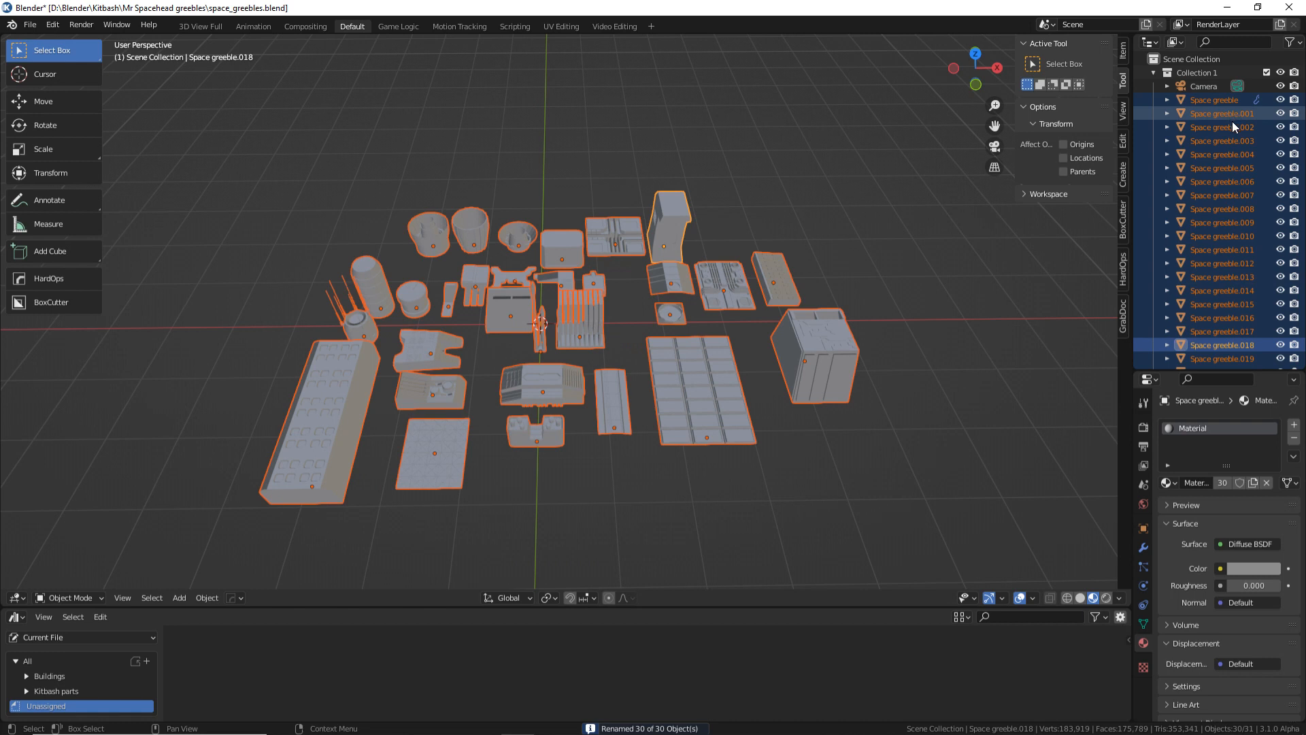
Step: Review the renamed greebles in the object list and enlarge the Asset Browser area
scroll(1245, 306, "down", 5)
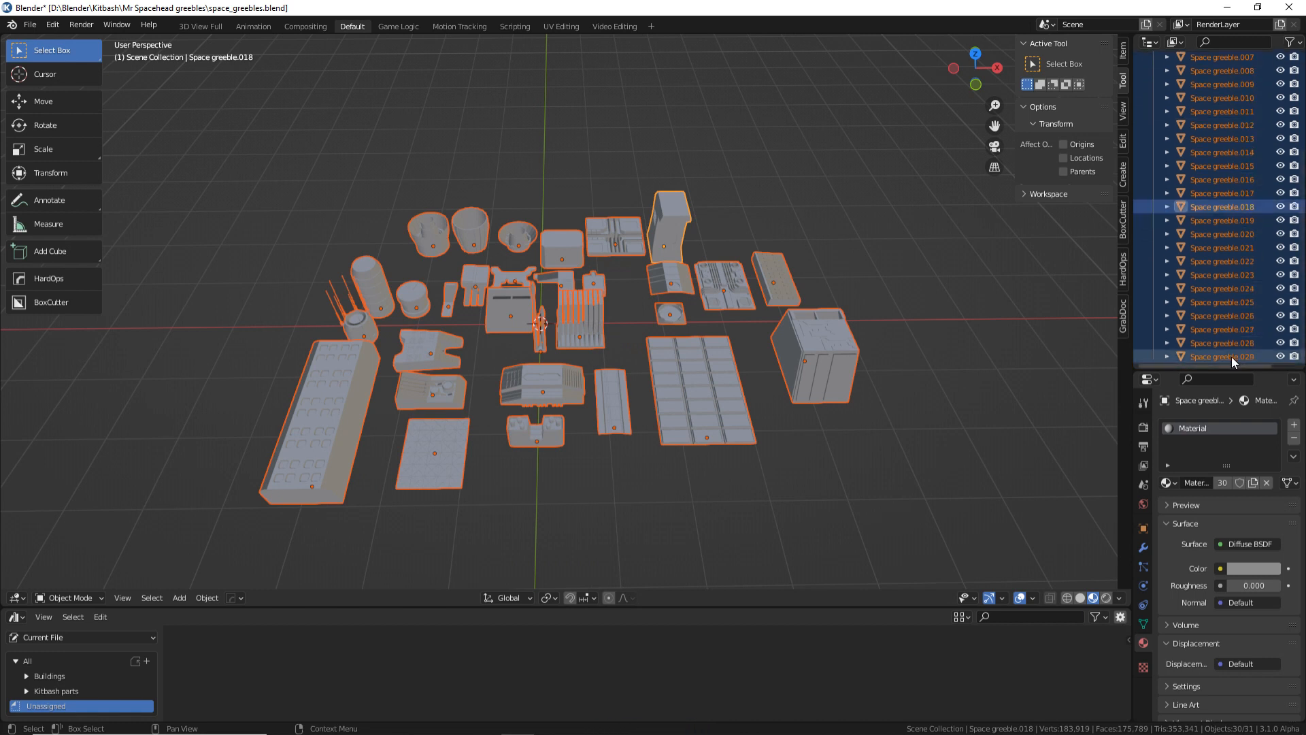
scroll(1222, 223, "up", 5)
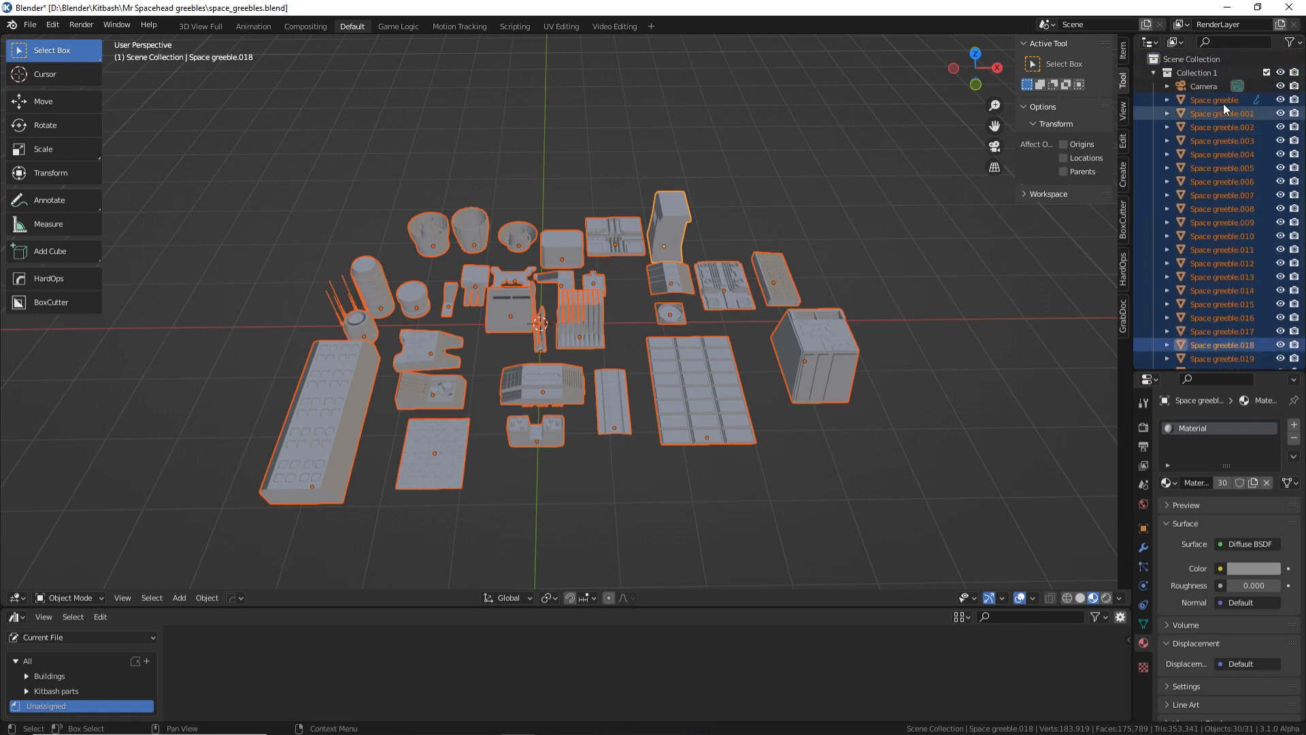
left_click(776, 348)
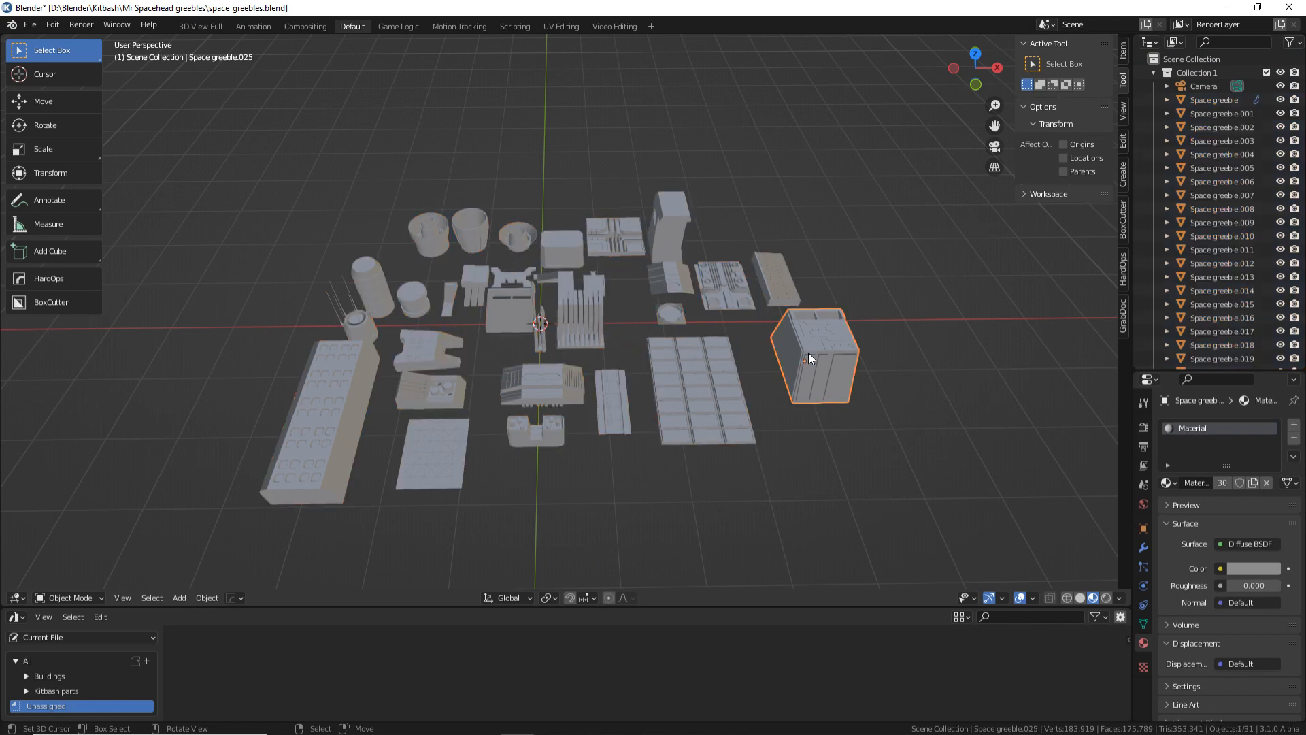
mouse_move(809, 352)
middle_mouse_down()
mouse_move(744, 342)
mouse_move(805, 340)
middle_mouse_up()
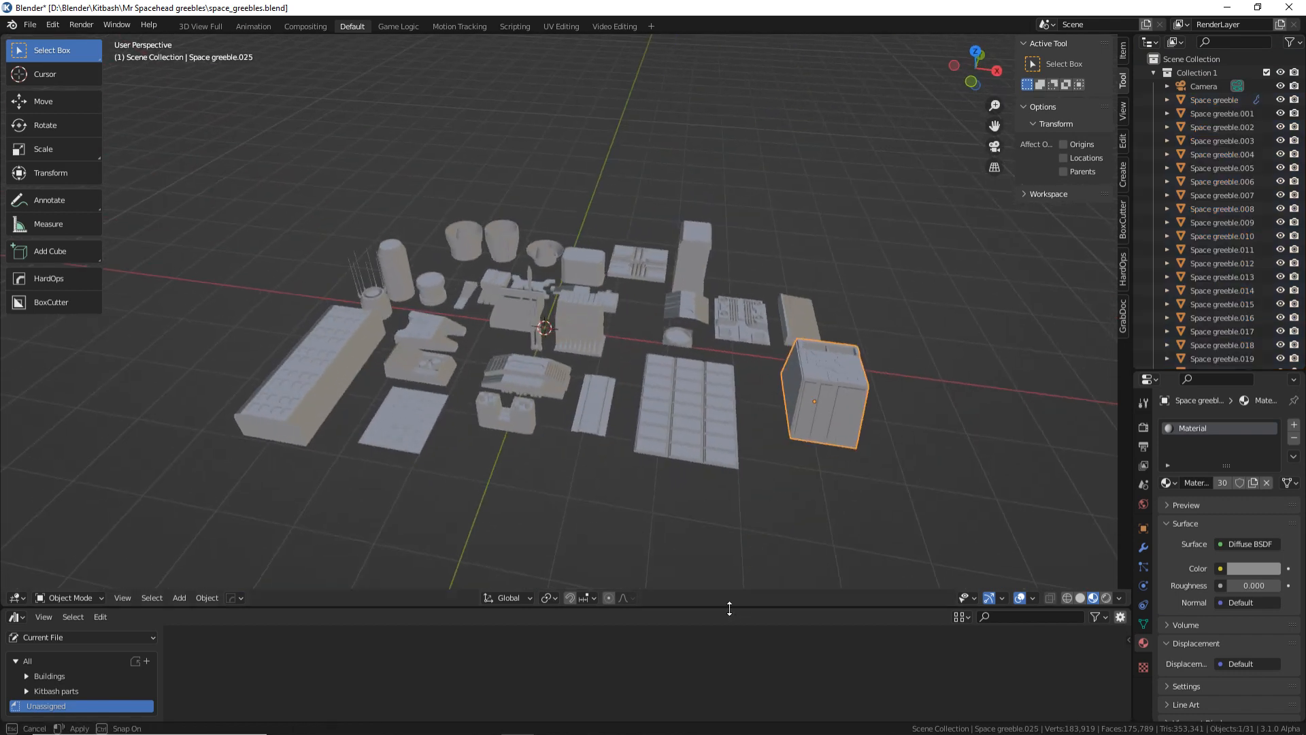
left_click_drag(730, 608, 737, 513)
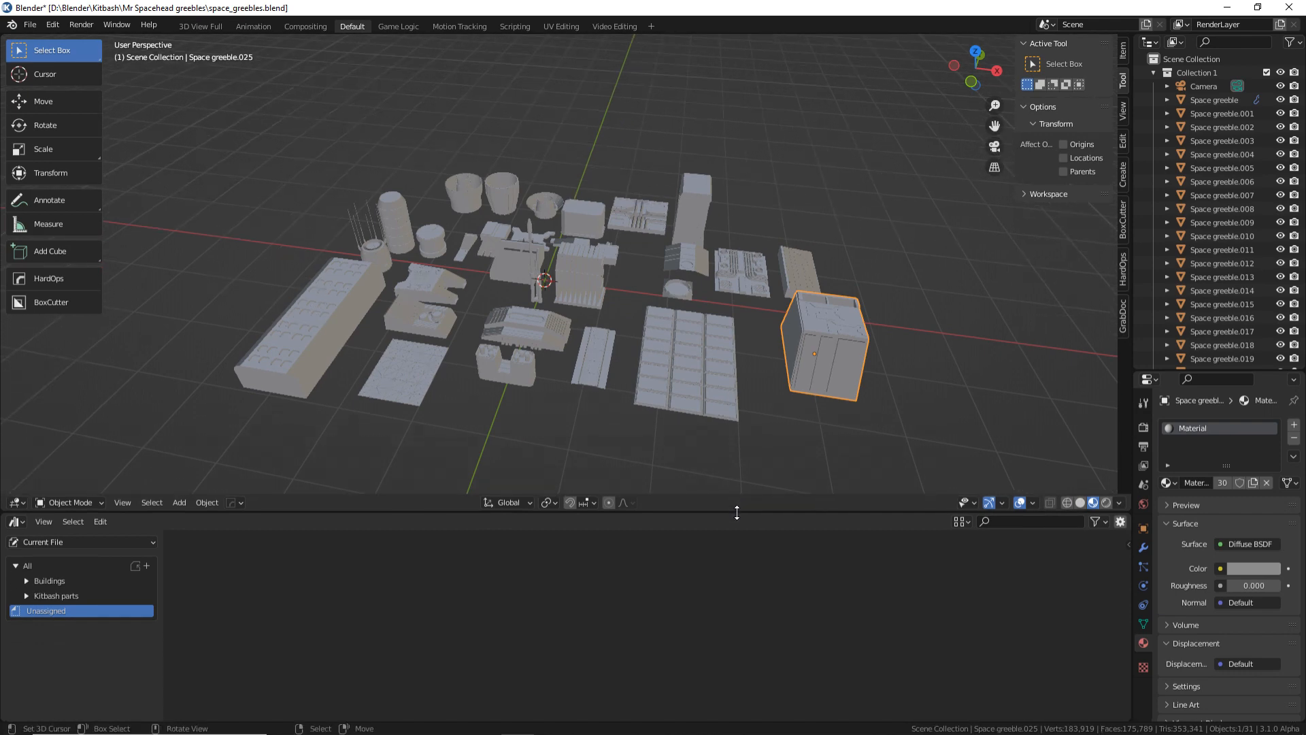
Step: Select all the greeble meshes in the scene and mark them as assets
middle_click_drag(370, 238, 393, 244)
left_click_drag(283, 151, 888, 457)
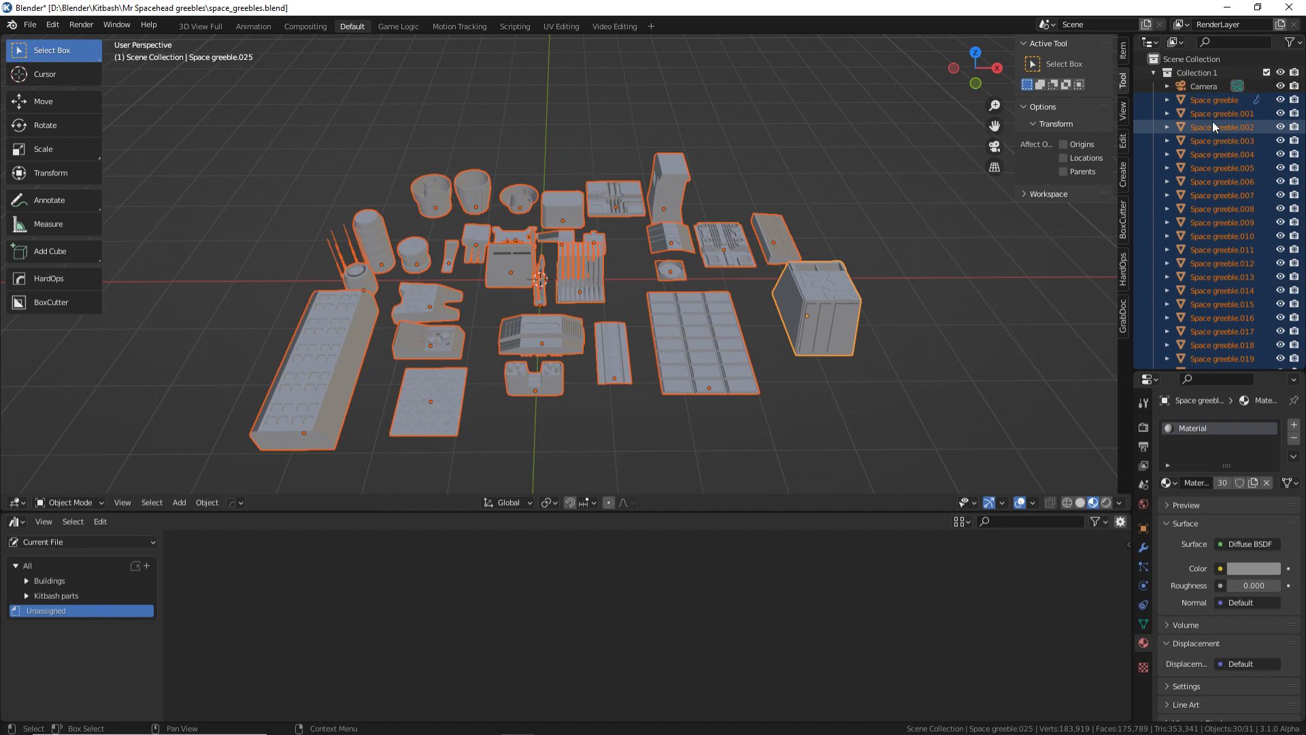
left_click(1174, 43)
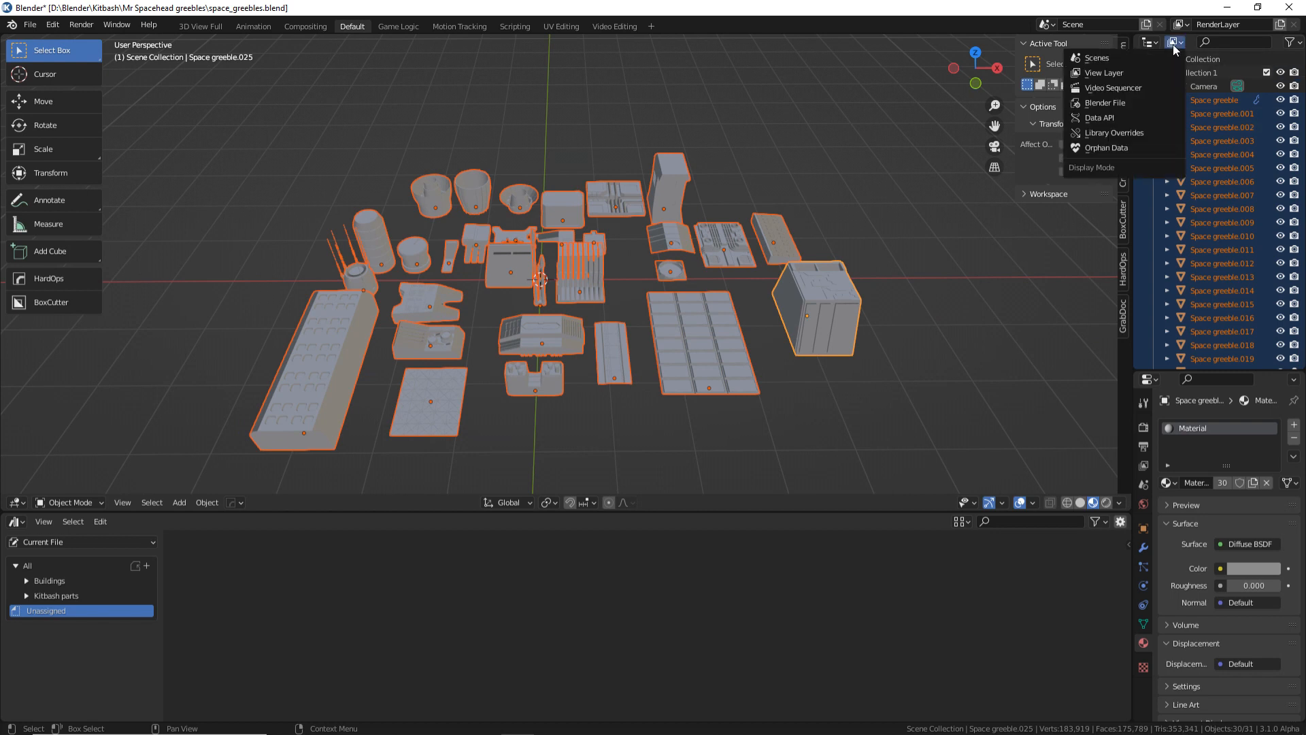
left_click(1121, 72)
right_click(1223, 141)
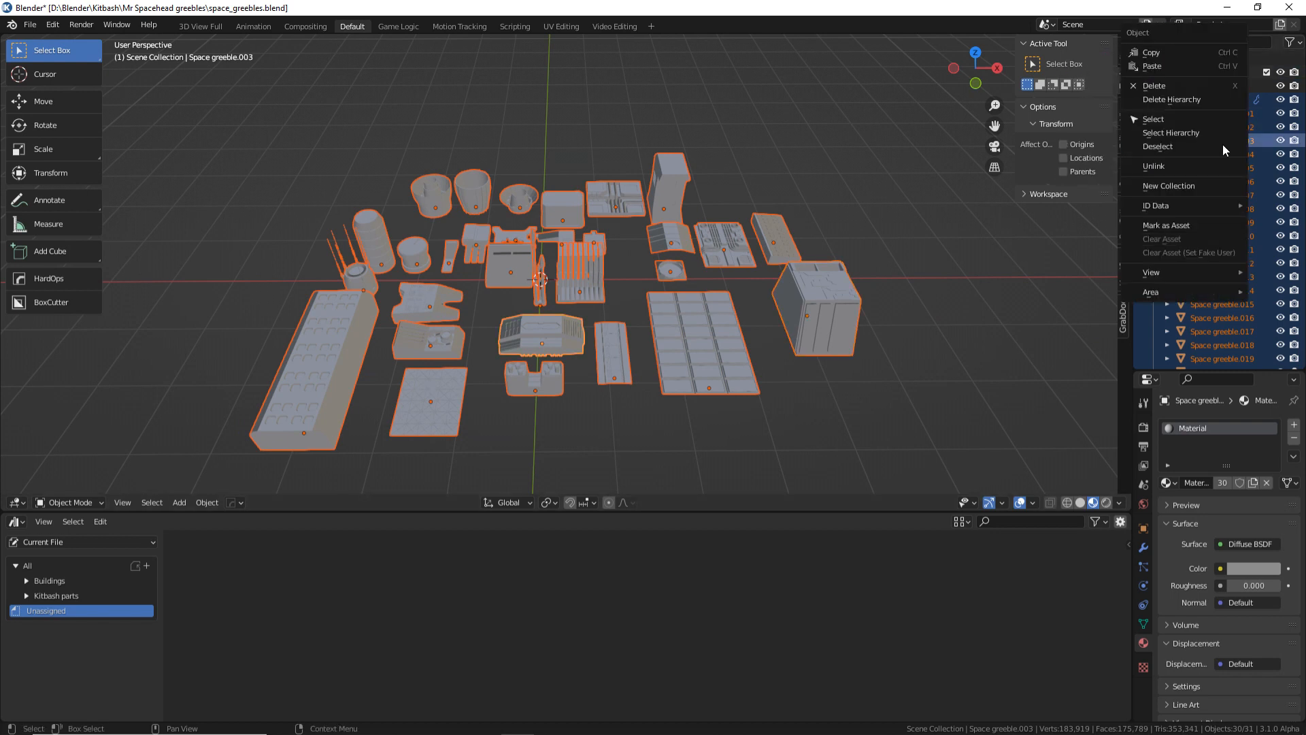
left_click(1183, 222)
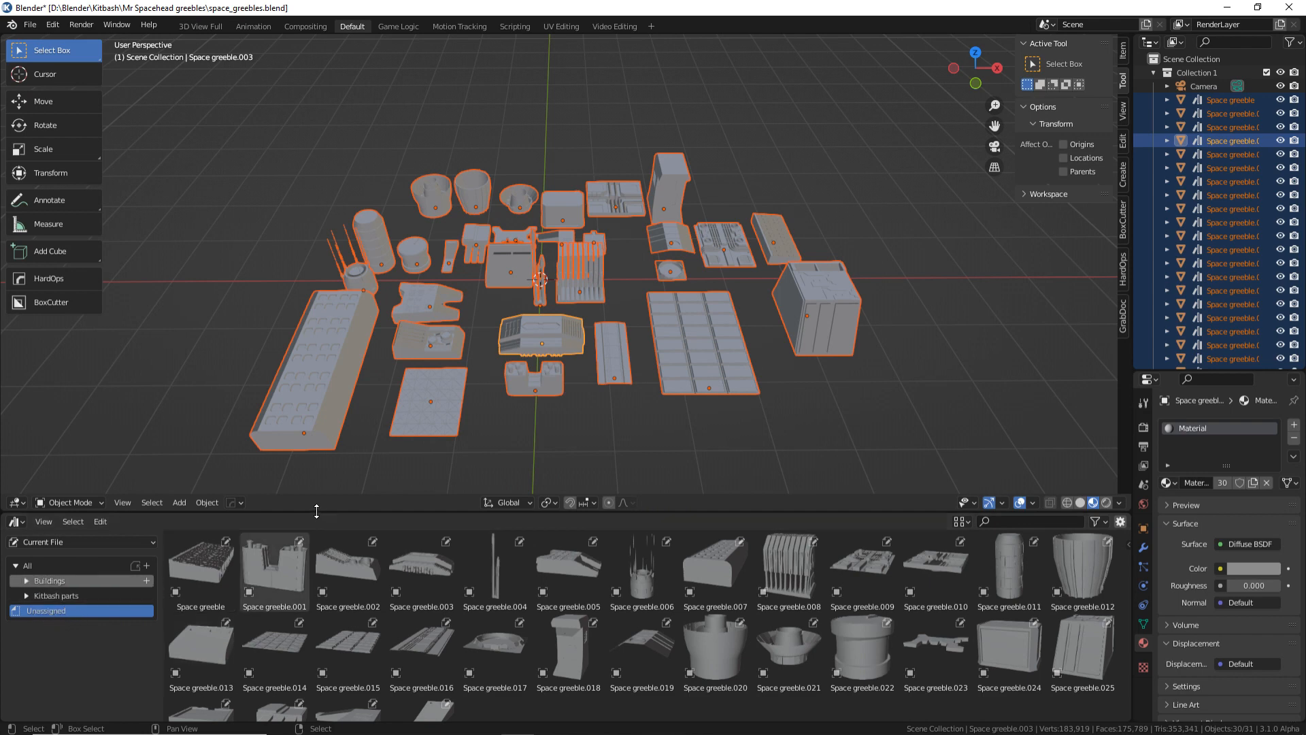
Step: Enlarge the Asset Browser further and create a catalog named "Space greebles" under Kitbash parts > Spacehead
left_click_drag(341, 512, 341, 443)
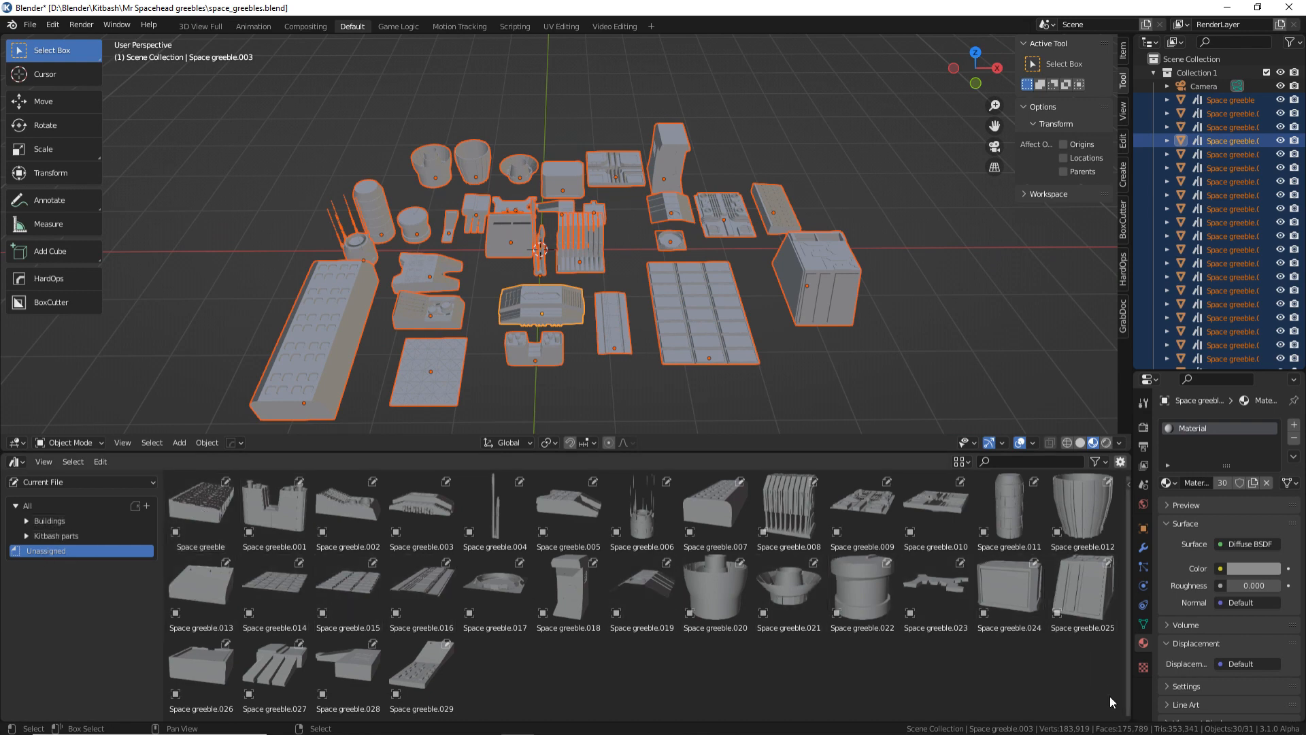
left_click_drag(1109, 696, 219, 508)
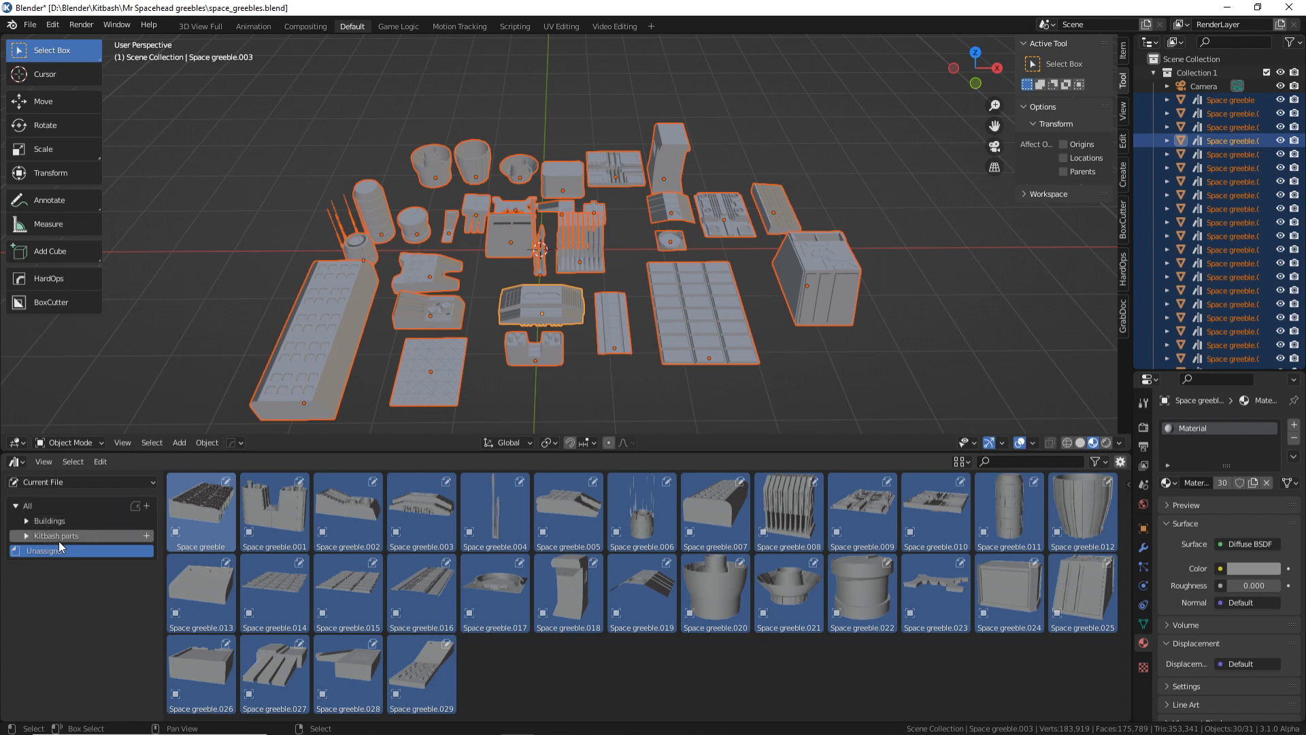
left_click(26, 536)
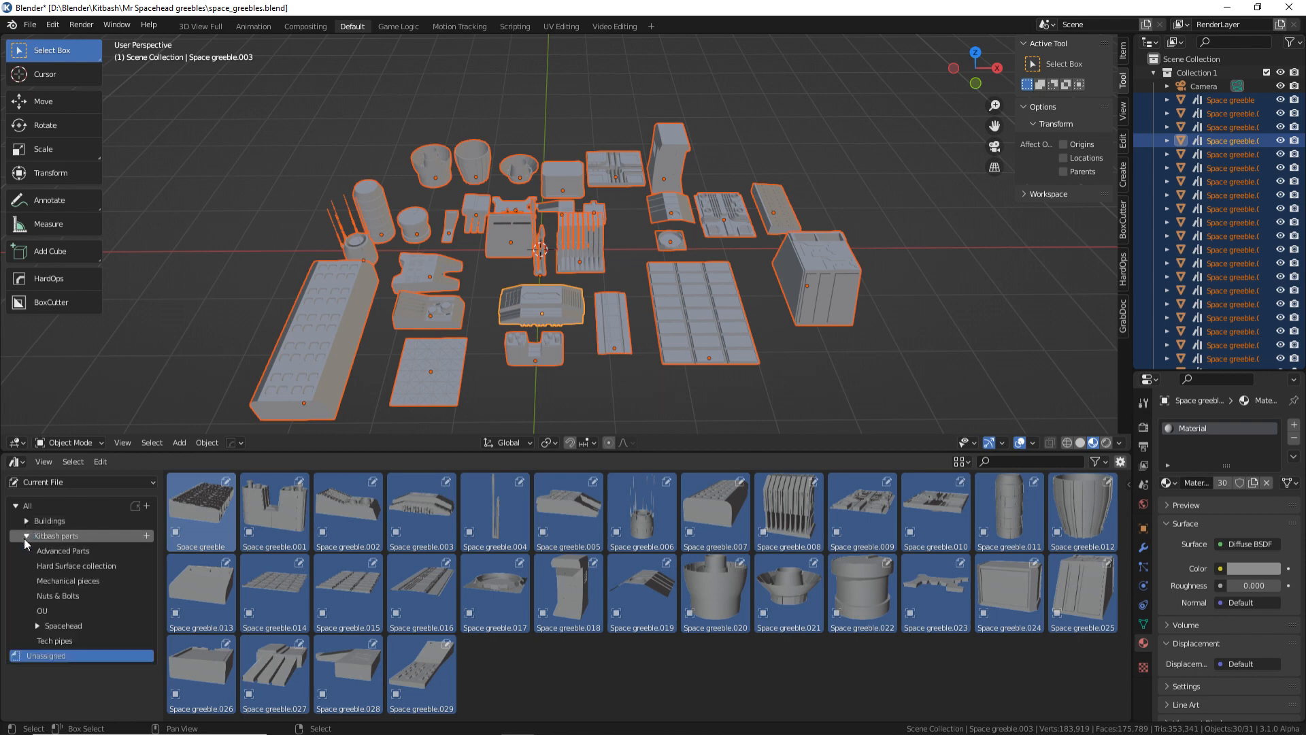
left_click(36, 624)
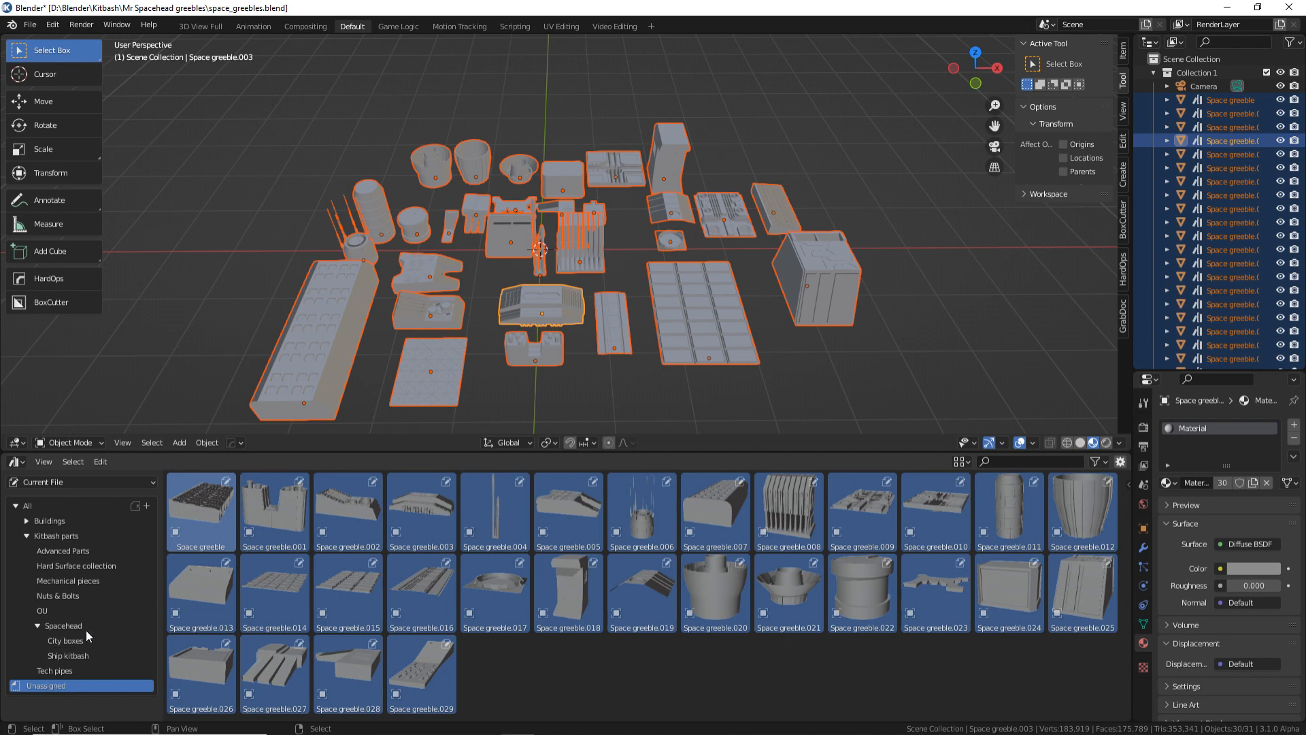
left_click(146, 626)
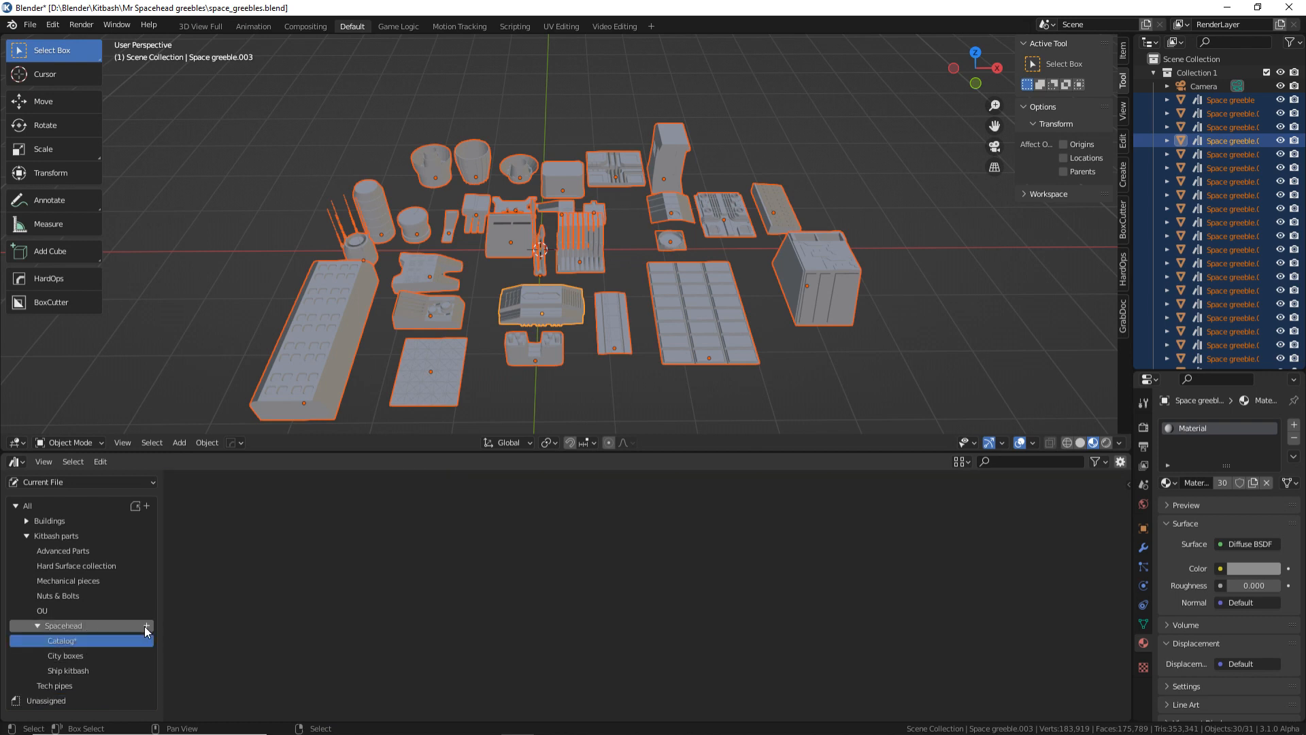
double_click(61, 640)
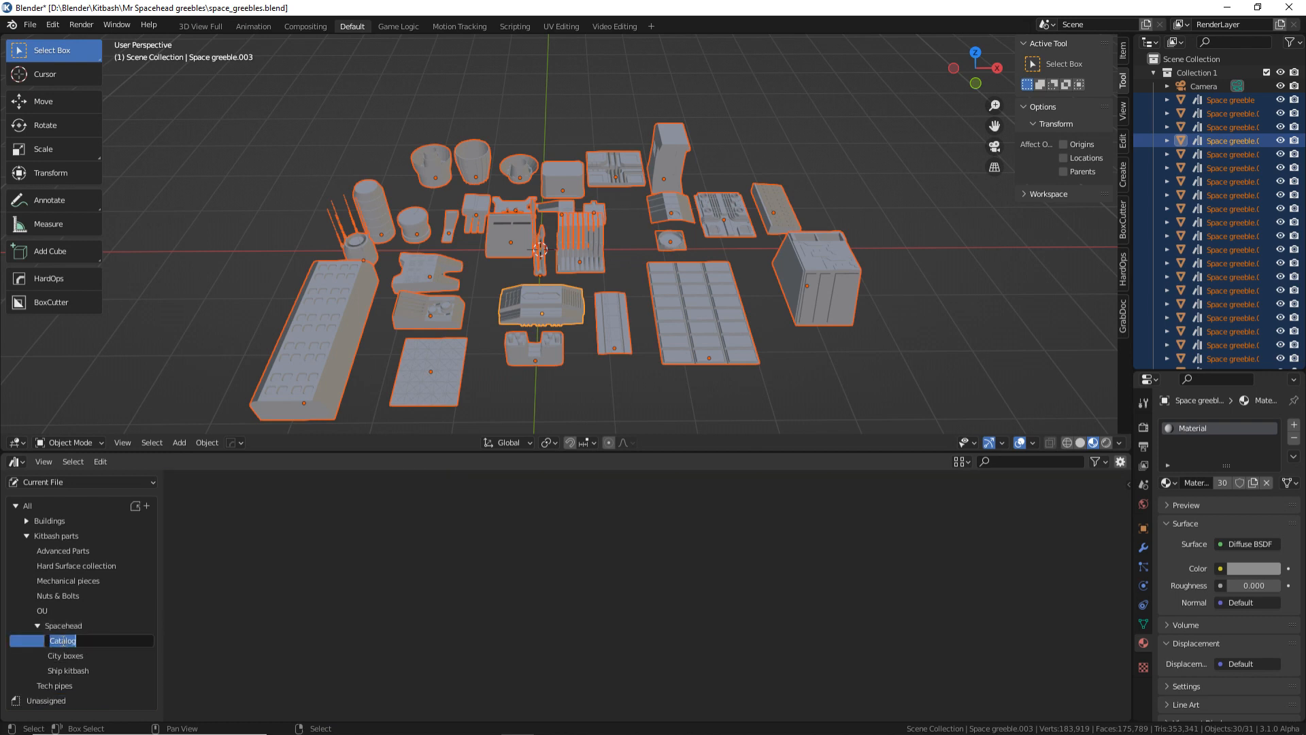
type("Space greebles")
key("Return")
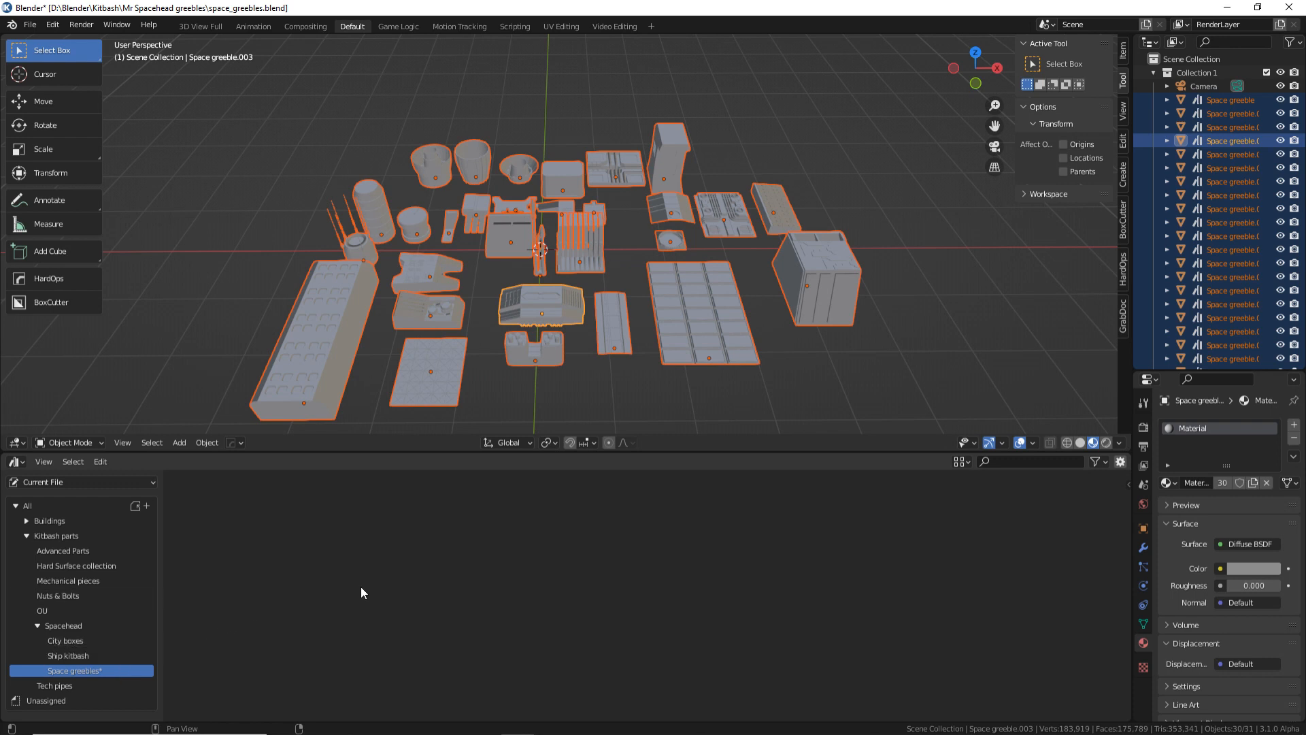
Step: Move all the unassigned greeble assets into the Space greebles catalog and show that catalog's contents
left_click(68, 701)
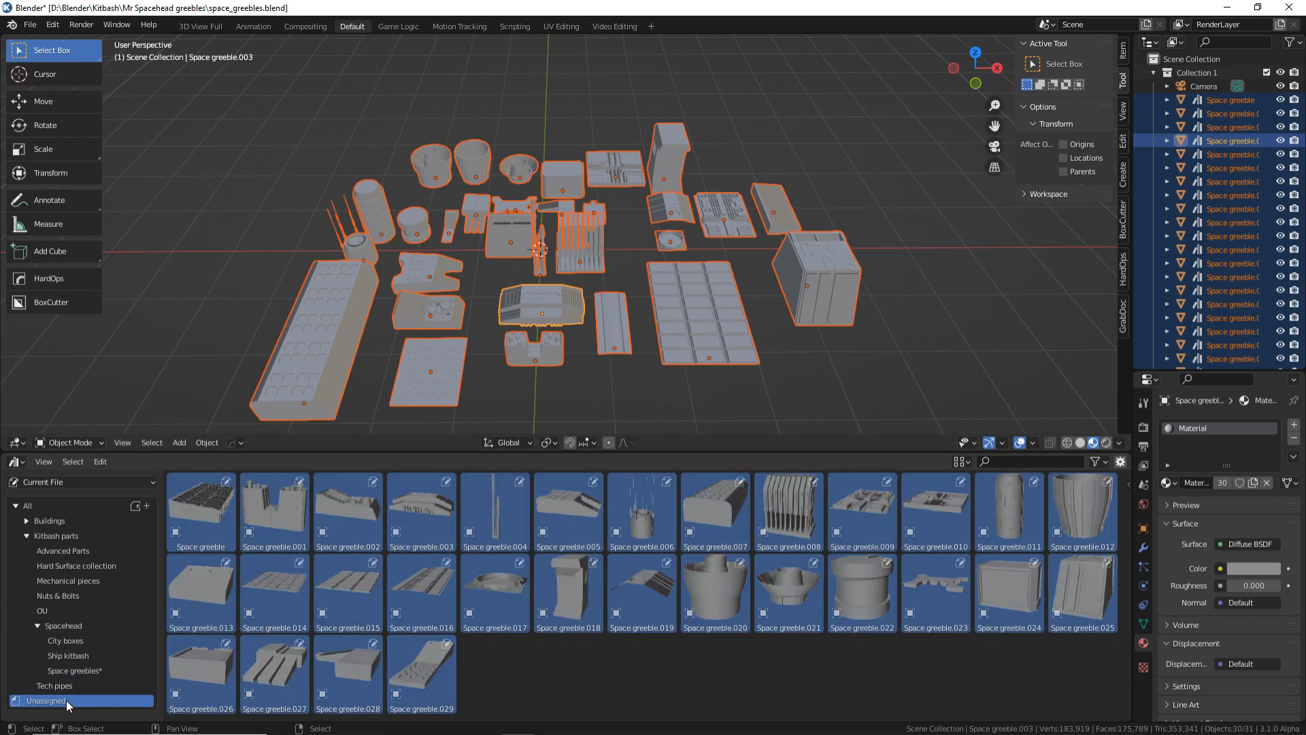
left_click(554, 656)
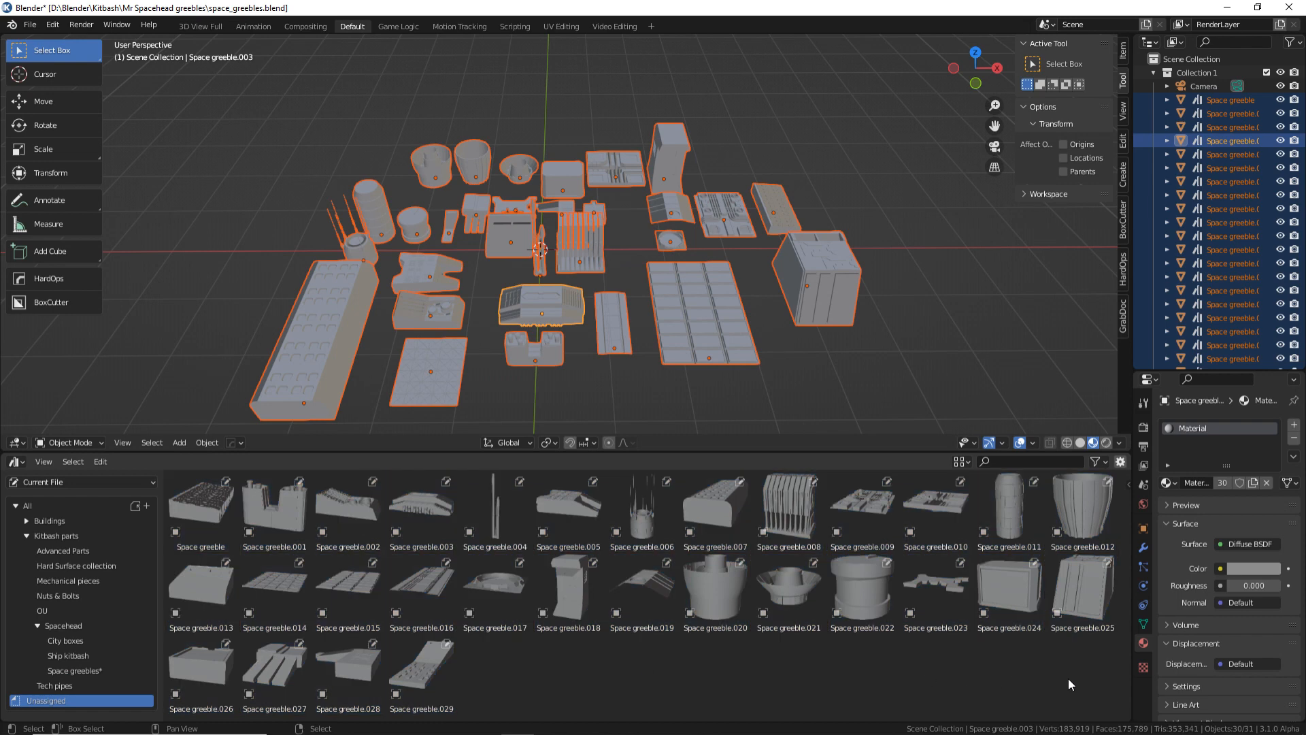
left_click_drag(1116, 705, 190, 481)
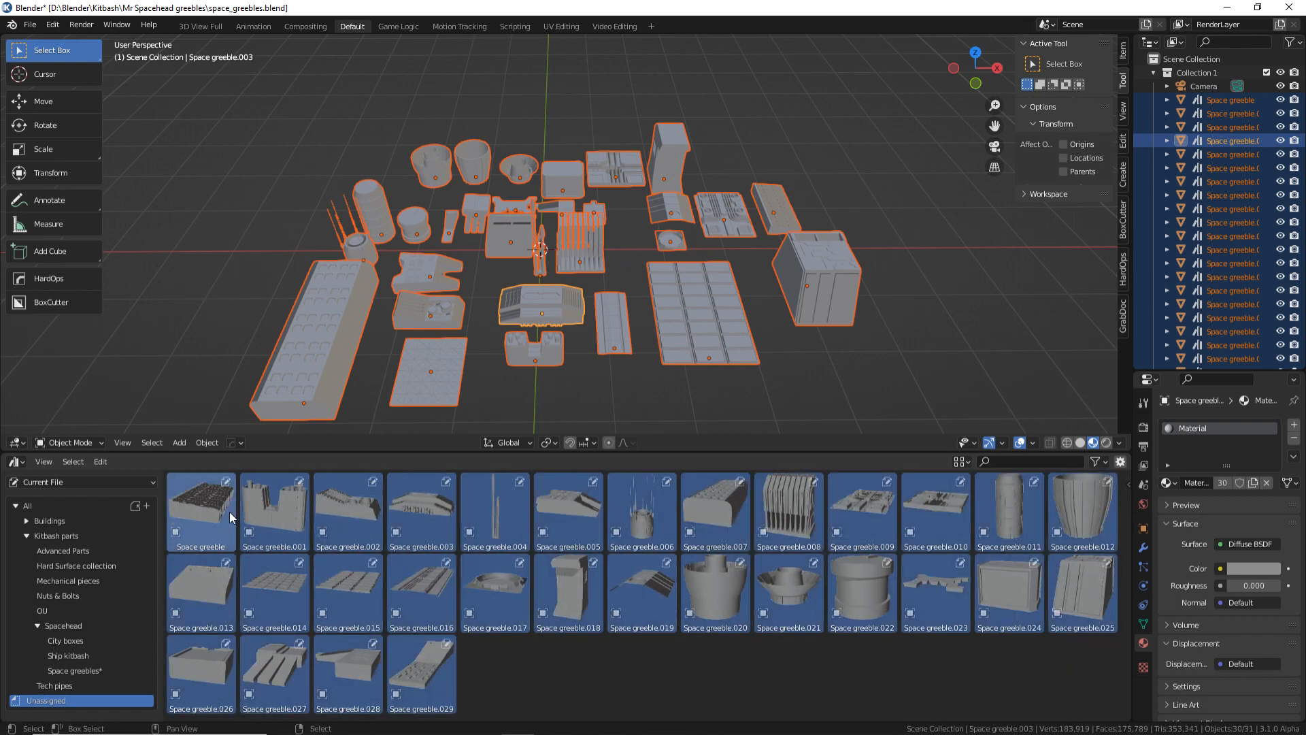
left_click_drag(230, 512, 117, 668)
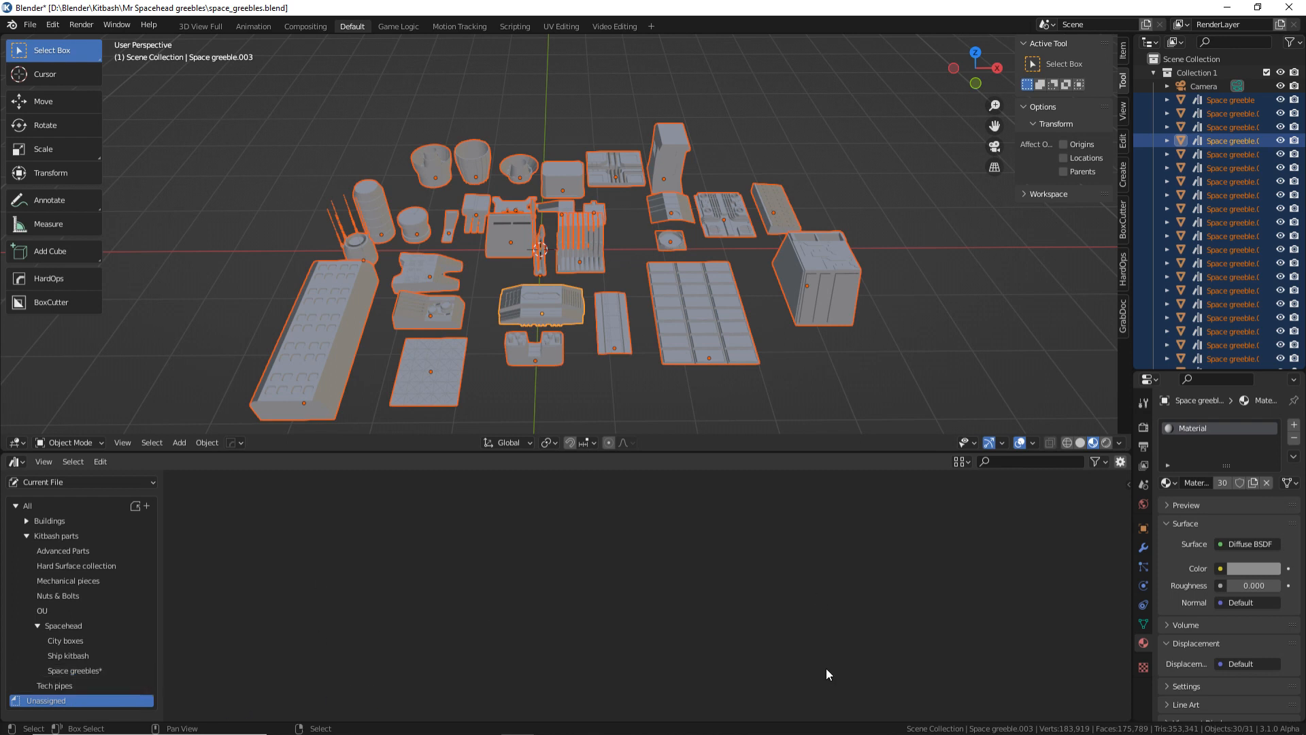
left_click(83, 670)
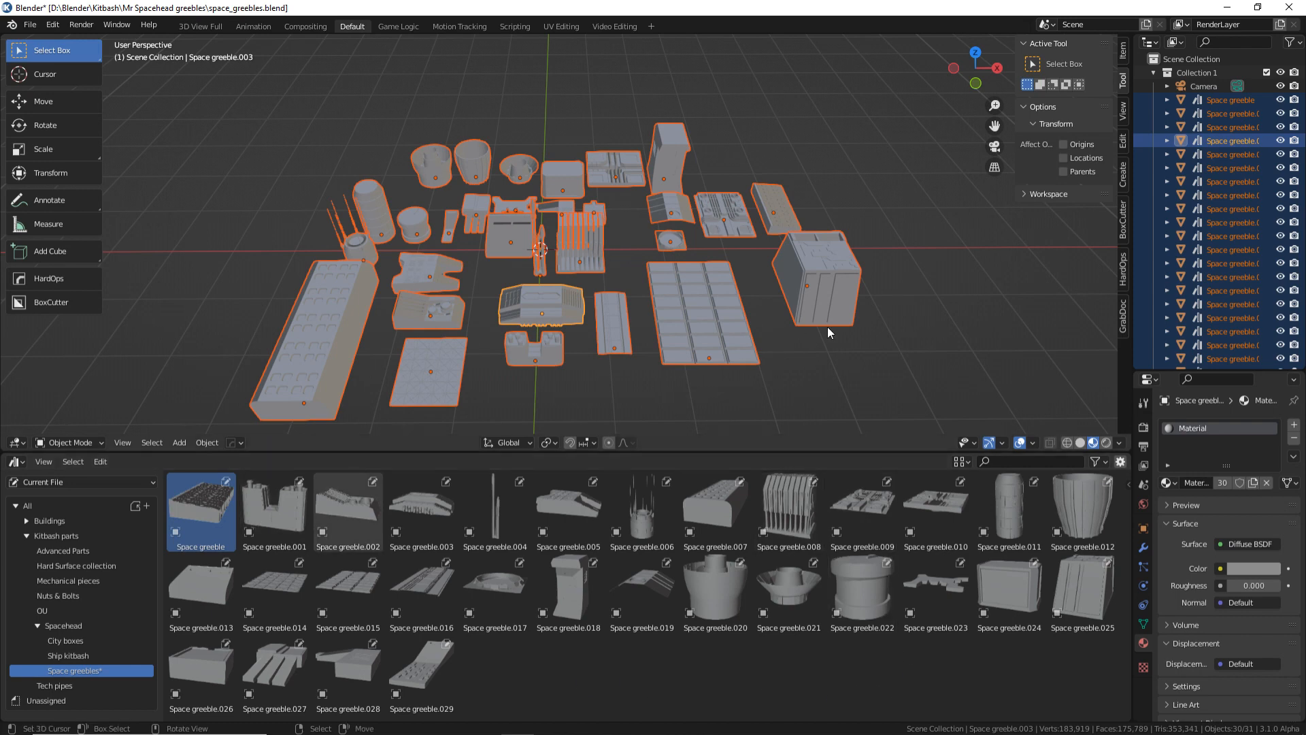
Step: Show the asset details and regenerate the preview image of the Space greeble.002 asset
left_click(841, 297)
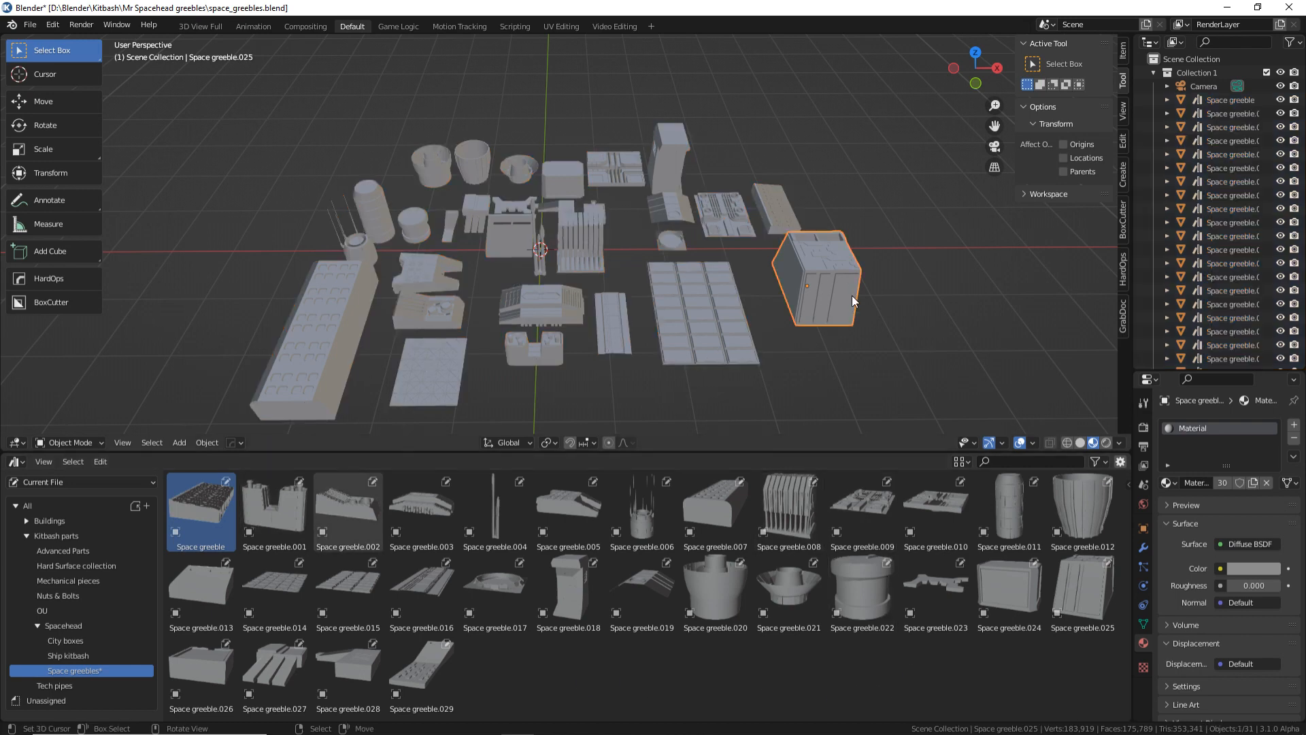
mouse_move(852, 296)
middle_mouse_down()
mouse_move(823, 287)
mouse_move(854, 303)
middle_mouse_up()
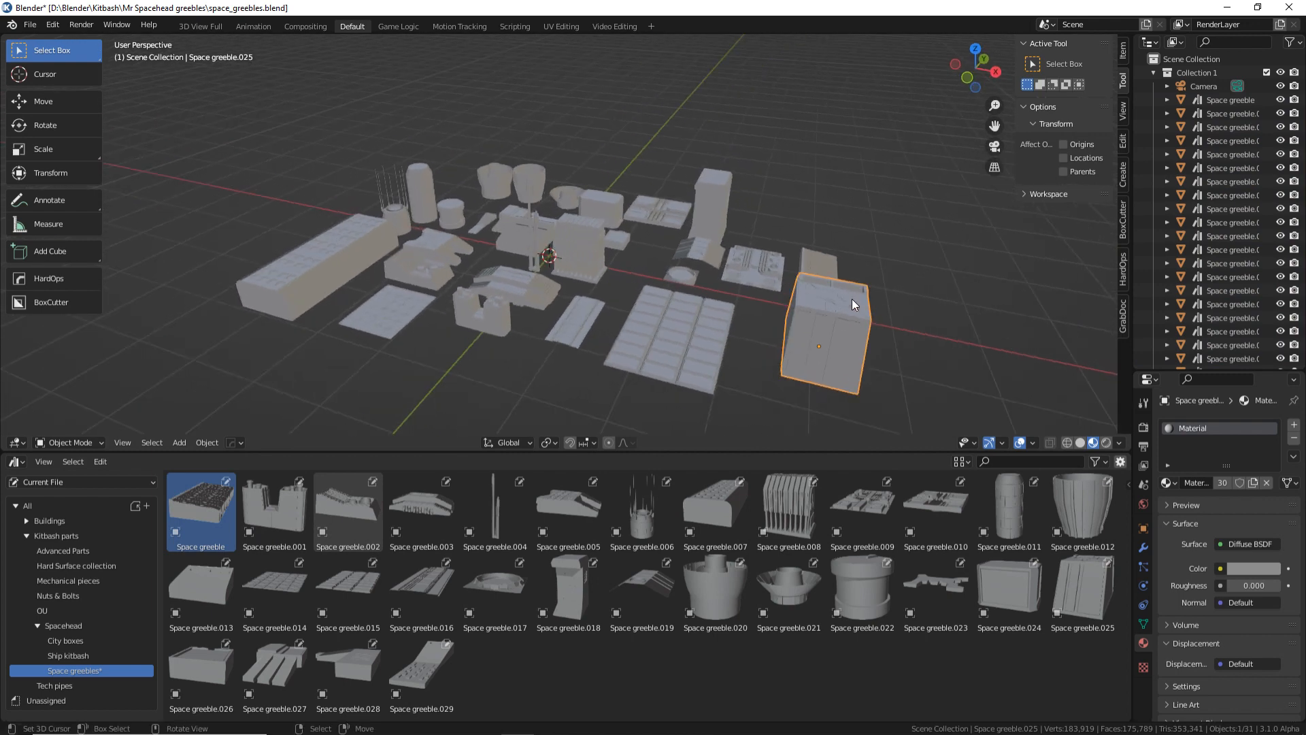
left_click(266, 519)
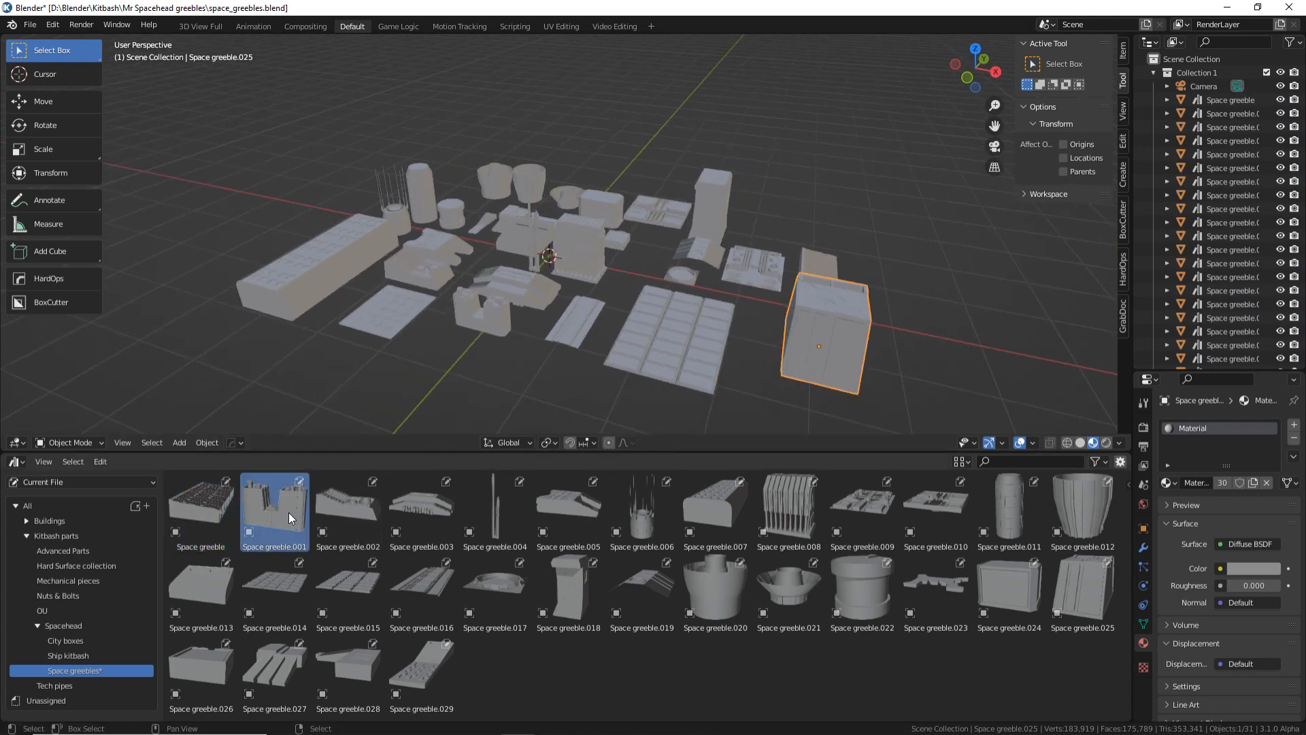
key("n")
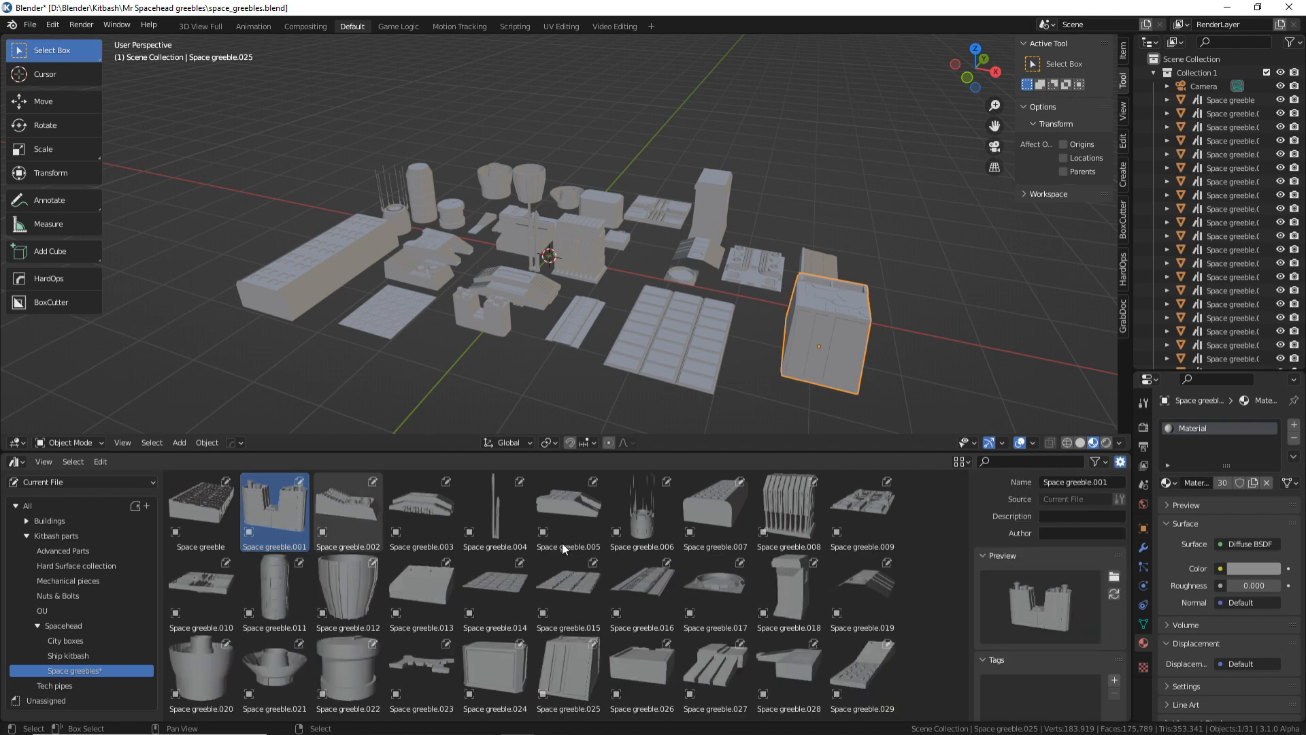
left_click(359, 517)
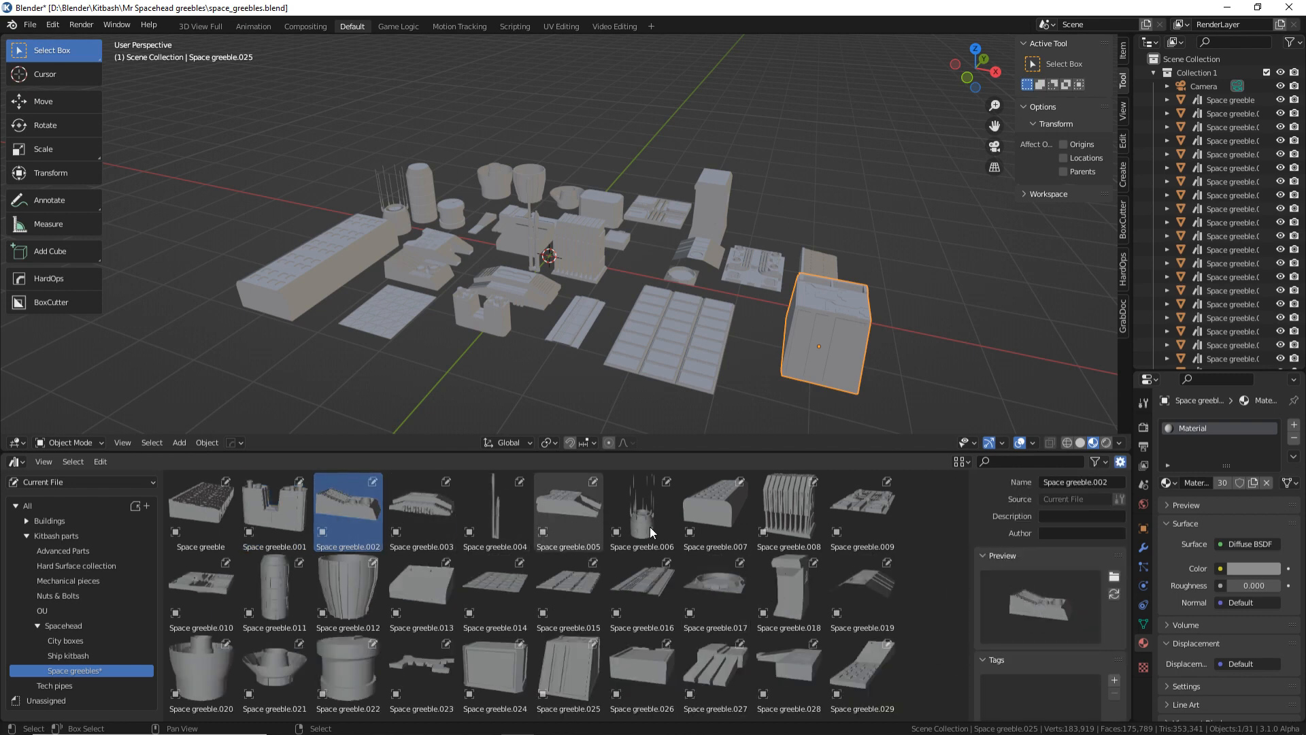
left_click(1113, 594)
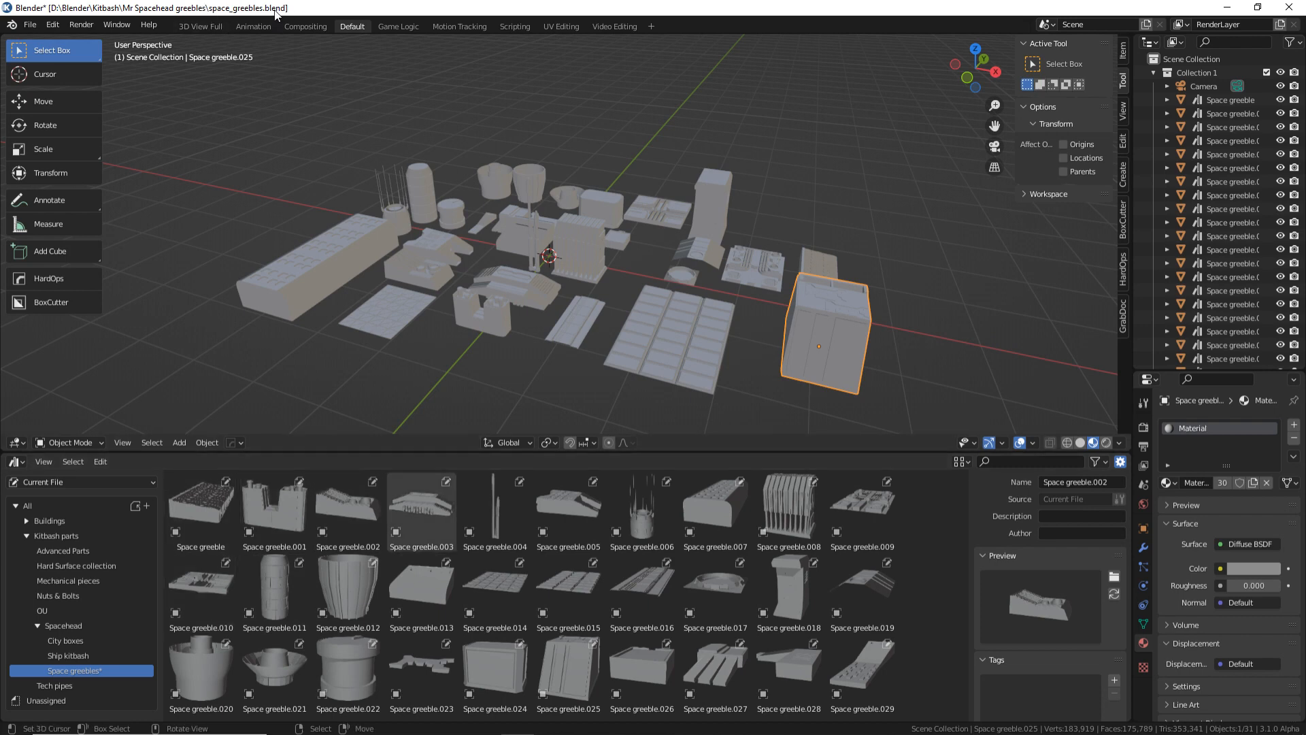
Step: Inspect several individual greeble objects in the viewport and look at the arrangement from above
left_click(345, 260)
left_click(429, 254)
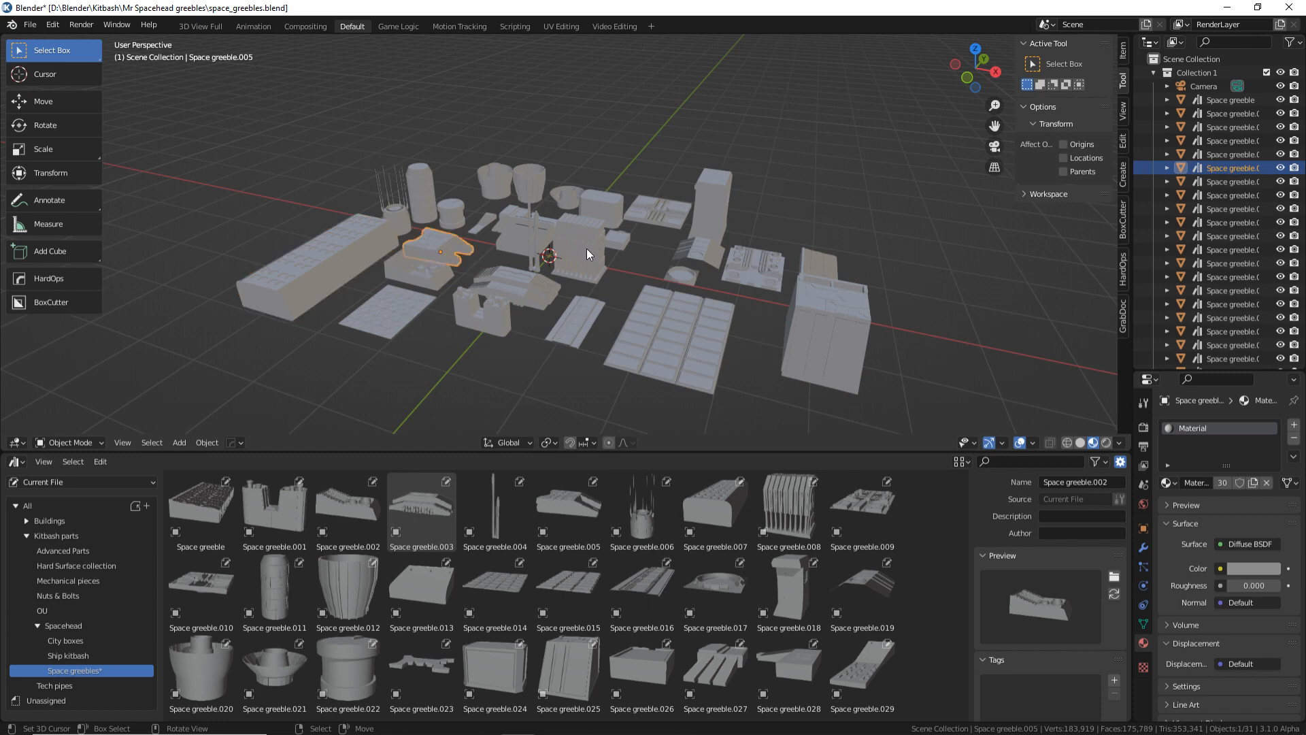
left_click(584, 247)
left_click(532, 234)
left_click(666, 213)
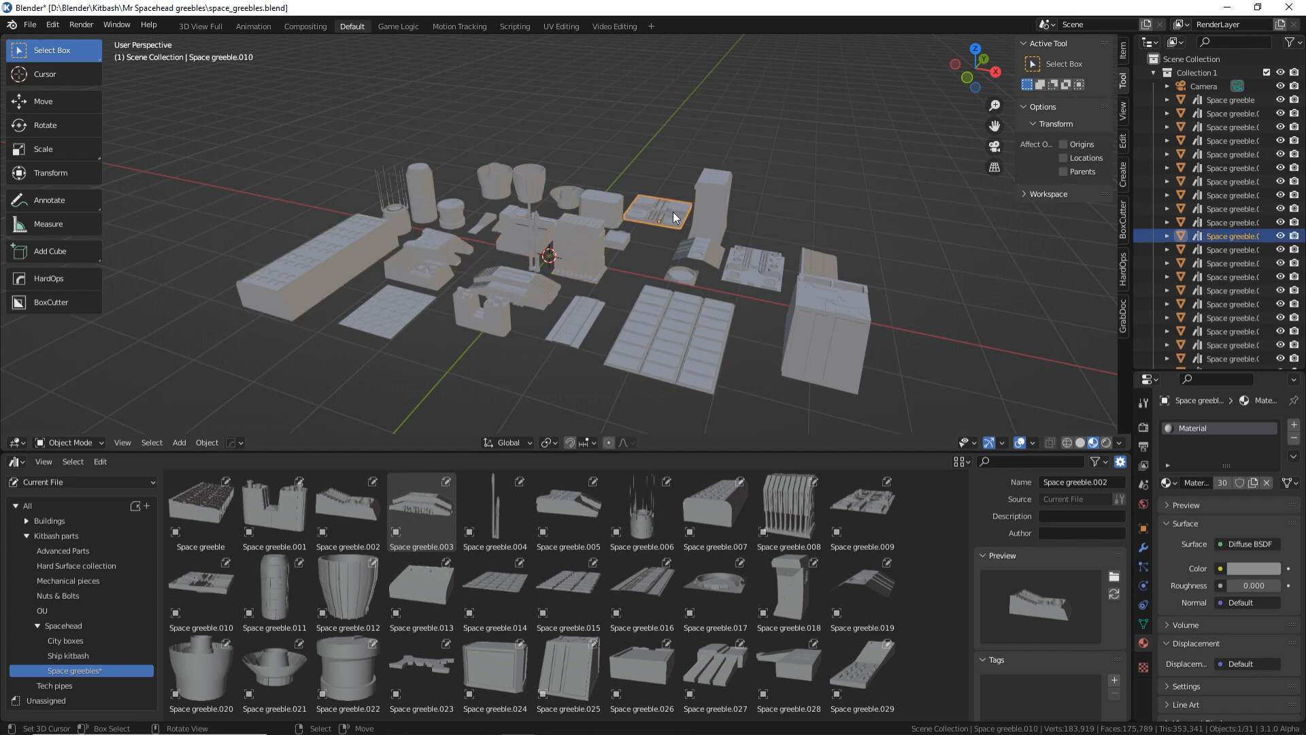
left_click(689, 306)
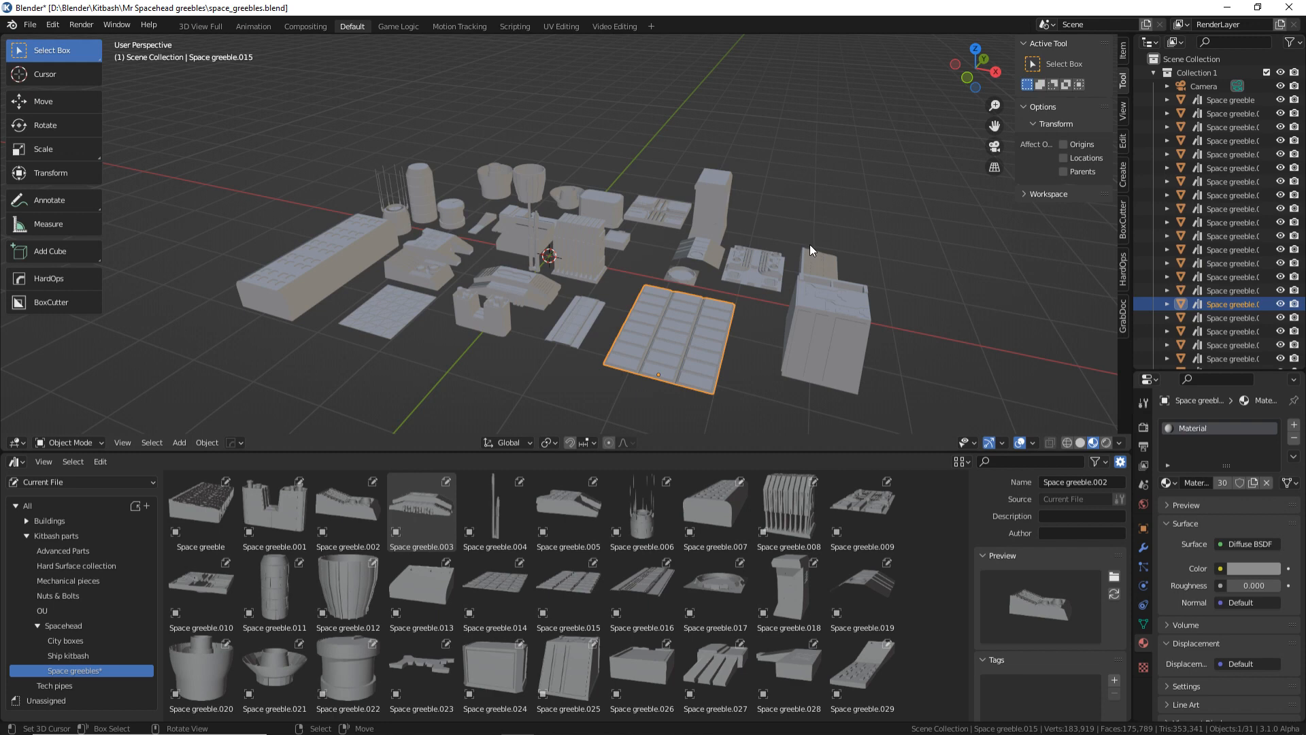
middle_click_drag(810, 244, 848, 347)
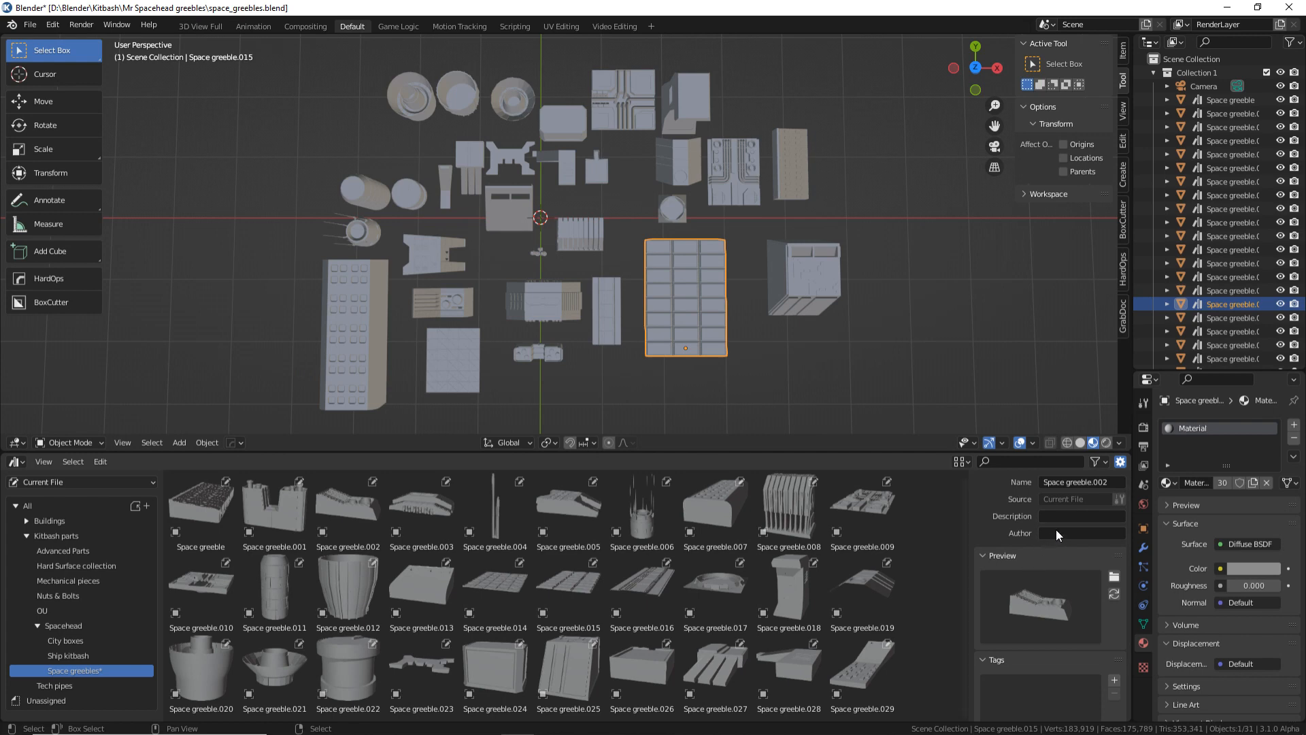
Step: Collapse the preview of the Space greeble.002 asset and add a new tag to it
left_click(1069, 515)
left_click(1003, 556)
left_click(1114, 594)
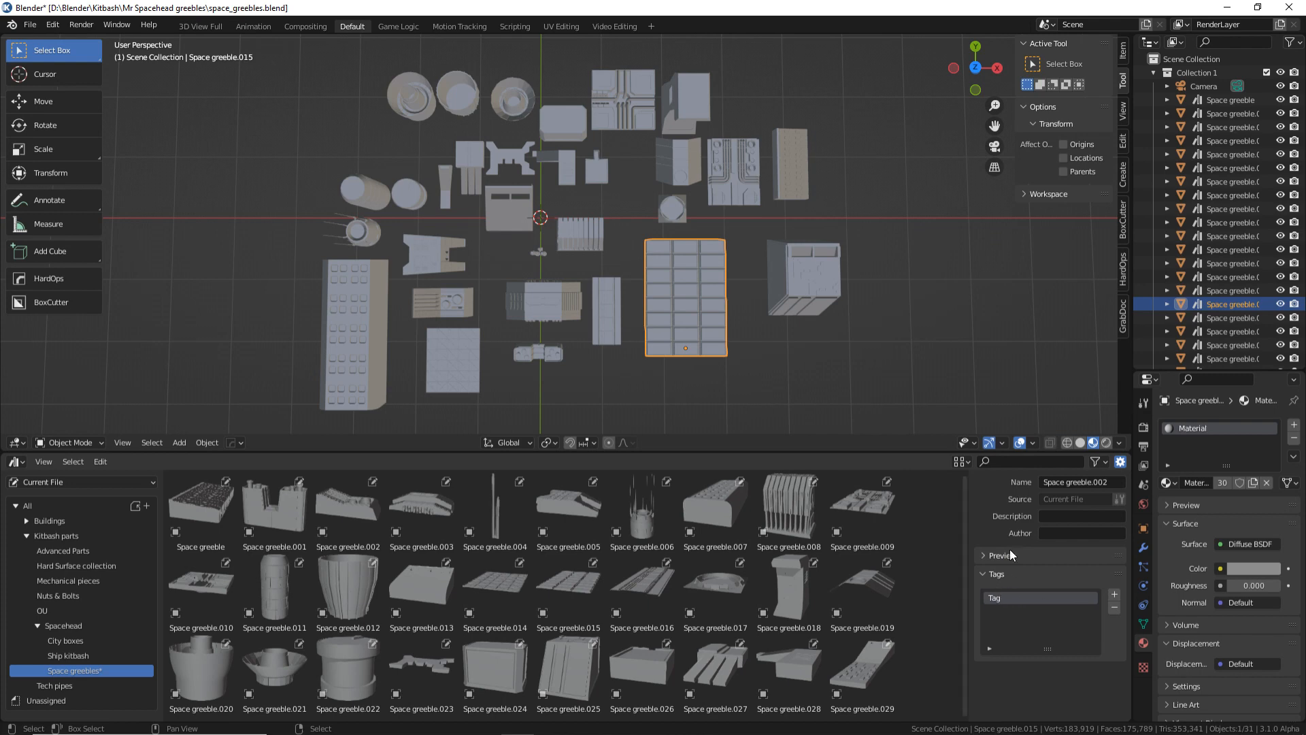
left_click(1000, 463)
Step: Set the display size of the asset previews to Regular
left_click(44, 462)
mouse_move(75, 525)
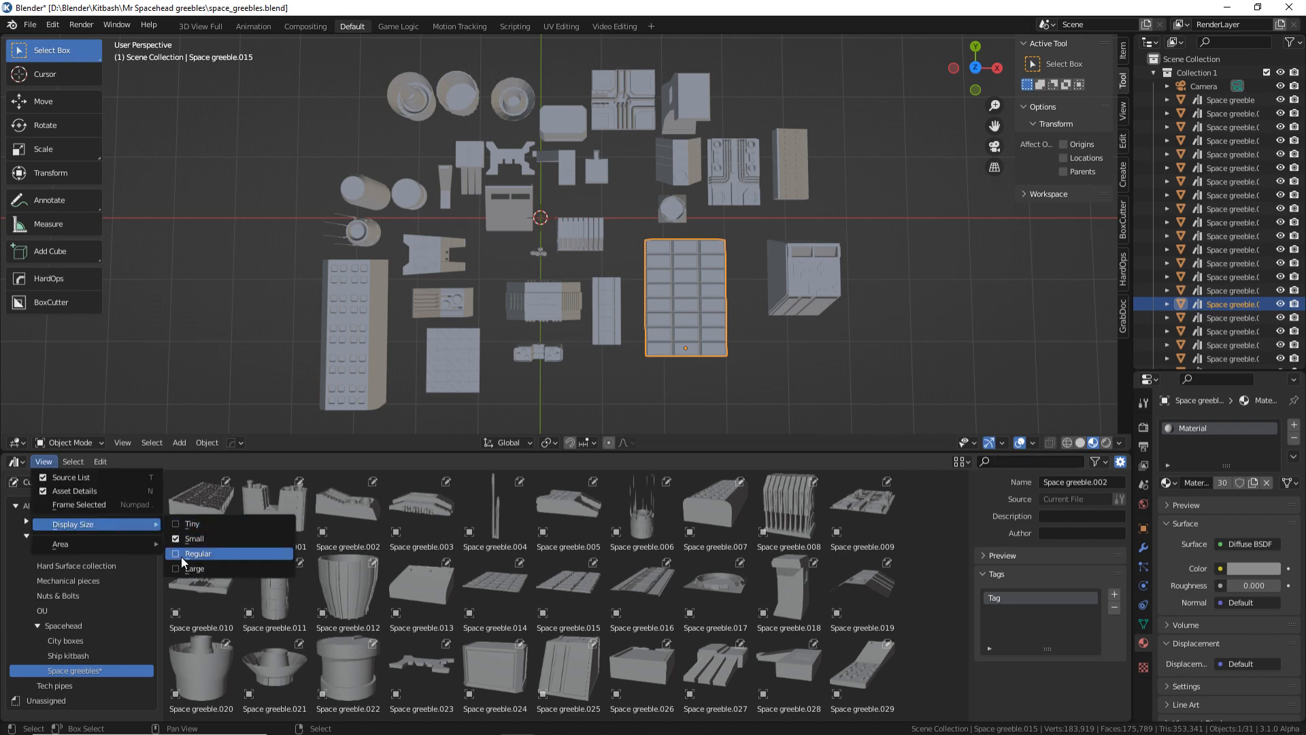
left_click(181, 556)
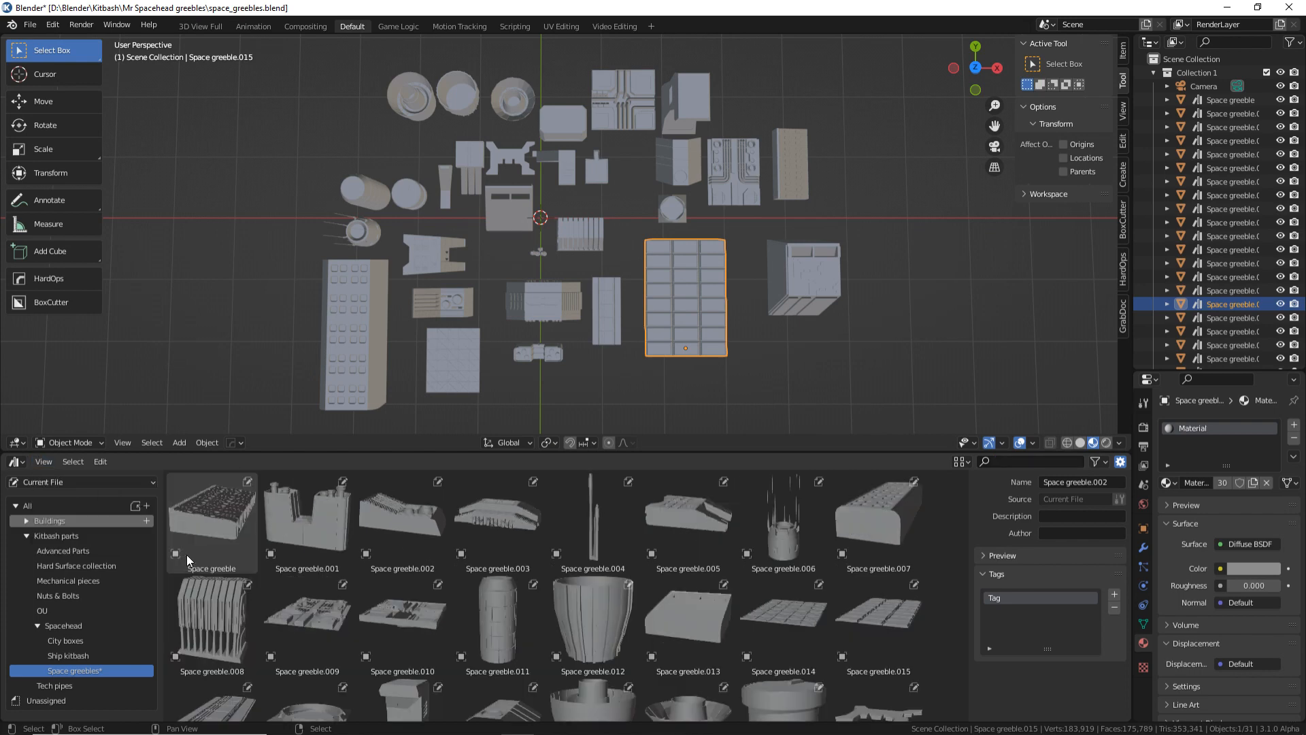
left_click(51, 463)
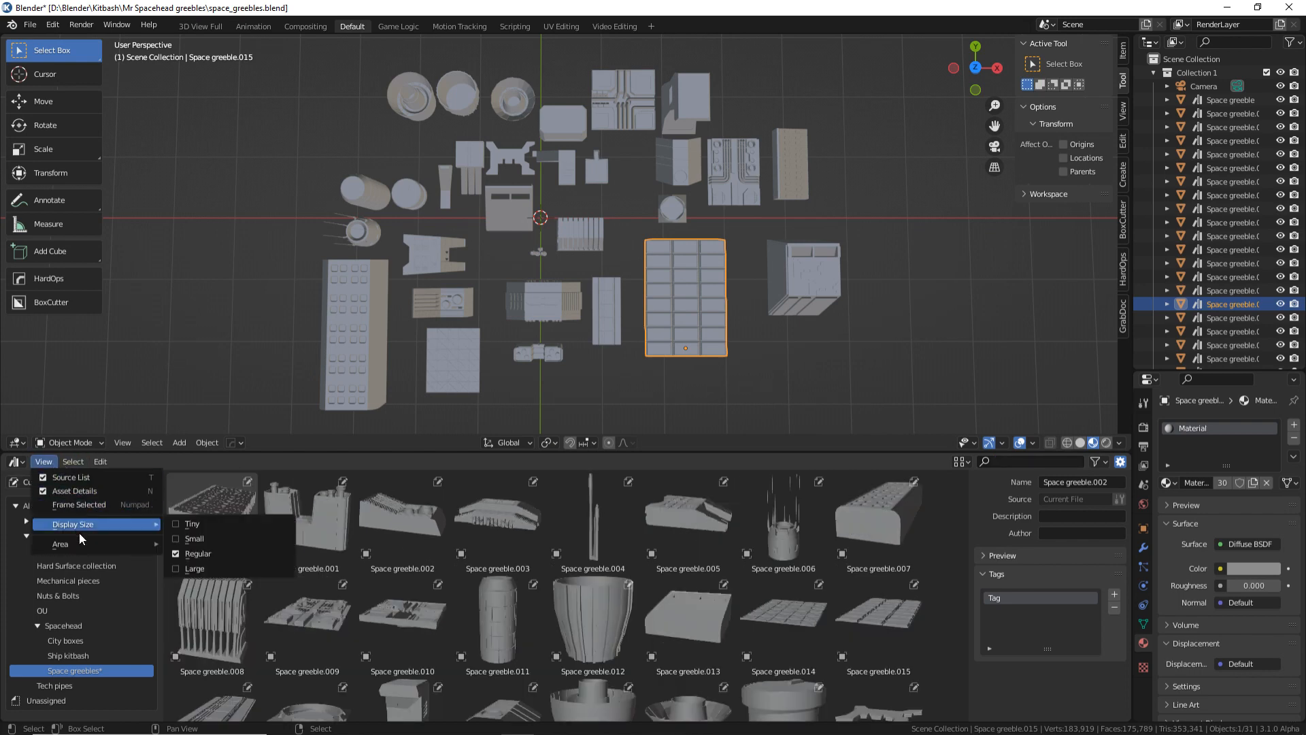
mouse_move(77, 464)
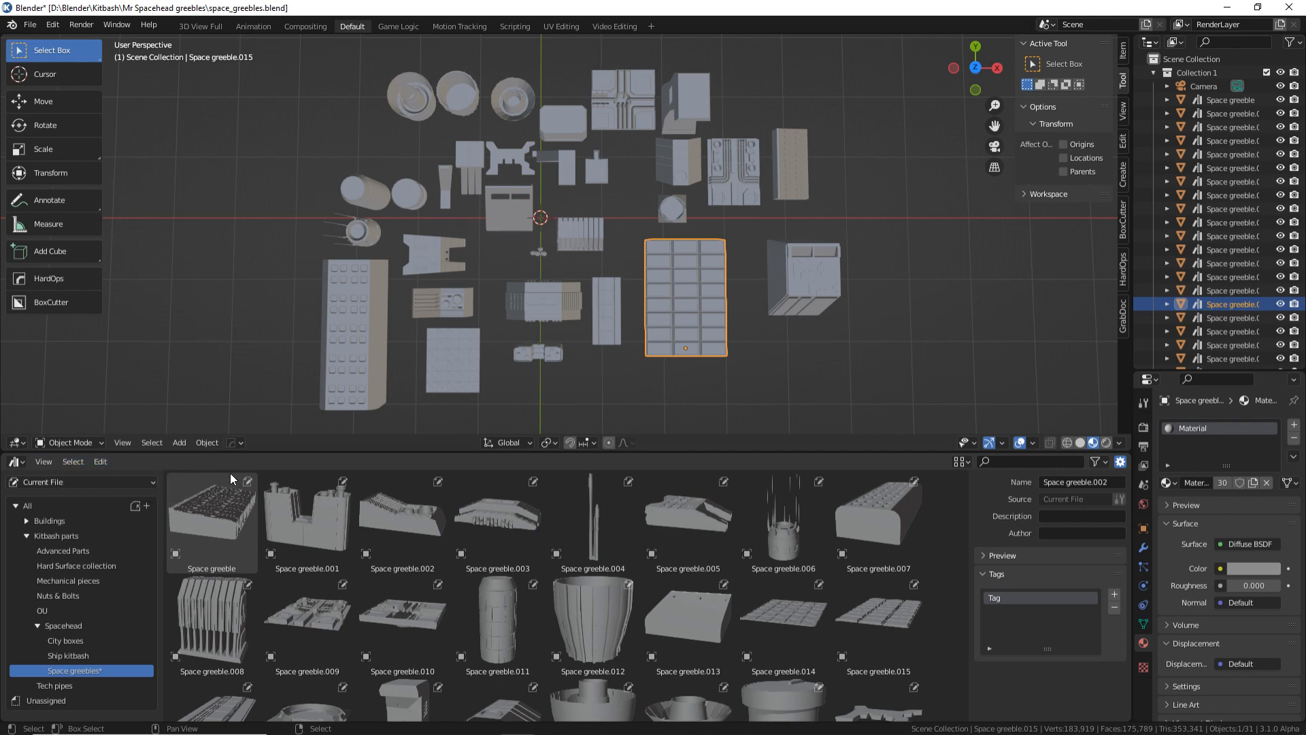
left_click(35, 463)
Step: Select the Space greeble.013 object and save the greebles file
middle_click_drag(450, 219, 393, 141)
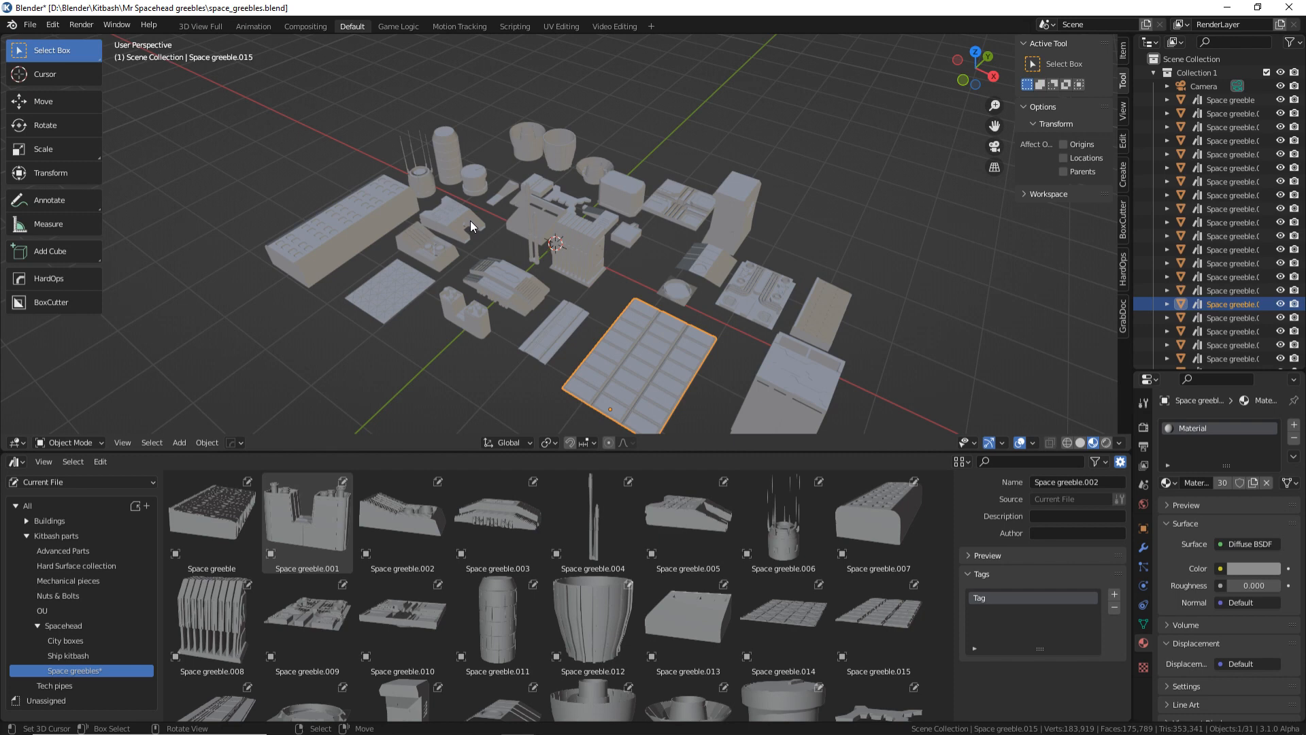
middle_click_drag(471, 220, 442, 259)
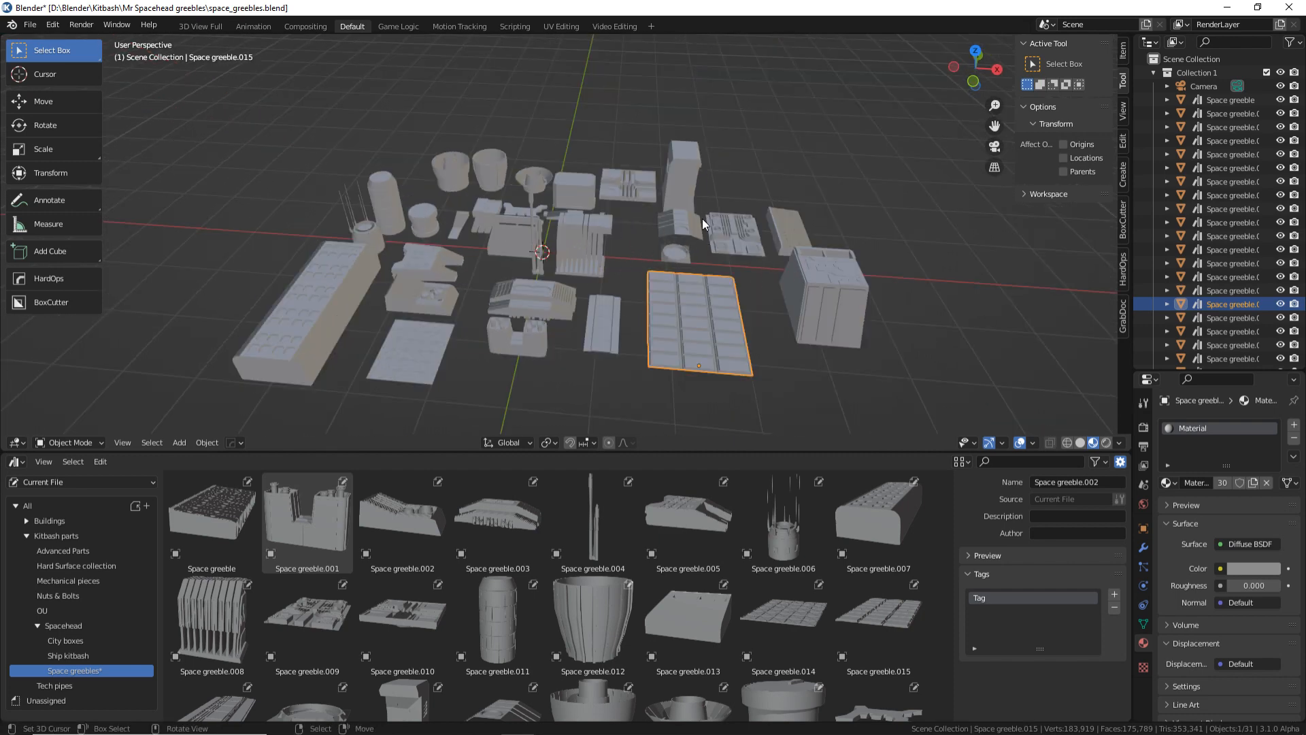
left_click(1201, 277)
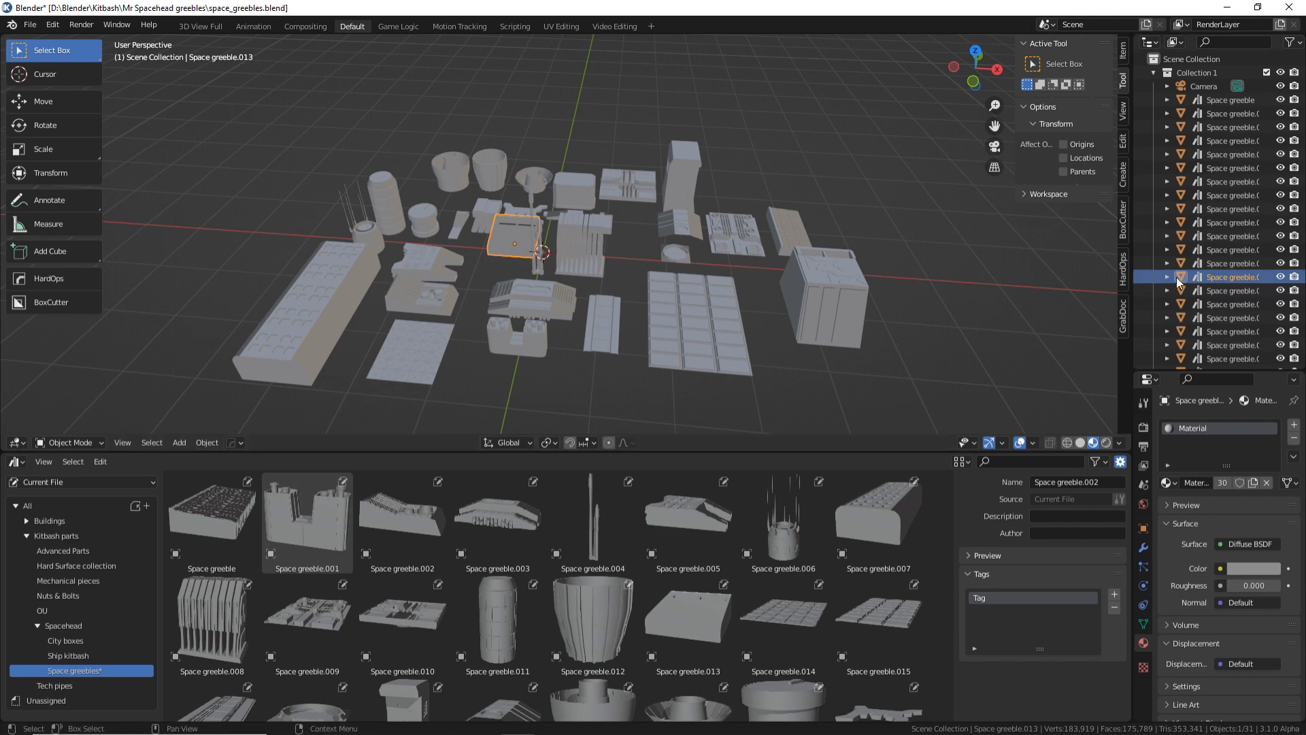
middle_click_drag(642, 241, 683, 292)
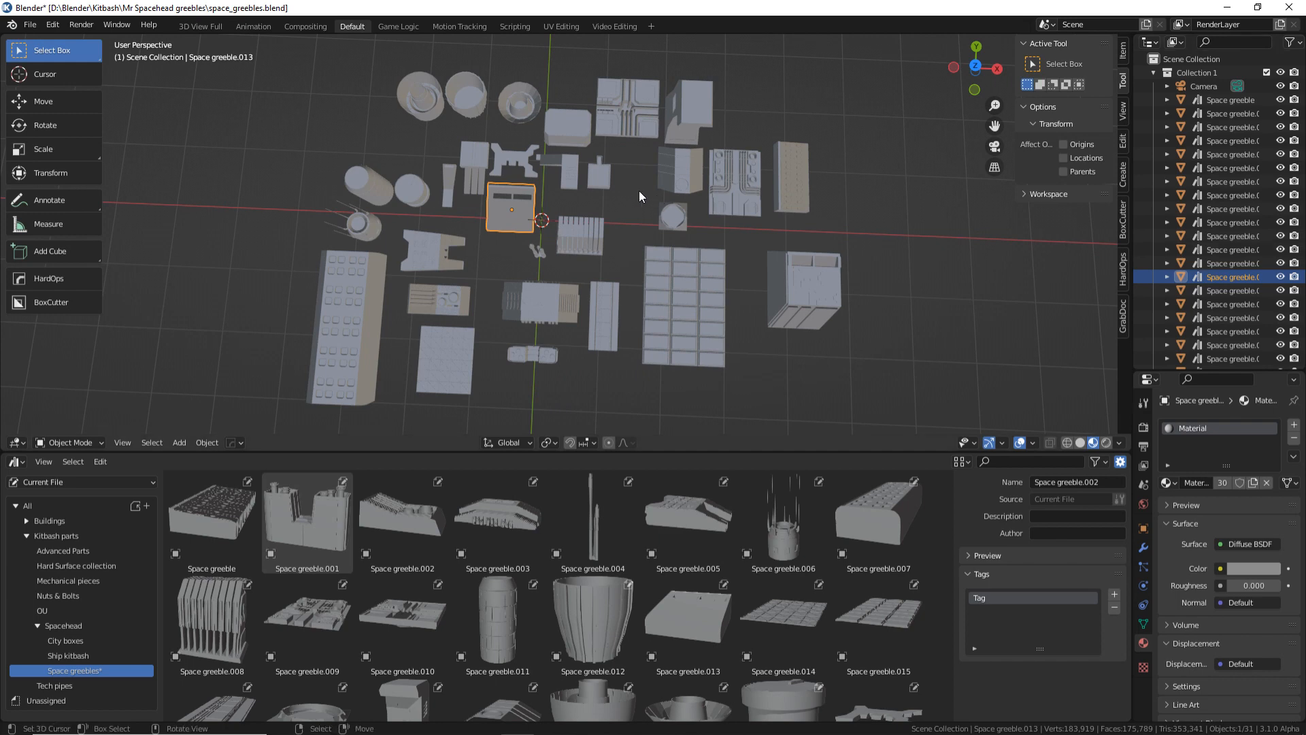
left_click(30, 24)
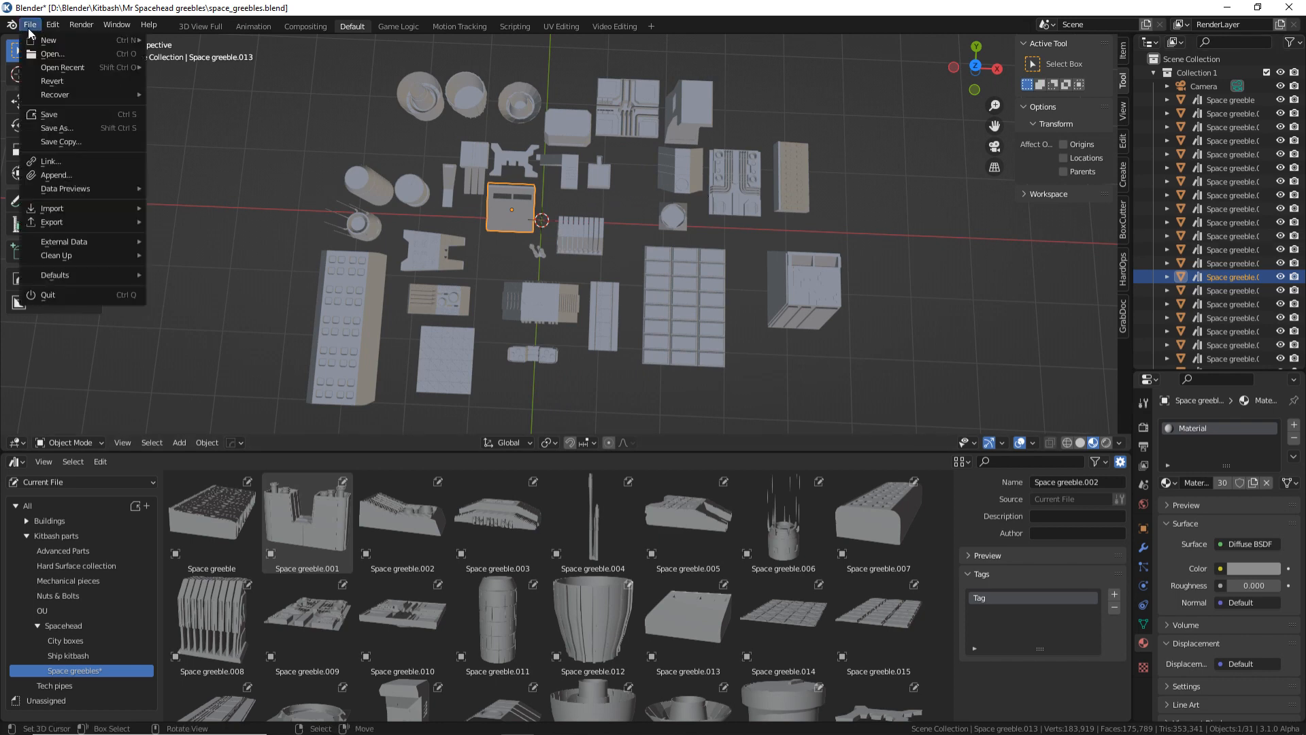
left_click(55, 114)
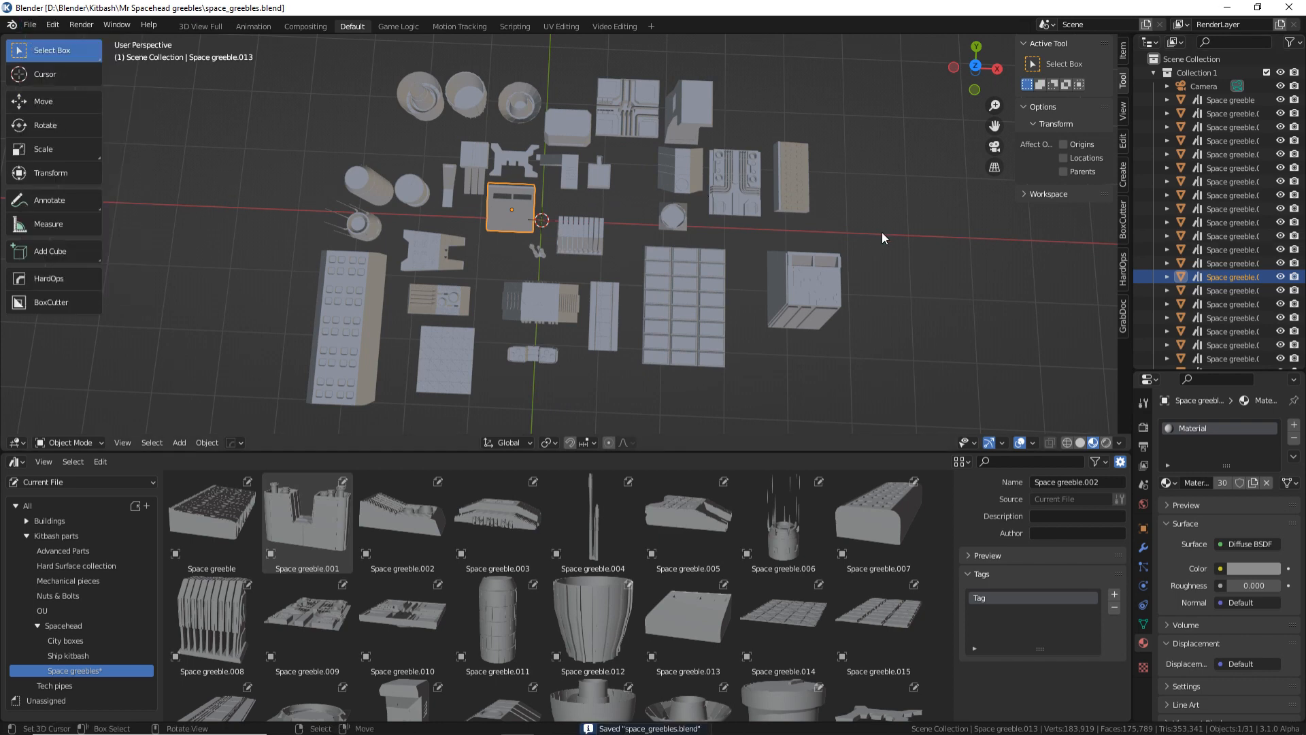
Step: Start a new General file and change the editor above the 3D viewport to the Asset Browser
left_click(38, 26)
mouse_move(41, 40)
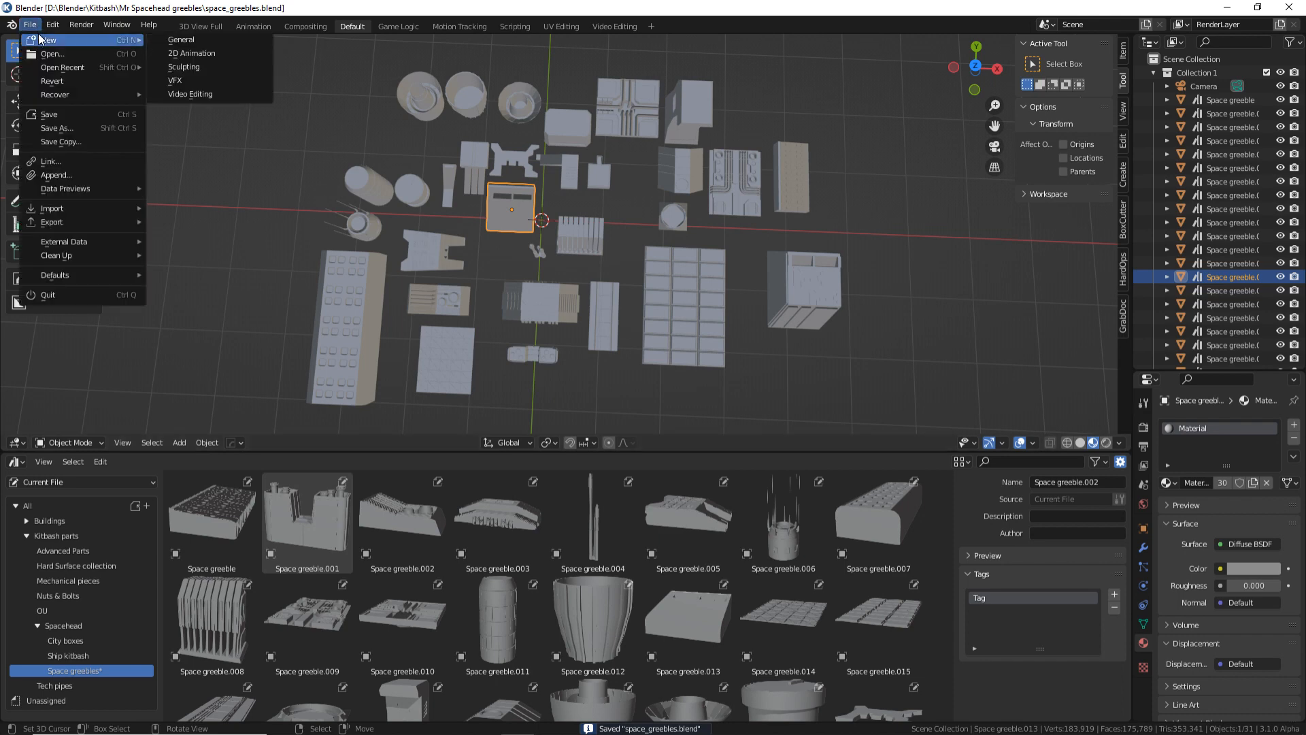
left_click(194, 41)
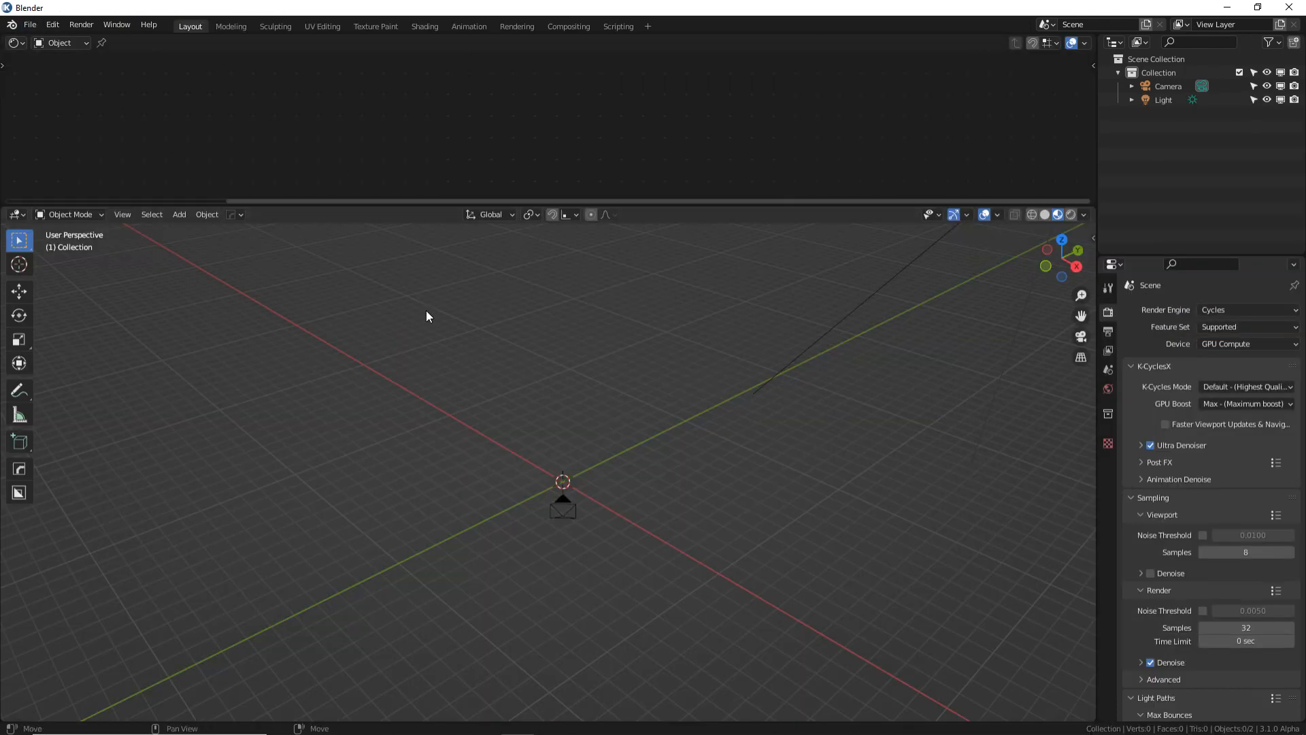
left_click(15, 43)
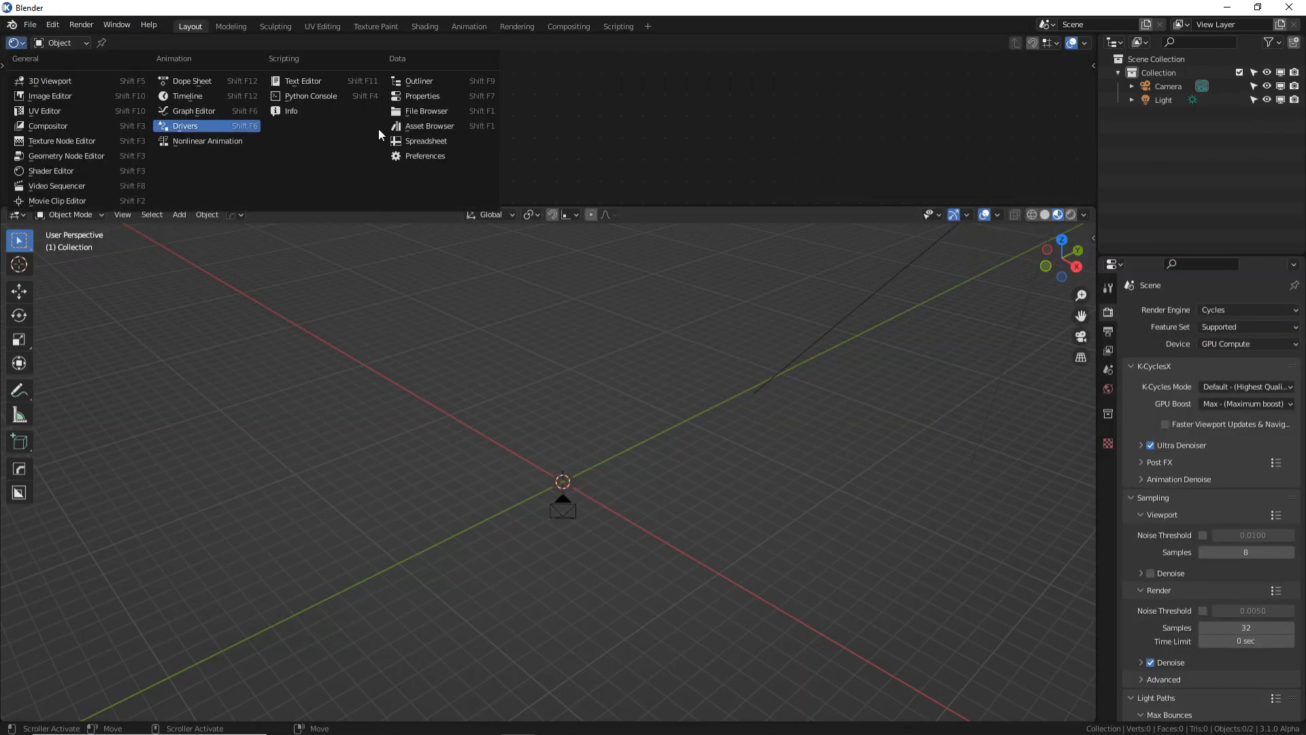
left_click(402, 127)
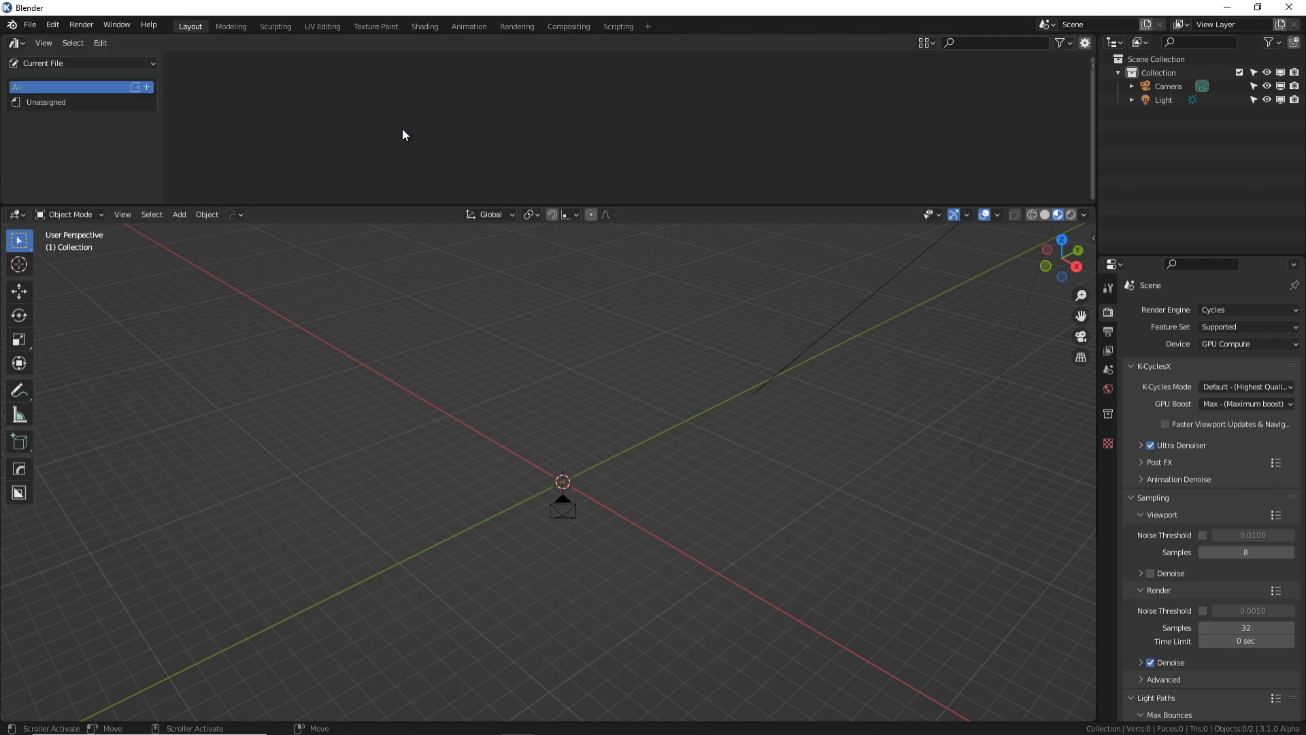
Step: Load the Kitbash asset library and show its Space greebles catalog under Kitbash parts, Spacehead
left_click(59, 63)
left_click(28, 116)
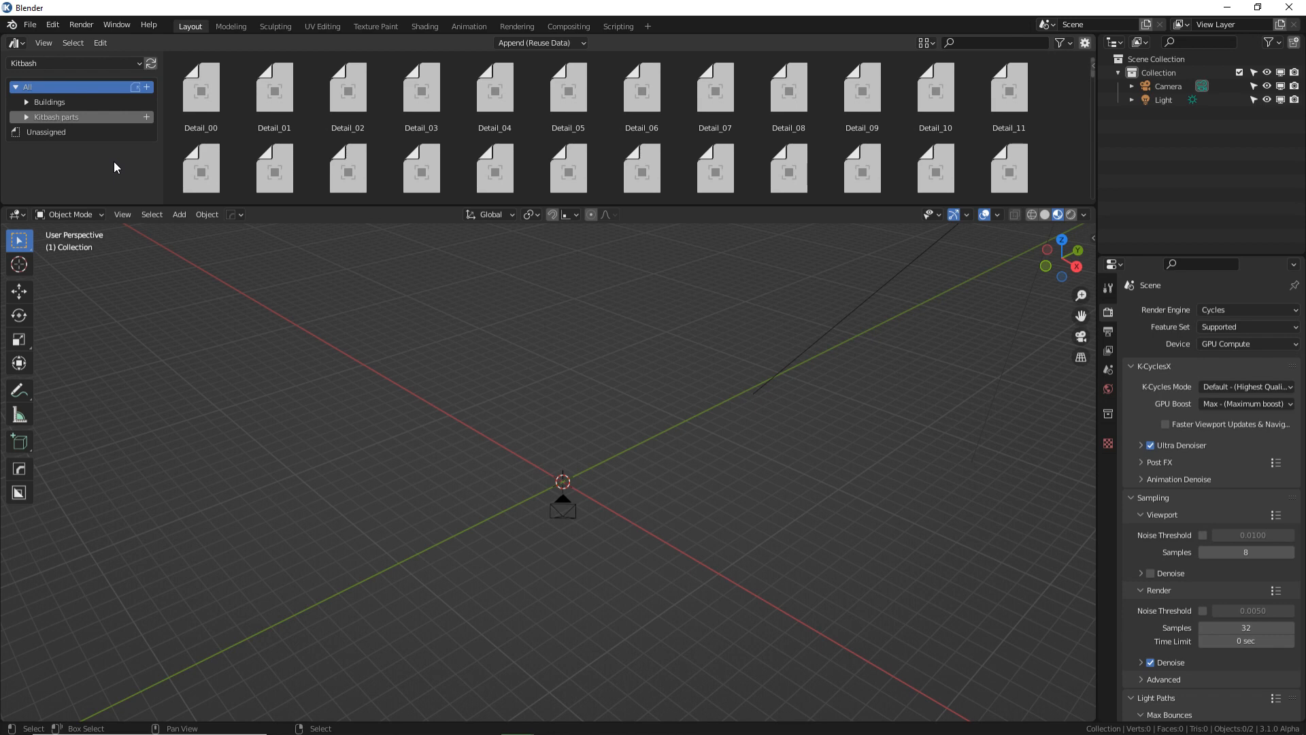
scroll(130, 171, "down", 2)
left_click(39, 160)
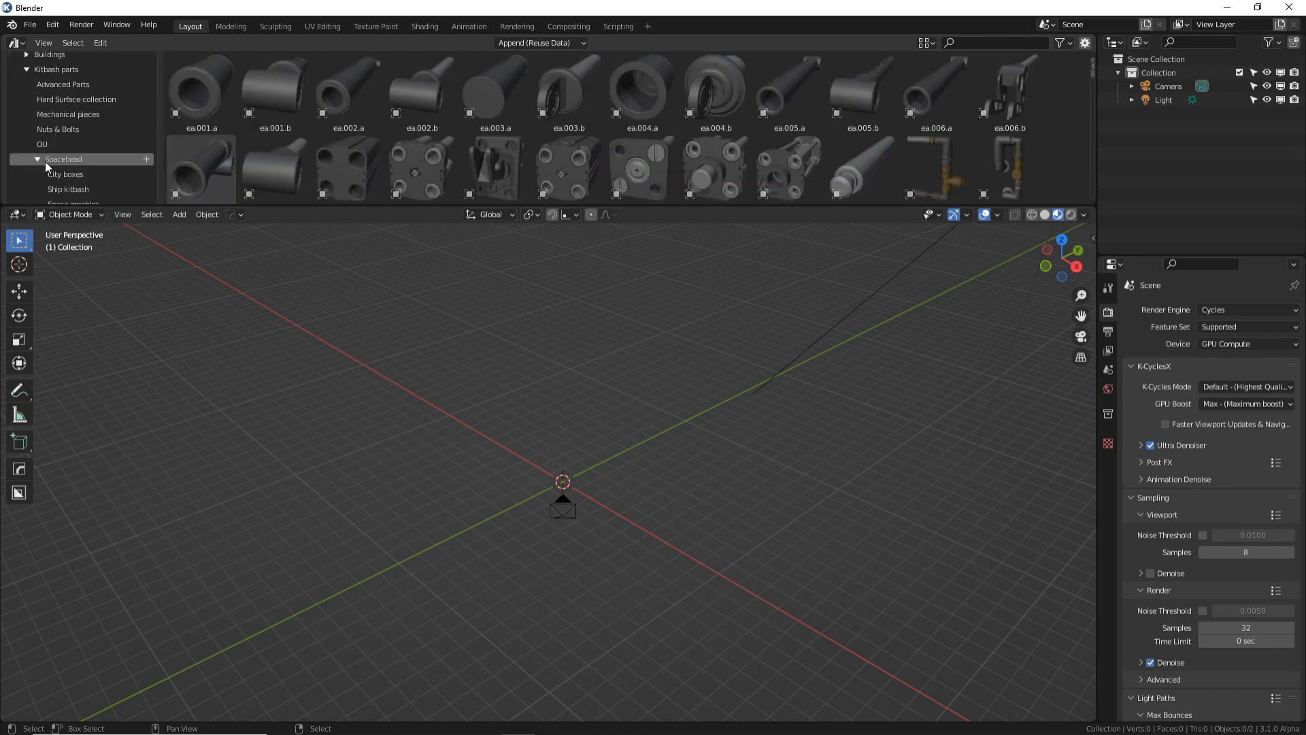
scroll(100, 166, "down", 3)
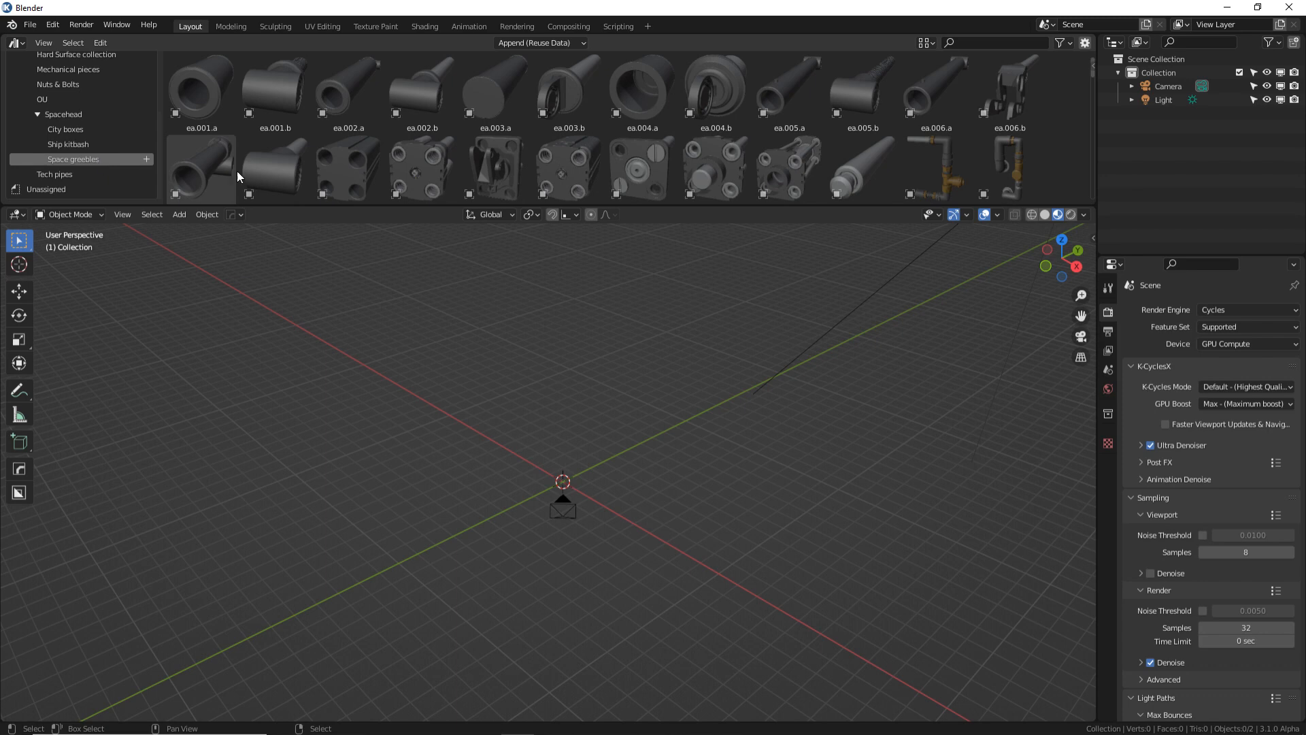
Step: Place the Space greeble.011 asset in the scene near the world origin and inspect it up close
left_click_drag(1009, 96, 576, 541)
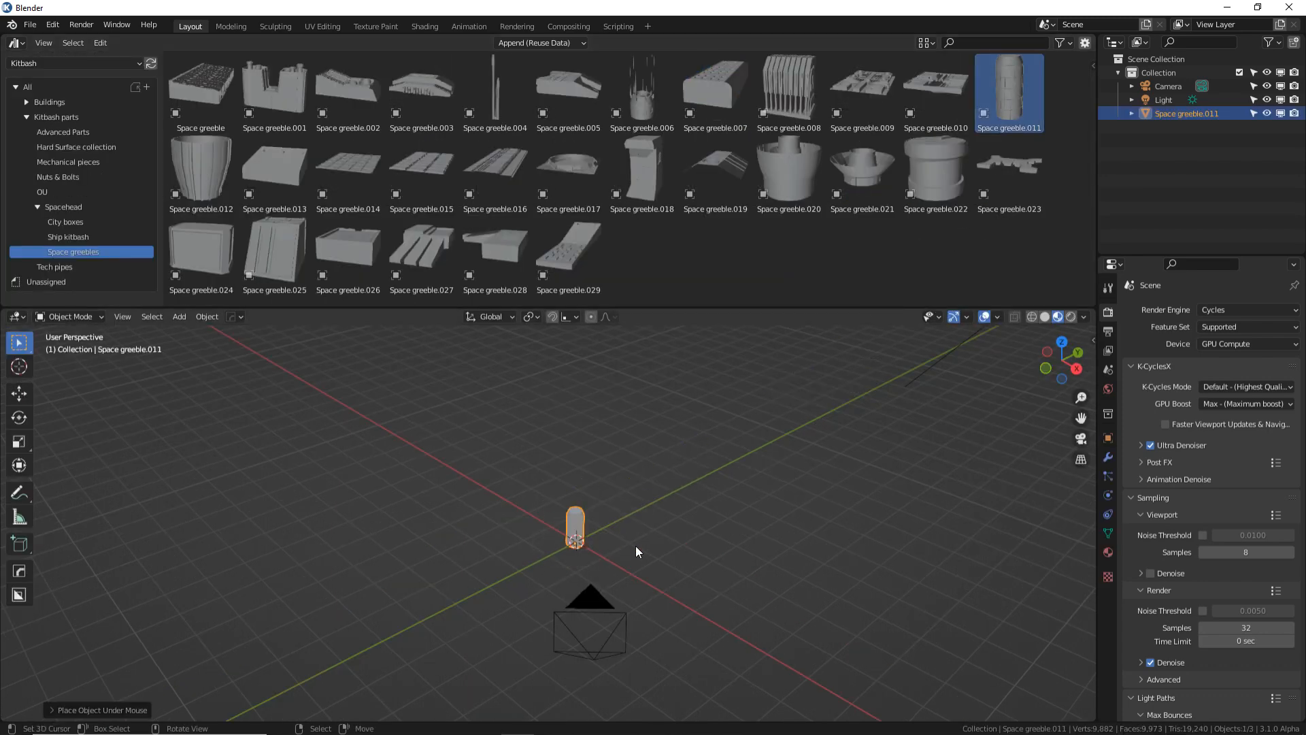
scroll(623, 560, "up", 6)
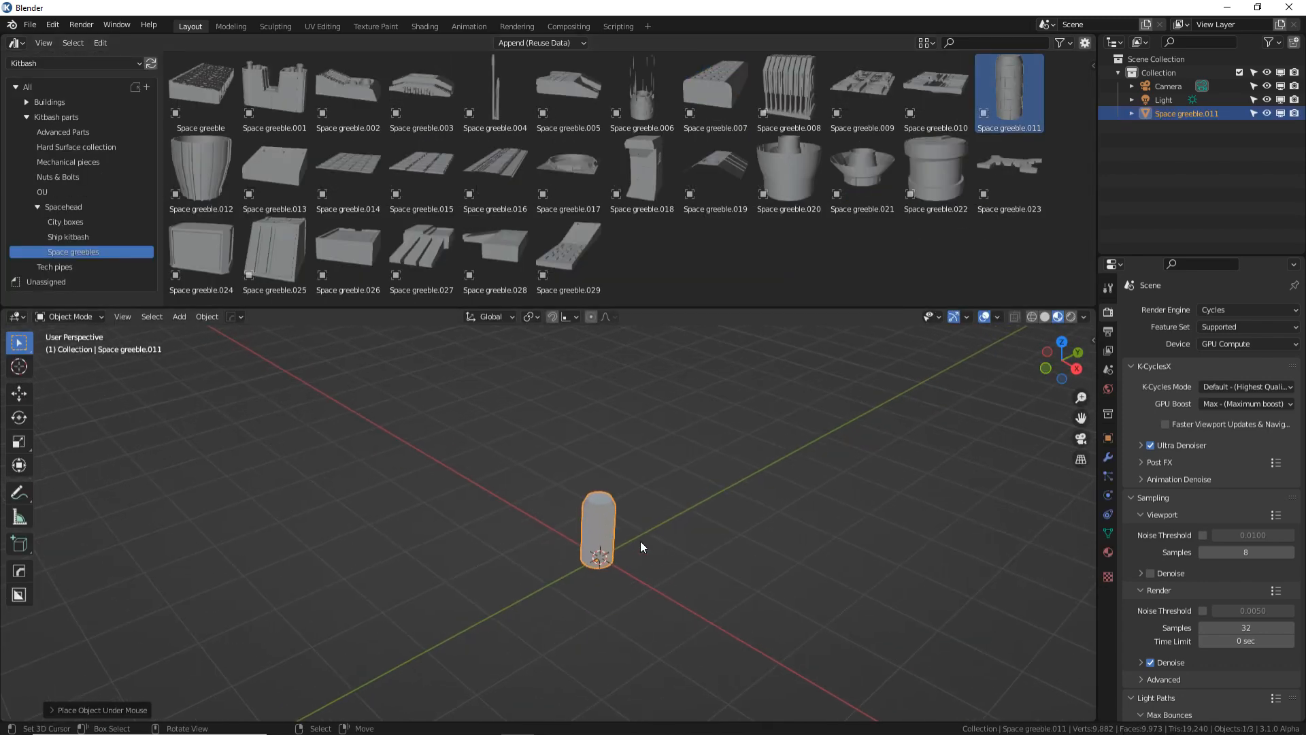
key("KP_Decimal")
middle_click_drag(1006, 537, 639, 544)
scroll(641, 573, "down", 8)
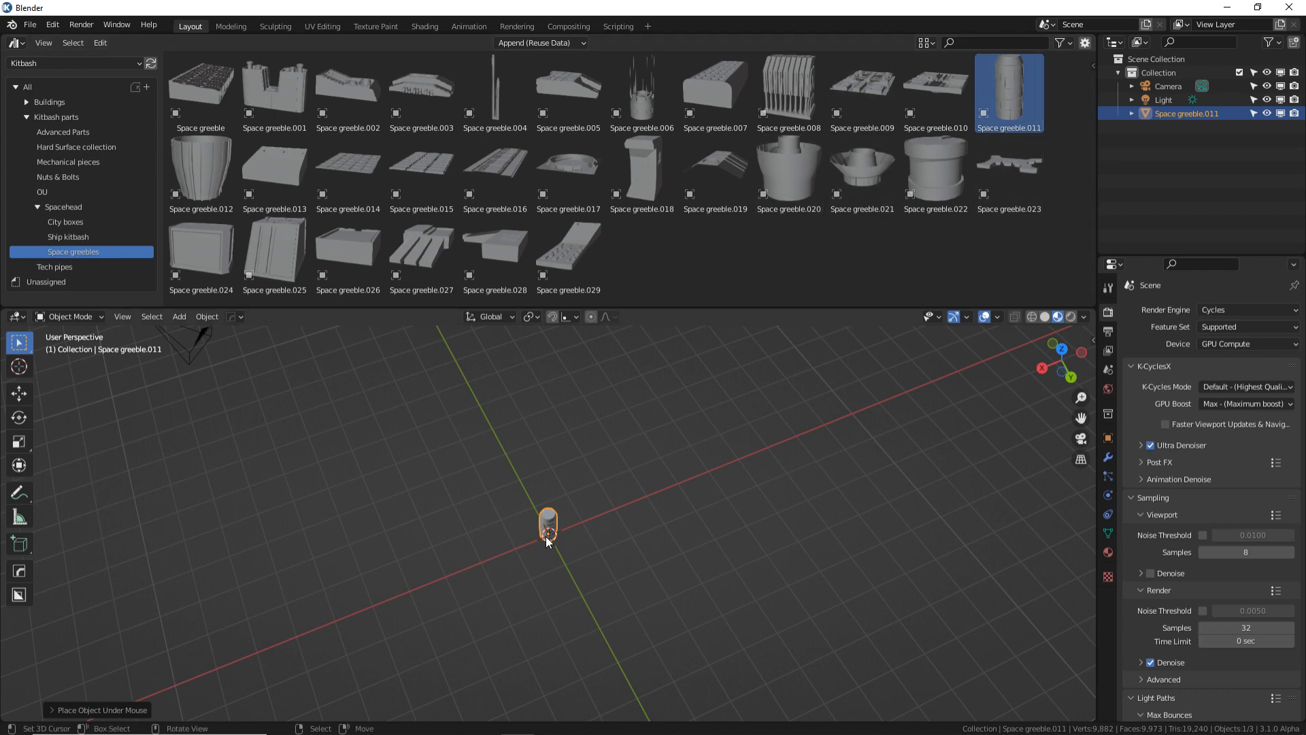
scroll(585, 547, "up", 8)
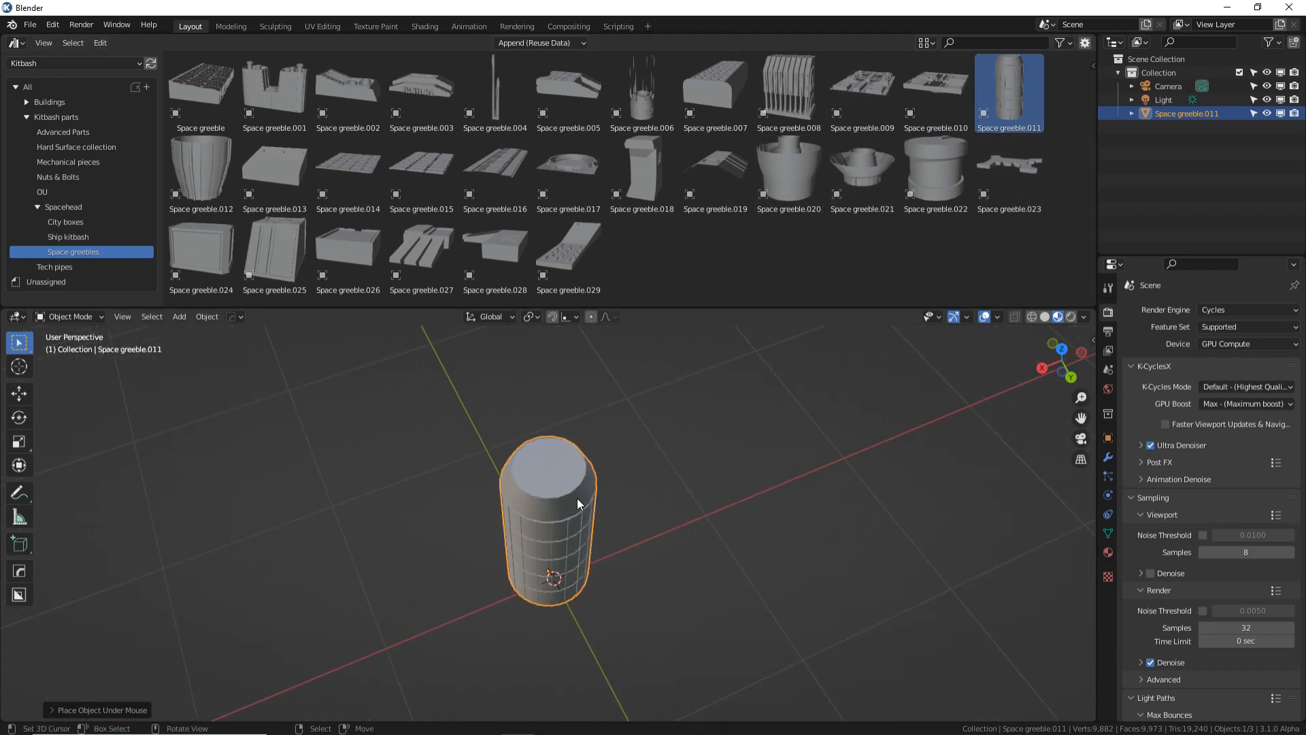
middle_click_drag(583, 478, 586, 452)
Step: Move the 3D cursor away from the cylindrical greeble and select the Space greeble.020 asset
right_click(911, 443, "shift")
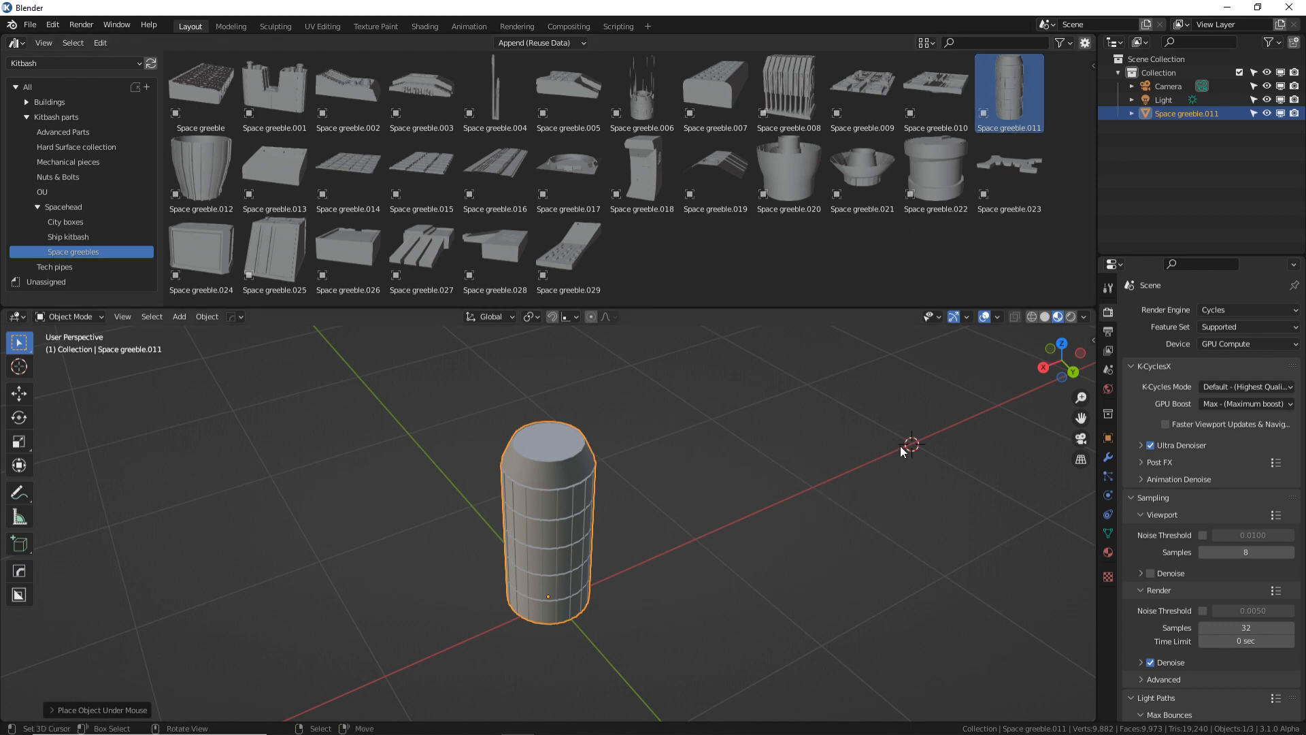
scroll(900, 446, "down", 6)
left_click(786, 181)
left_click_drag(786, 181, 818, 161)
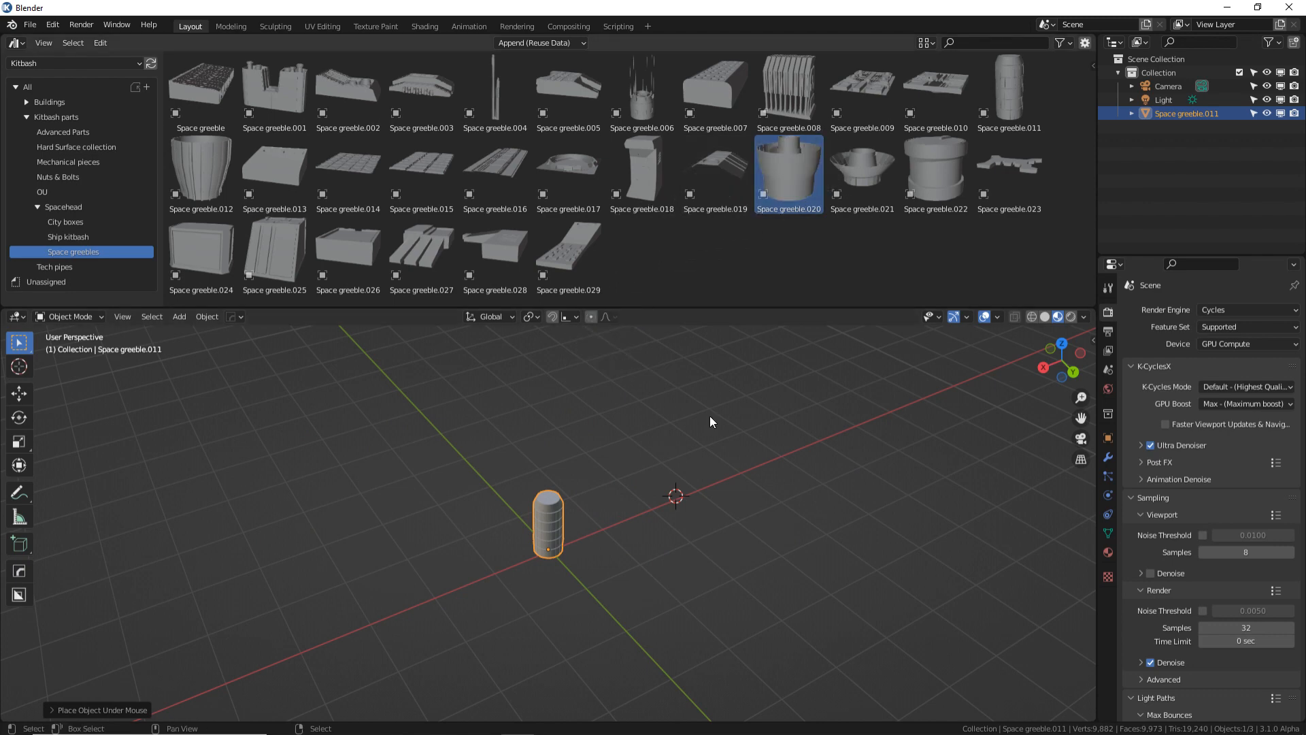
Step: Place the Space greeble.020 asset on the side surface of the cylinder and scale it down to a small fitting
scroll(638, 574, "up", 8)
middle_click_drag(572, 499, 604, 477)
left_click_drag(778, 168, 603, 618)
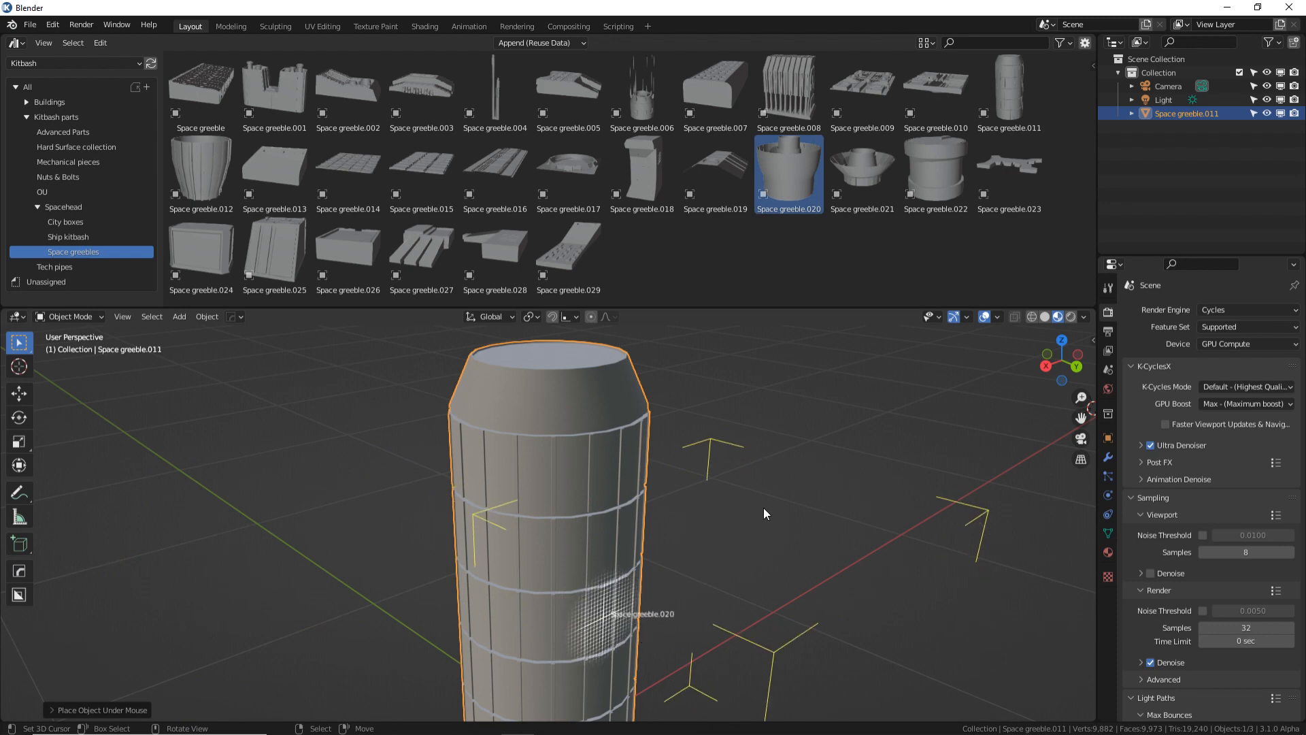
left_click_drag(603, 618, 603, 617)
key("s")
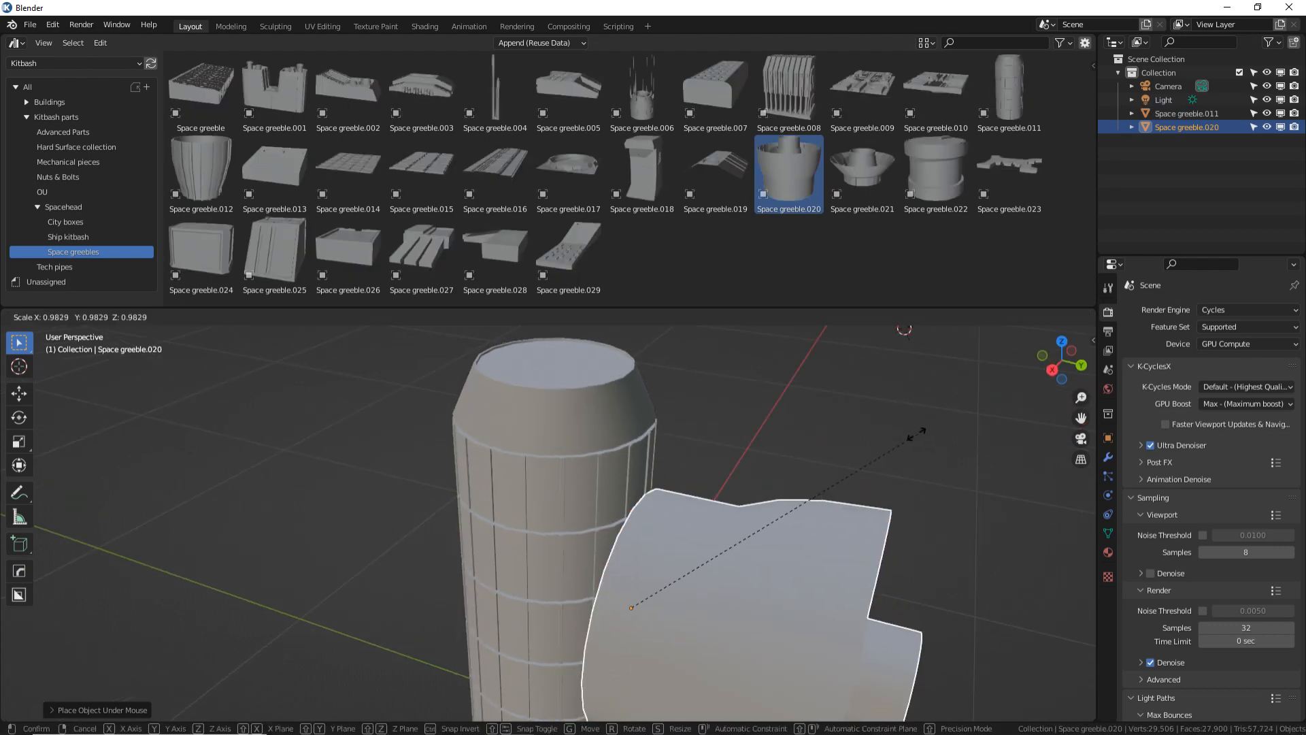
left_click(695, 563)
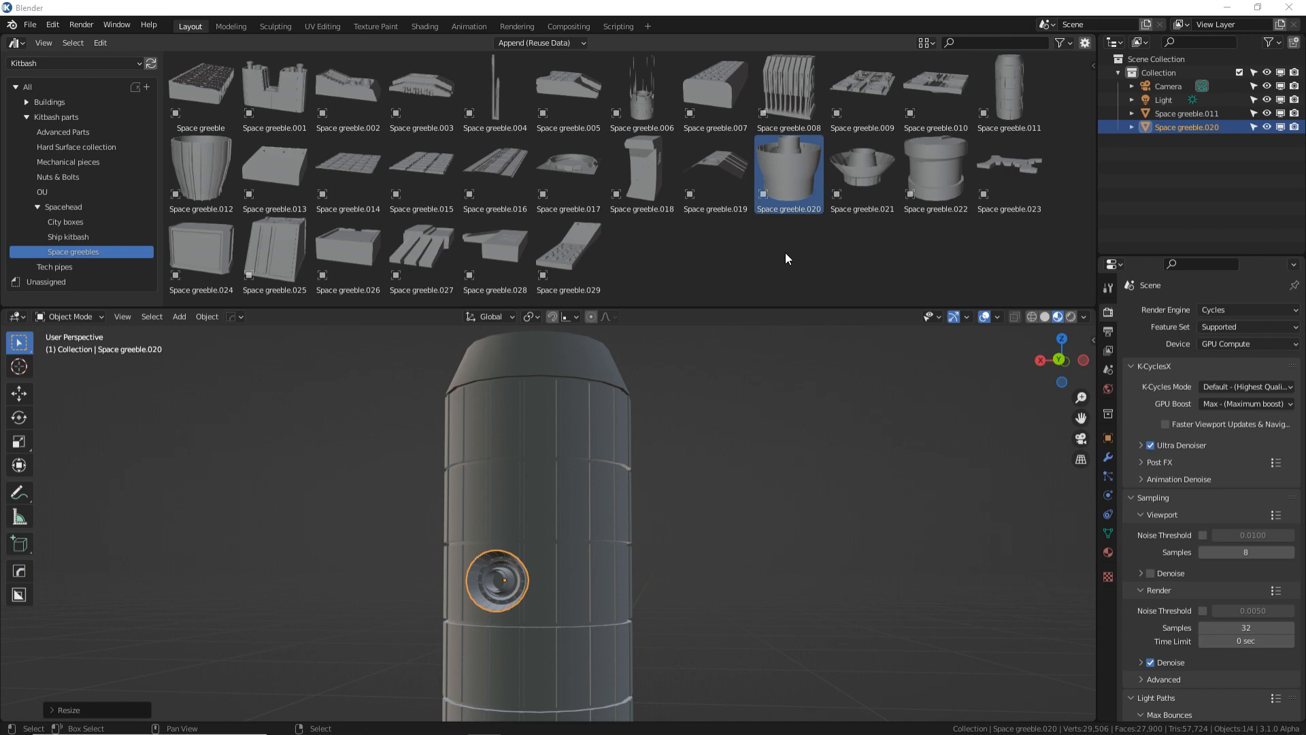
middle_click_drag(598, 382, 632, 433)
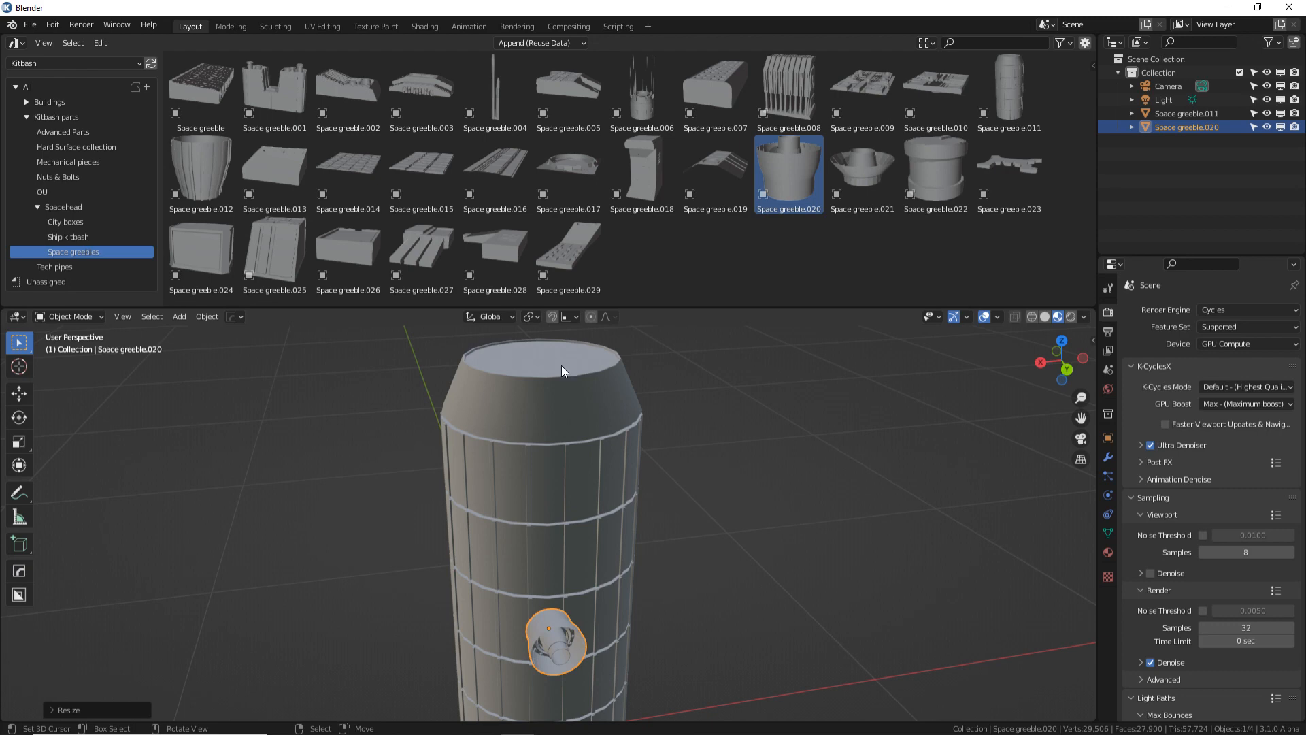
middle_click_drag(561, 365, 736, 431)
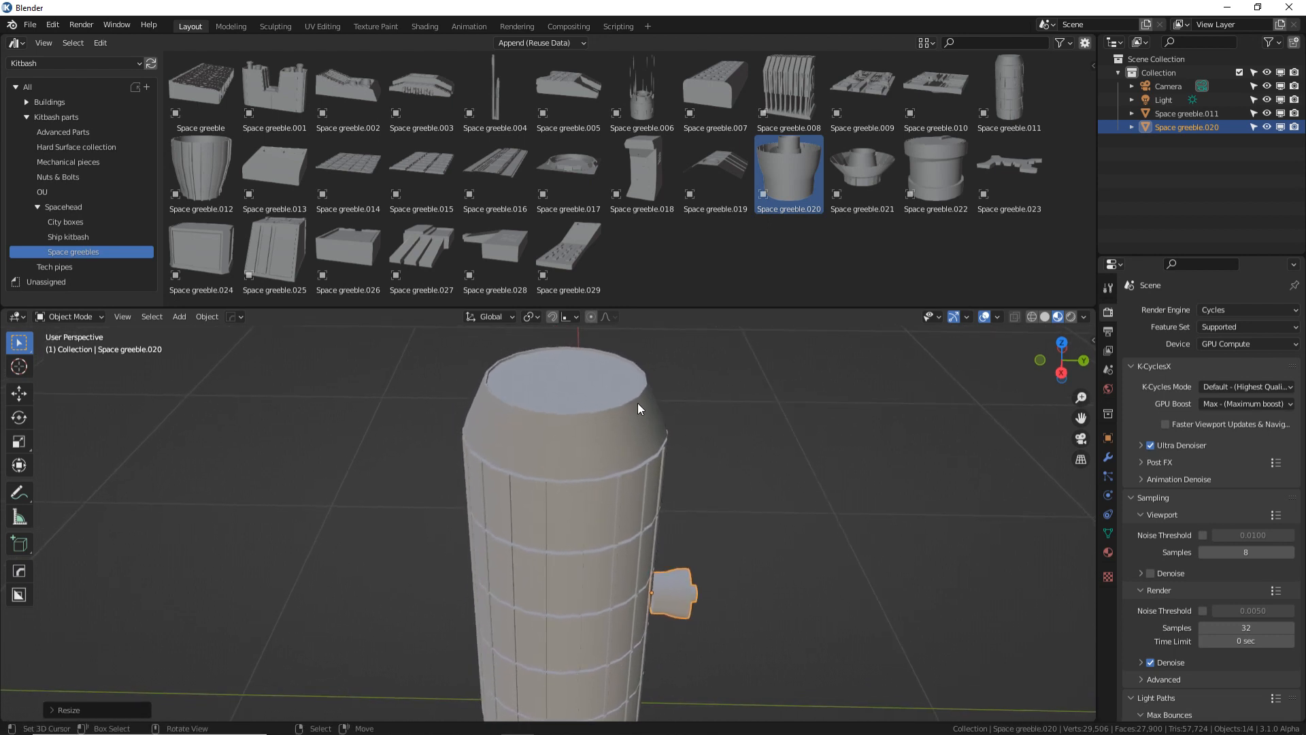
middle_click_drag(639, 403, 610, 406)
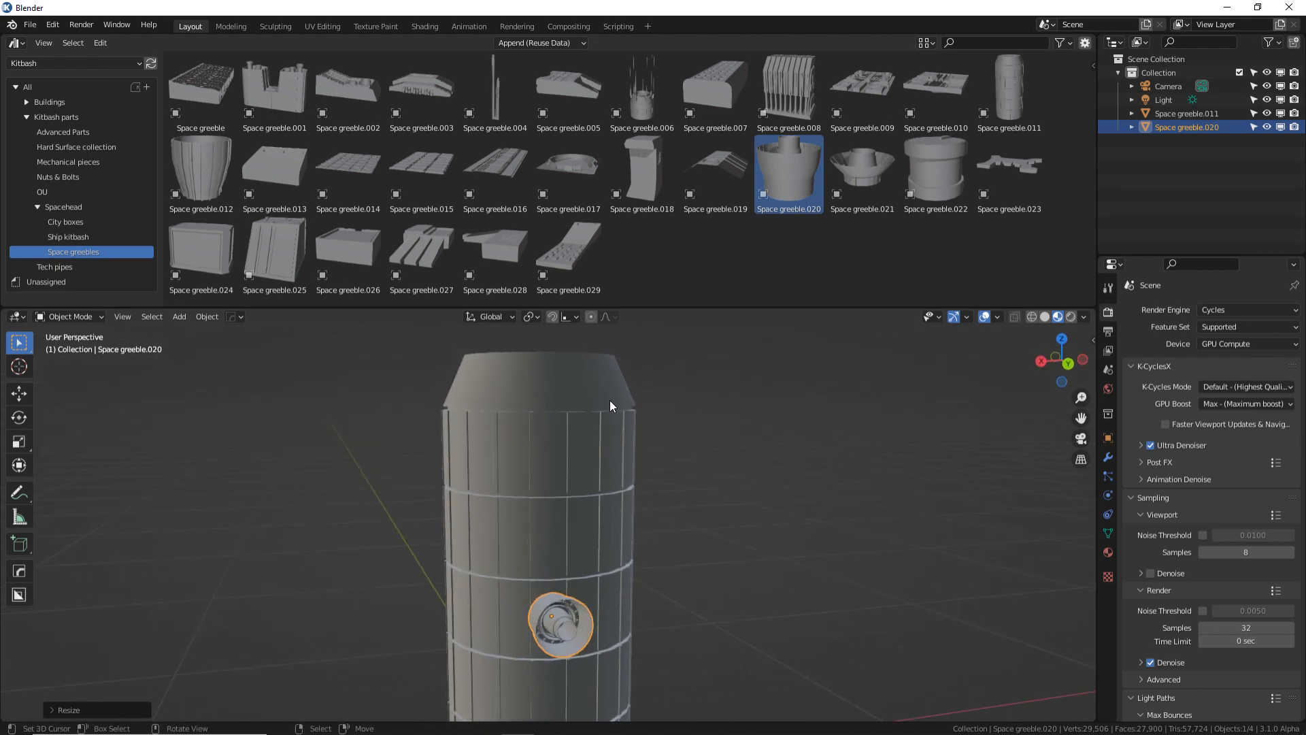
left_click(783, 259)
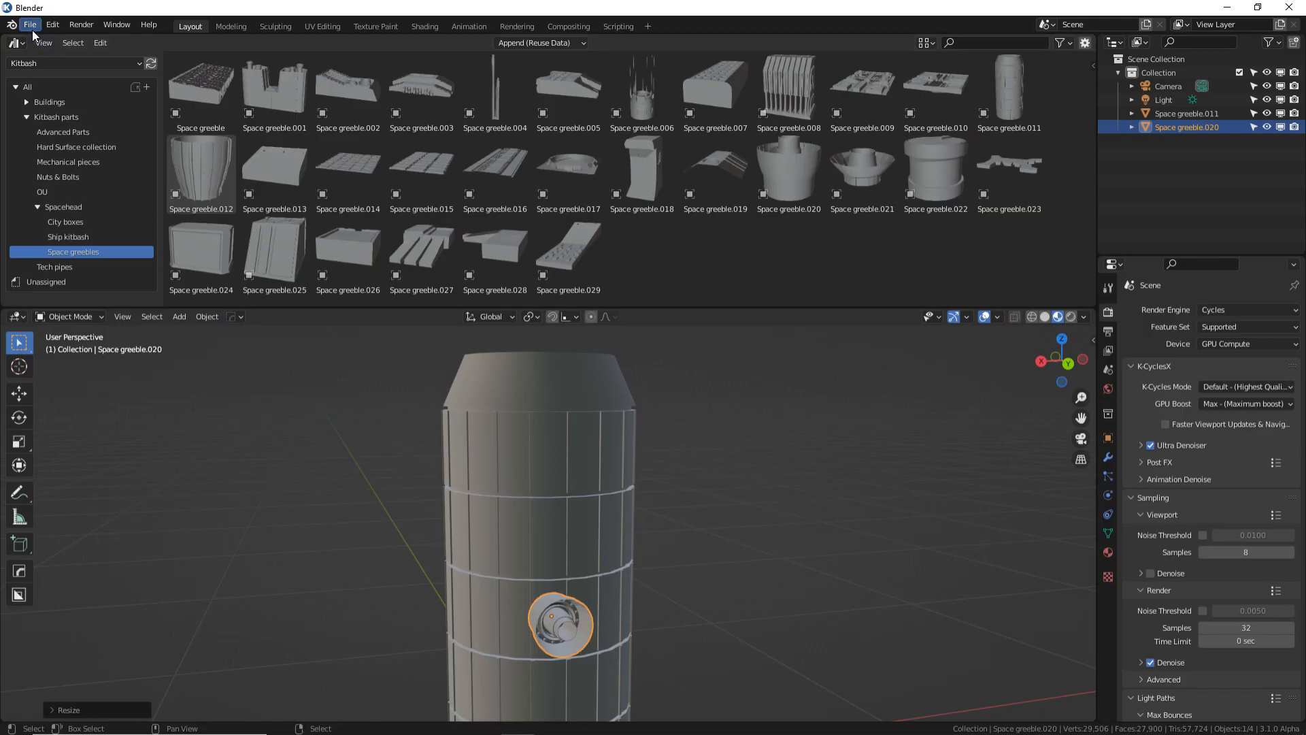
Step: Start another new General file, discarding the greeble test scene
left_click(32, 30)
mouse_move(38, 38)
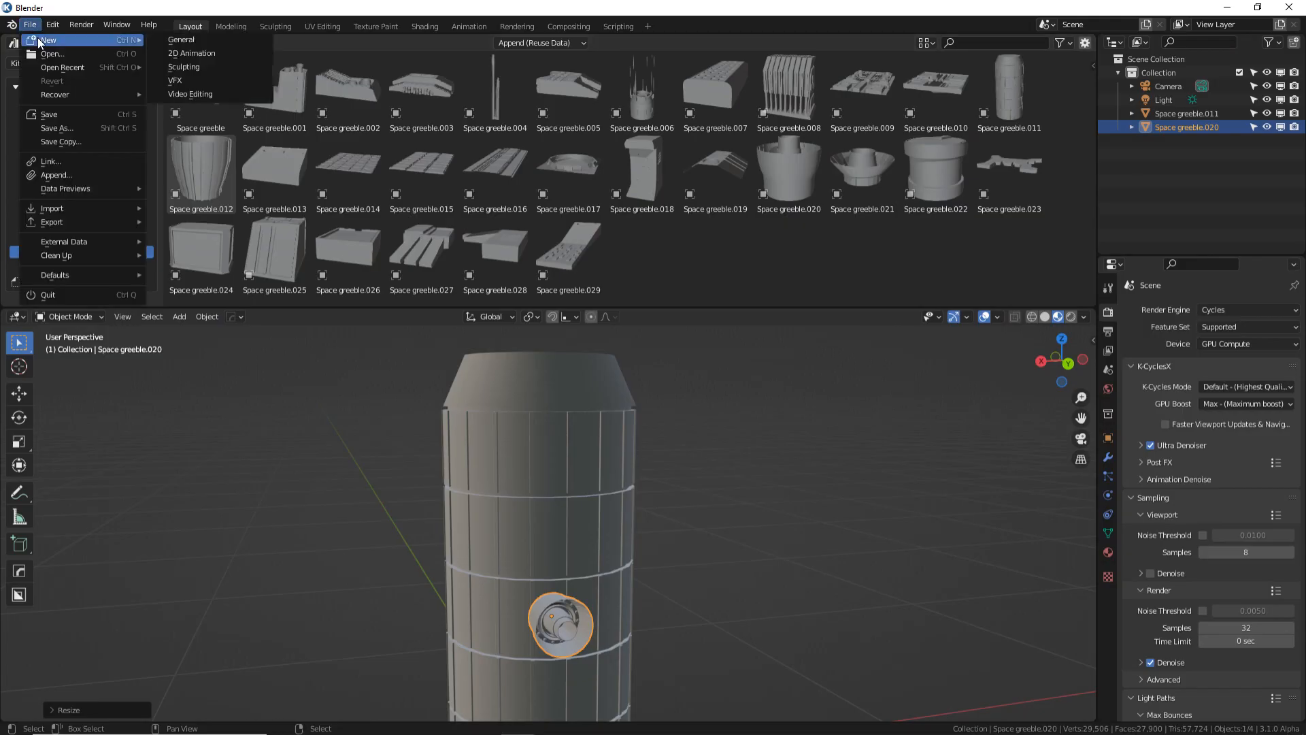
left_click(156, 40)
left_click(660, 402)
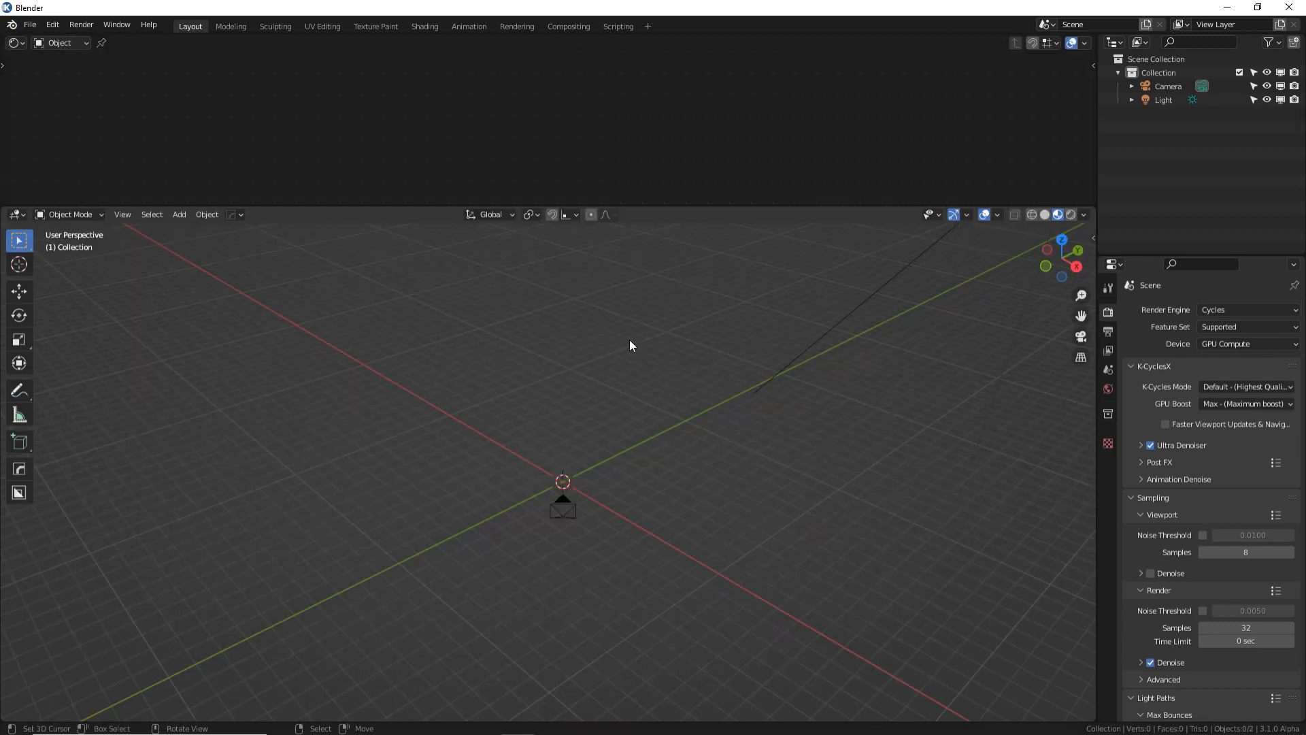
left_click_drag(644, 206, 635, 221)
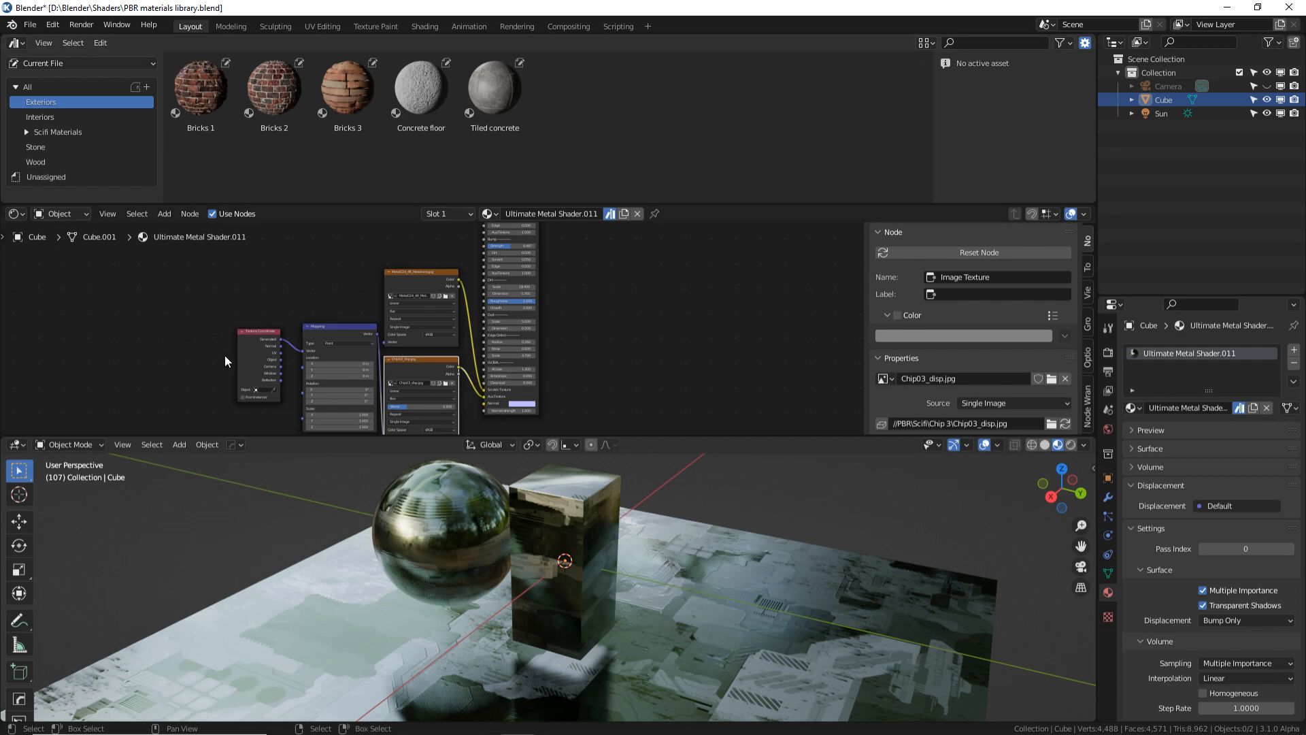
Step: Select the sample mesh of sphere, block and floor in the PBR materials library scene
middle_click_drag(222, 381, 235, 352)
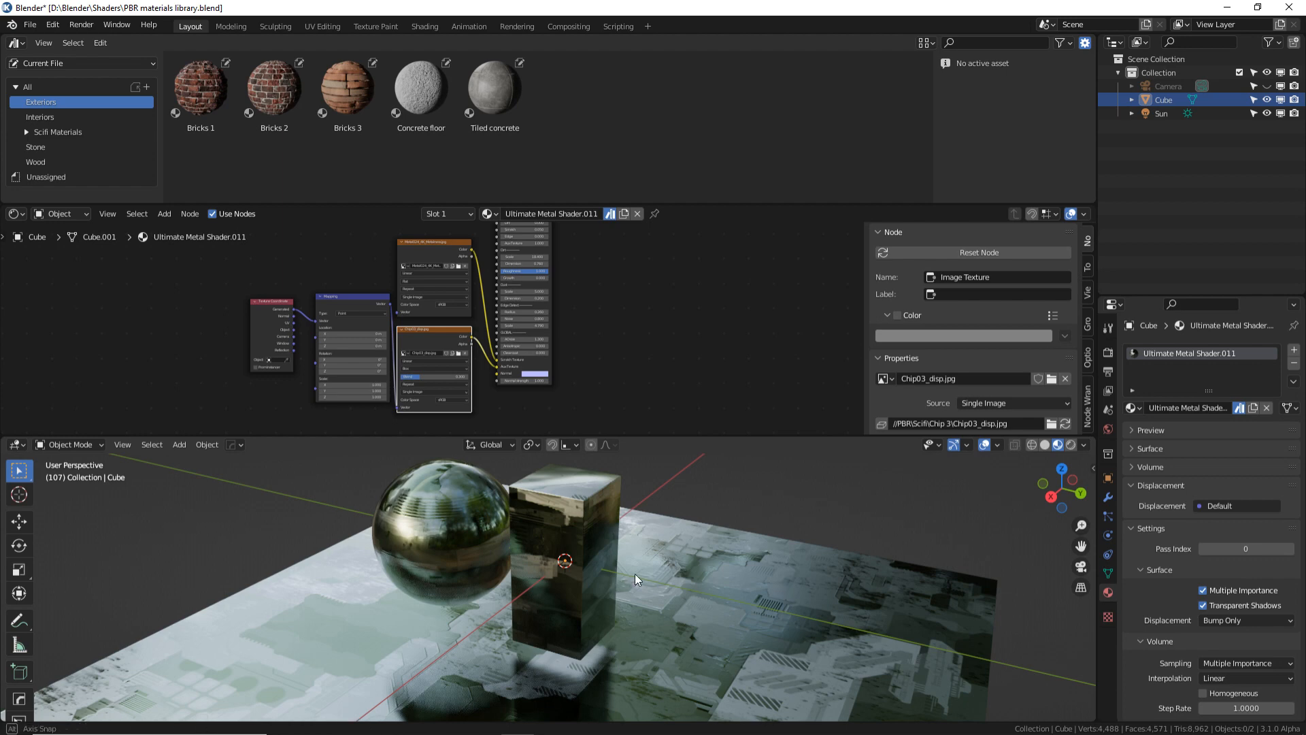
middle_click_drag(635, 573, 574, 545)
left_click(575, 544)
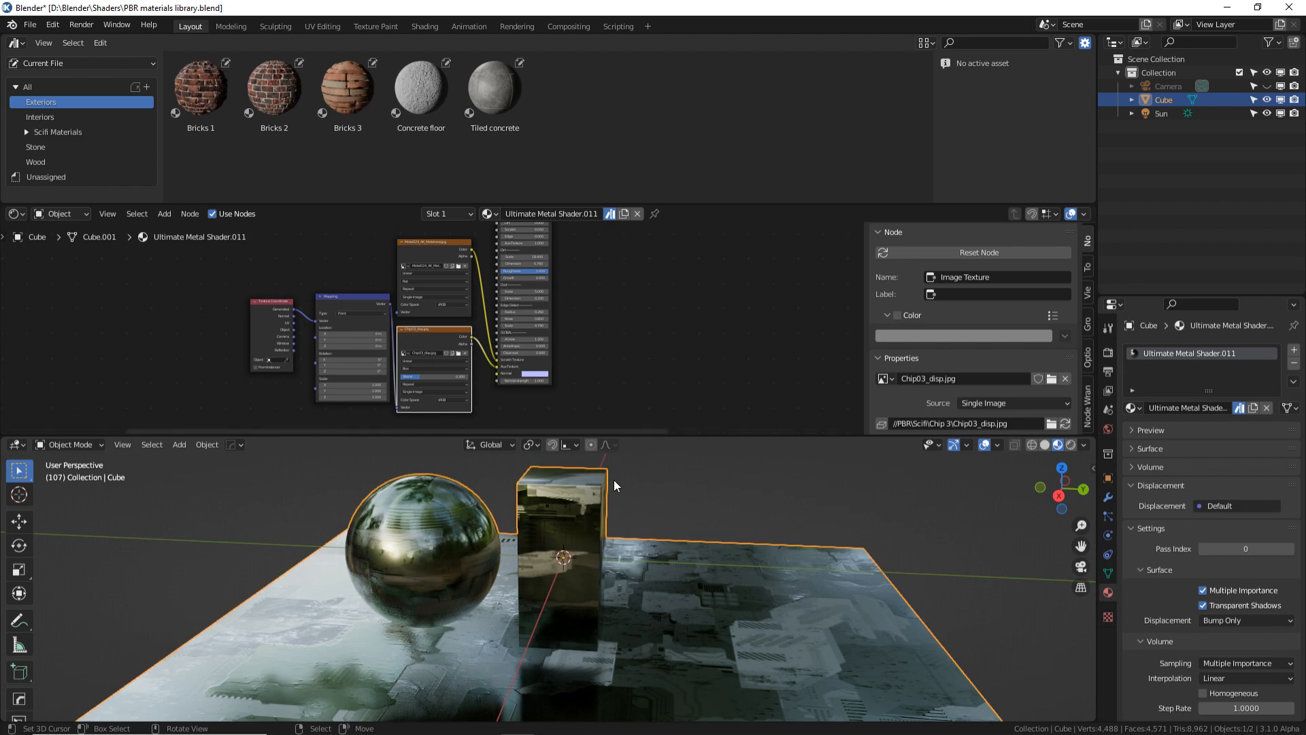
Step: Remove the current material slot from the sample mesh and create a new material named Chip
middle_click_drag(561, 510, 652, 589)
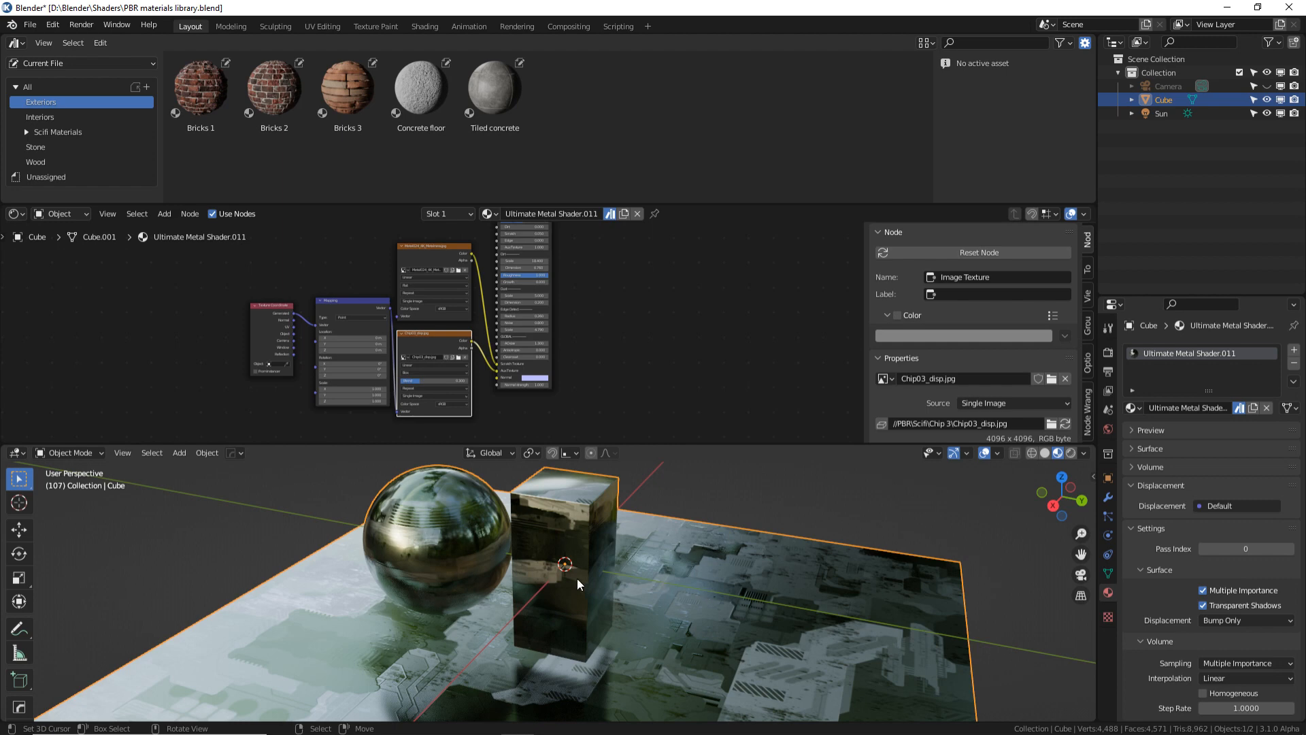
middle_click_drag(701, 556, 699, 526)
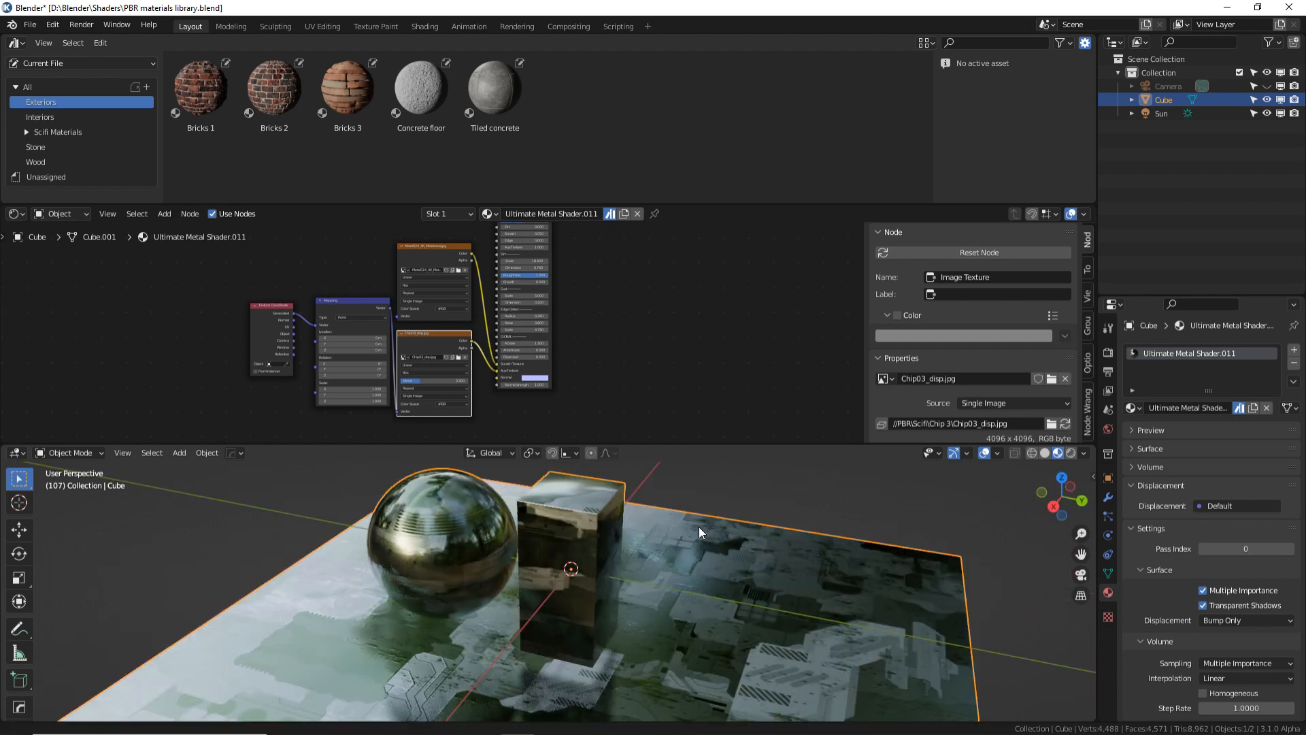
left_click(1294, 364)
left_click(1252, 407)
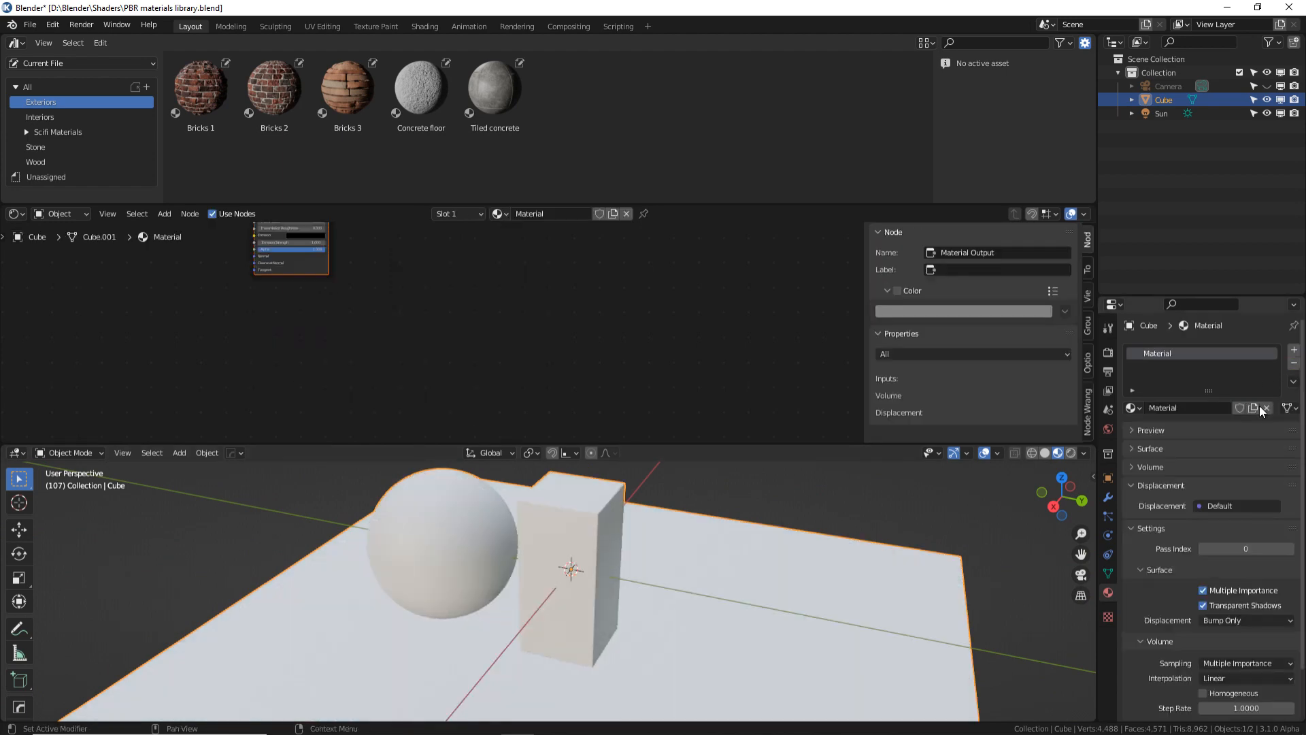
double_click(1204, 406)
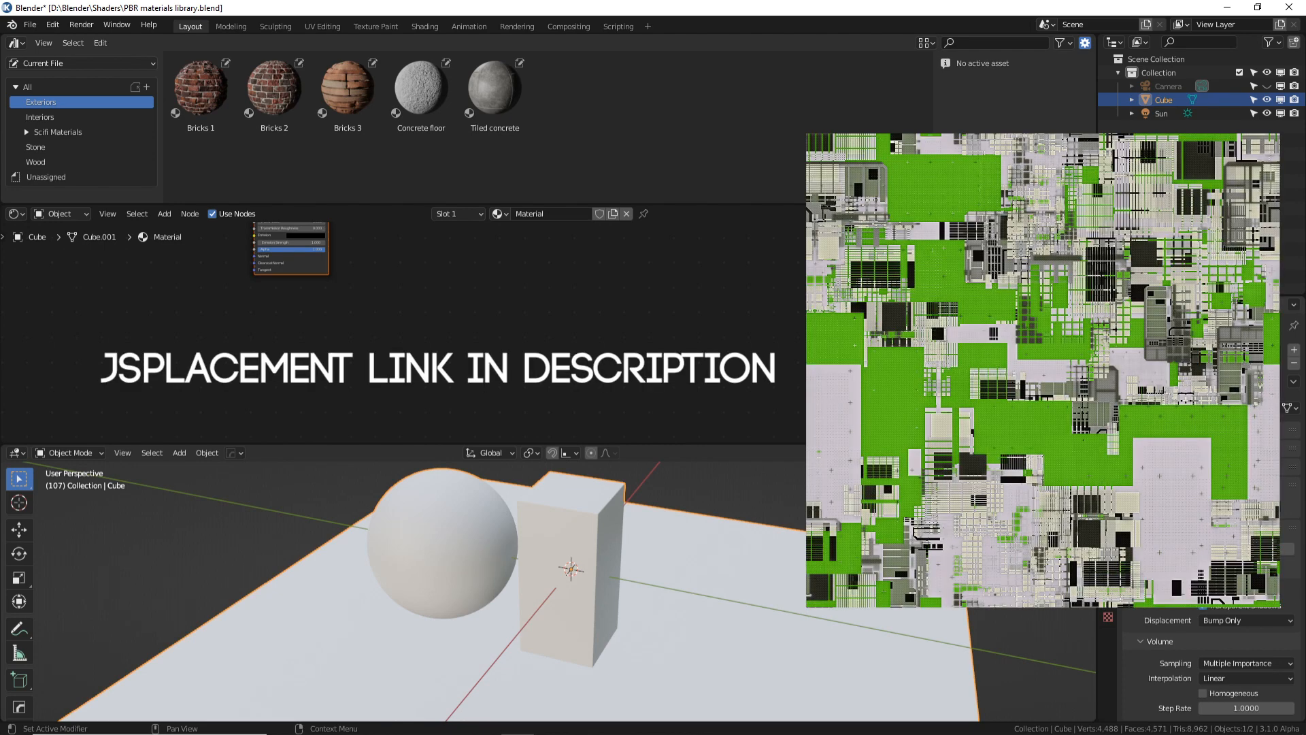
type("Chip")
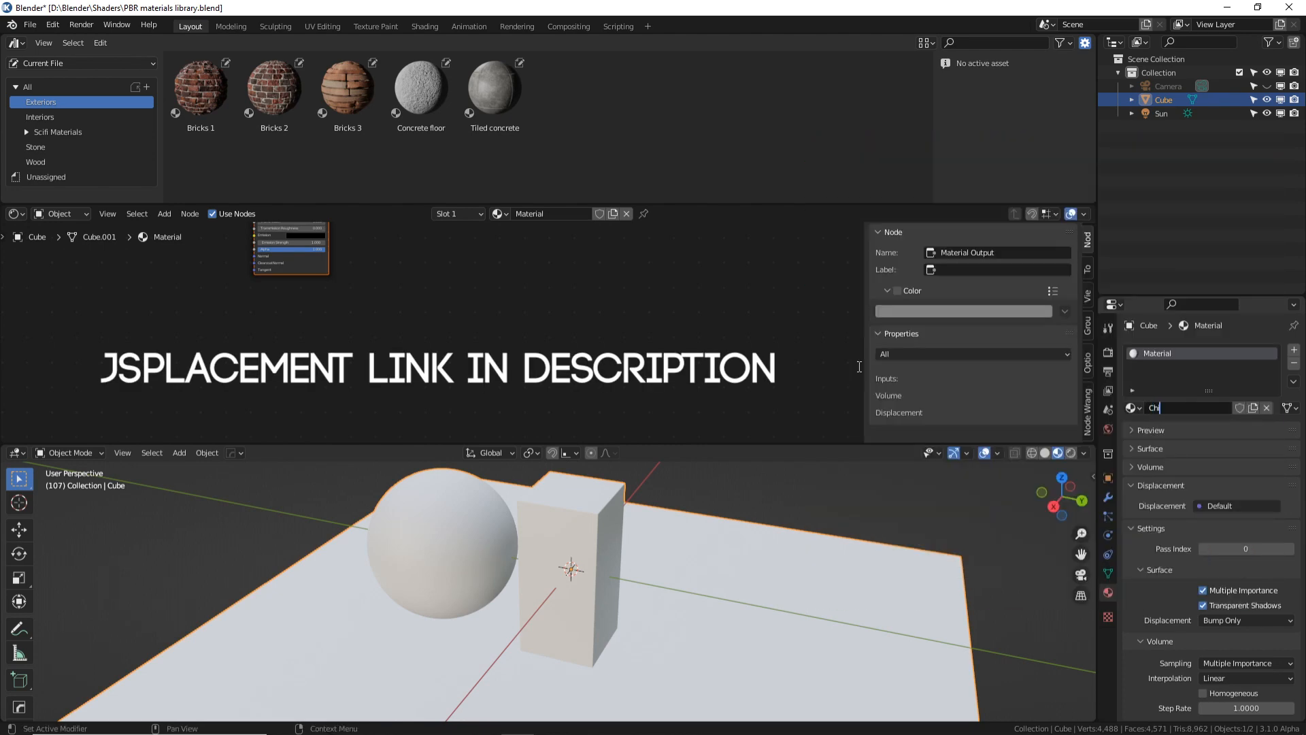
key("Return")
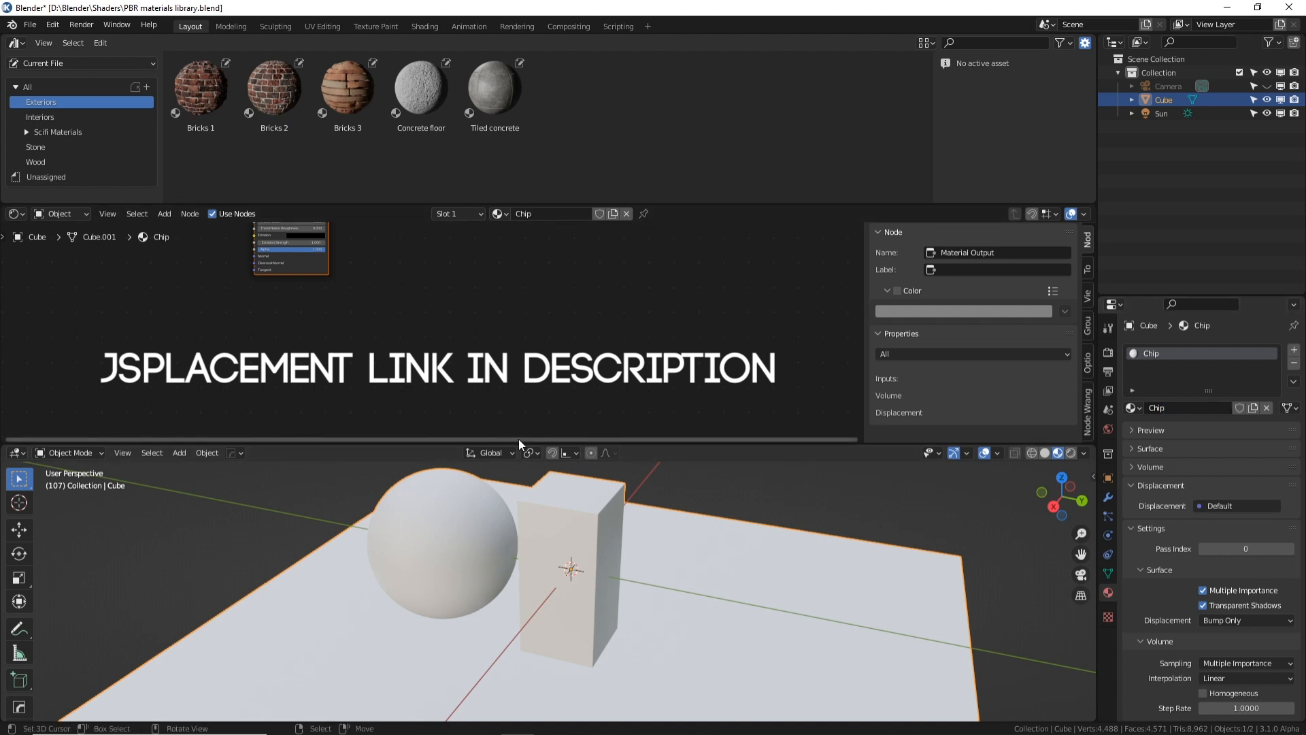
Step: Enlarge the shader node editor and hide its sidebar so both nodes of the Chip material have room
left_click_drag(405, 205, 439, 60)
left_click_drag(728, 443, 727, 484)
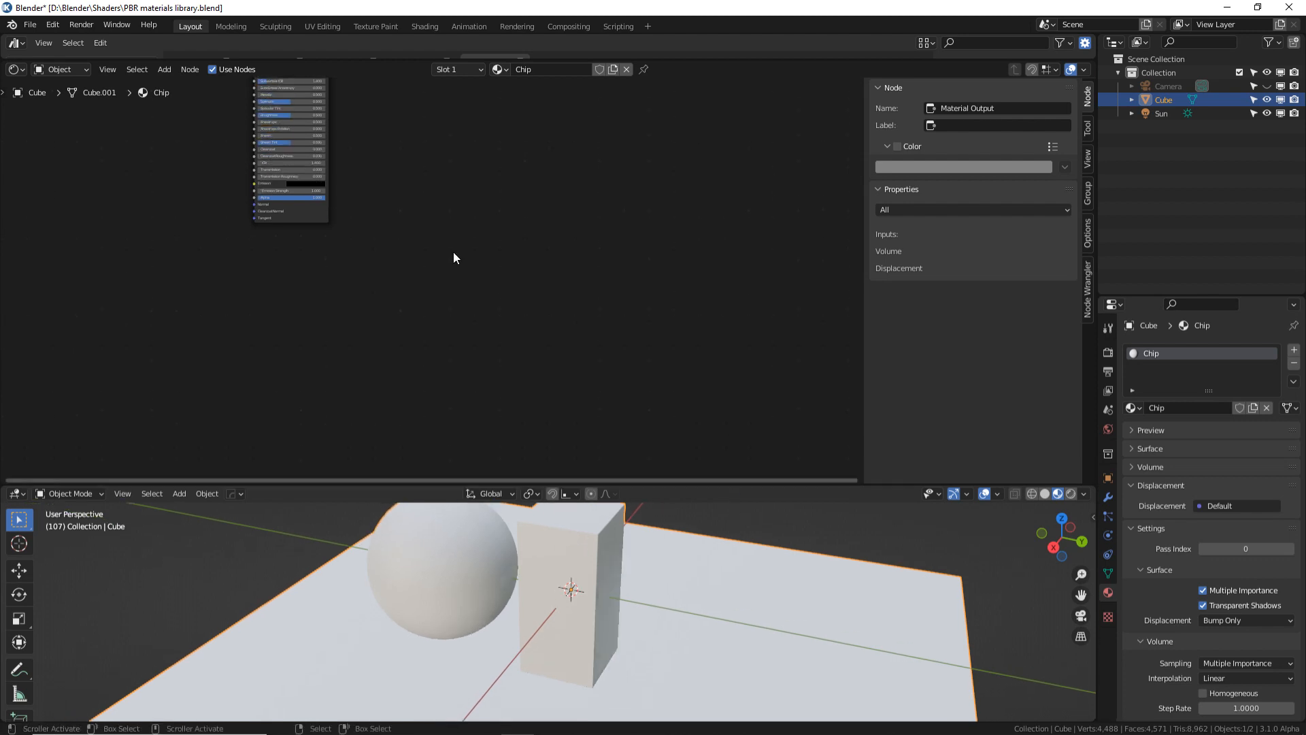
middle_click_drag(382, 207, 660, 391)
scroll(693, 364, "up", 5)
key("n")
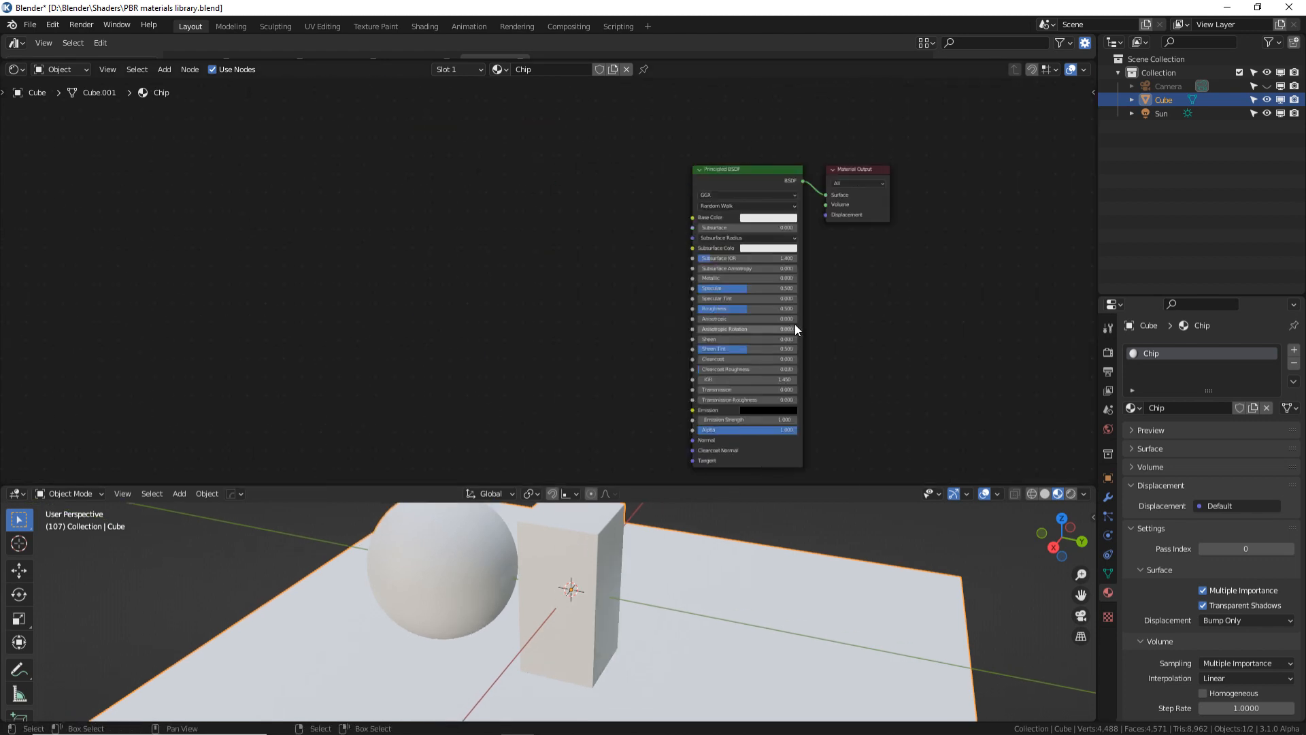
middle_click_drag(883, 298, 931, 281)
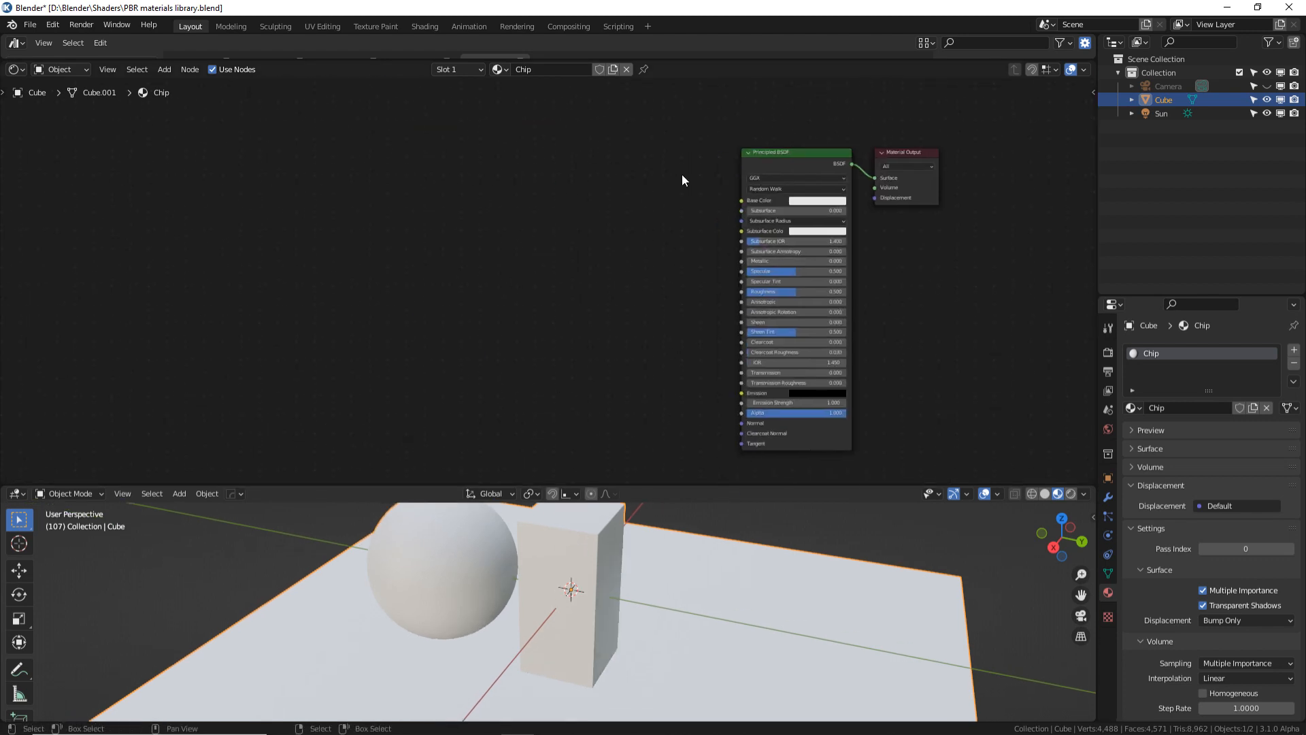
Step: Load the five Chip07 maps from the CC0 Textures Mixed folder onto the Principled BSDF with Principled Texture Setup
left_click(800, 161)
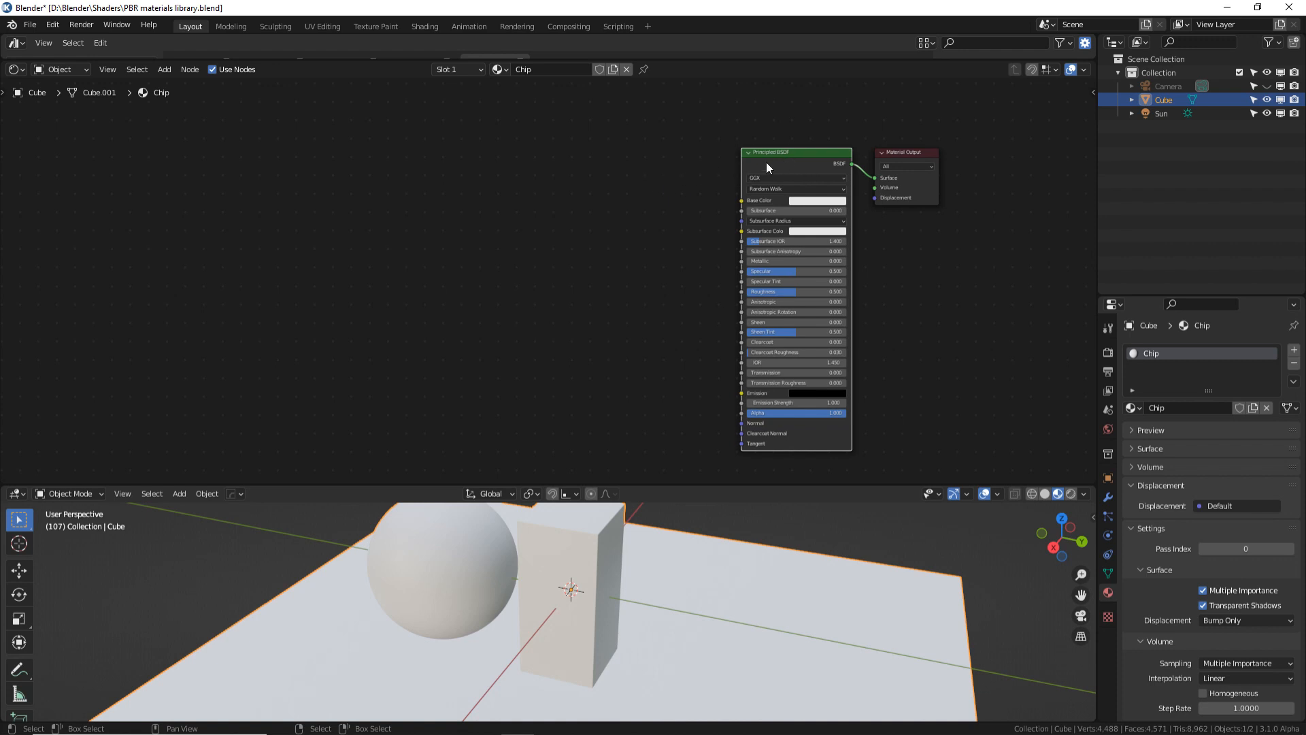
mouse_move(809, 153)
left_mouse_down()
mouse_move(795, 138)
mouse_move(815, 135)
left_mouse_up()
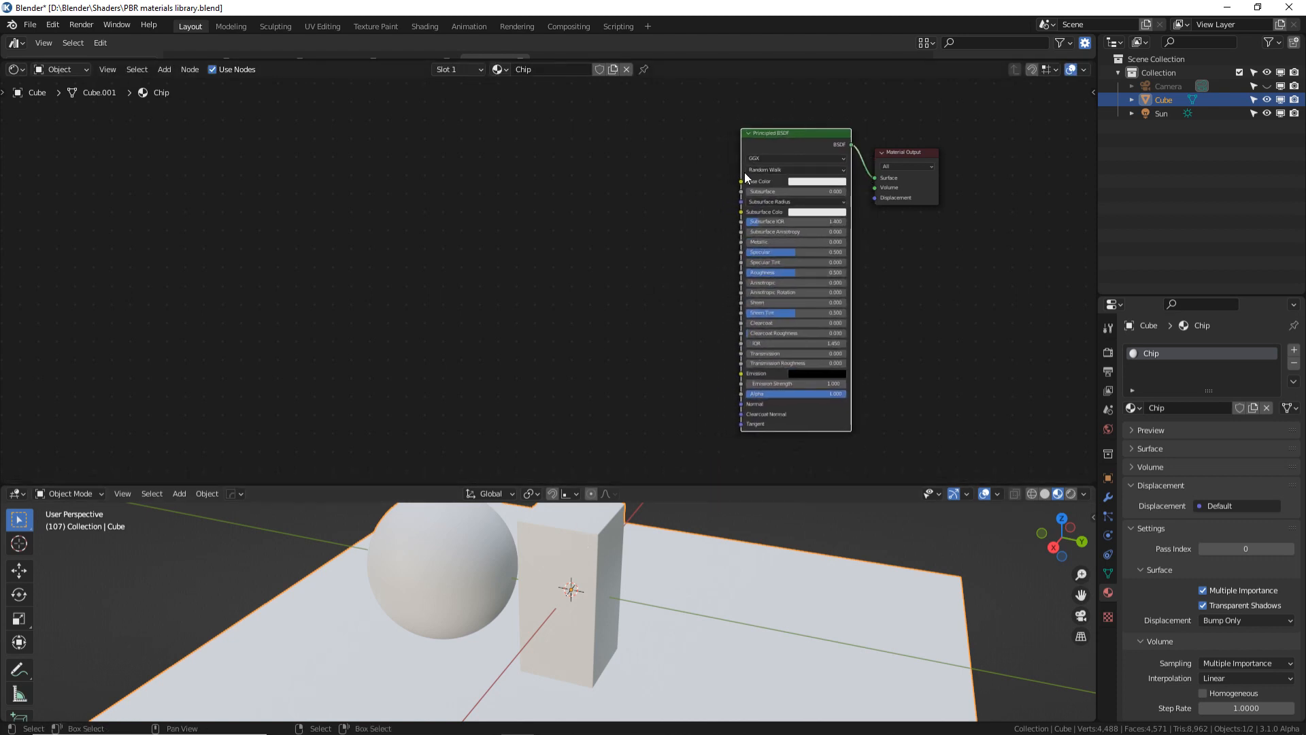
key("ctrl+shift+t")
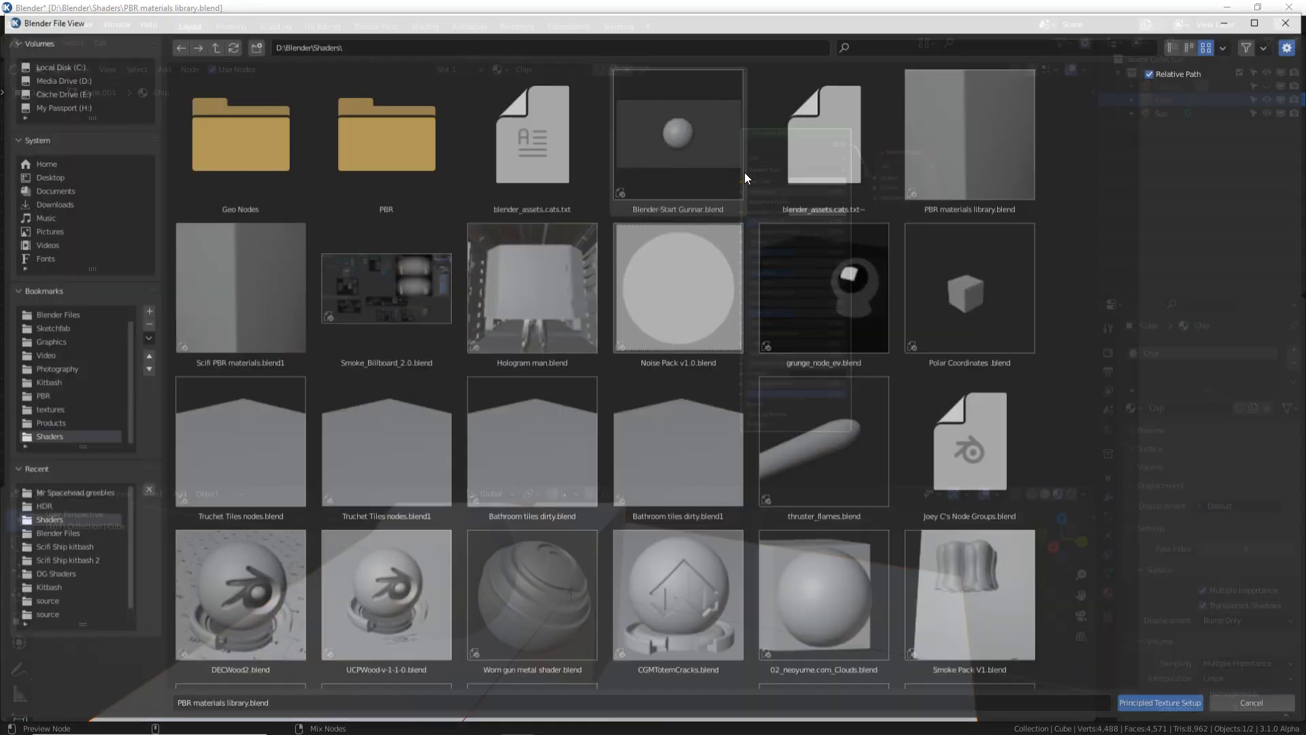
left_click(64, 398)
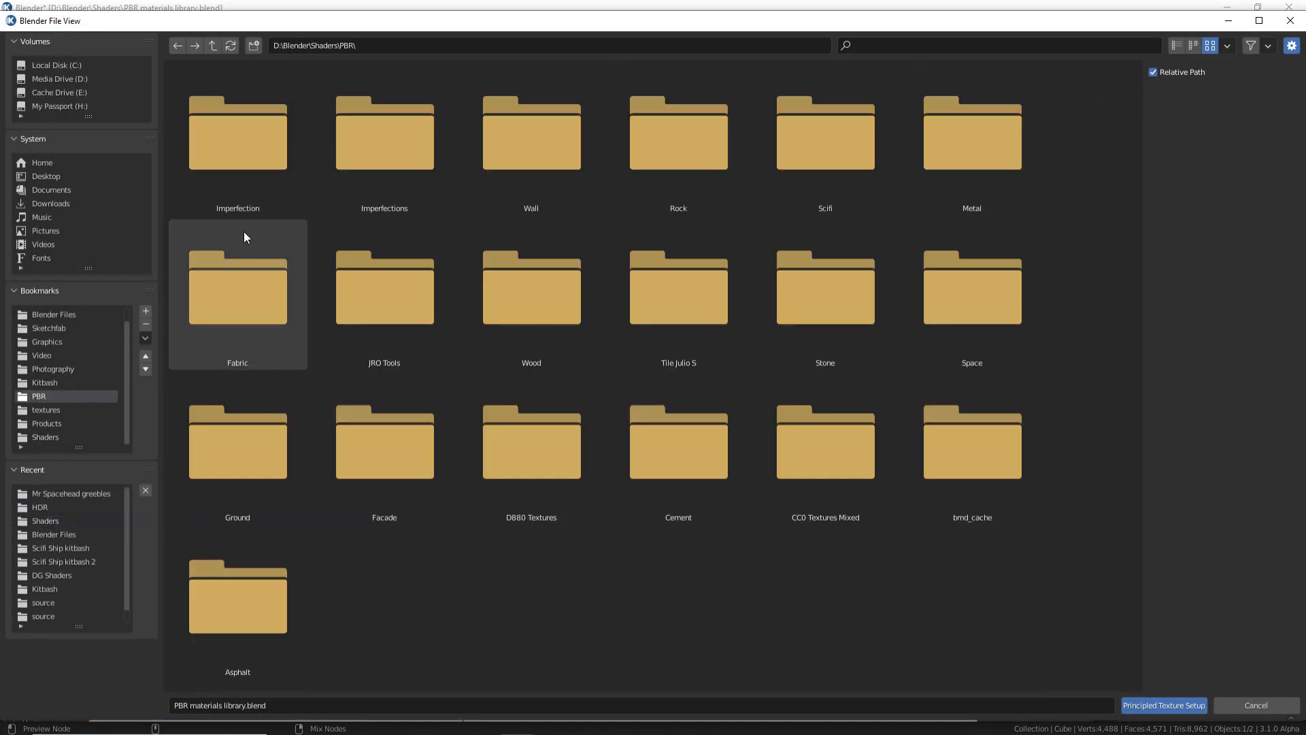
left_click(517, 169)
left_click(685, 145)
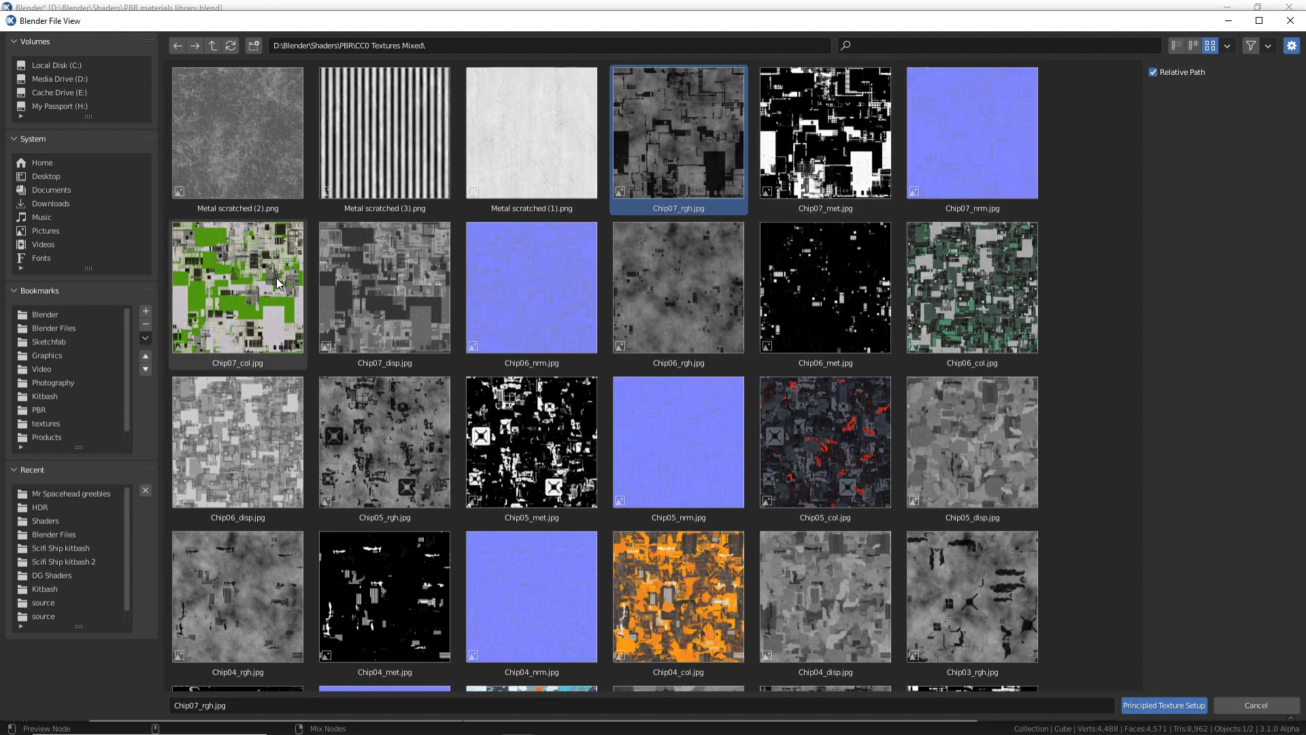
left_click(392, 289, "shift")
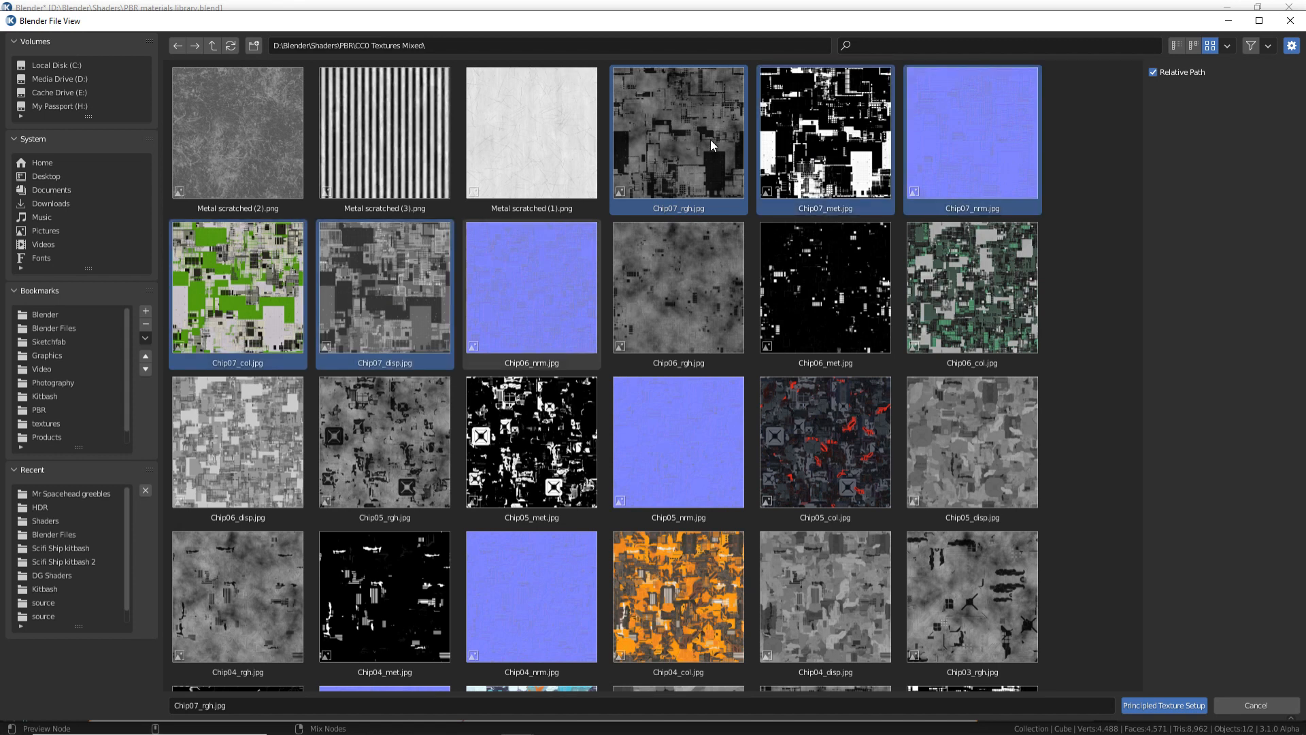
left_click(1160, 705)
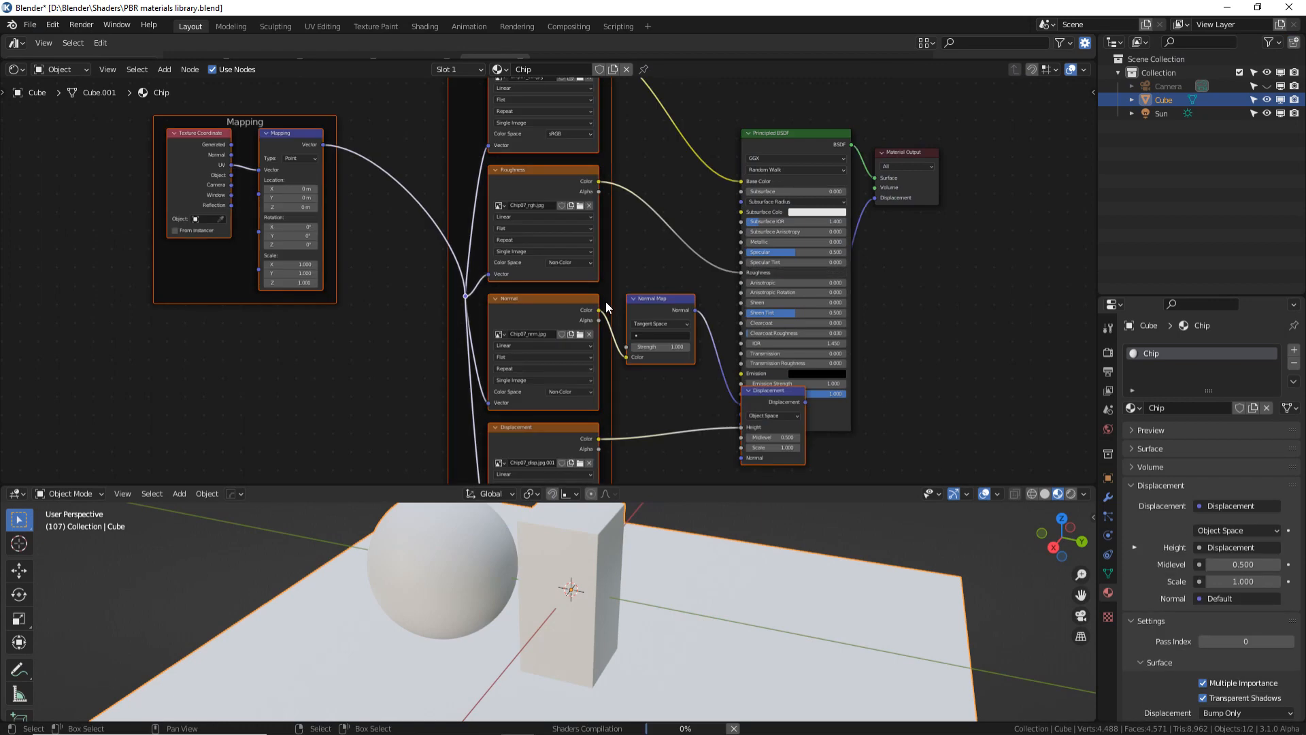
Step: Delete every node except the Principled BSDF and the Material Output
middle_click_drag(654, 278, 636, 207)
middle_click_drag(638, 325, 658, 198)
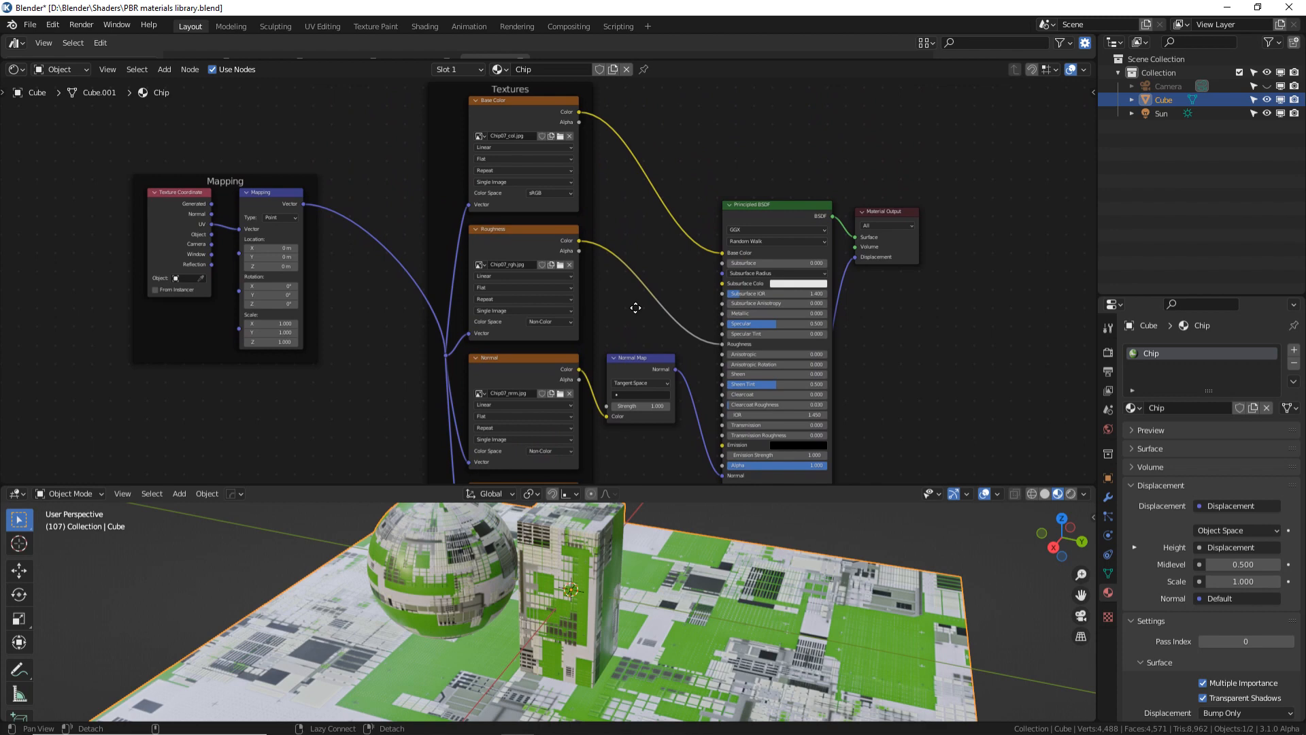
mouse_move(636, 306)
middle_mouse_down()
mouse_move(642, 233)
mouse_move(652, 288)
middle_mouse_up()
left_click(581, 234)
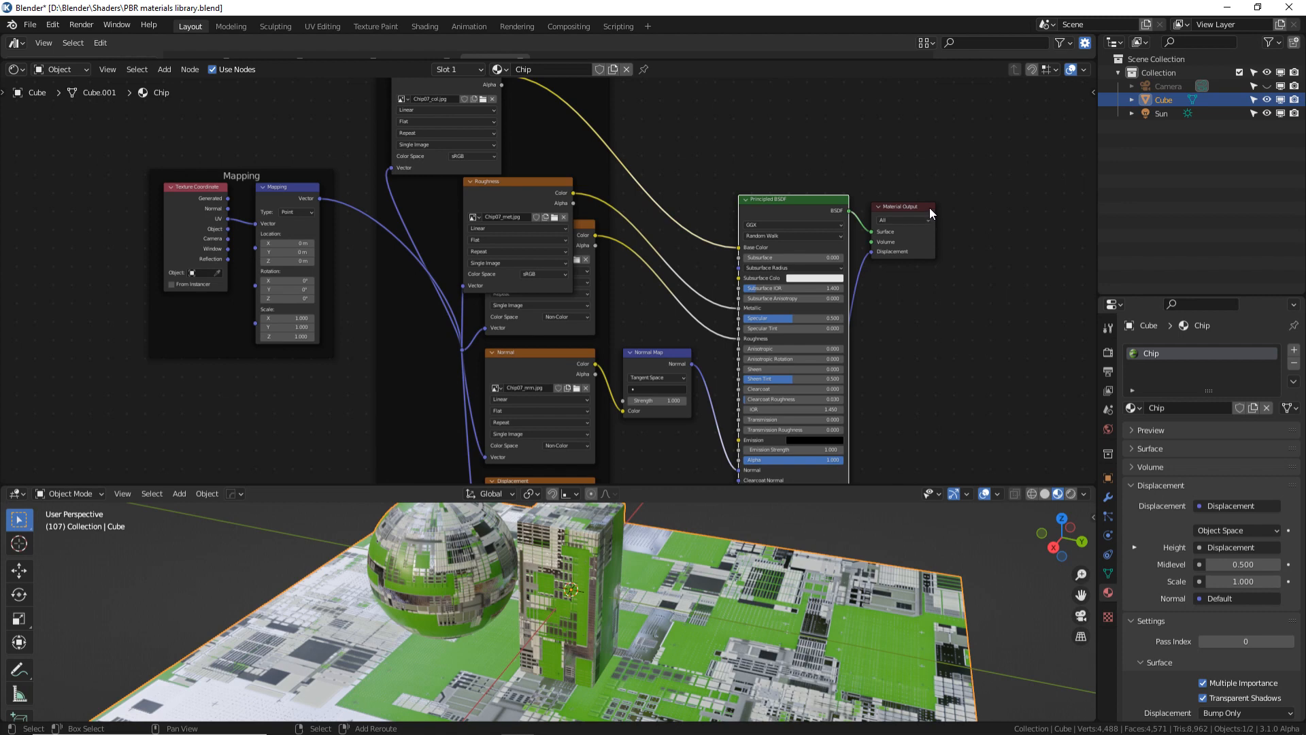
left_click(929, 207)
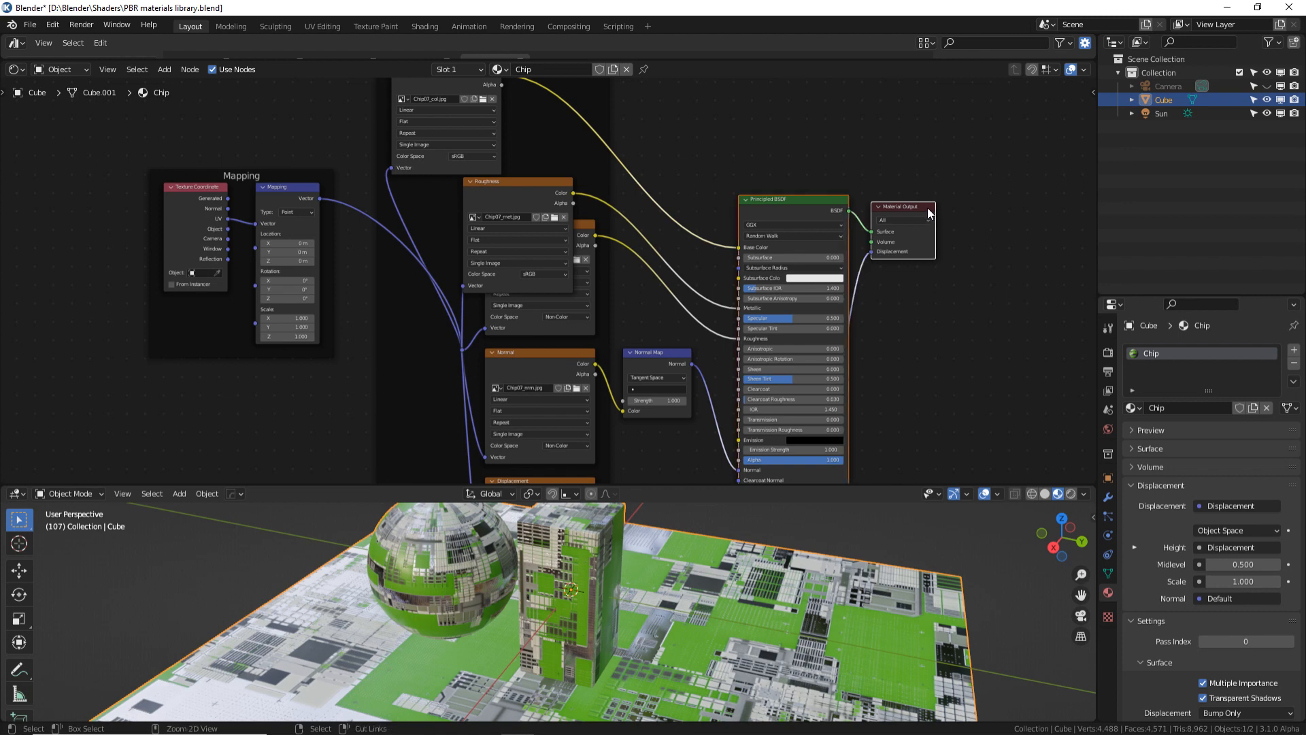
key("ctrl+i")
key("x")
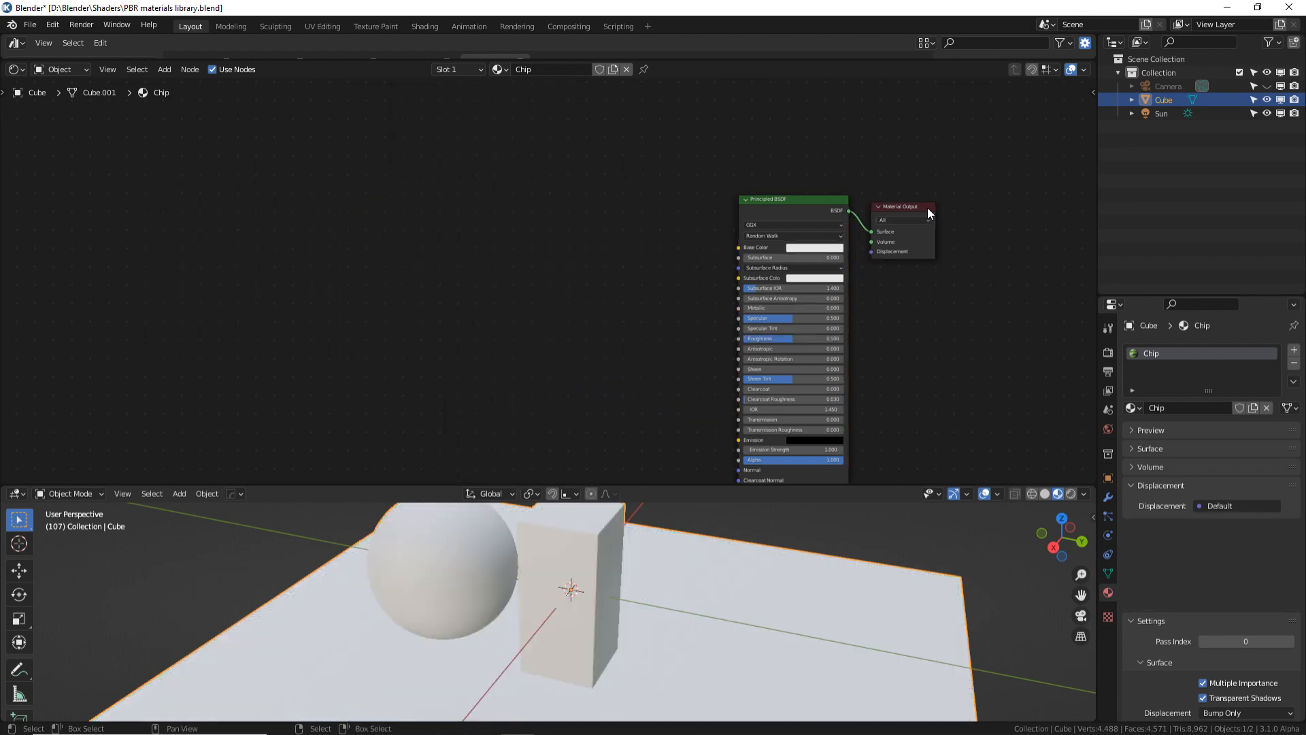
Step: Add an Image Texture node to the upper left of the Principled BSDF and label it Color
scroll(627, 309, "down", 2)
key("shift+a")
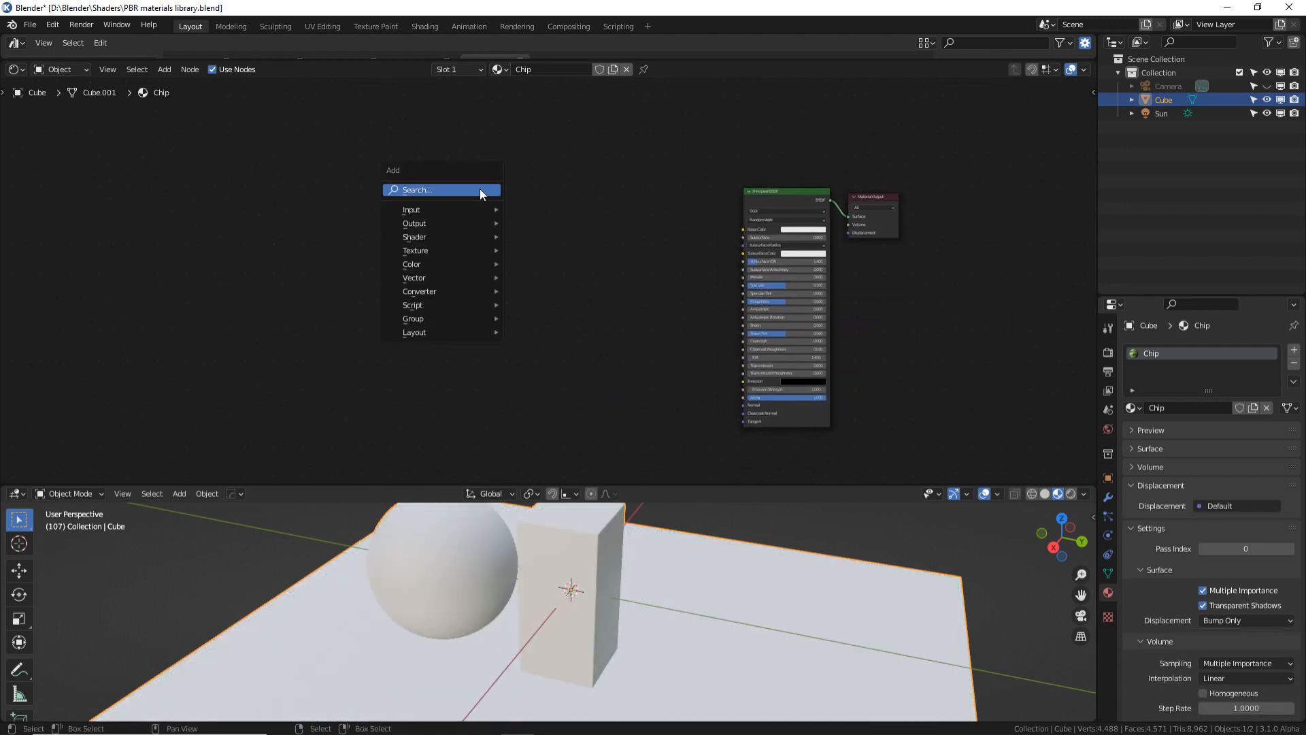
type("im")
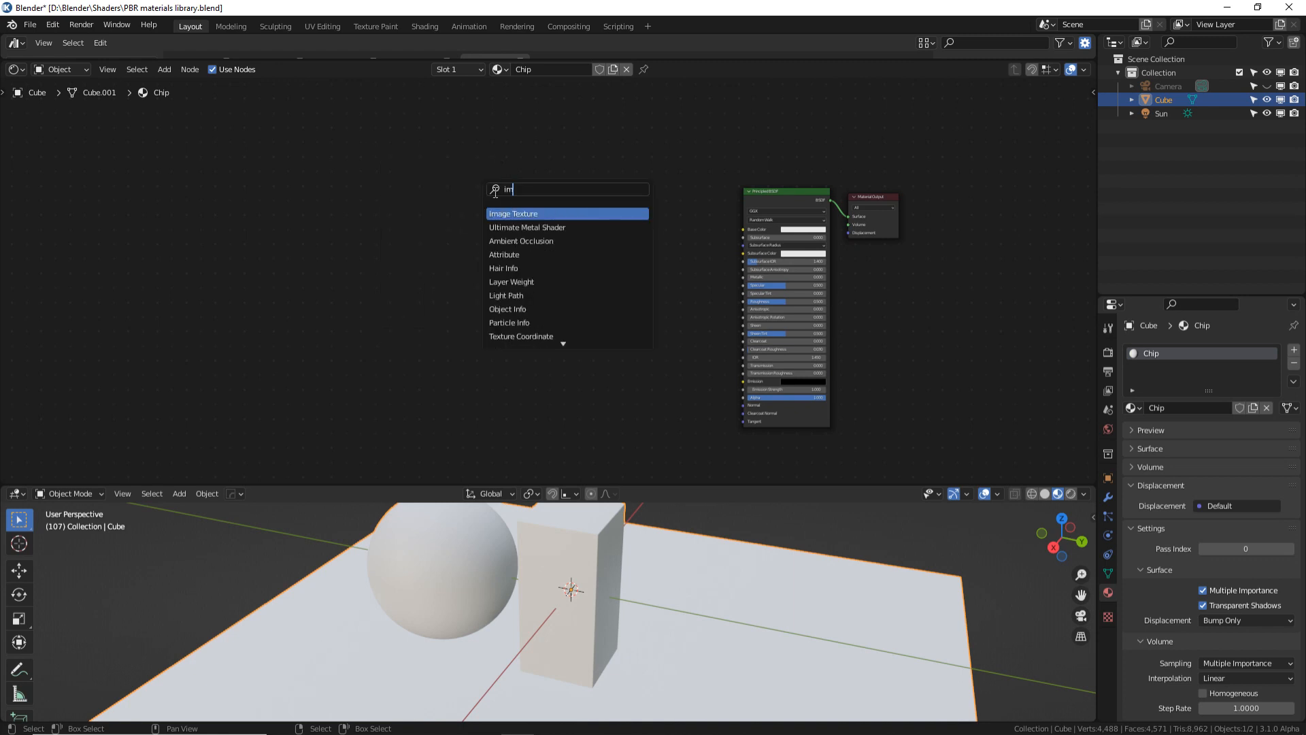
left_click(513, 214)
left_click(483, 128)
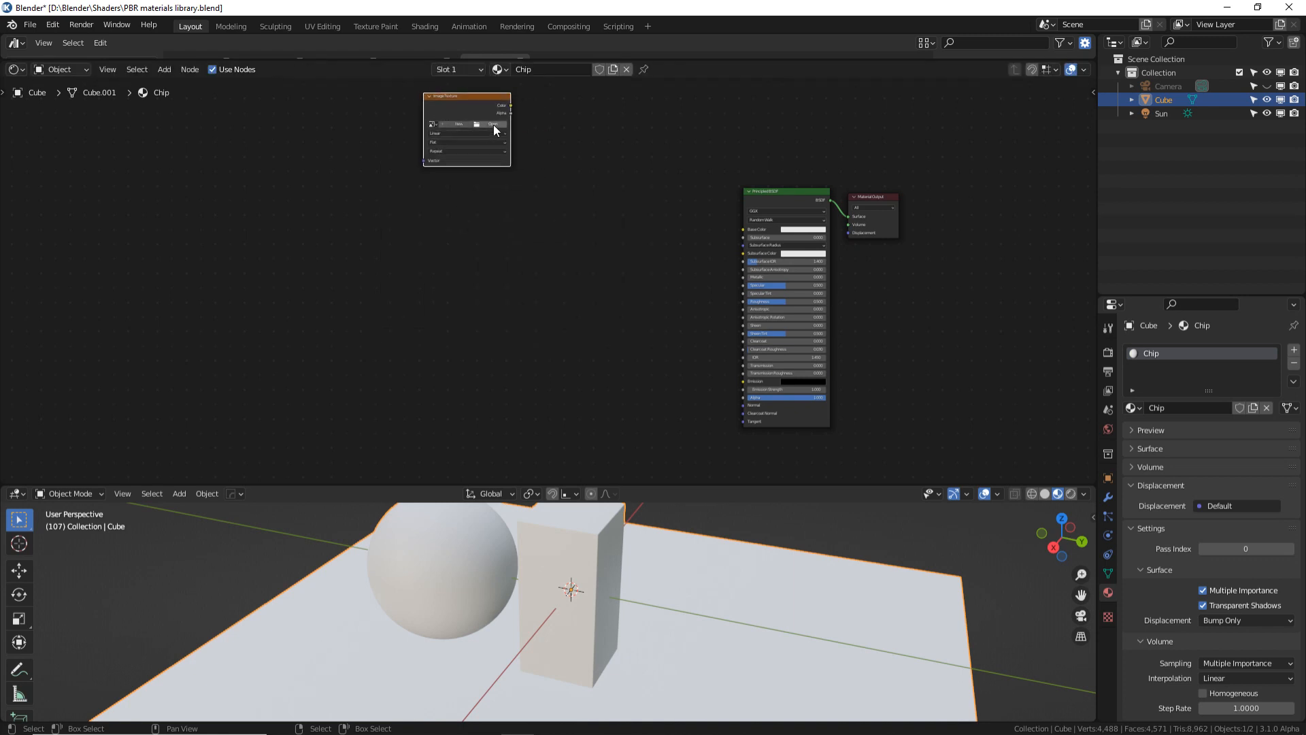
key("n")
left_click(977, 149)
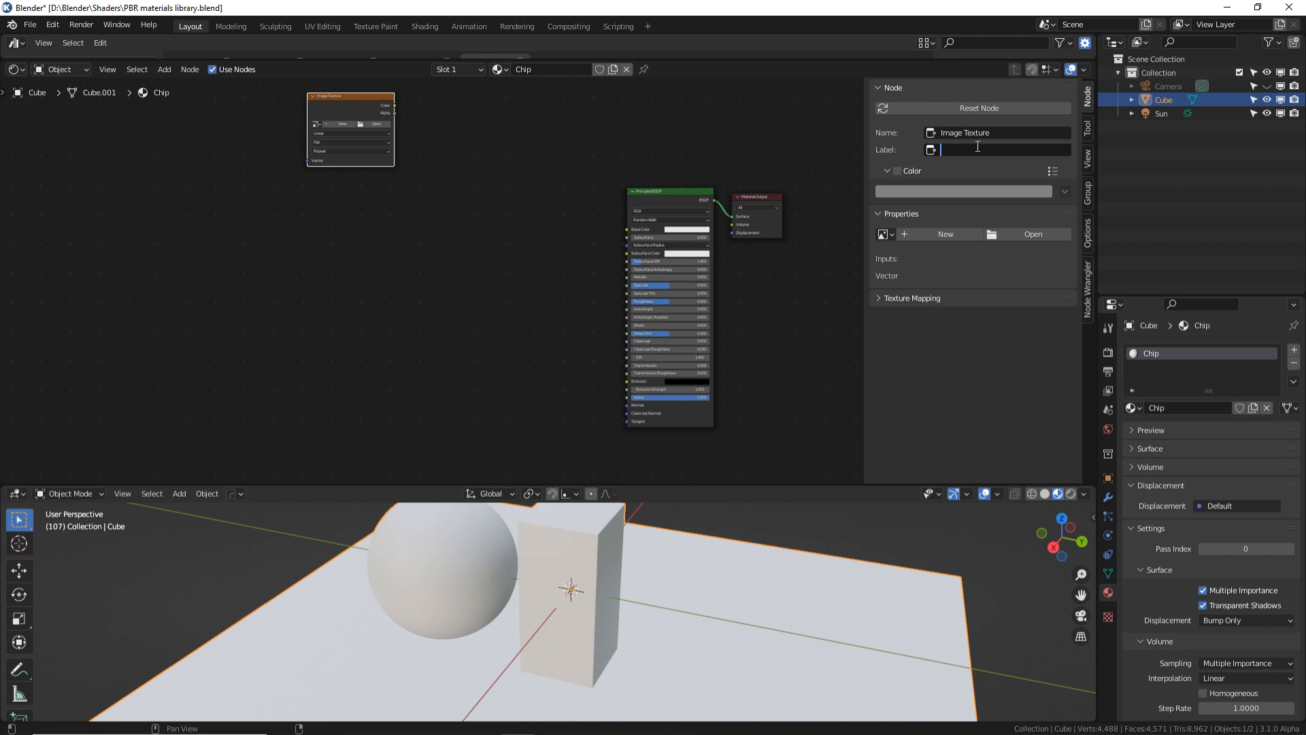
type("Color")
key("Return")
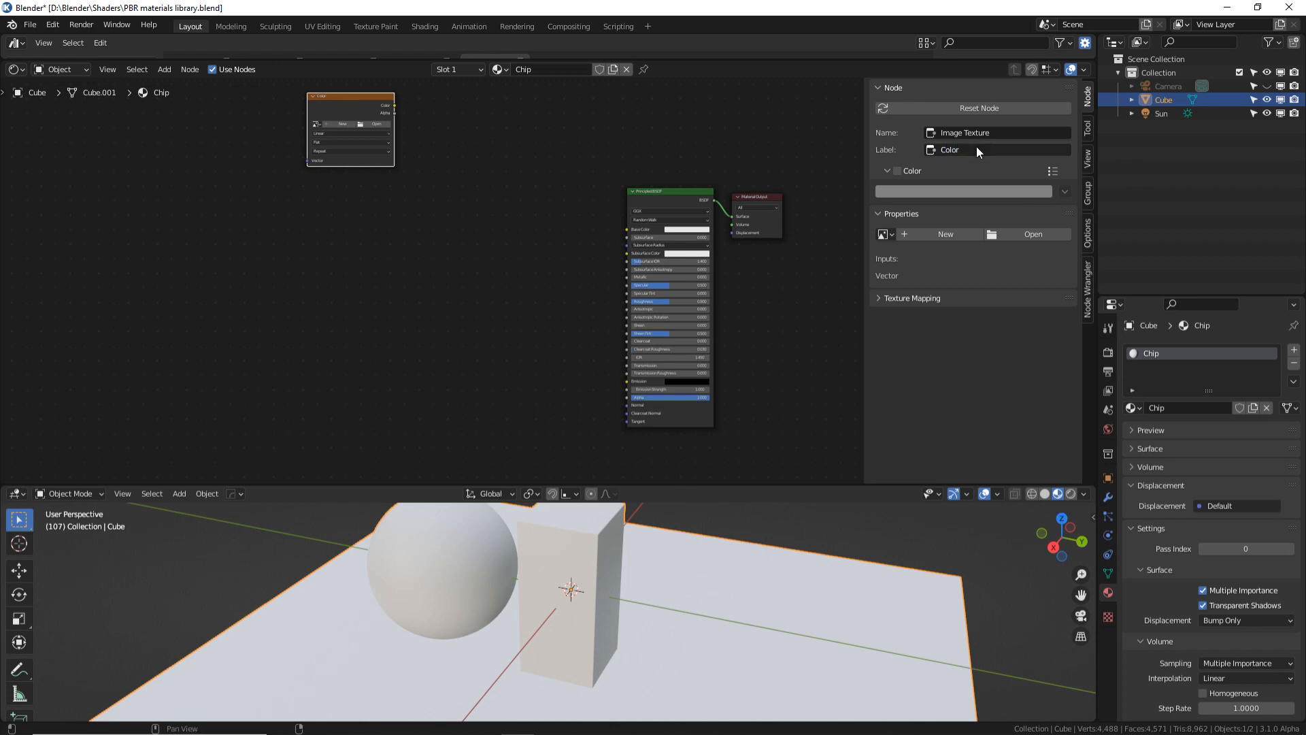
Step: Duplicate the Color image texture node below the original and label the copy Metallic
key("shift+d")
left_click(953, 149)
type("Metal")
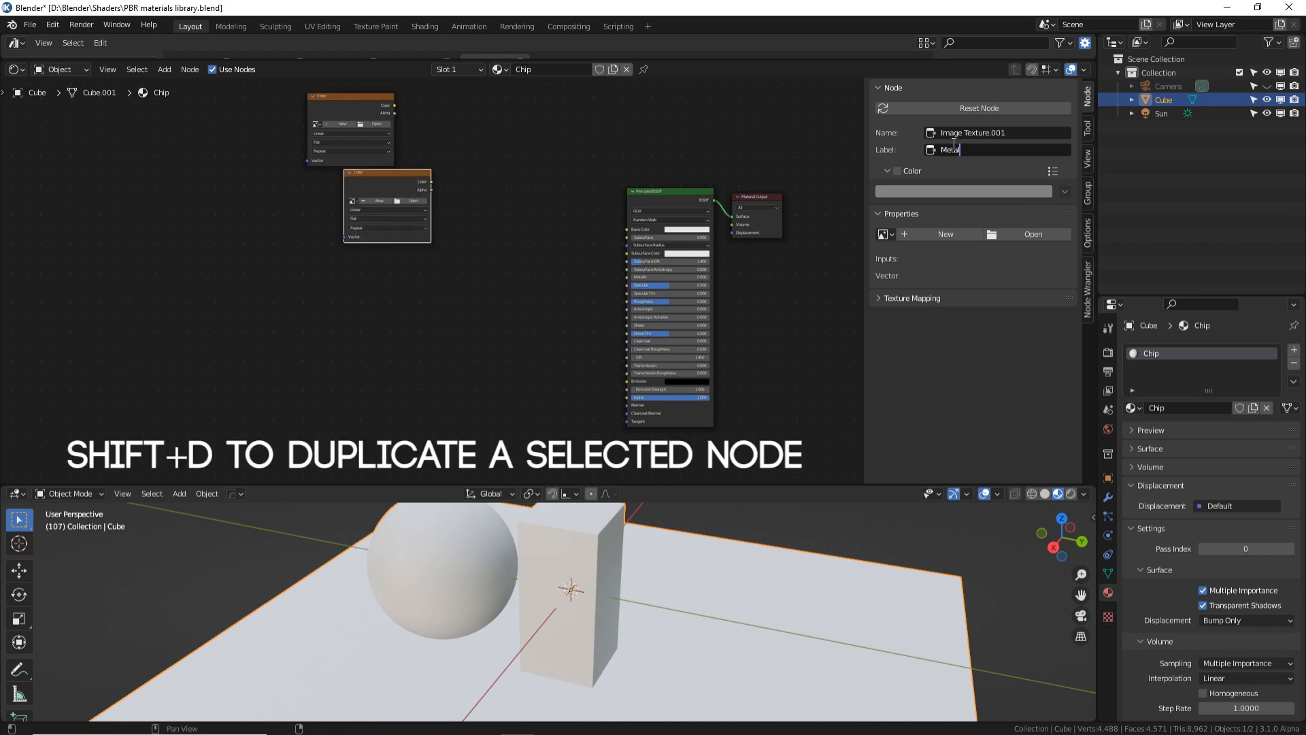
type("lic")
key("Return")
Step: Duplicate the Metallic node, place the copy beneath it, and label the copy Roughness
key("shift+d")
left_click(354, 285)
left_click(1003, 150)
type("Rou")
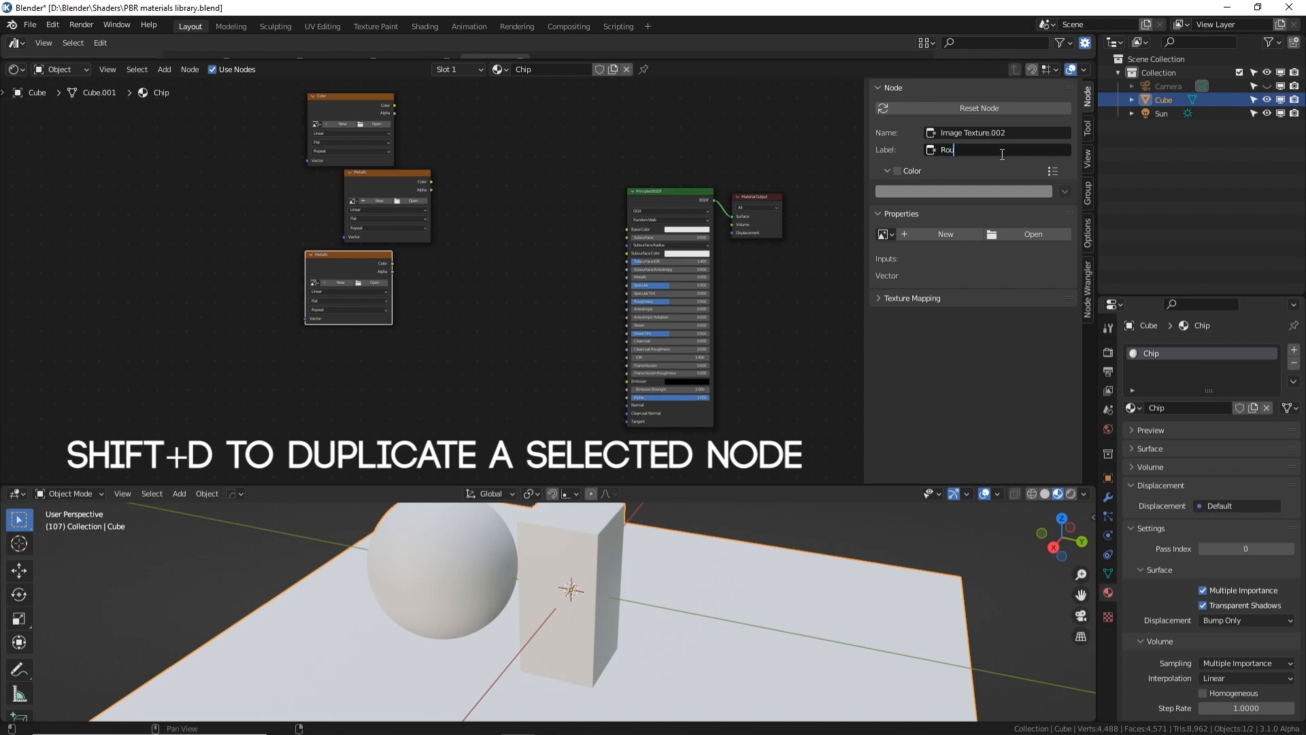
type("ghness")
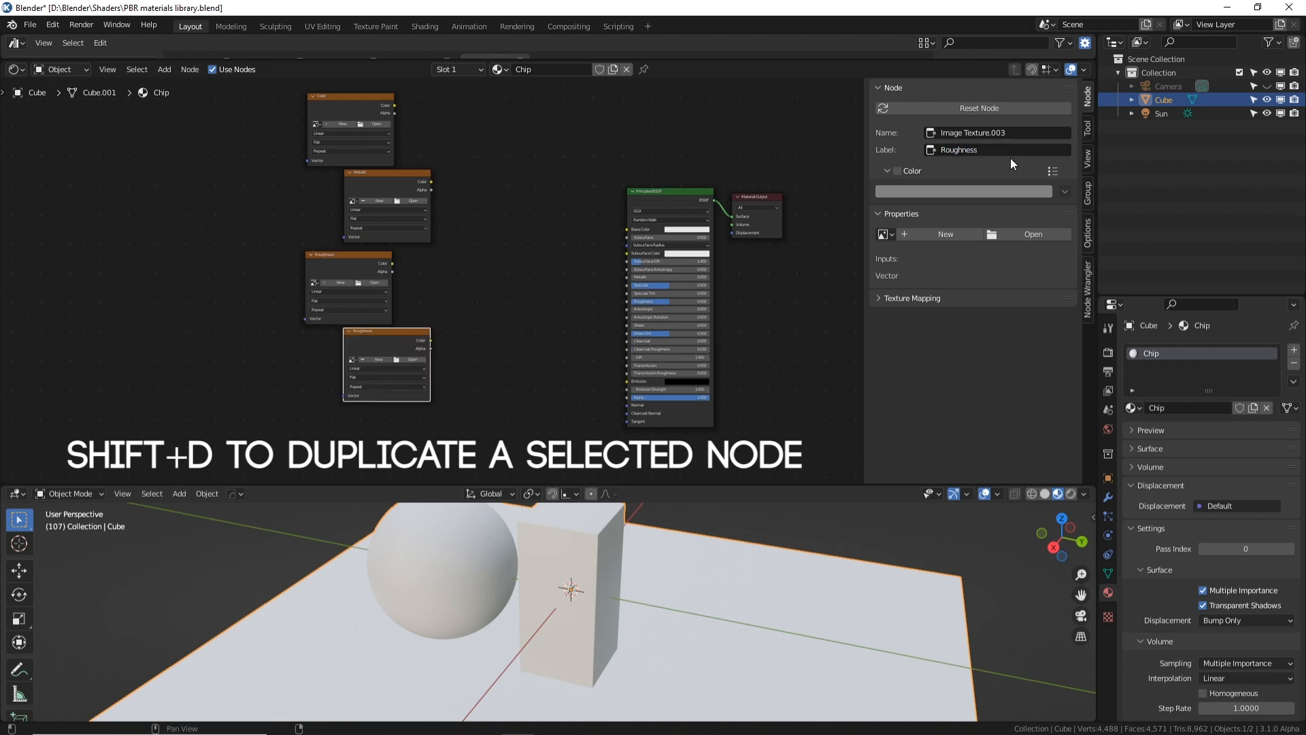
Step: Label the duplicate beneath the Roughness node Emission
left_click(1010, 155)
type("Emission")
key("Return")
Step: Duplicate the Emission node below the original and collapse the original to its header
key("shift+d")
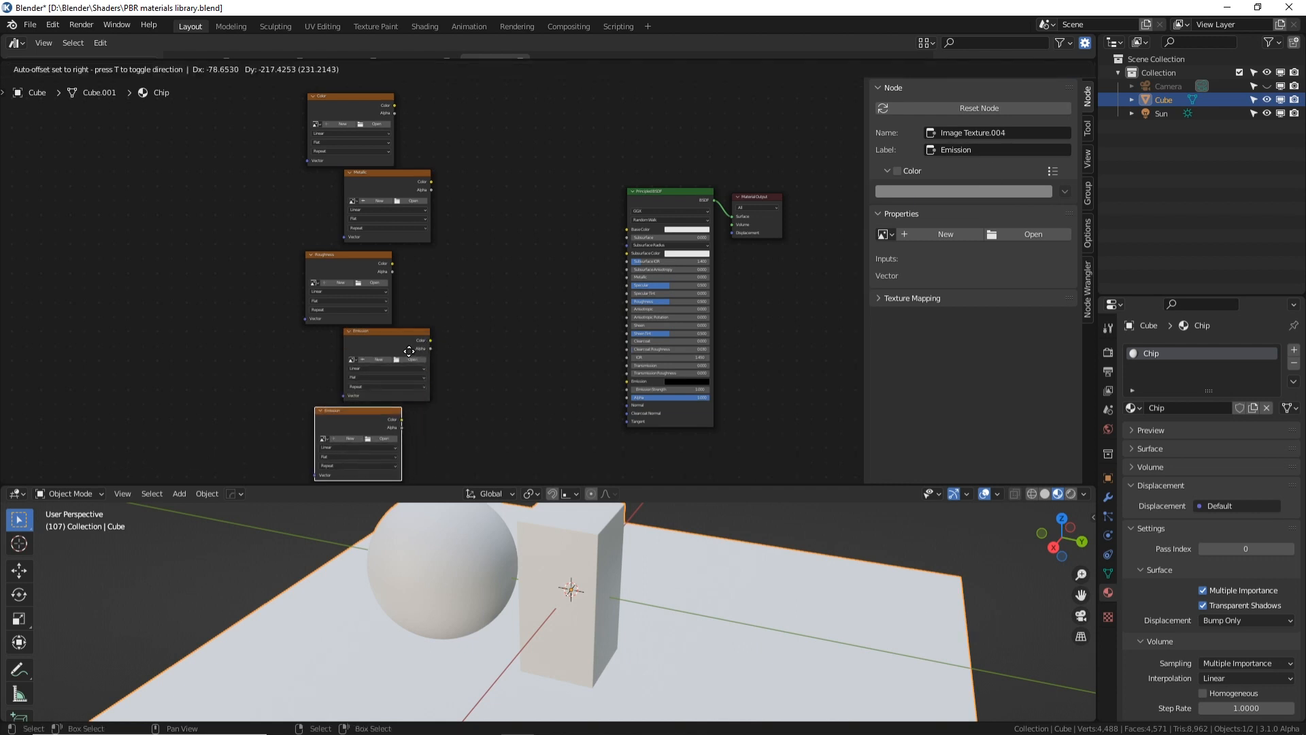
left_click(405, 355)
left_click(402, 344)
key("h")
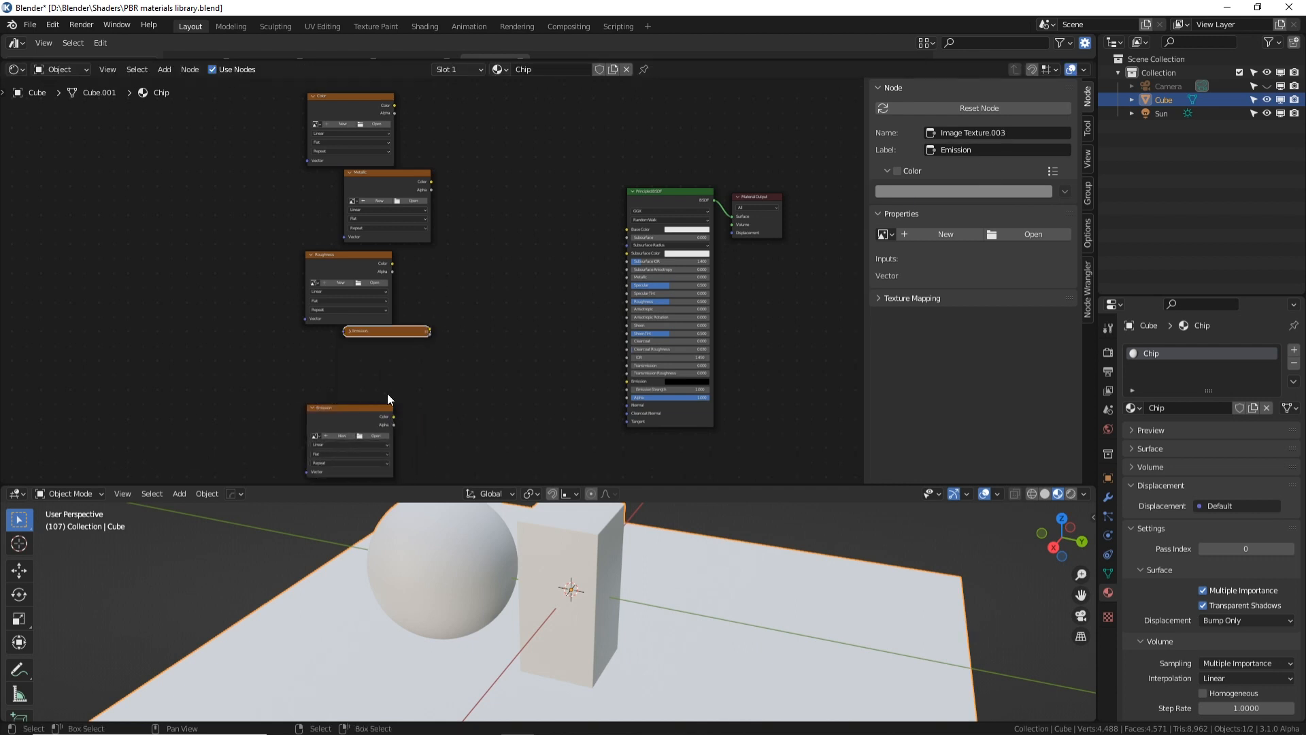
Step: Move the lower Emission copy up beneath the collapsed node and label it Displacement
left_click(378, 414)
key("h")
key("h")
key("g")
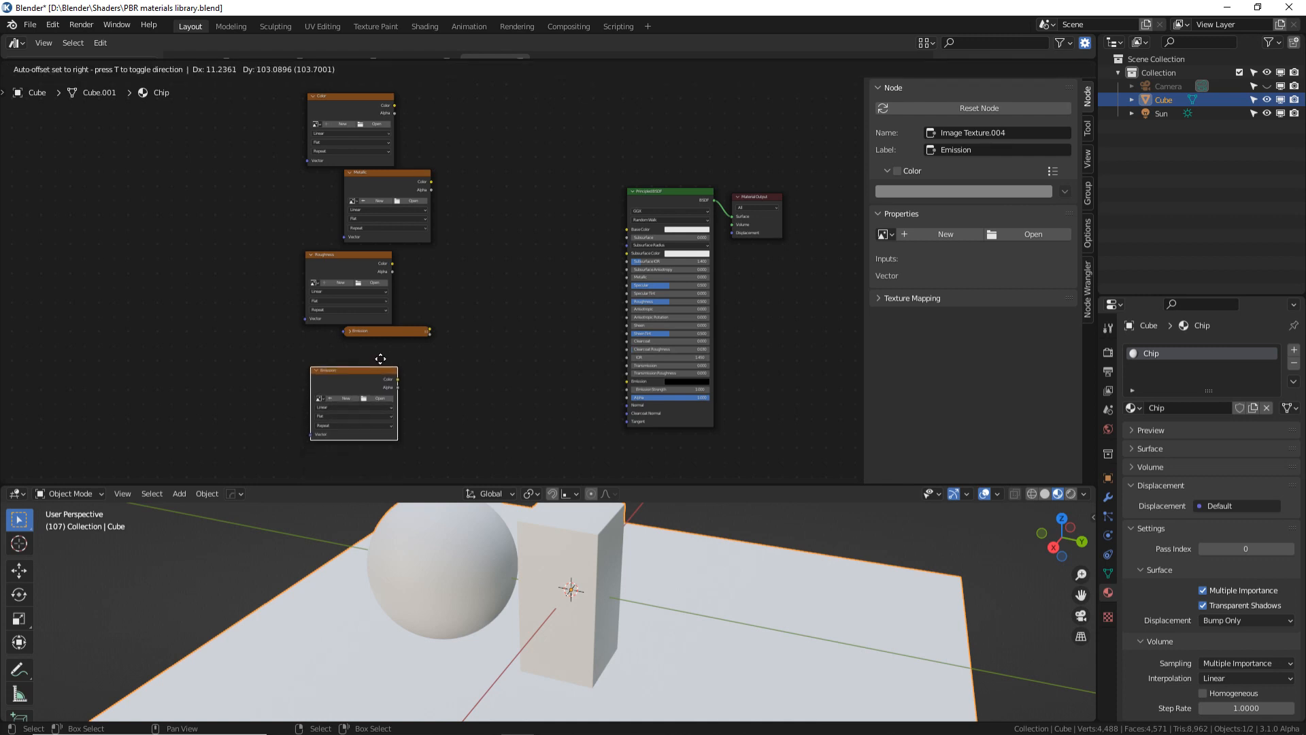
left_click(377, 358)
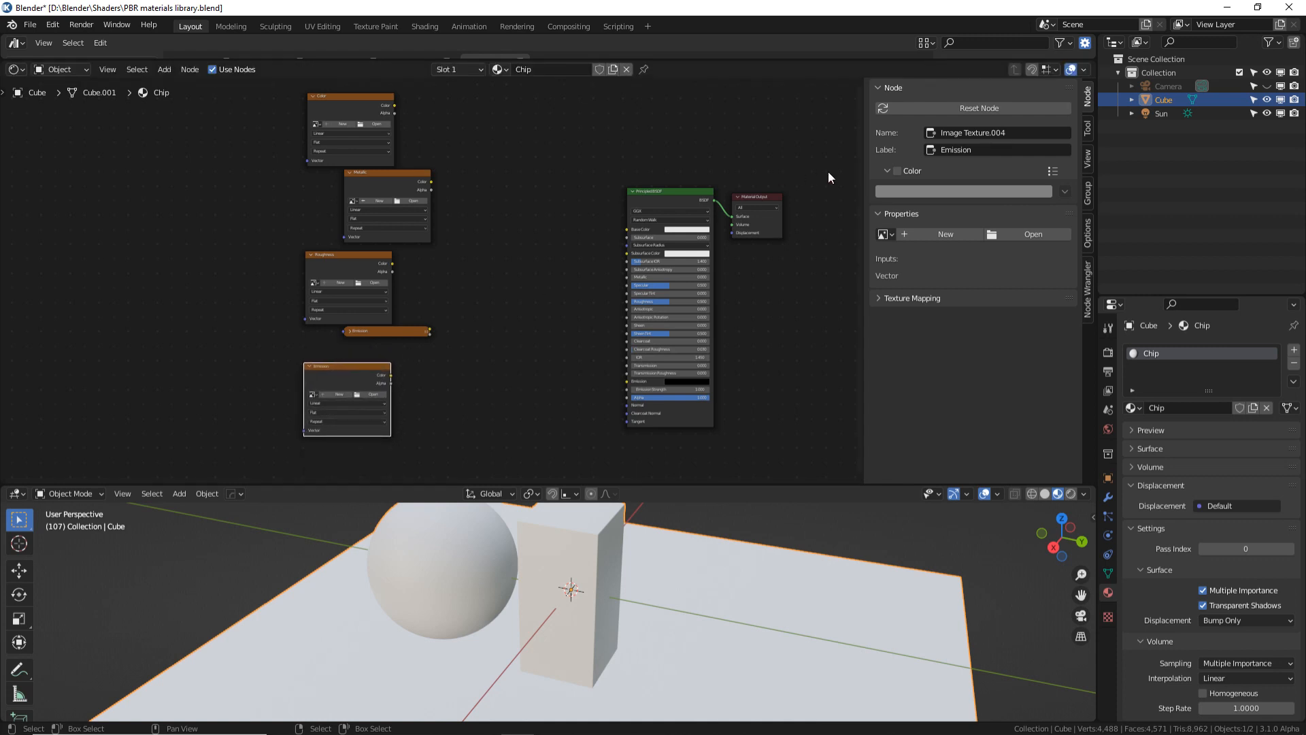
left_click(976, 150)
type("Disp")
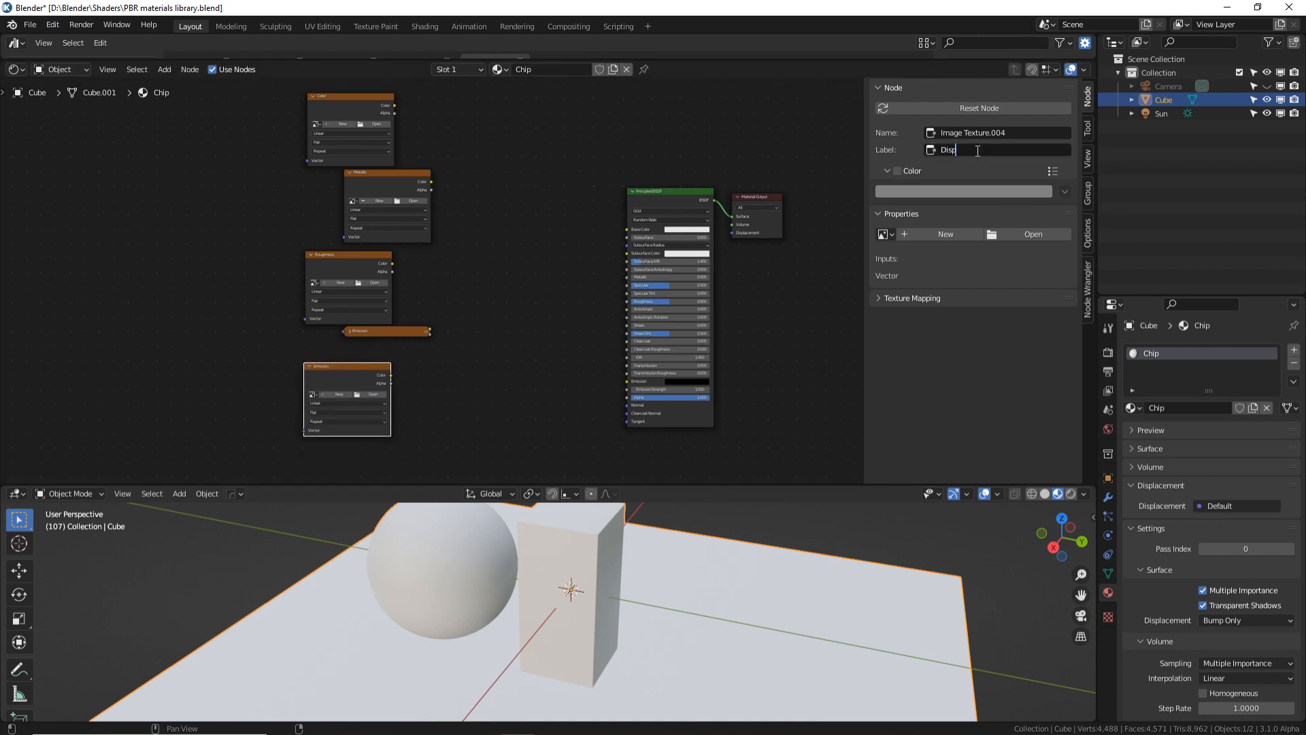
type("lacement")
key("Return")
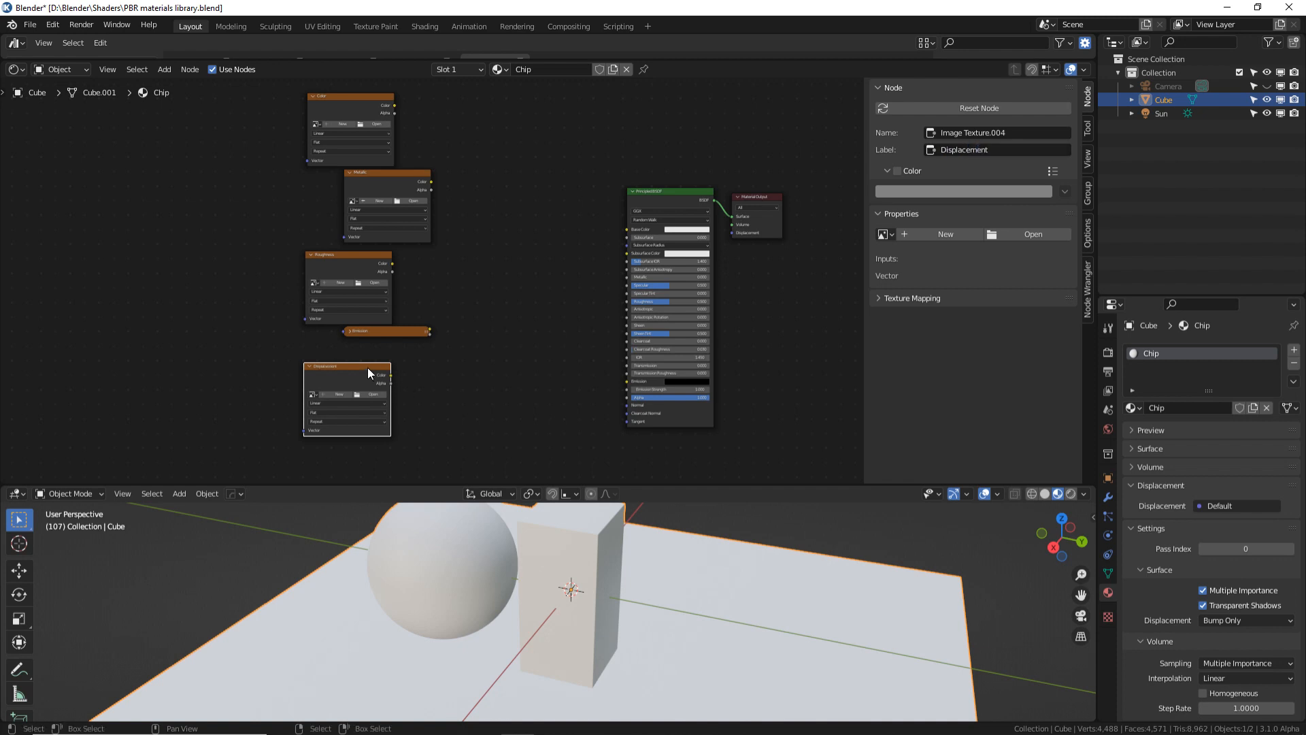
Step: Duplicate the Displacement node, place the copy beneath it, and label the copy Normals
key("shift+d")
left_click(447, 361)
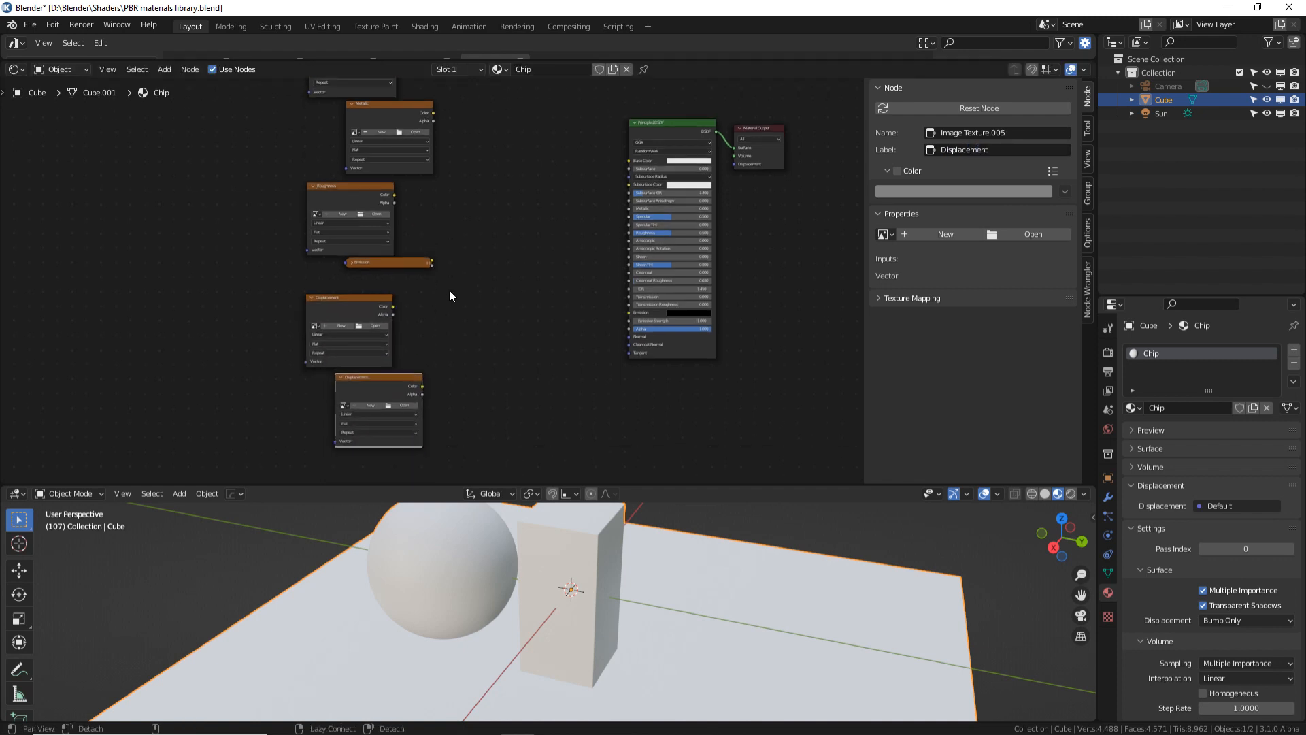
left_click(1000, 149)
type("Normals")
key("Return")
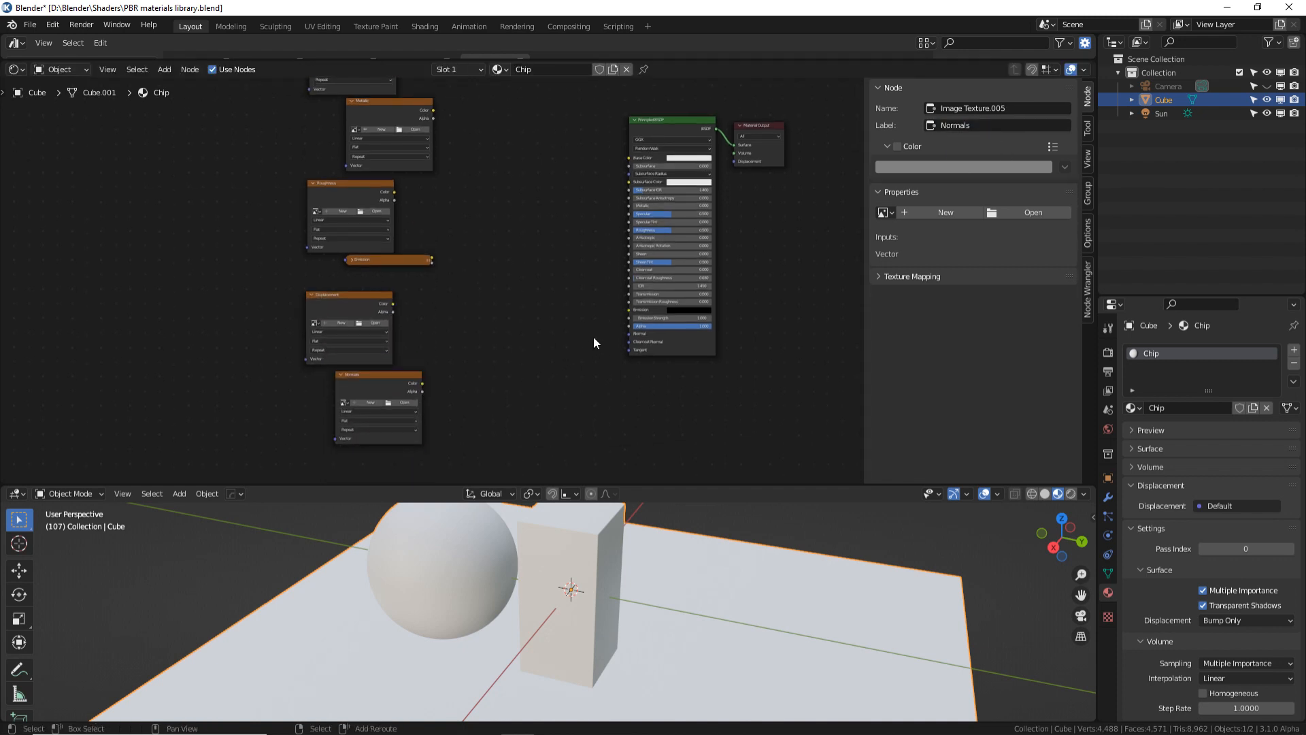
Step: Add a Normal Map node between the Normals texture node and the Principled BSDF
key("shift+a")
left_click(593, 336)
type("map")
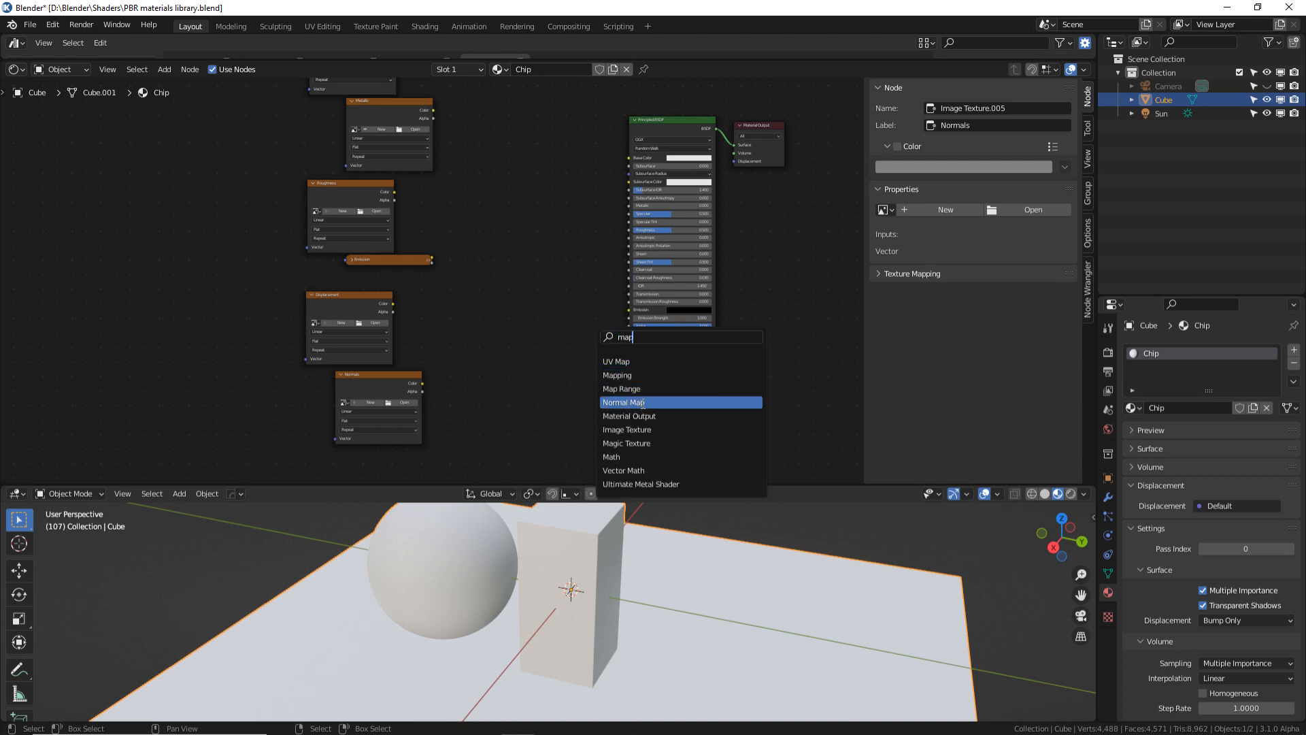
left_click(642, 403)
left_click(490, 398)
Step: Add a Bump node between the Normal Map node and the Principled BSDF
key("shift+a")
left_click(544, 304)
type("b")
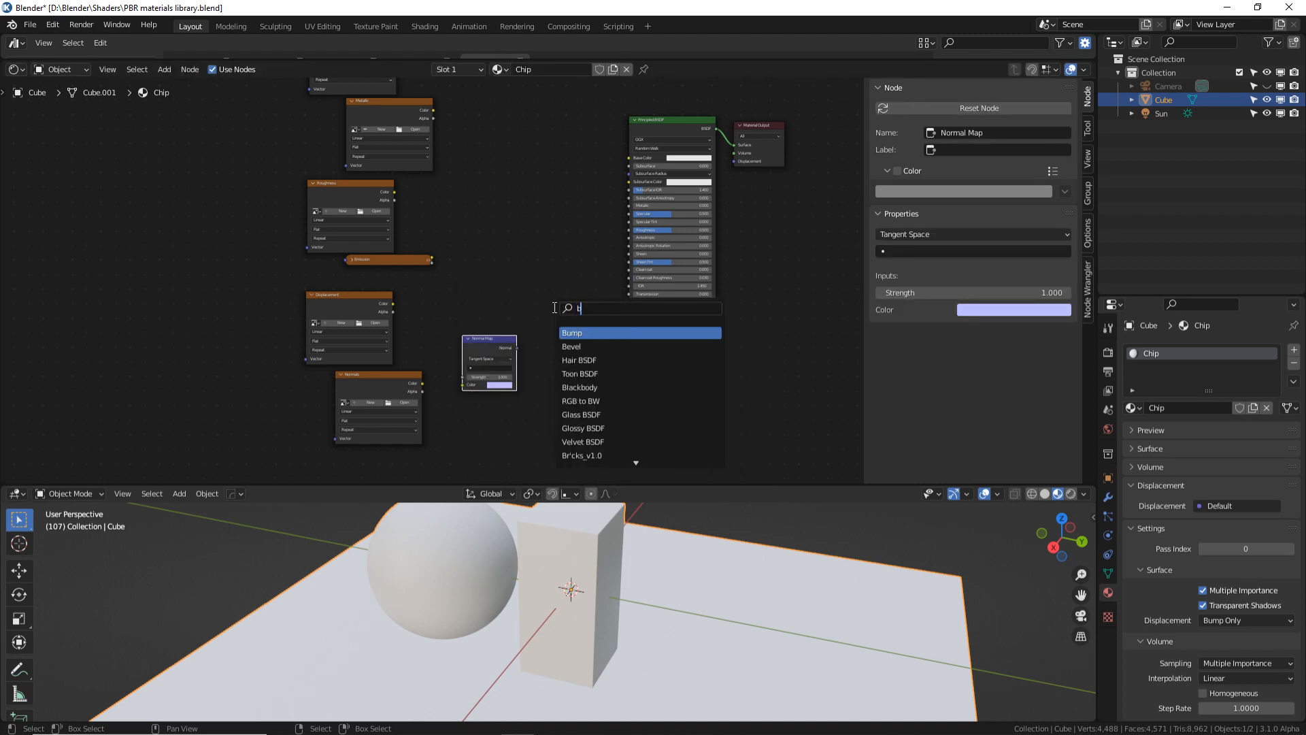
type("ump")
left_click(572, 335)
left_click(571, 339)
Step: Connect the Displacement node's Color to the Bump Height and the Normals node's Color to the Normal Map Color
left_click_drag(577, 377, 381, 448, "alt")
scroll(587, 329, "up", 5)
left_click(668, 169)
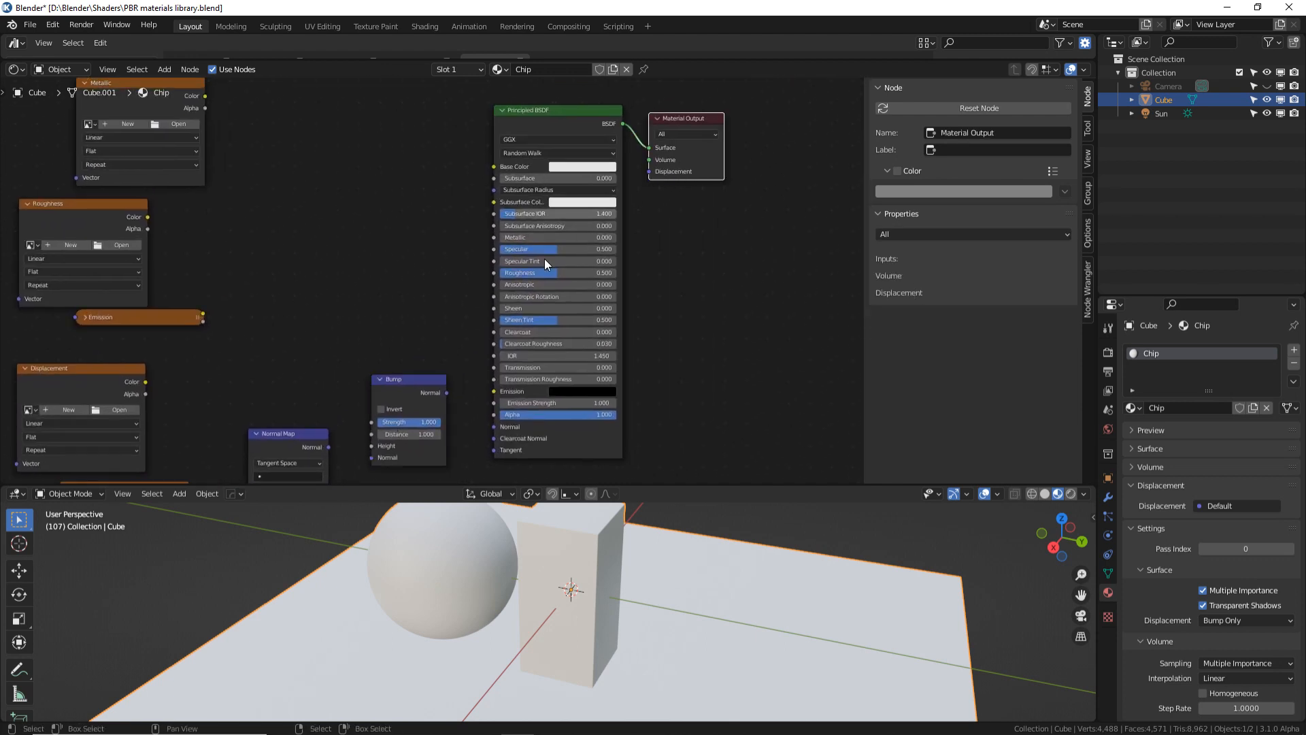
middle_click_drag(417, 334, 541, 213)
left_click_drag(272, 259, 499, 323)
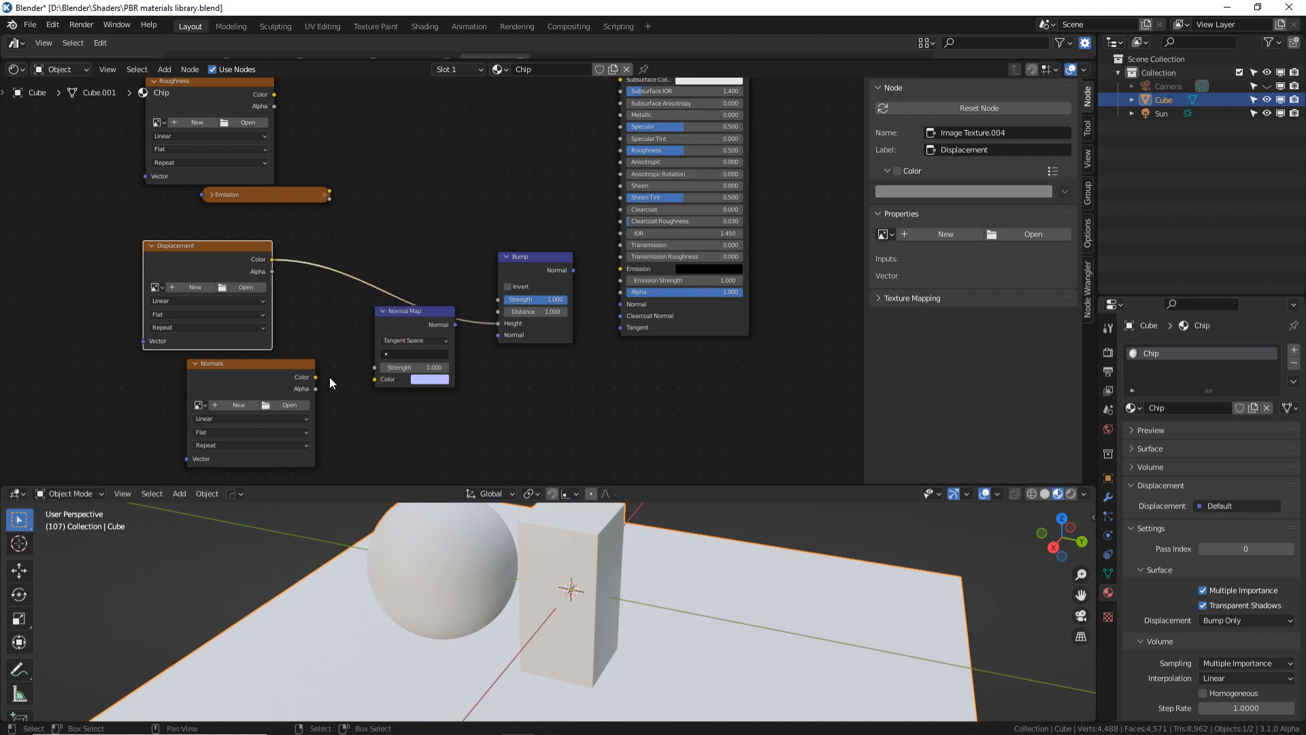
left_click_drag(317, 377, 379, 381)
Step: Connect the Normal Map output to the Bump Normal input and the Bump output to the Principled BSDF Normal input
left_click(539, 274)
left_click_drag(455, 325, 535, 312)
left_click_drag(574, 271, 626, 308)
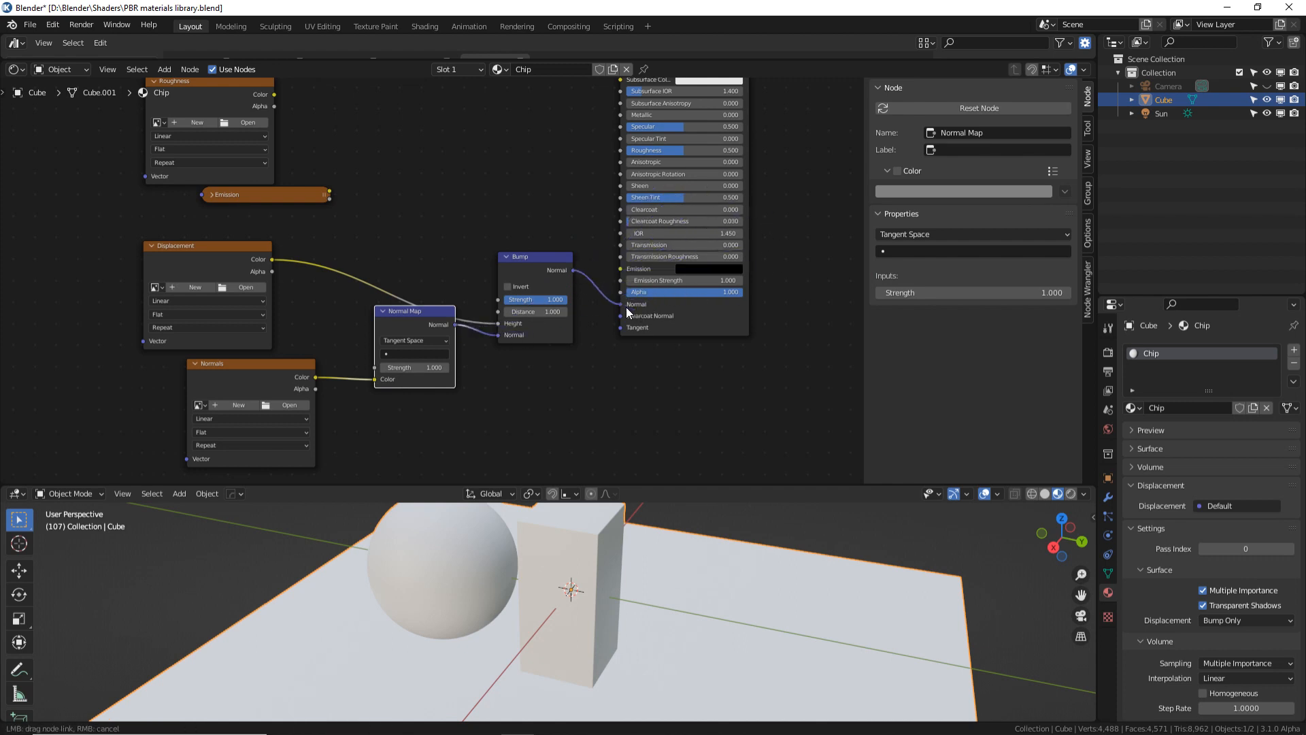
middle_click_drag(626, 307, 513, 311)
left_click_drag(462, 317, 450, 336)
left_click(541, 328)
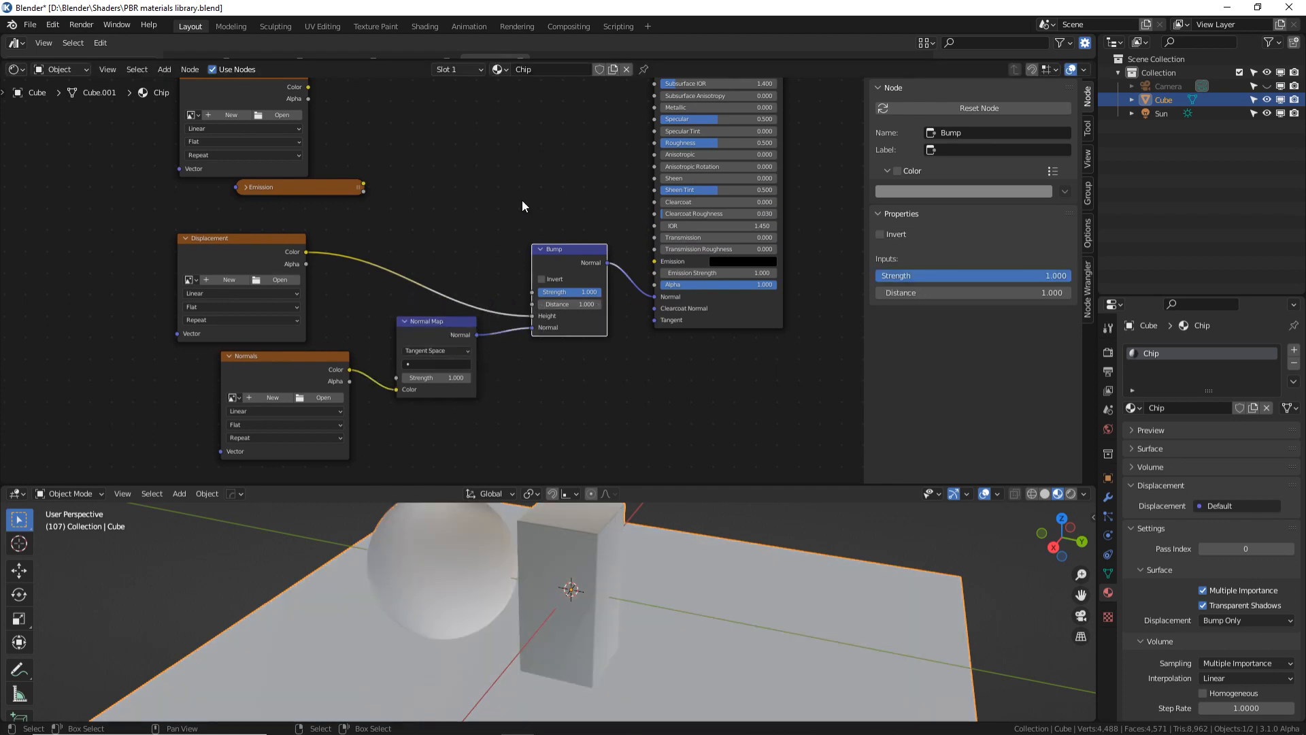
Step: Connect the Color outputs of the Emission, Roughness and Metallic nodes to their matching Principled BSDF inputs, and the Color node to Base Color
middle_click_drag(523, 201, 532, 256)
mouse_move(373, 240)
left_mouse_down()
mouse_move(419, 190)
mouse_move(547, 157)
mouse_move(667, 317)
left_mouse_up()
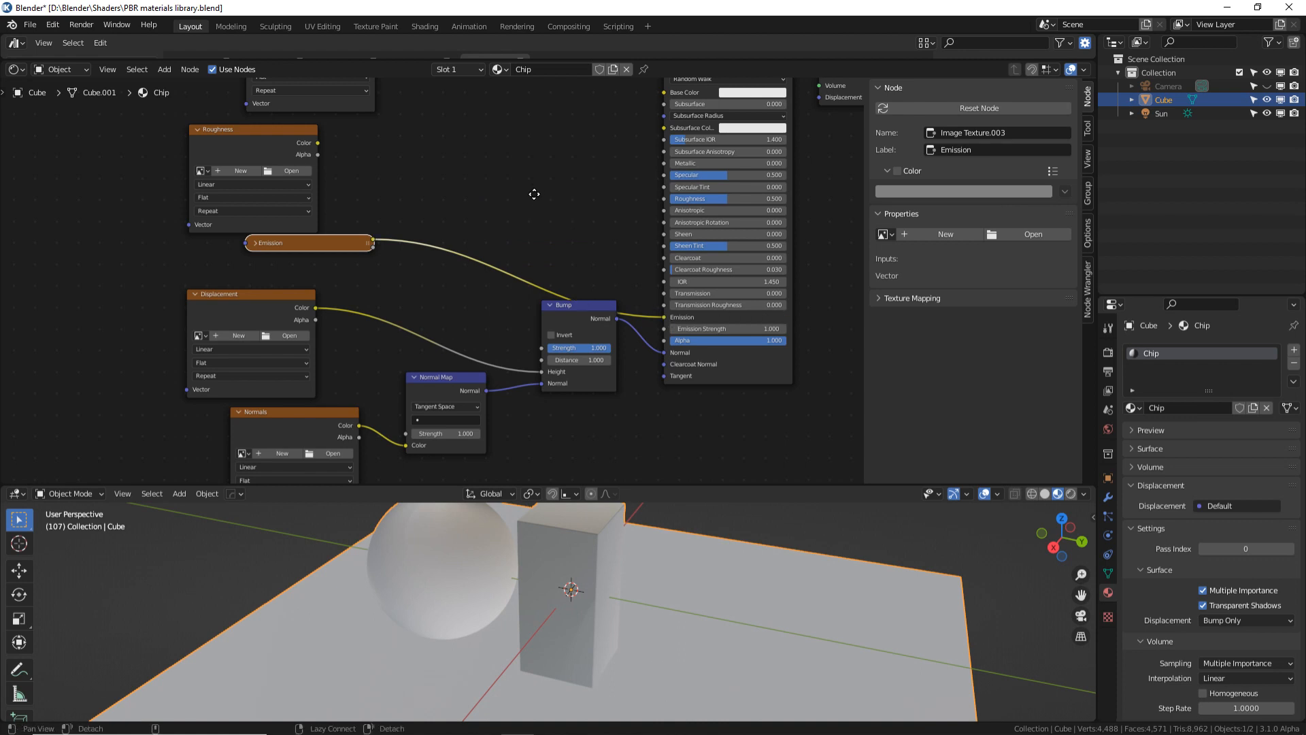
middle_click_drag(534, 195, 526, 301)
mouse_move(311, 249)
left_mouse_down()
mouse_move(661, 218)
mouse_move(659, 304)
left_mouse_up()
mouse_move(367, 128)
left_mouse_down()
mouse_move(638, 175)
mouse_move(655, 268)
left_mouse_up()
left_click_drag(531, 146, 538, 226, "alt")
mouse_move(346, 103)
left_mouse_down("alt")
mouse_move(665, 263)
mouse_move(667, 281)
left_mouse_up("alt")
left_click_drag(282, 113, 315, 177, "alt")
left_click(316, 172)
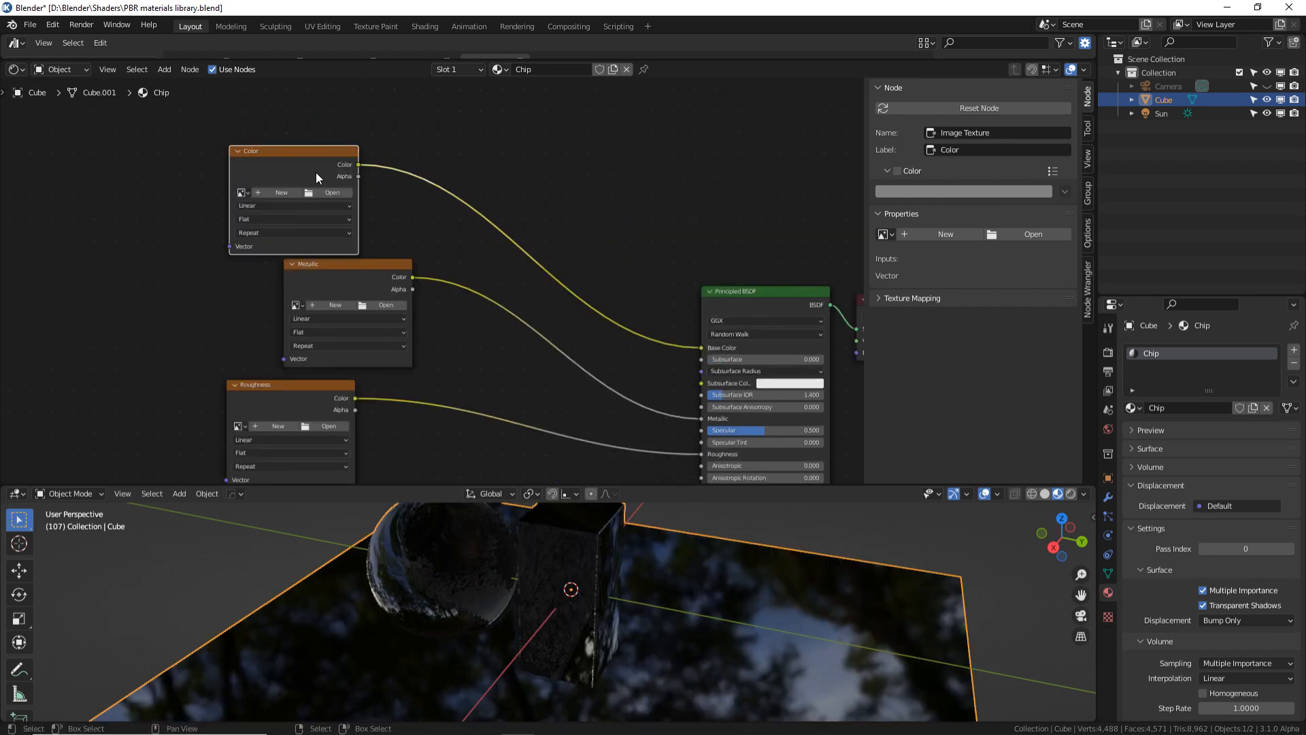
key("shift+d")
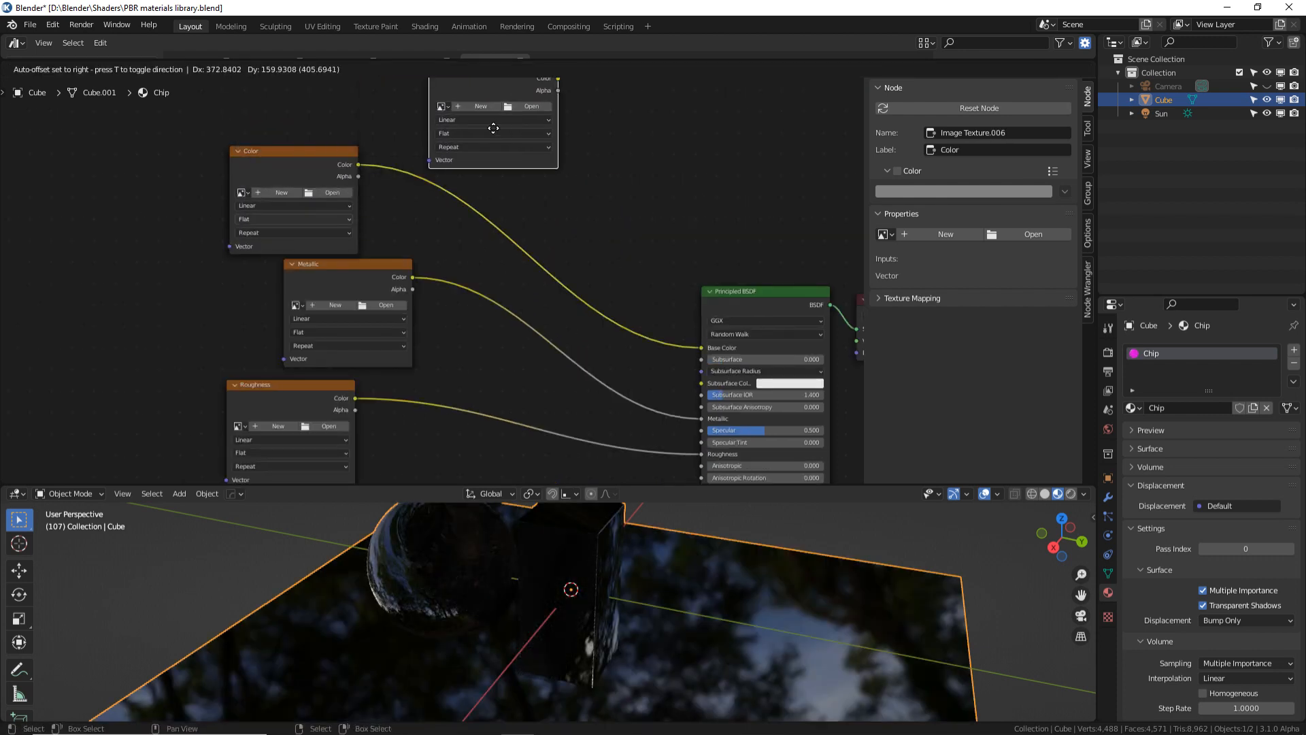
left_click(473, 201)
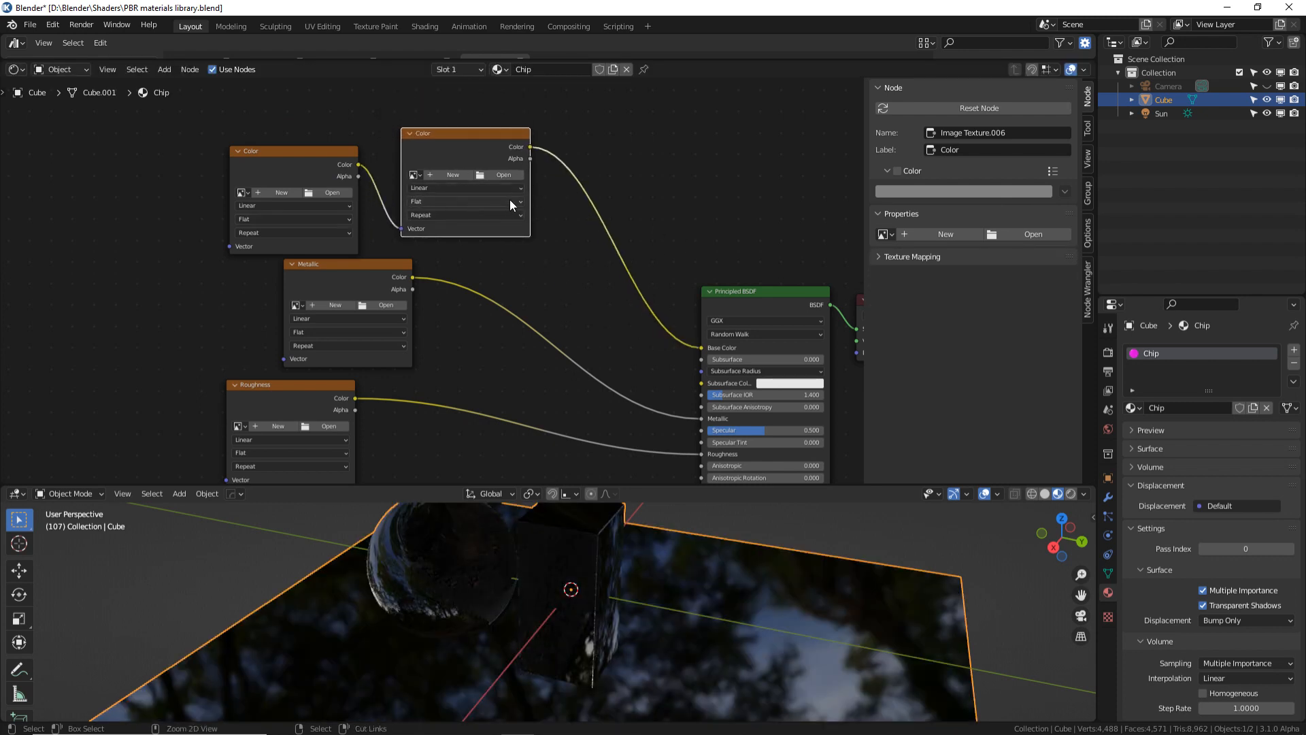
key("ctrl+z")
Step: Duplicate the Color node, place the unconnected copy above the other texture nodes, and label it AO
key("shift+d")
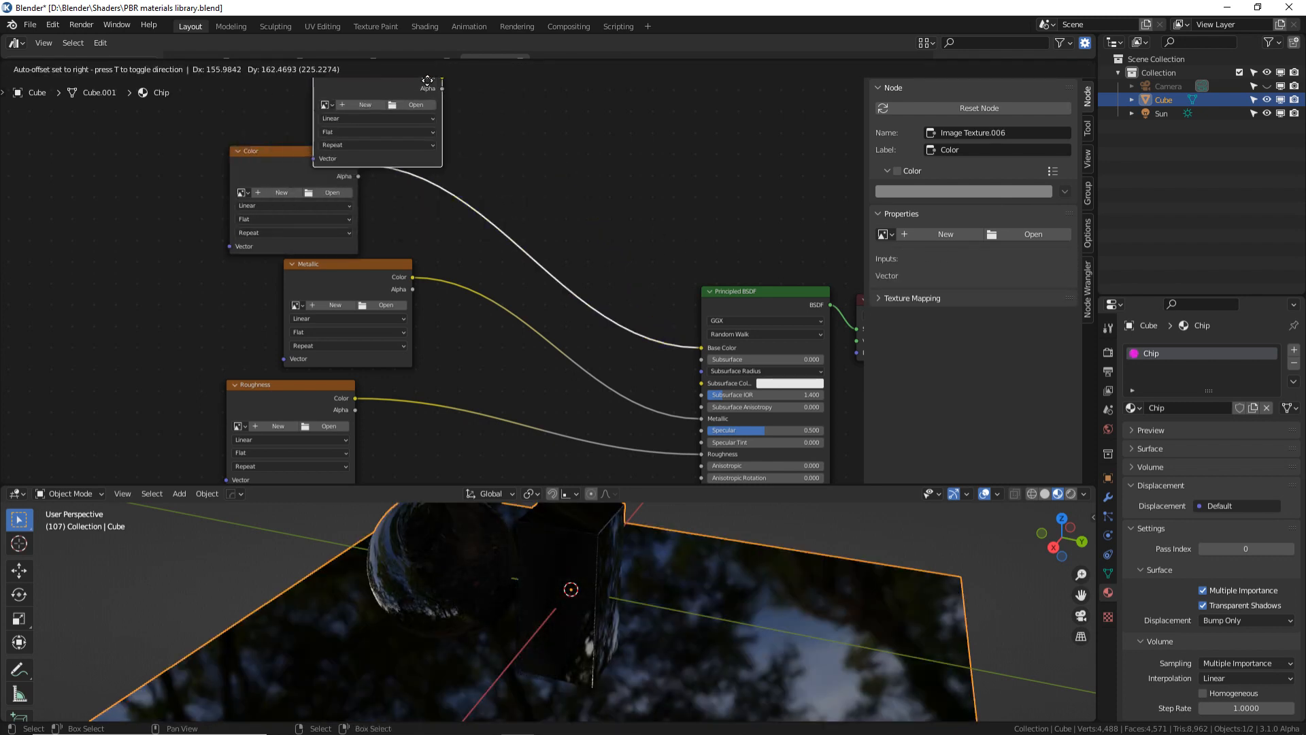
left_click(523, 94)
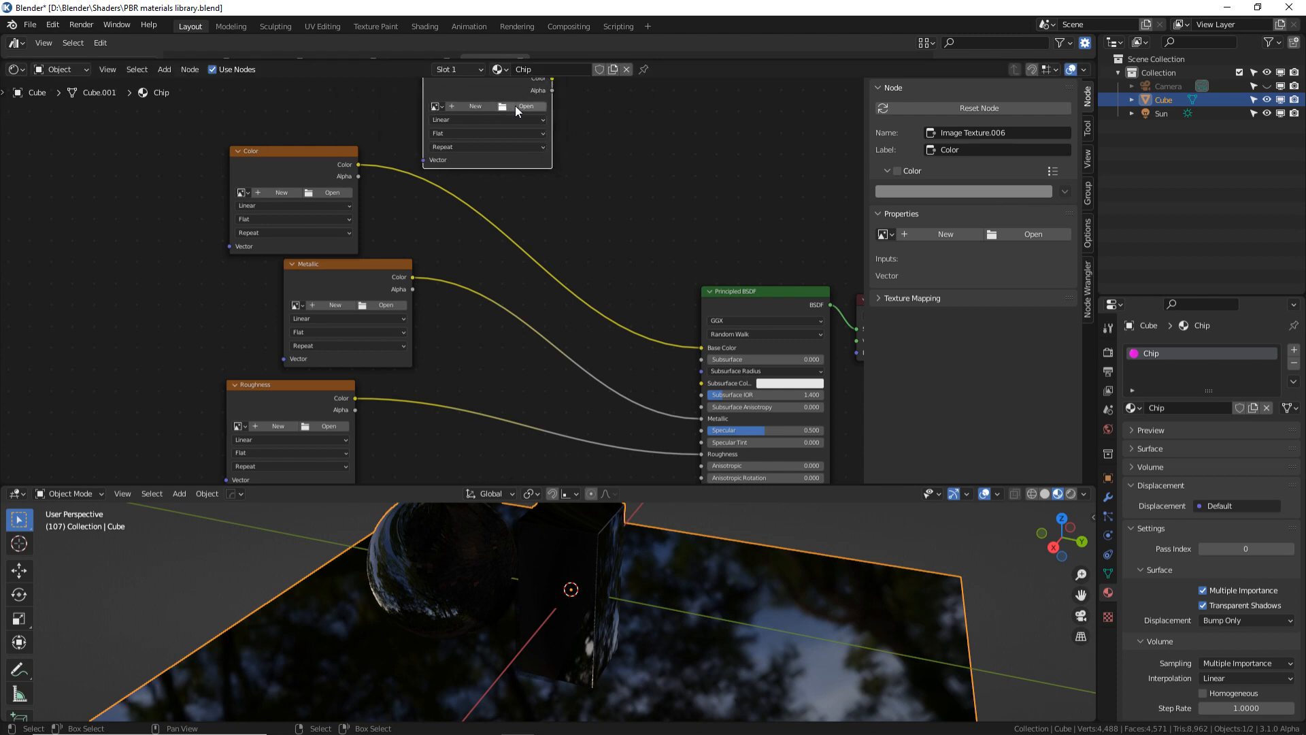
middle_click_drag(605, 333, 583, 367)
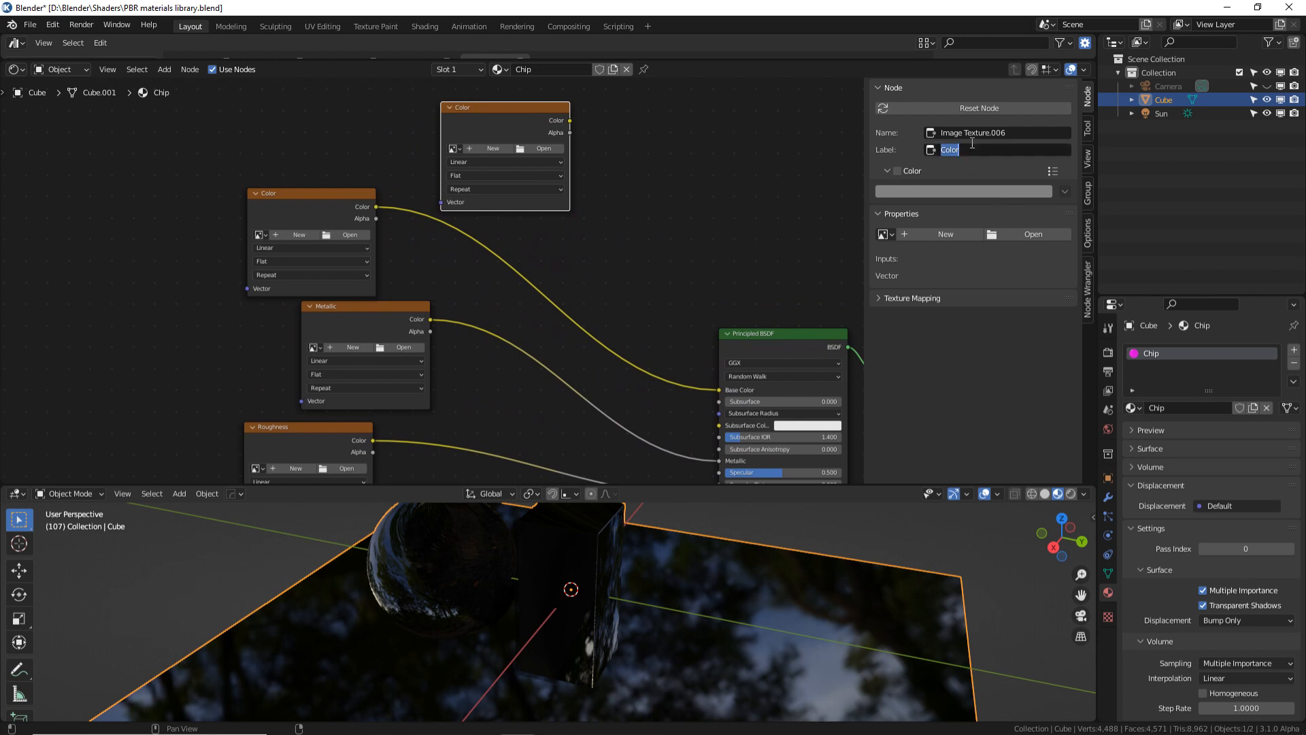
type("AO")
key("Return")
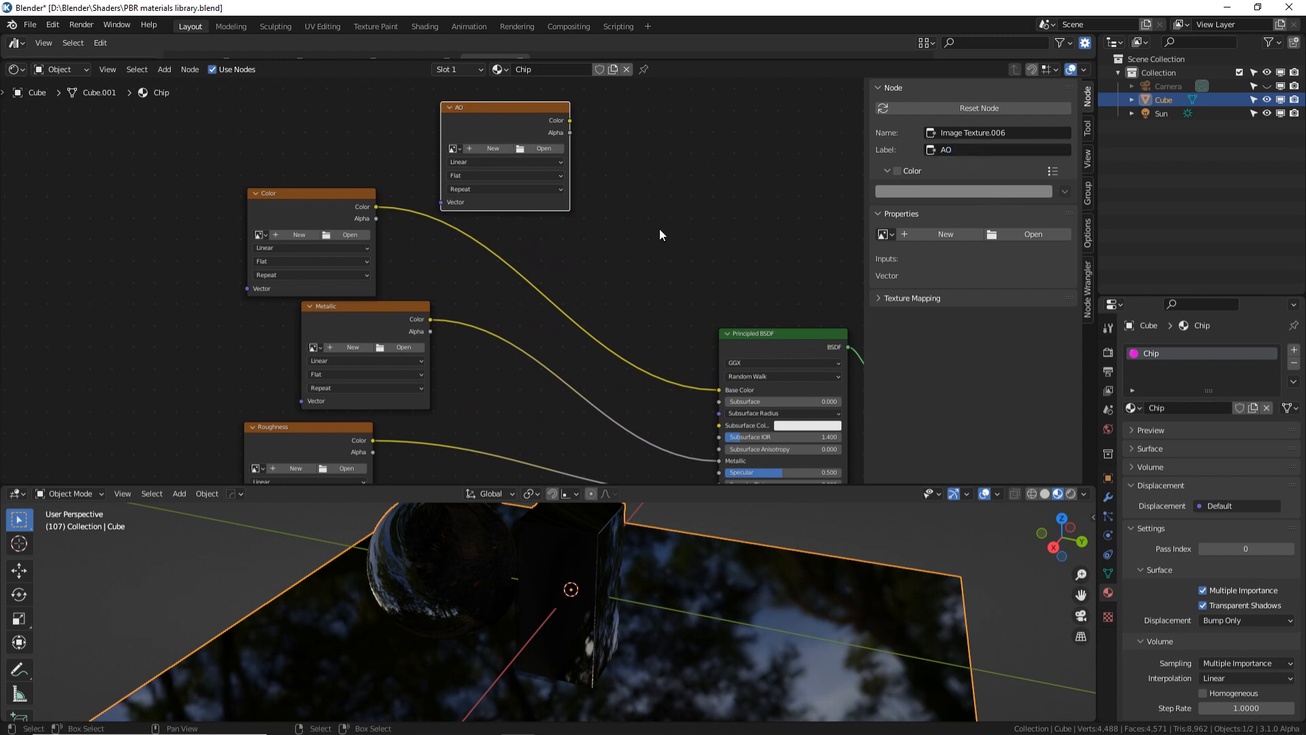
Step: Insert a MixRGB node into the link between the Color node and the Principled BSDF Base Color
middle_click_drag(625, 233, 594, 234)
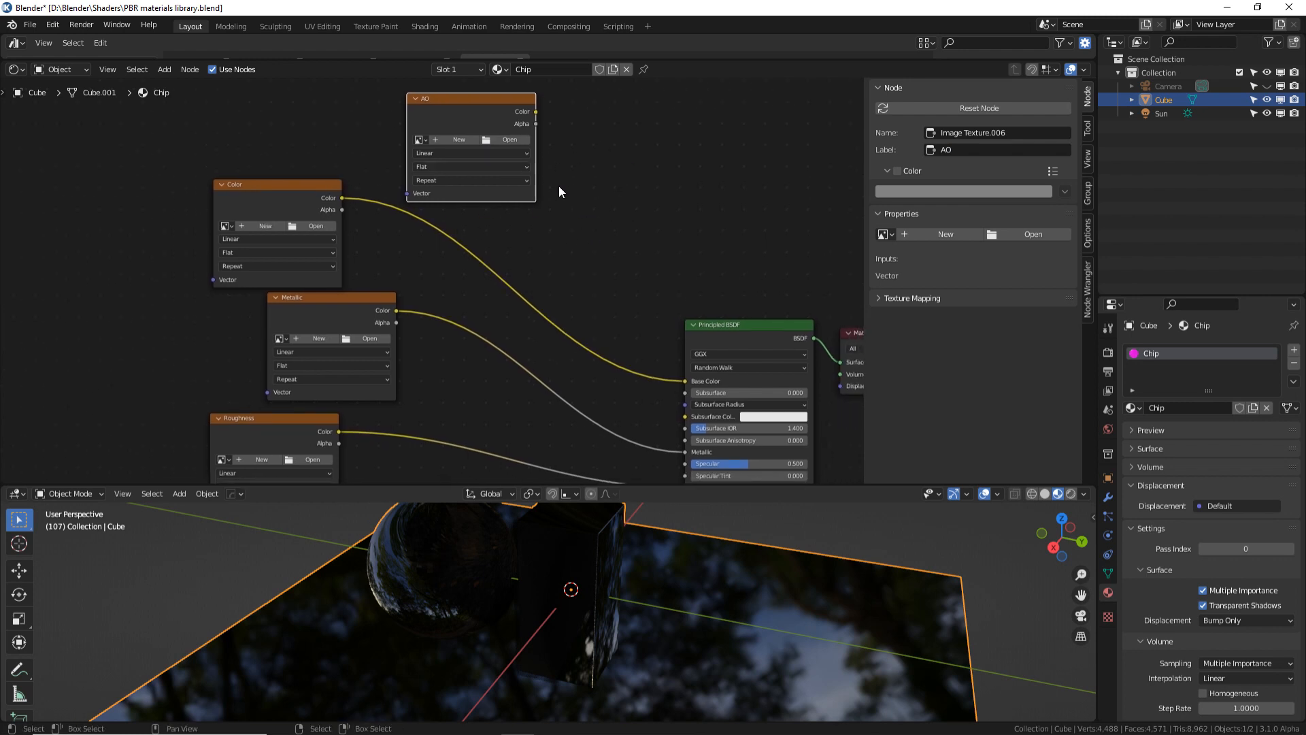
key("shift+a")
left_click(606, 208)
type("mix rgb")
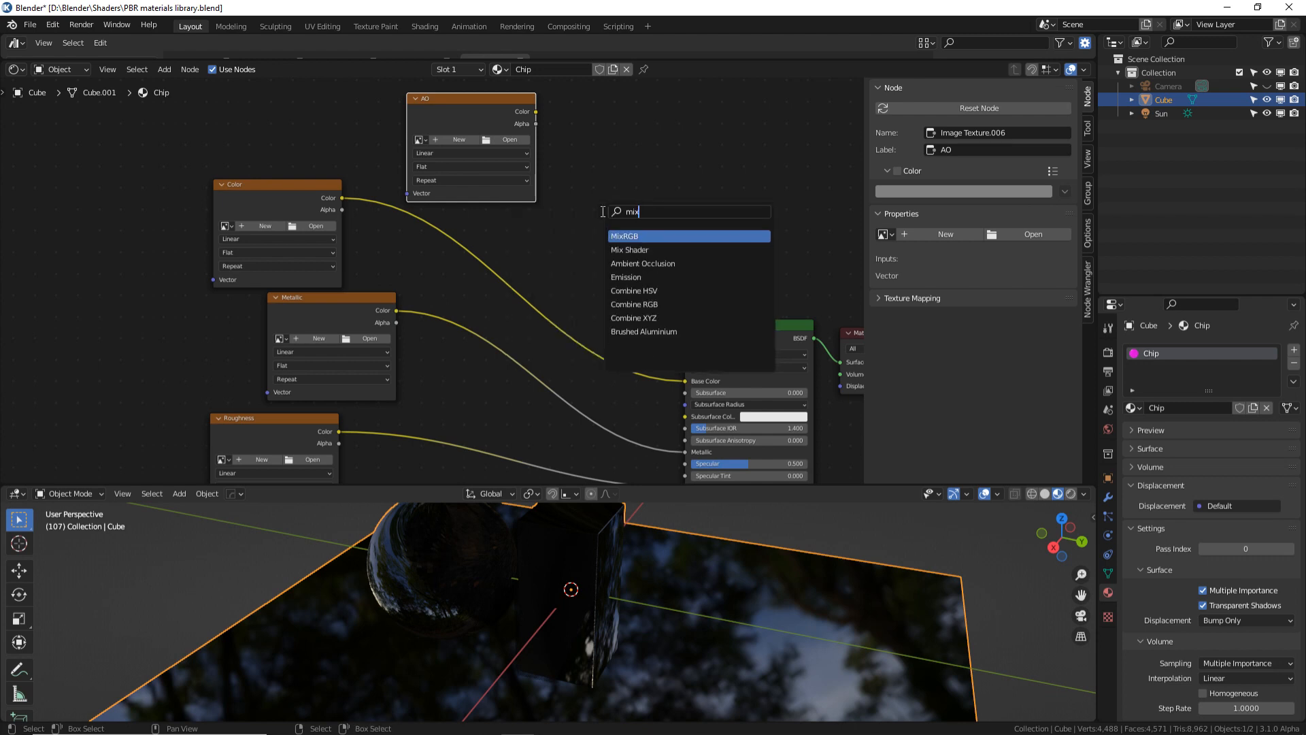
key("BackSpace")
key("BackSpace")
key("BackSpace")
key("BackSpace")
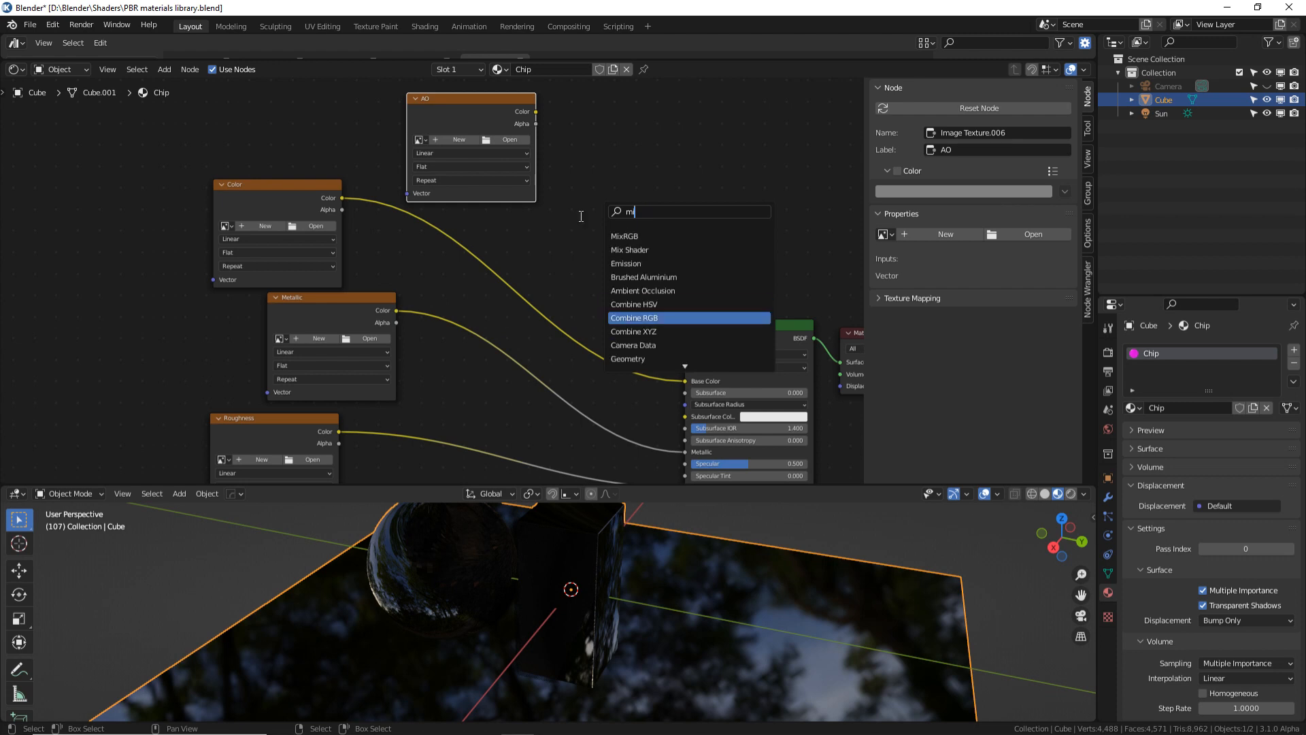
type("rgb")
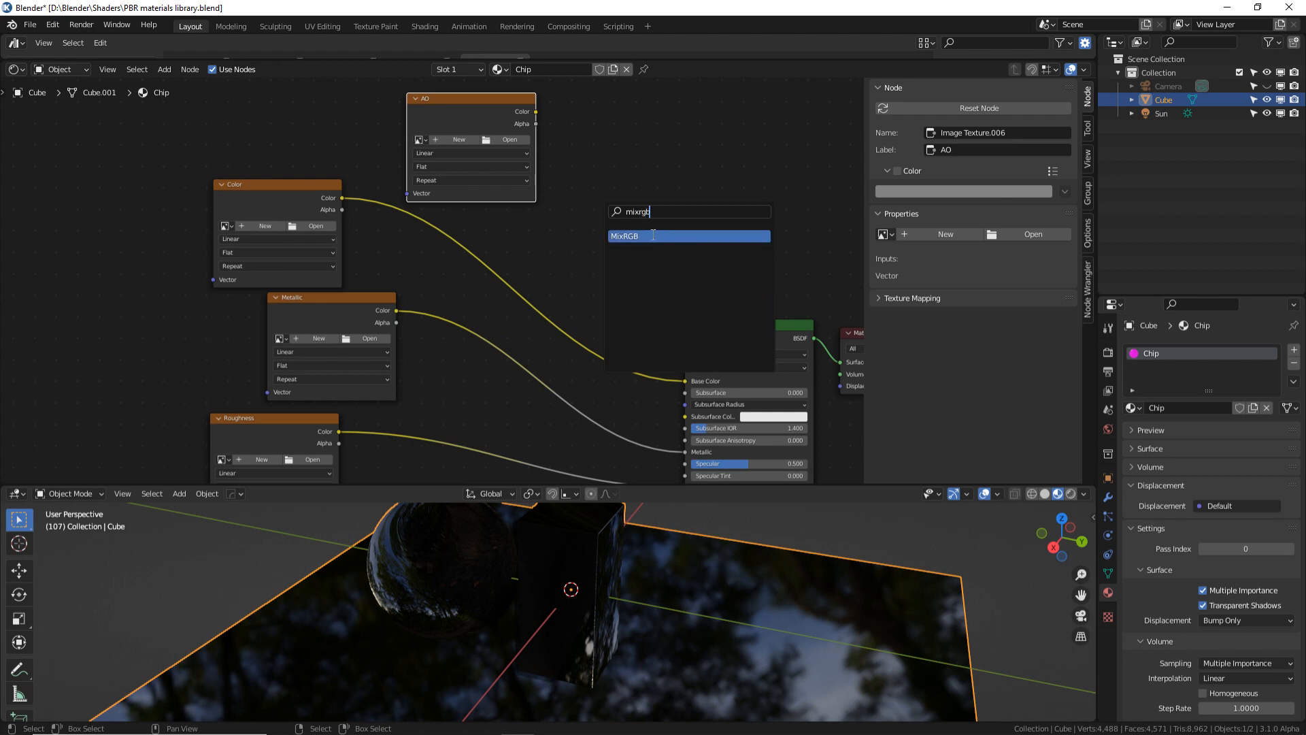
left_click(653, 235)
left_click(581, 254)
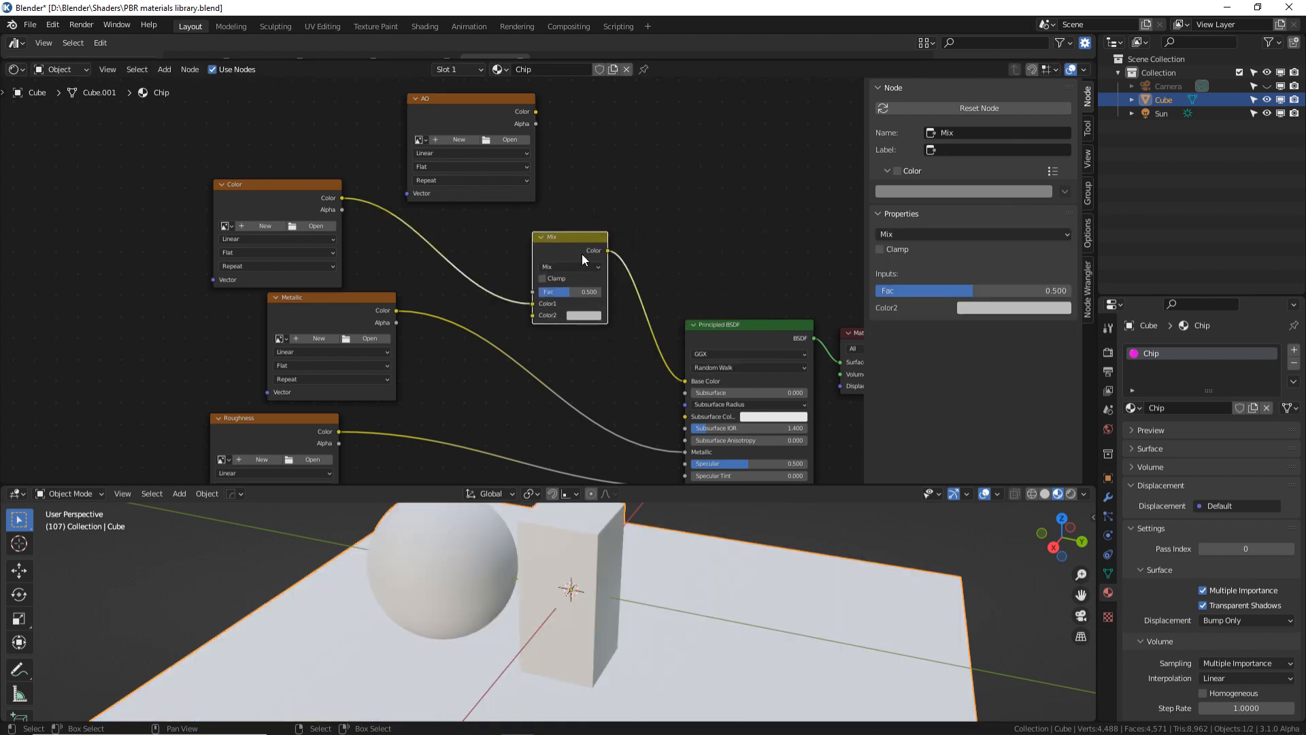
left_click_drag(589, 255, 622, 302)
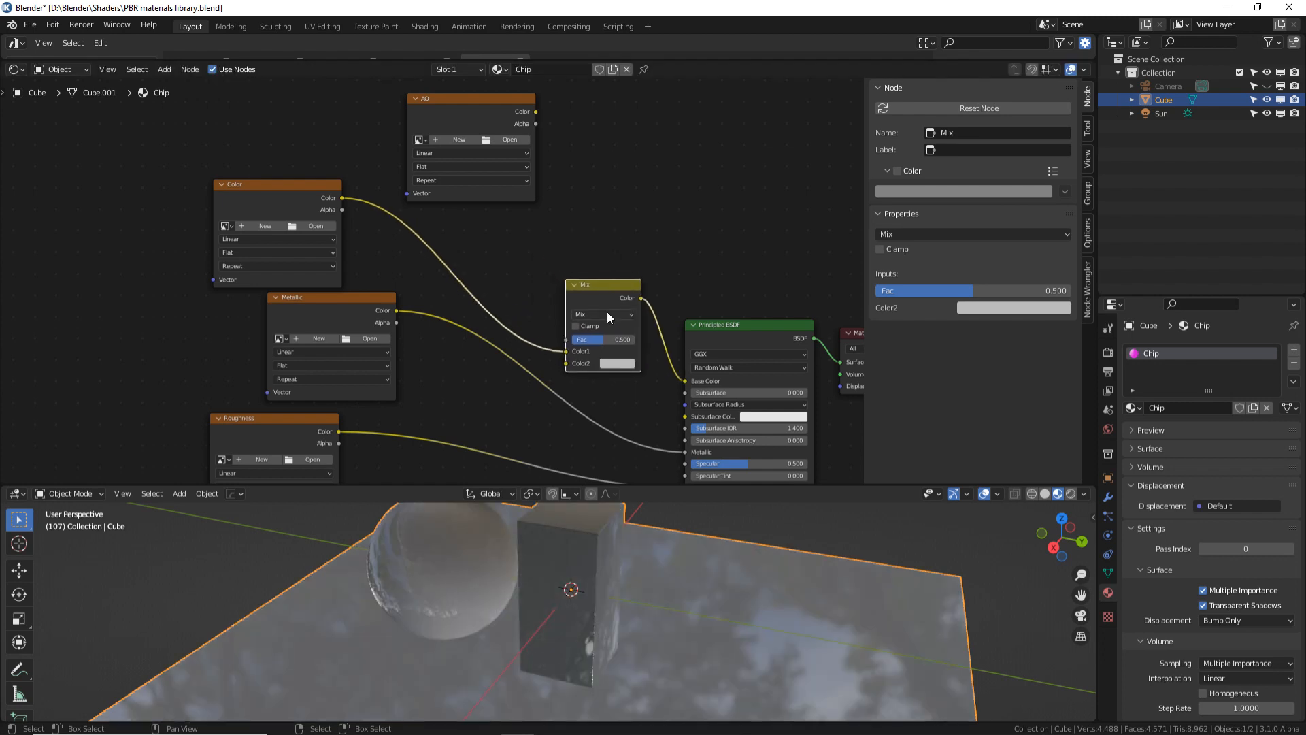
Step: Set the Mix node's blending mode to Multiply and connect the AO node's Color output to its Color2 input
left_click(605, 316)
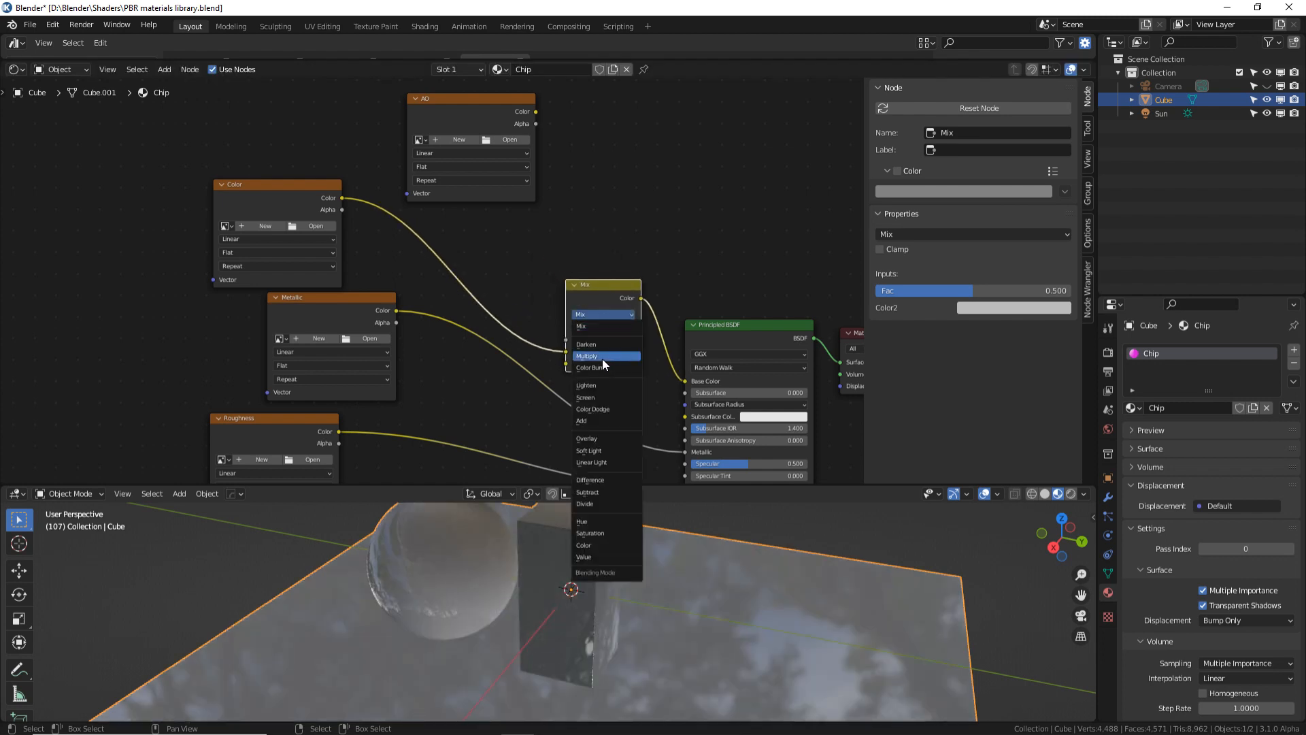
left_click(602, 357)
mouse_move(536, 111)
left_mouse_down()
mouse_move(573, 267)
mouse_move(525, 306)
mouse_move(551, 365)
mouse_move(565, 365)
left_mouse_up()
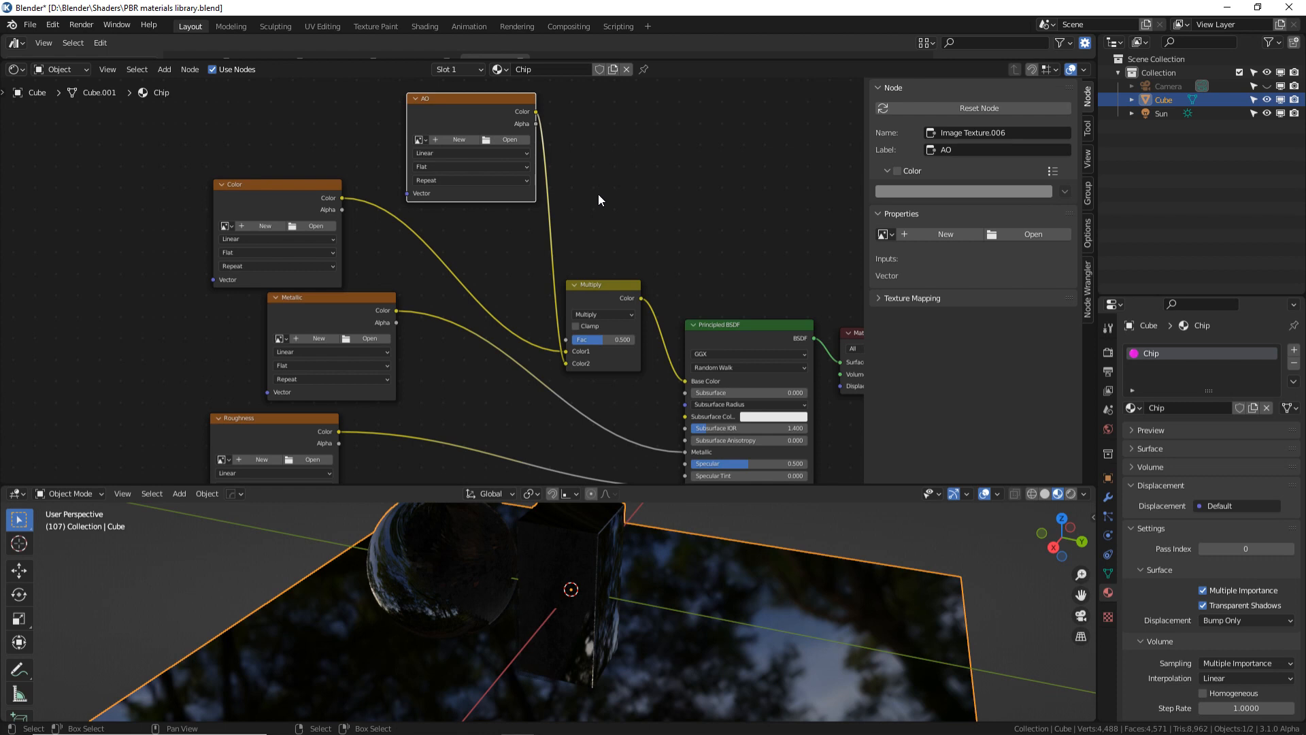
left_click(601, 199)
Step: Add a Texture Coordinate node in the empty space before the image texture nodes
left_click_drag(603, 211, 605, 196, "alt")
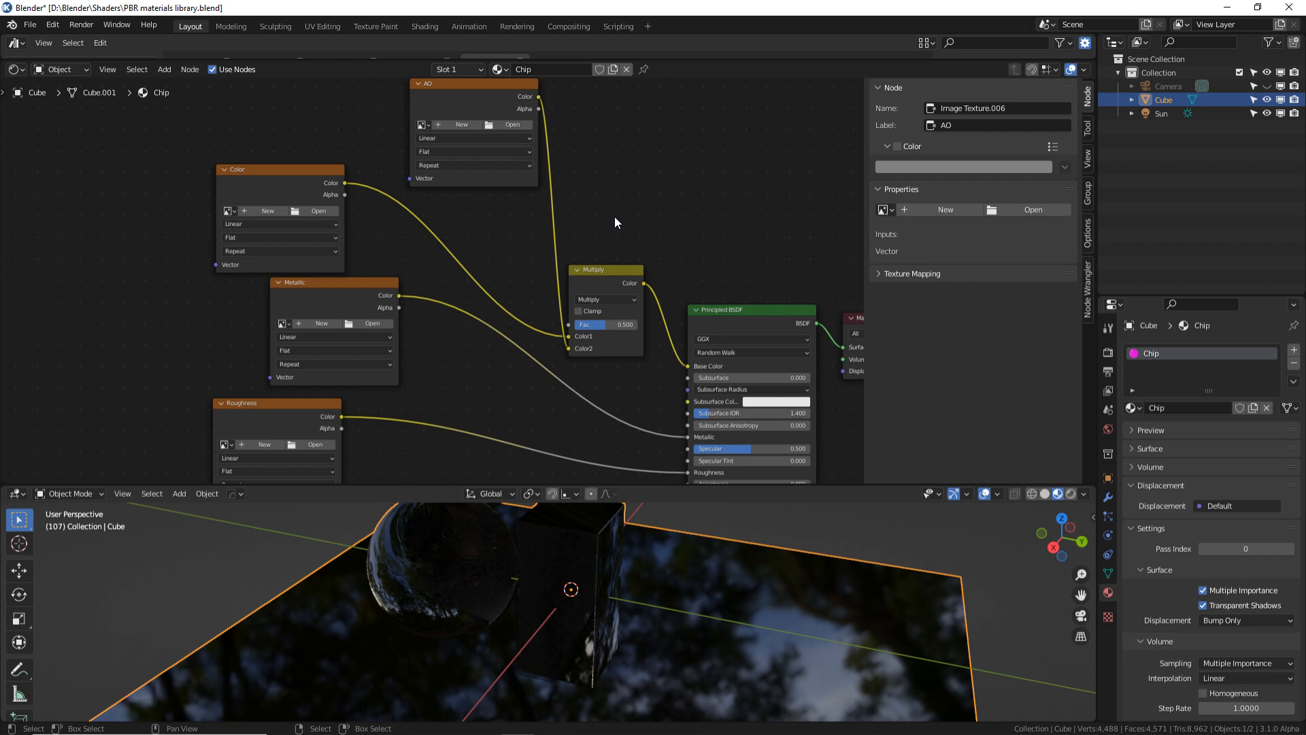
left_click_drag(607, 203, 651, 117, "alt")
scroll(631, 117, "down", 2)
scroll(631, 116, "down", 3)
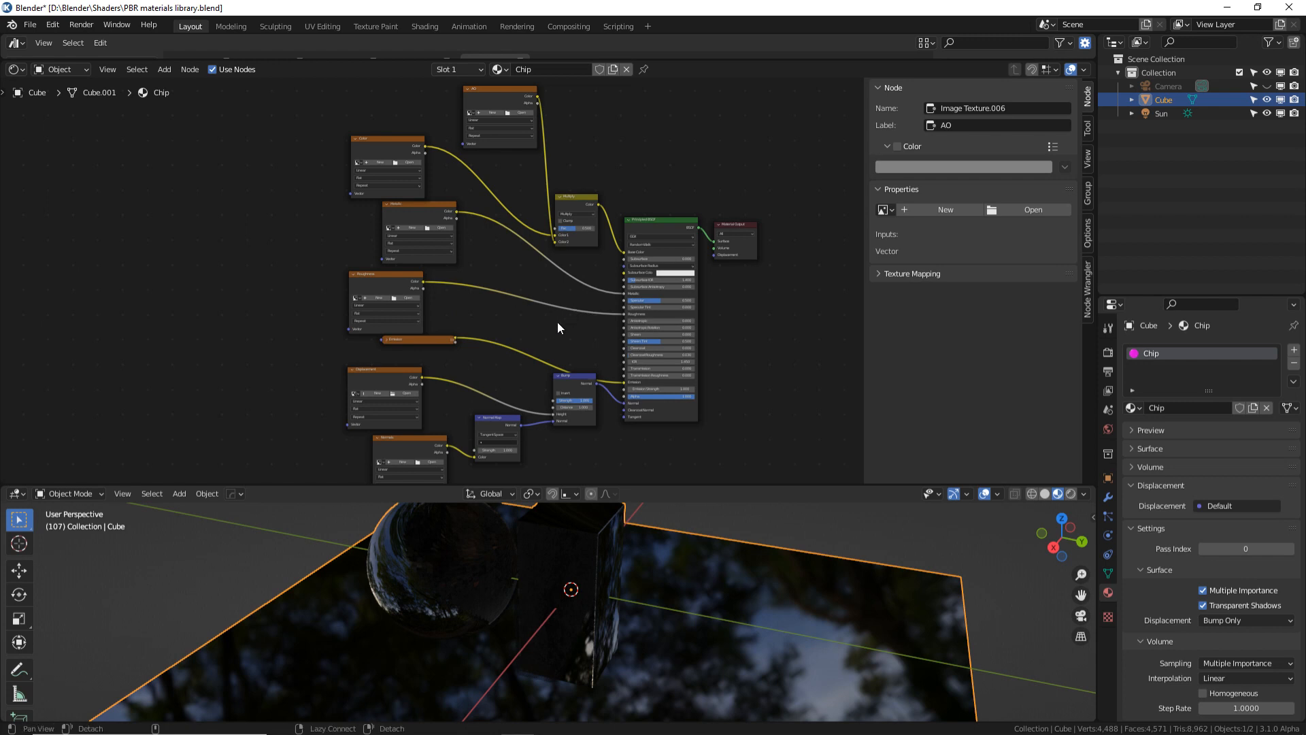
left_click_drag(557, 321, 570, 311, "alt")
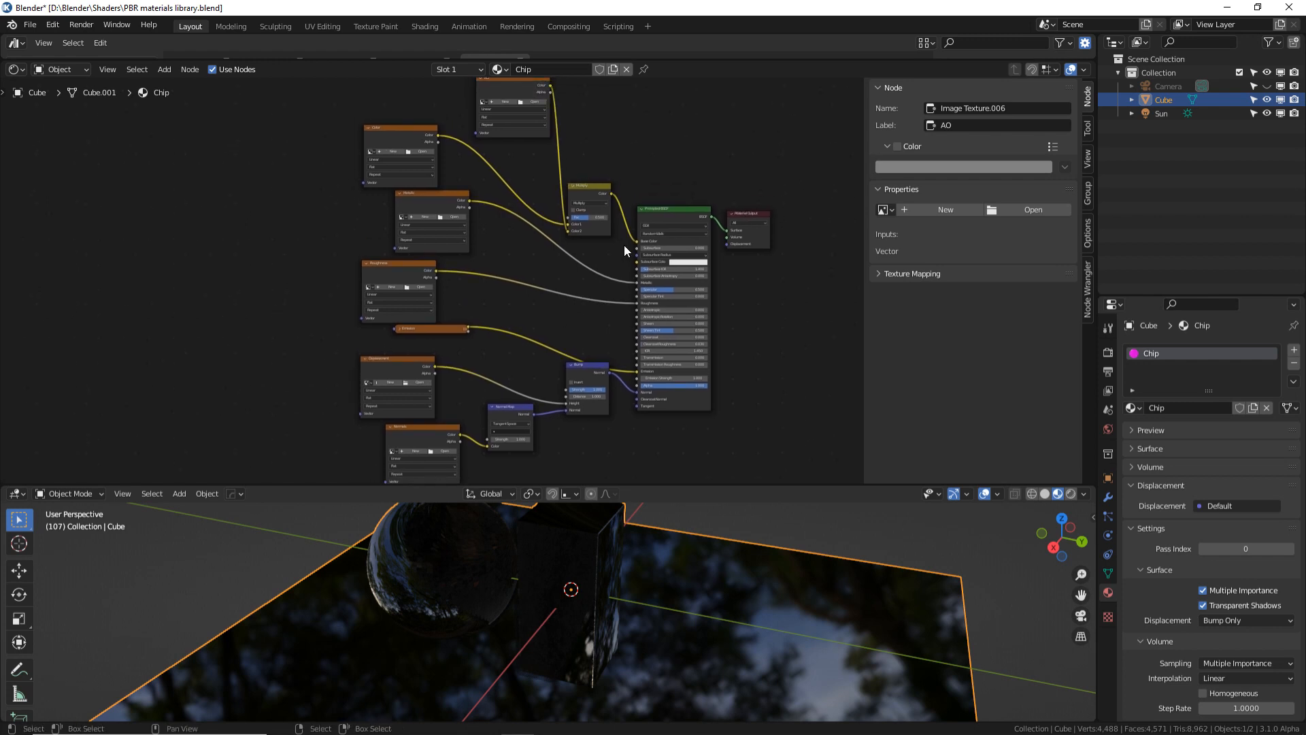
left_click_drag(533, 239, 602, 239, "alt")
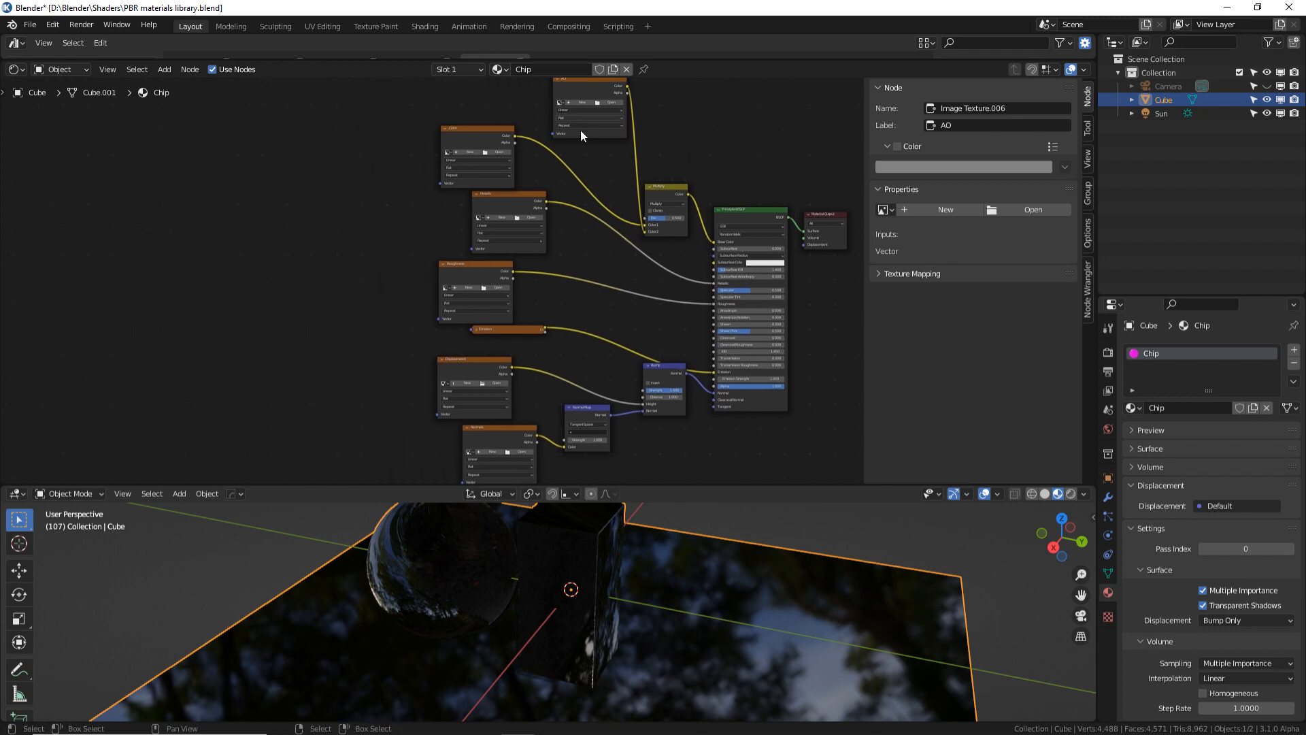
key("shift+a")
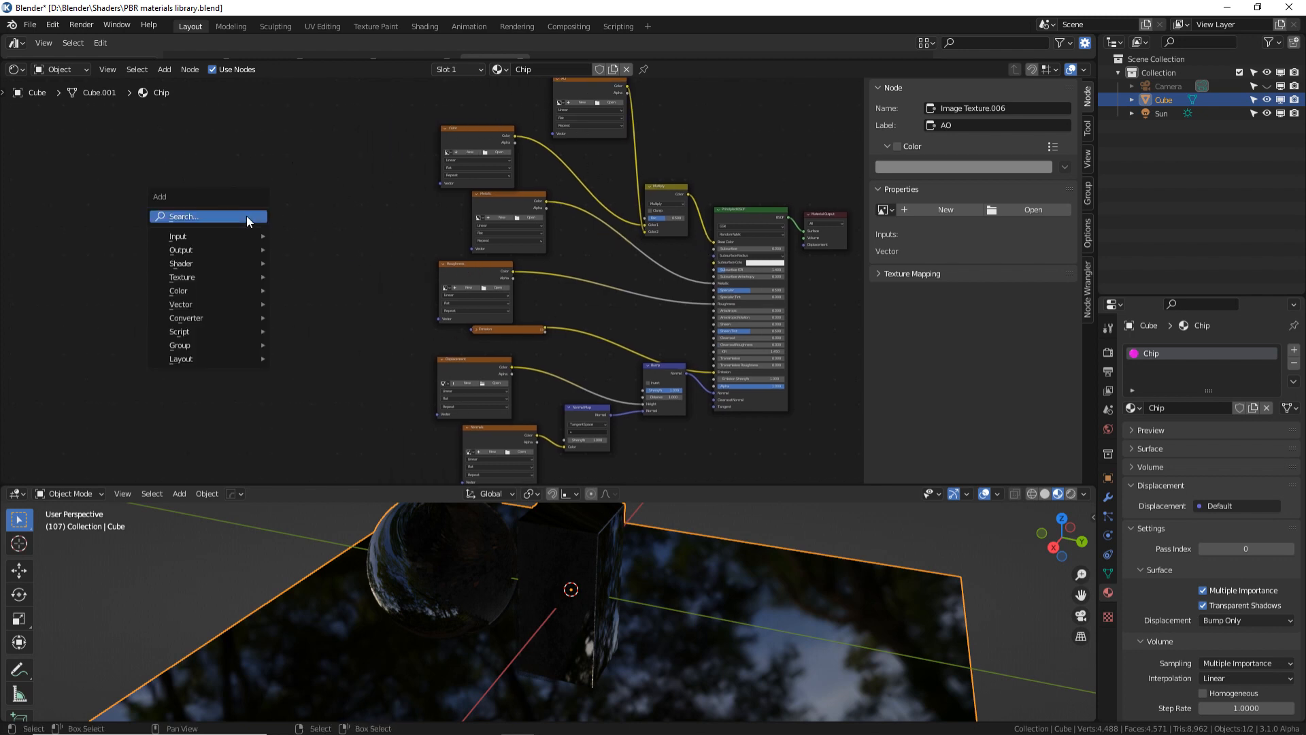
left_click(246, 216)
type("coor")
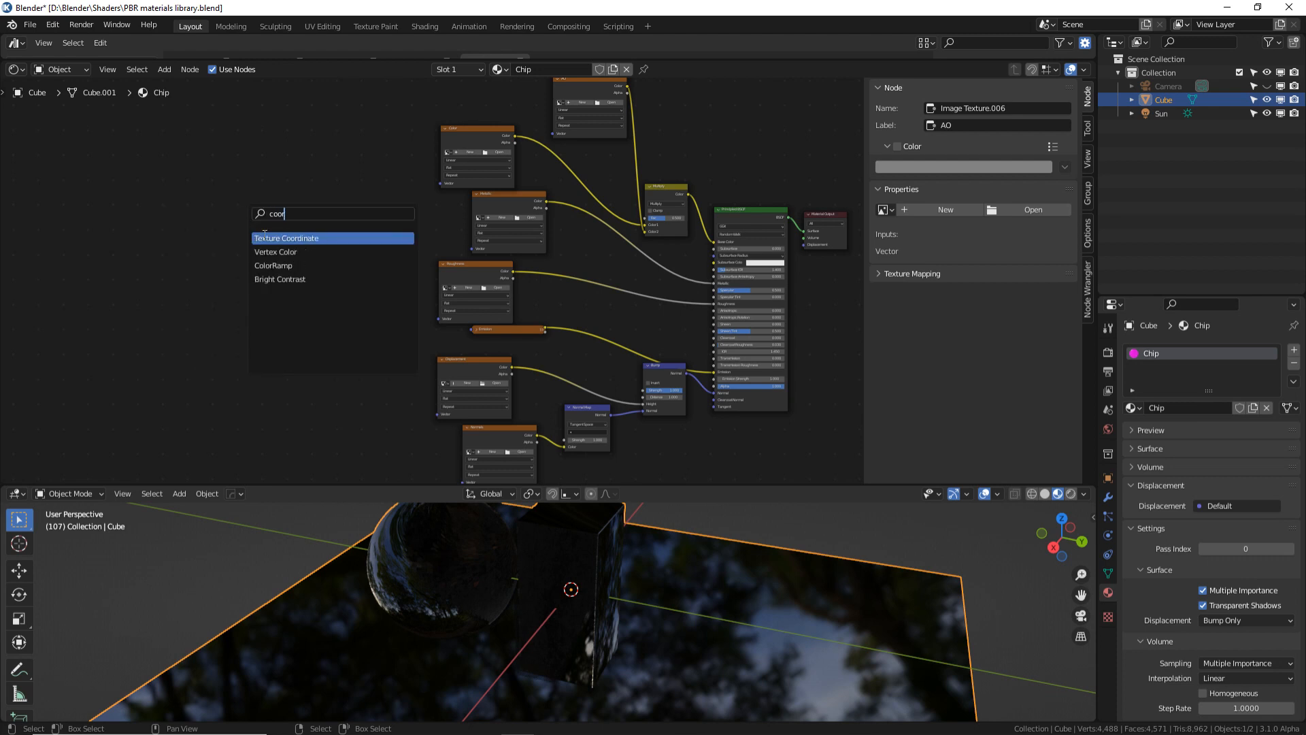
left_click(265, 235)
left_click(231, 222)
Step: Add a Mapping node after the Texture Coordinate node and connect the UV output to the Mapping Vector input
key("shift+a")
left_click(309, 205)
type("mapp")
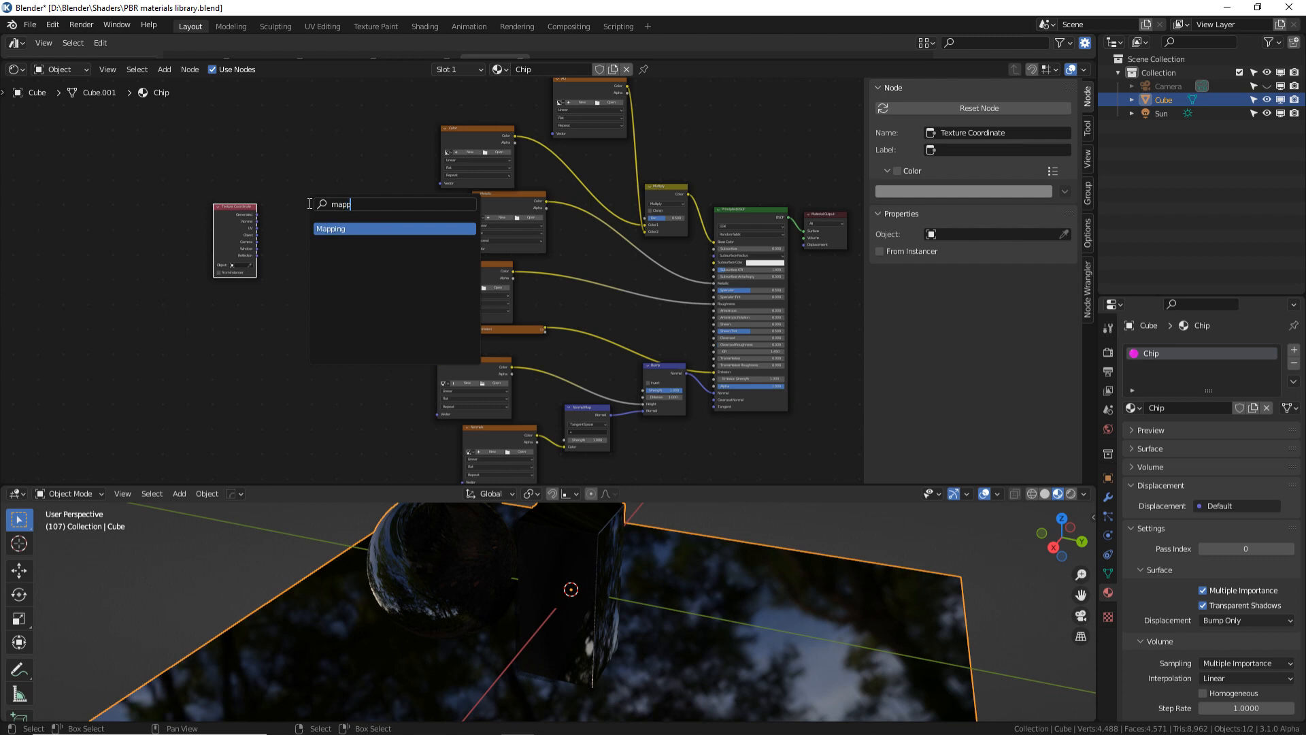
key("Return")
left_click(330, 218)
scroll(331, 217, "up", 2)
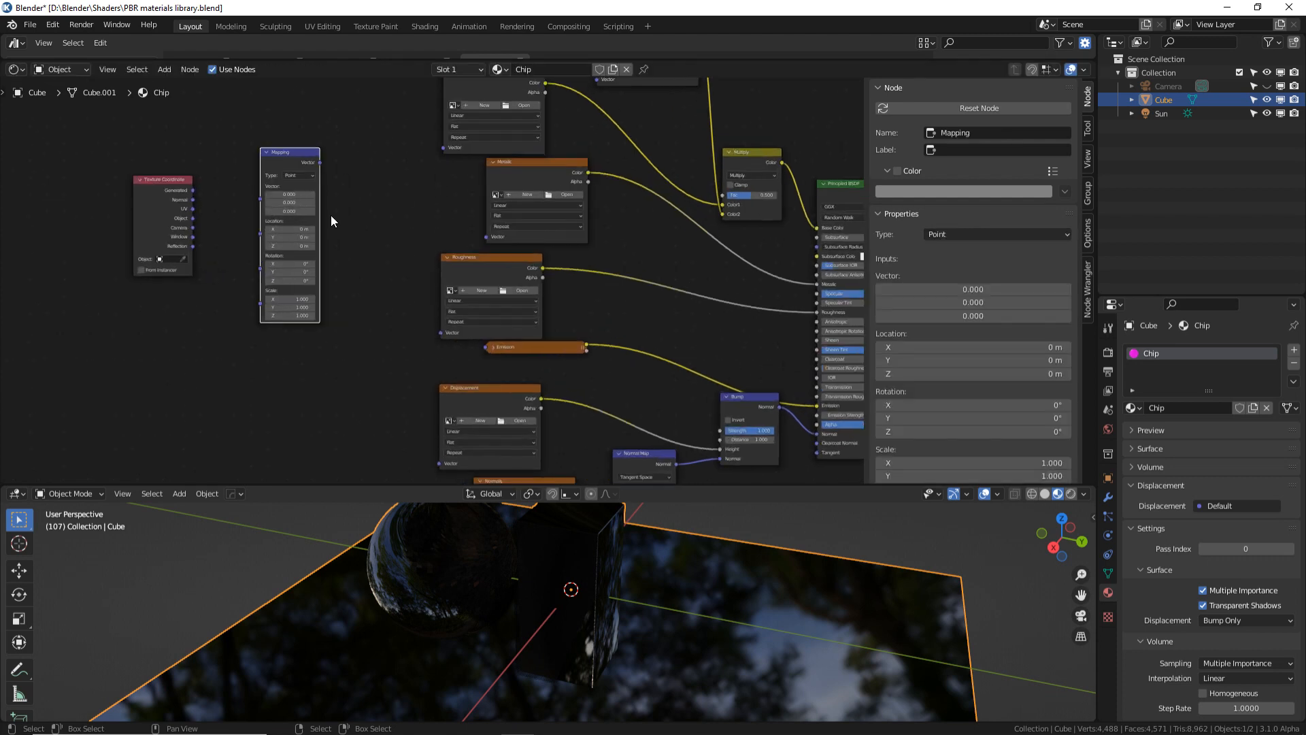
scroll(331, 242, "up", 2)
left_click_drag(157, 200, 279, 174)
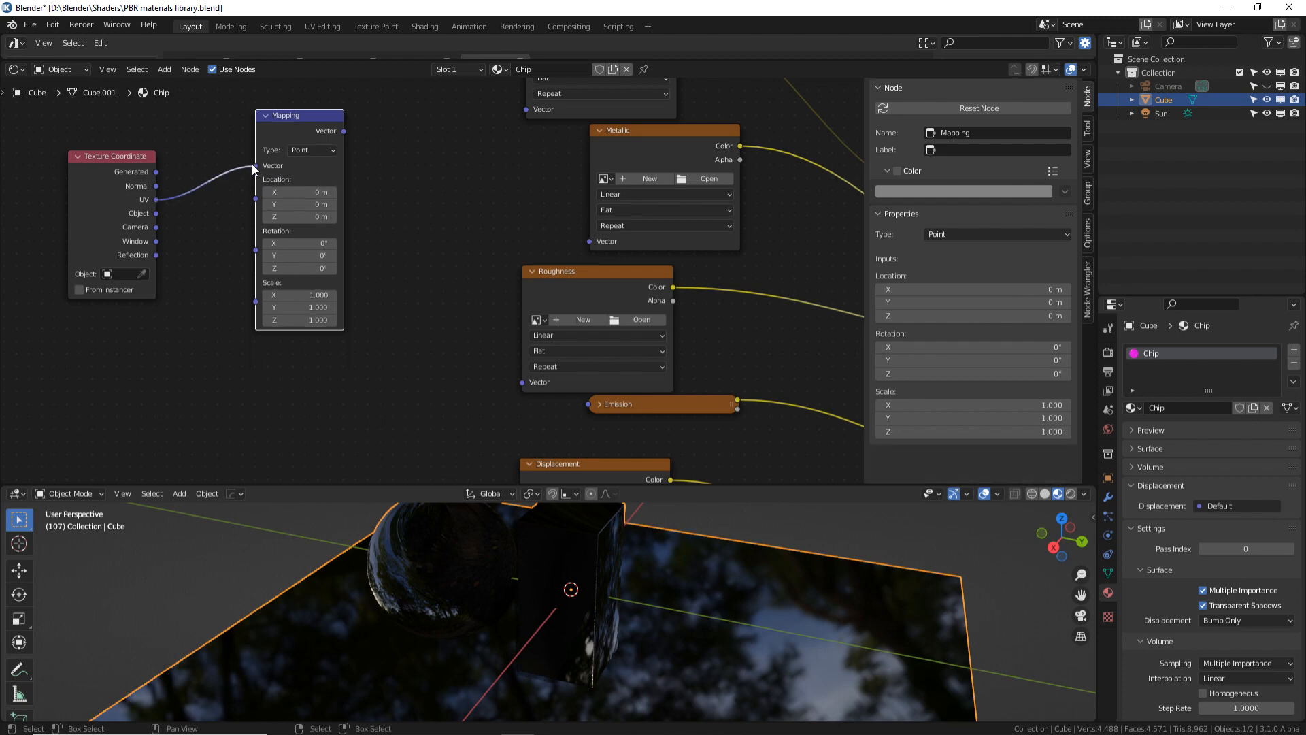
left_click_drag(374, 160, 267, 201, "alt")
scroll(267, 201, "down", 12)
left_click_drag(384, 256, 362, 202, "alt")
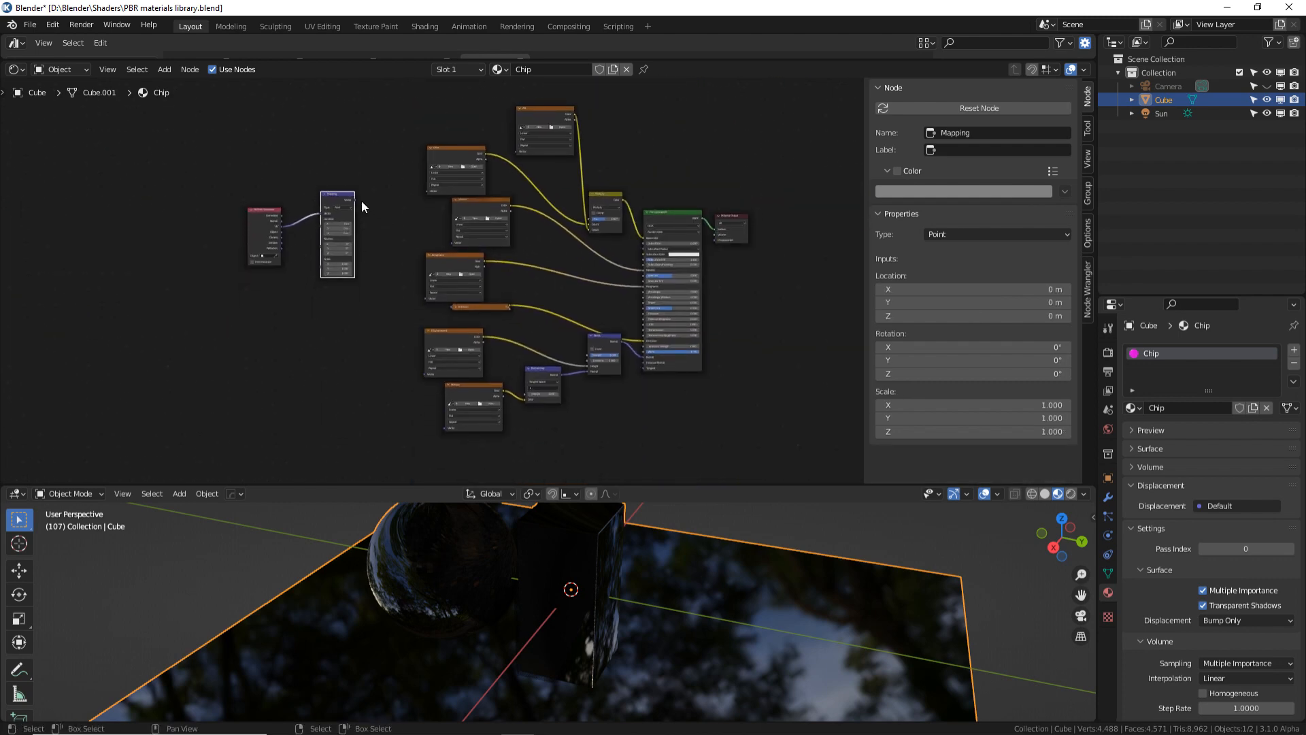
scroll(352, 200, "up", 4)
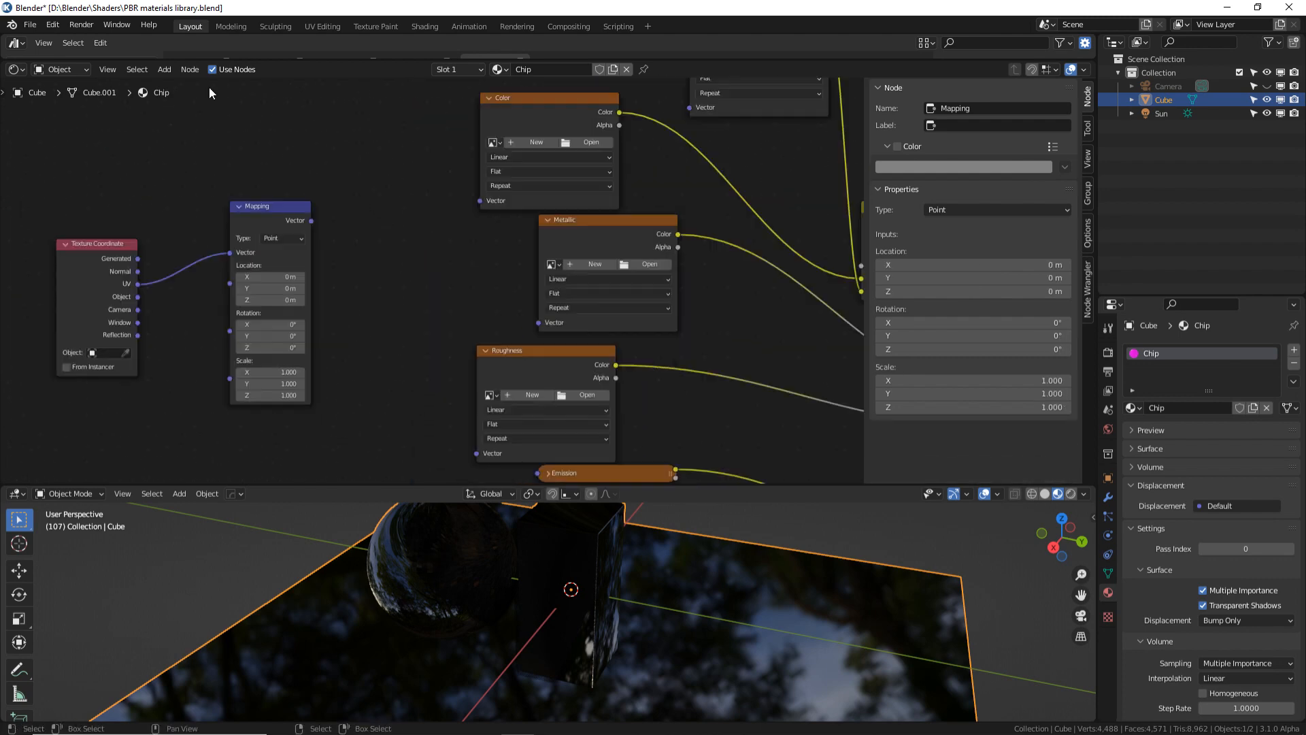
Step: Add a Reroute node after the Mapping node and connect the Mapping Vector output to it
left_click(164, 70)
mouse_move(199, 226)
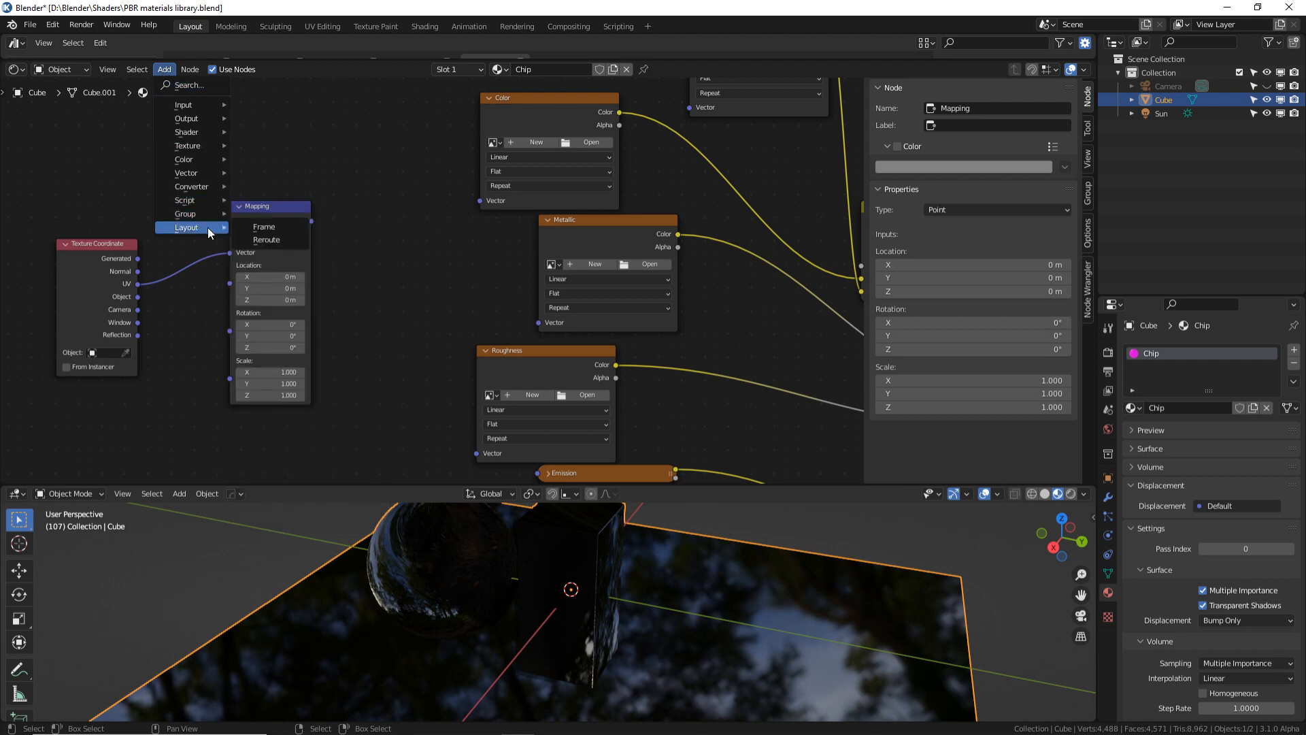
left_click(264, 242)
left_click(391, 234)
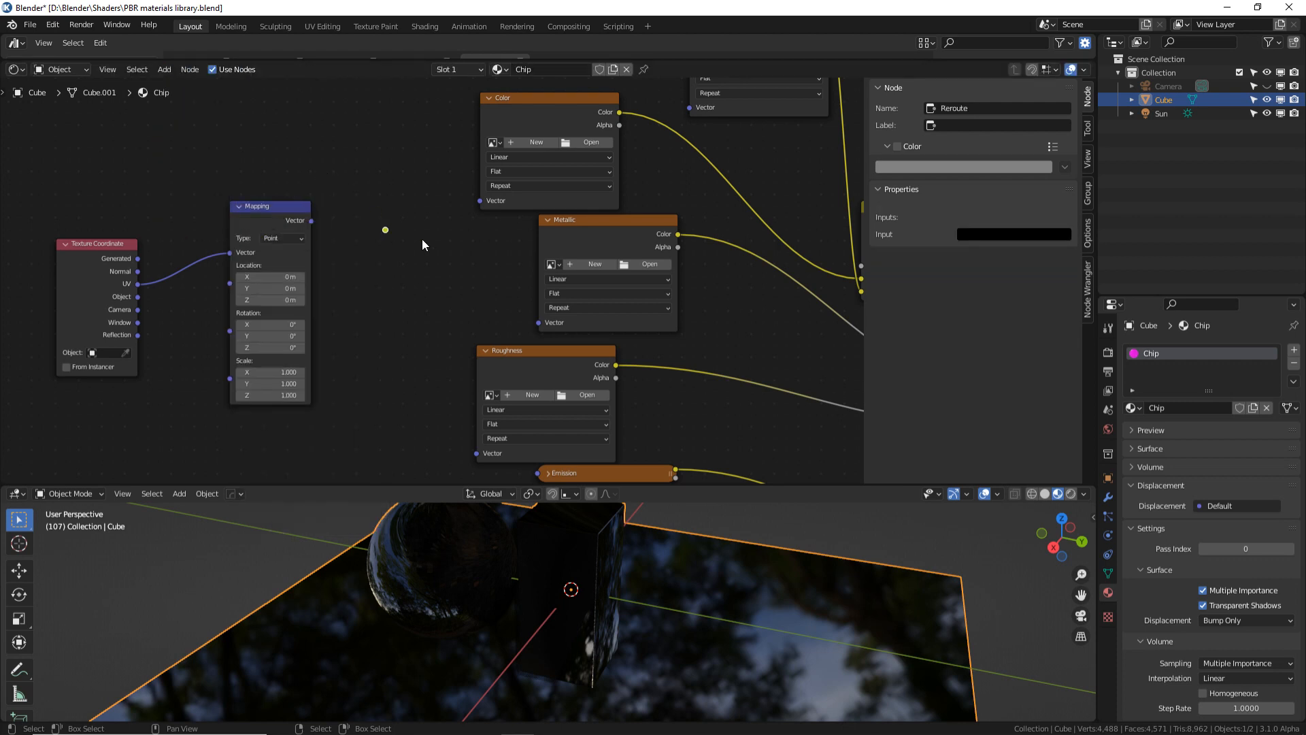
scroll(385, 234, "down", 1)
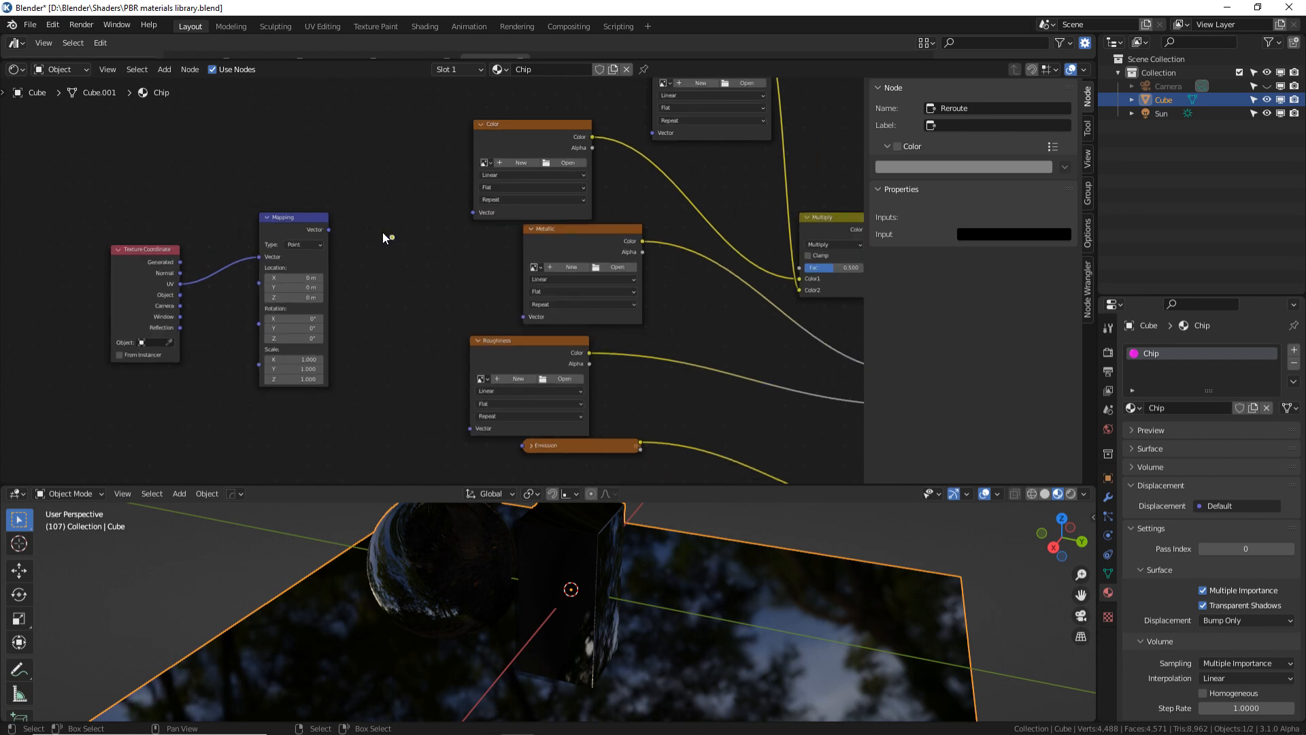
left_click_drag(332, 229, 394, 236)
Step: Connect the Reroute node to the Vector inputs of all the image texture nodes, from AO and Color down to Normals
scroll(425, 273, "down", 1)
middle_click_drag(409, 249, 386, 247)
left_click_drag(386, 248, 580, 171)
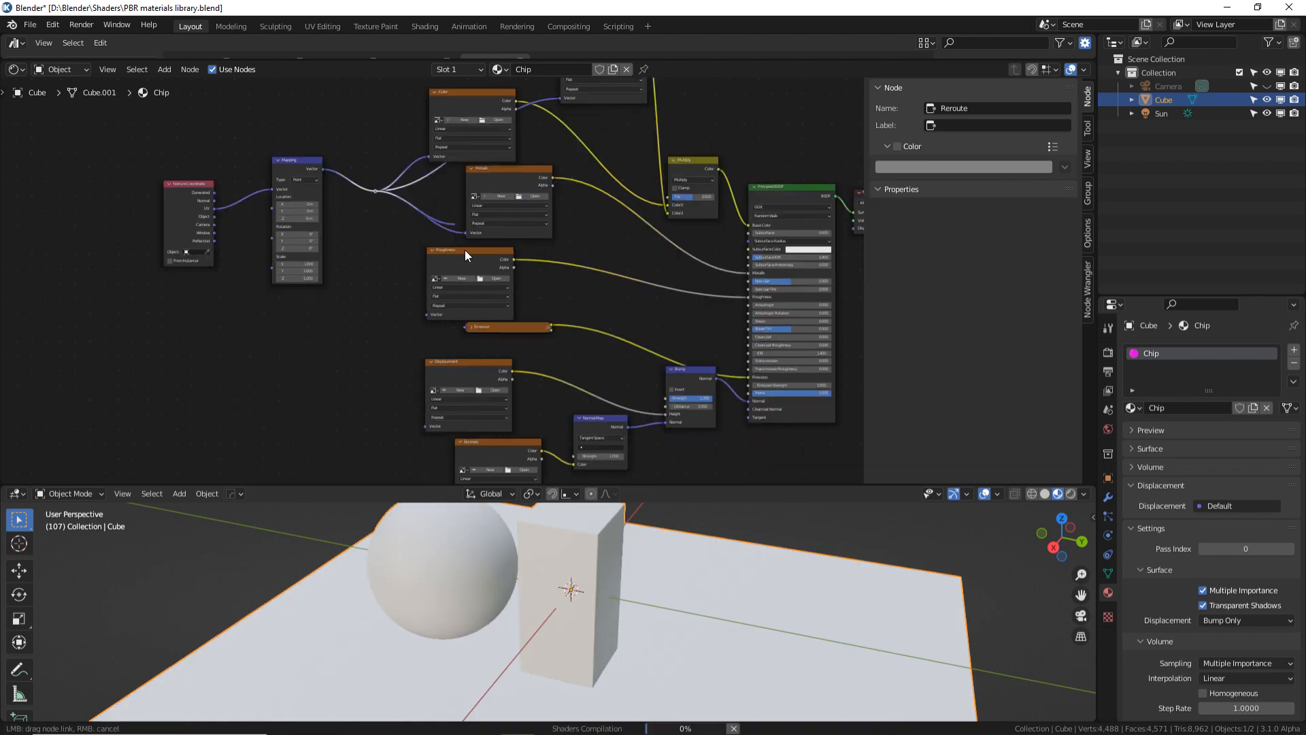
left_click_drag(376, 192, 423, 315)
left_click_drag(376, 191, 466, 327)
left_click_drag(355, 101, 408, 334)
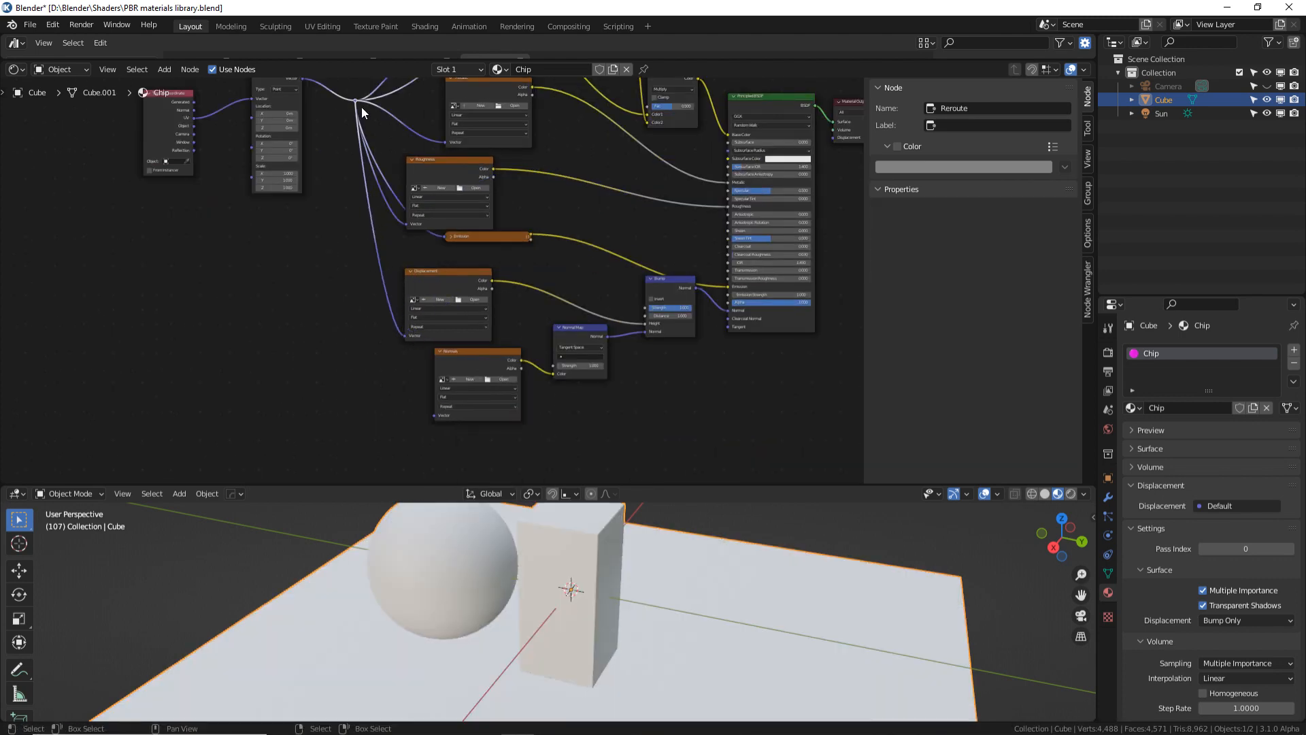
left_click_drag(356, 102, 434, 415)
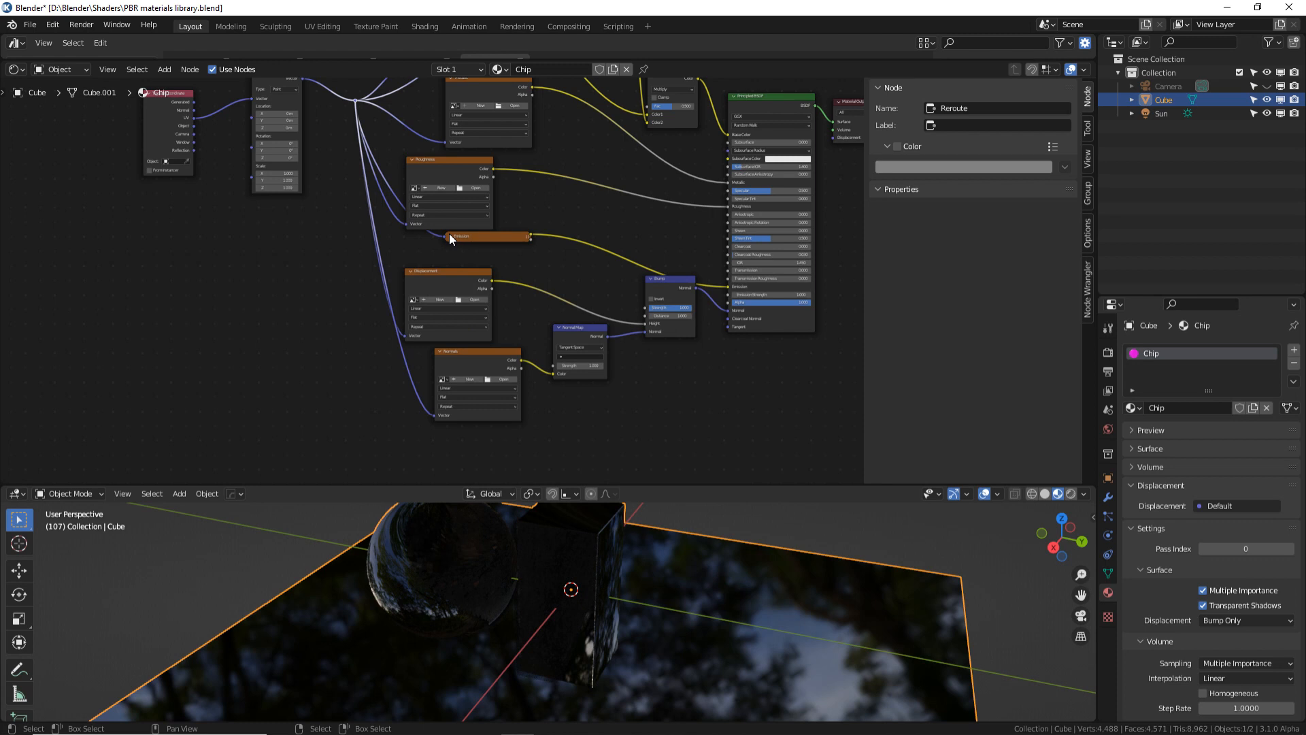
Step: Set the Multiply node's Fac to 1.000
middle_click_drag(683, 177, 558, 333)
scroll(604, 316, "up", 4)
scroll(574, 306, "up", 3)
left_click(603, 265)
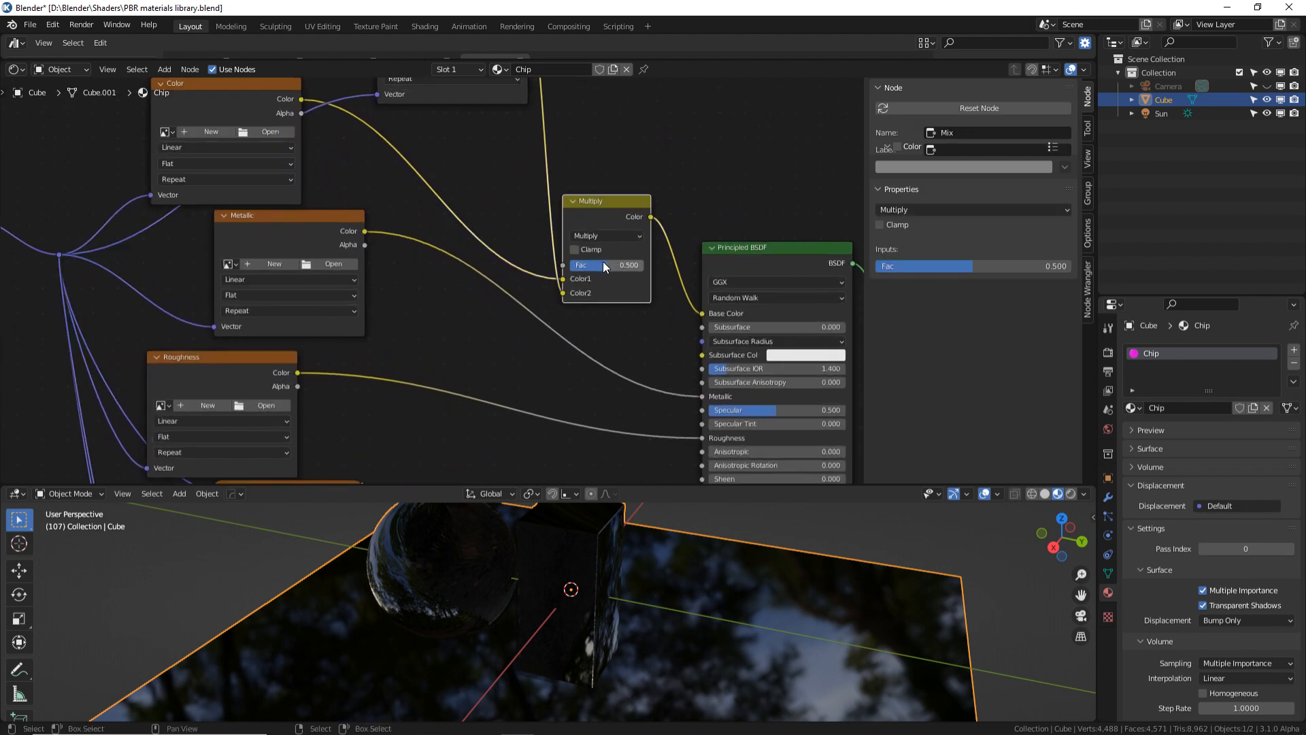
mouse_move(605, 268)
left_mouse_down()
mouse_move(646, 267)
mouse_move(607, 284)
left_mouse_up()
Step: Load Chip07_col.jpg into the Color image texture node
scroll(606, 284, "down", 3)
middle_click_drag(487, 308, 534, 299)
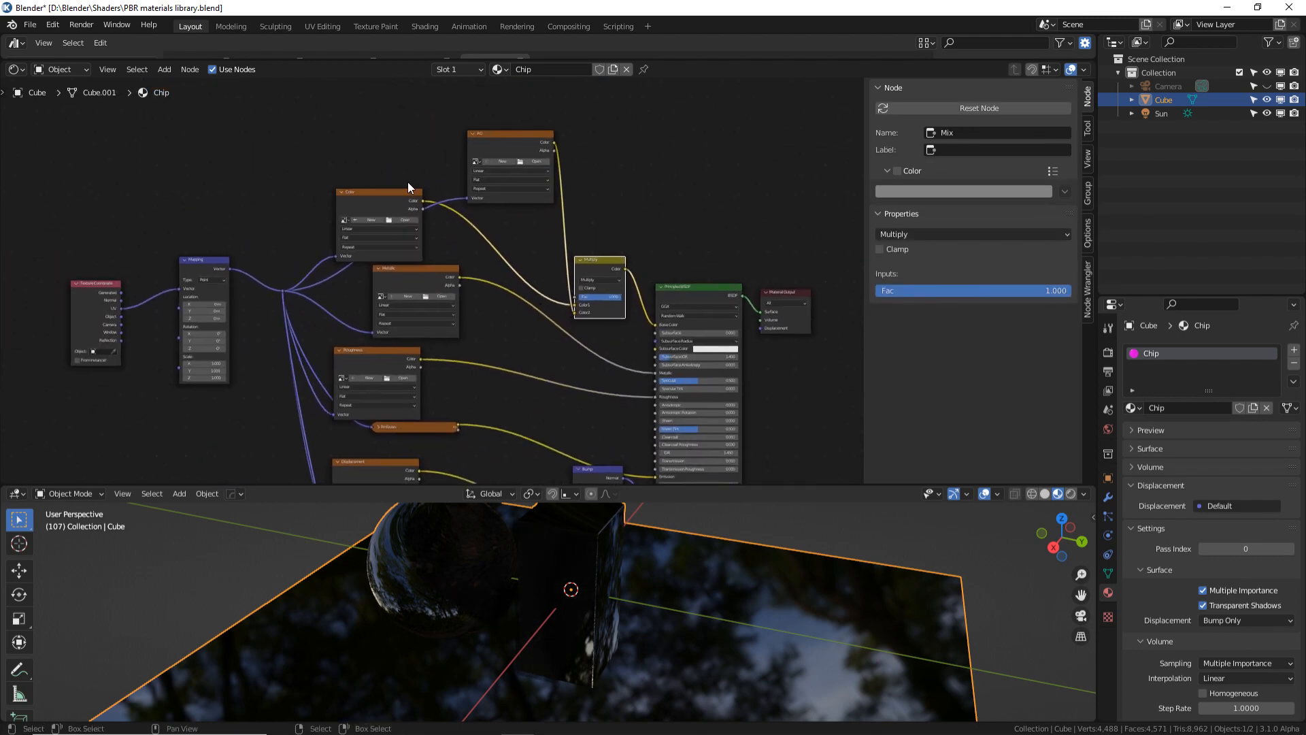
left_click(408, 217)
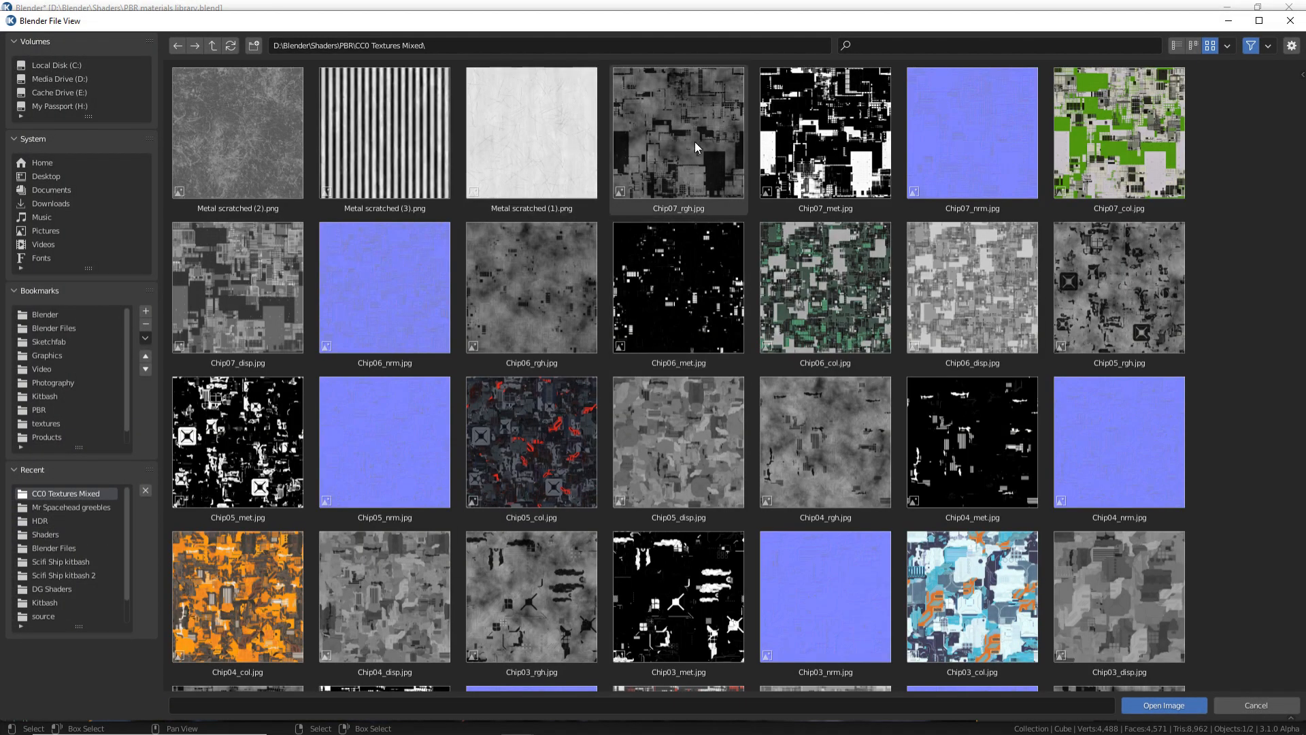
left_click(1112, 144)
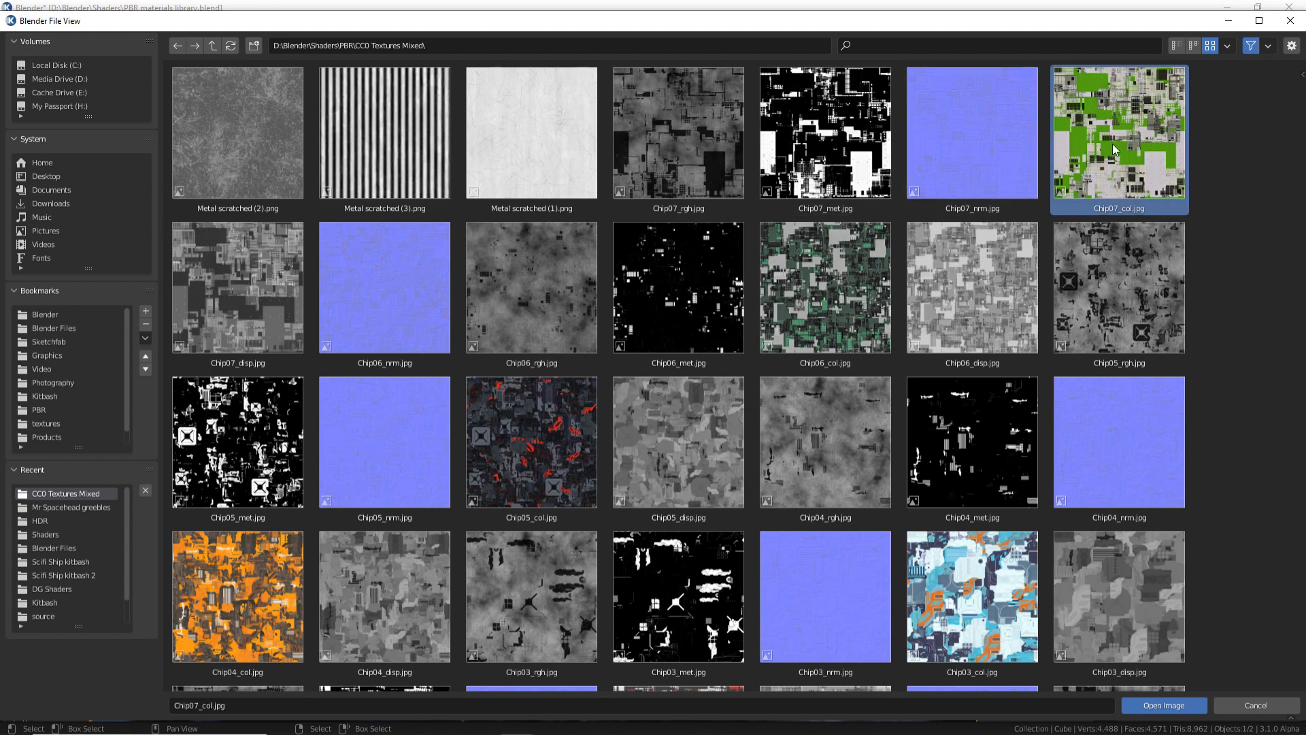
left_click(1195, 706)
Step: Set the Multiply node's Fac to 0.000
scroll(523, 238, "up", 3)
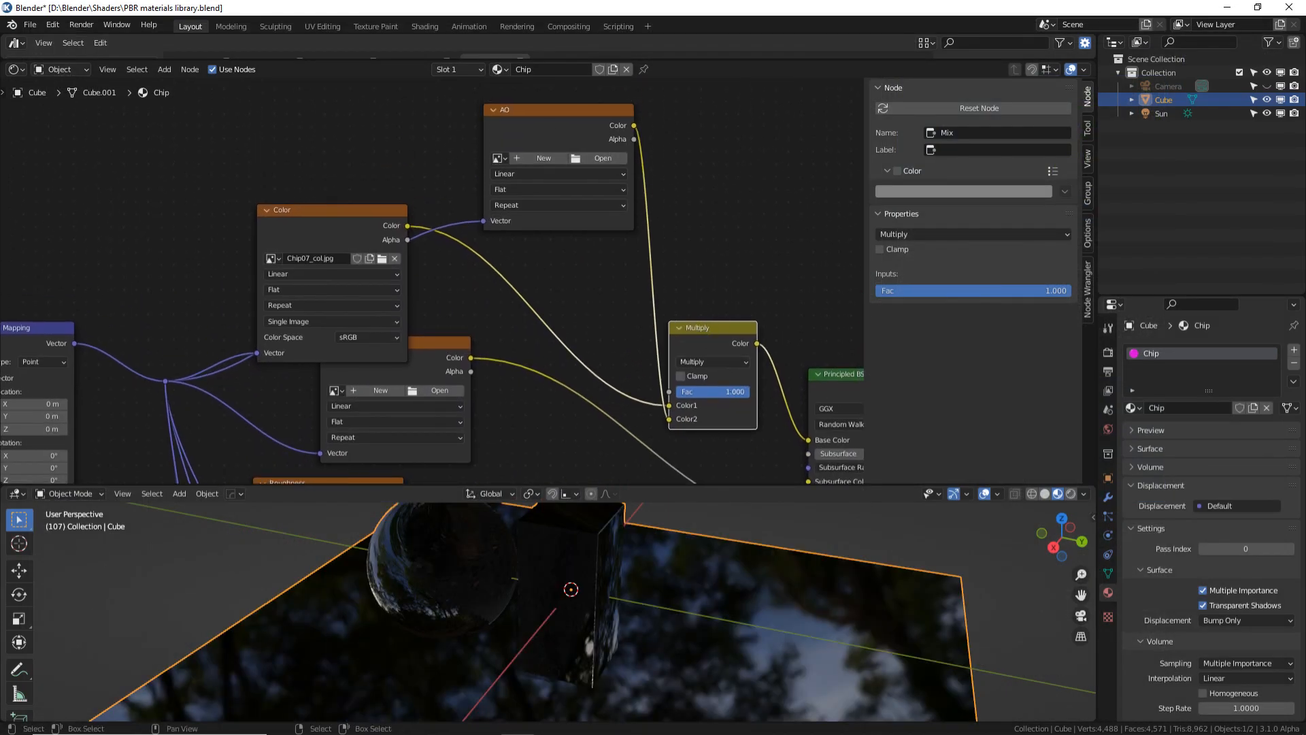
left_click_drag(713, 391, 622, 390)
middle_click_drag(621, 391, 614, 321)
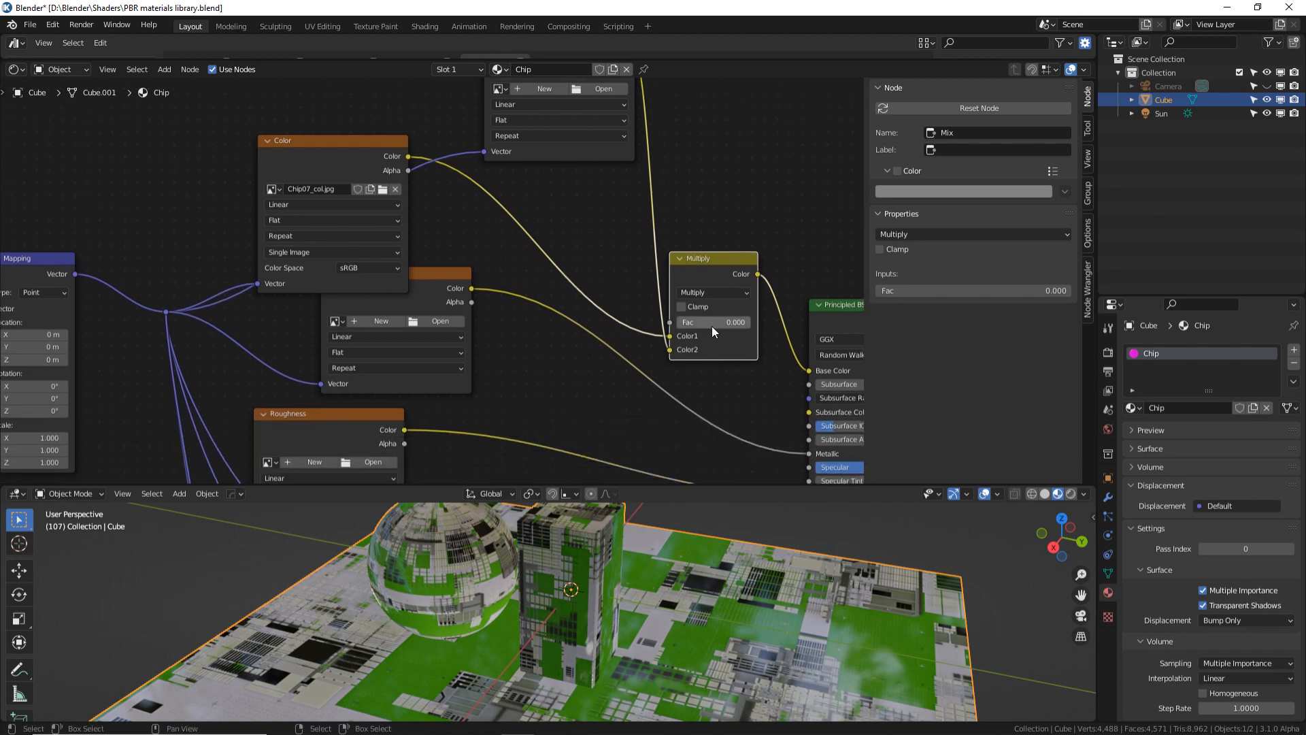
left_click_drag(711, 325, 639, 317)
Step: Load Chip07_met.jpg from the CC0 Textures Mixed folder into the Metallic image texture node
middle_click_drag(519, 312, 495, 221)
left_click(493, 230)
left_click(452, 216)
left_click(825, 136)
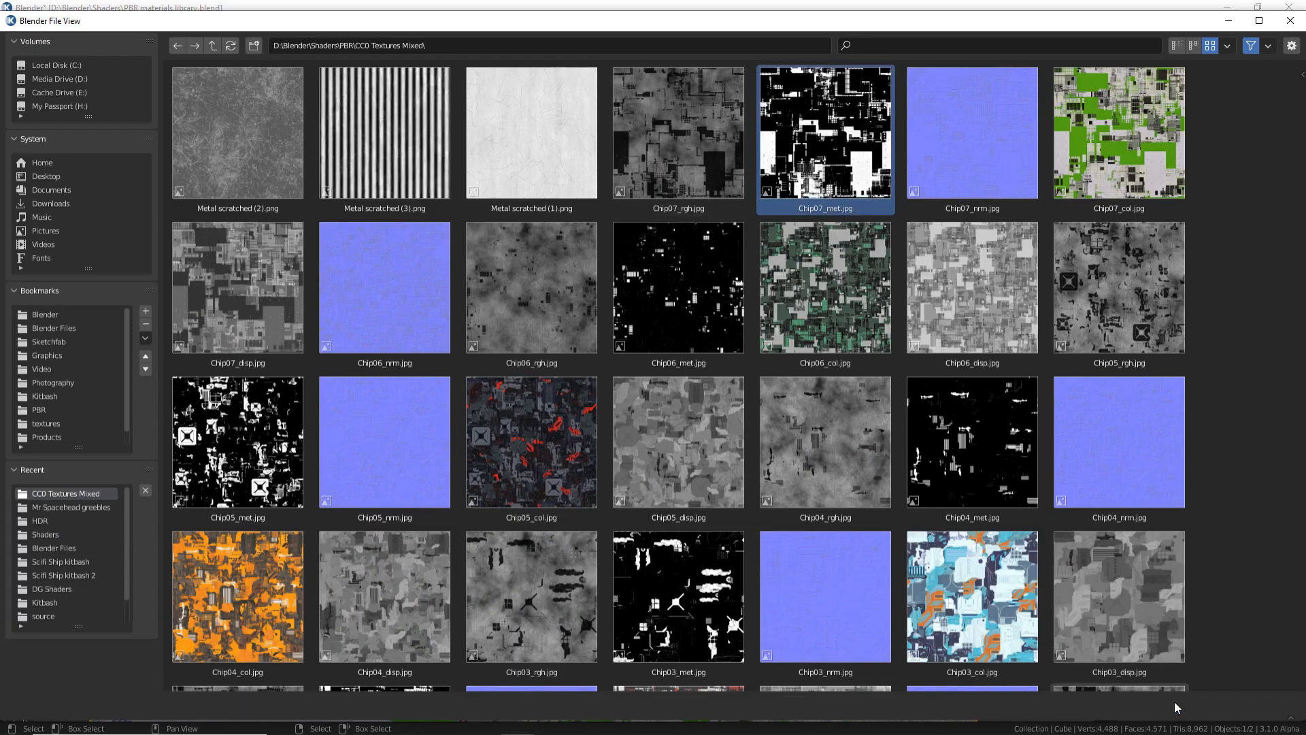
left_click(1165, 706)
Step: Load Chip07_rgh.jpg into the Roughness image texture node
middle_click_drag(462, 328, 490, 245)
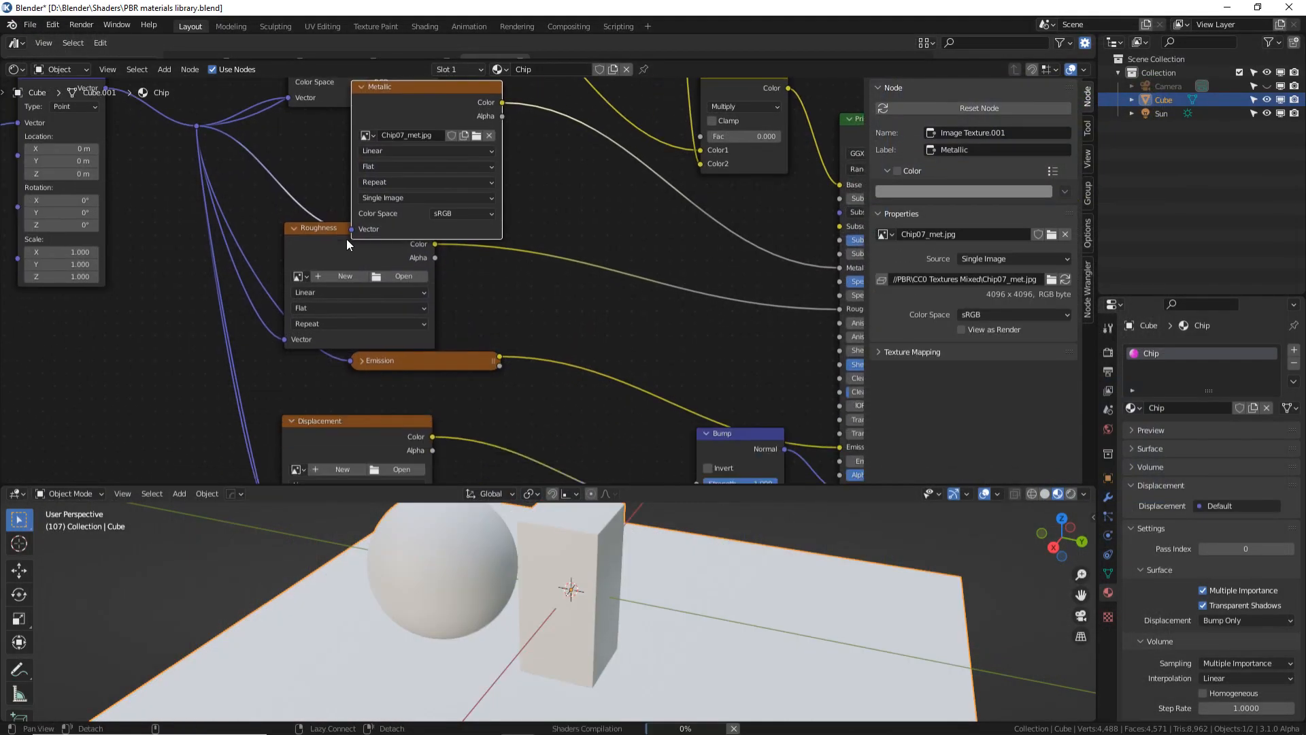
left_click(410, 276)
left_click(679, 136)
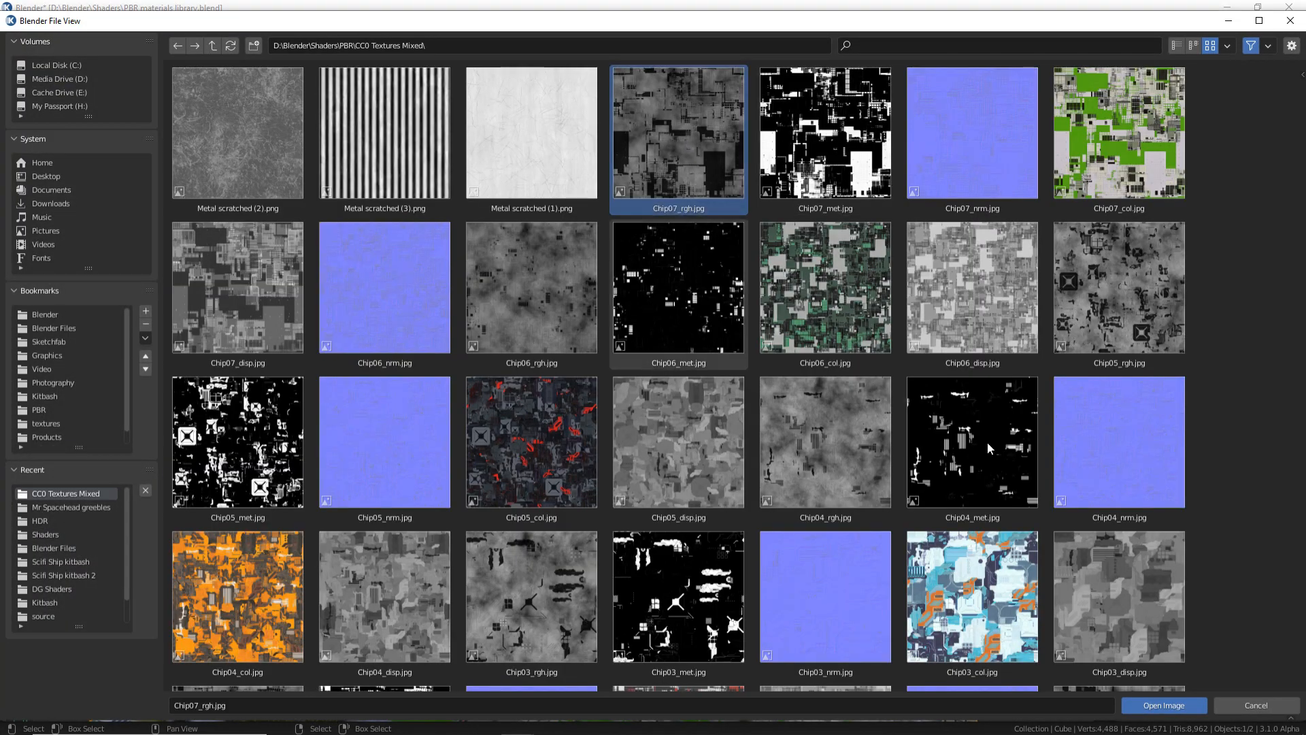
left_click(1155, 709)
middle_click_drag(514, 322, 525, 197)
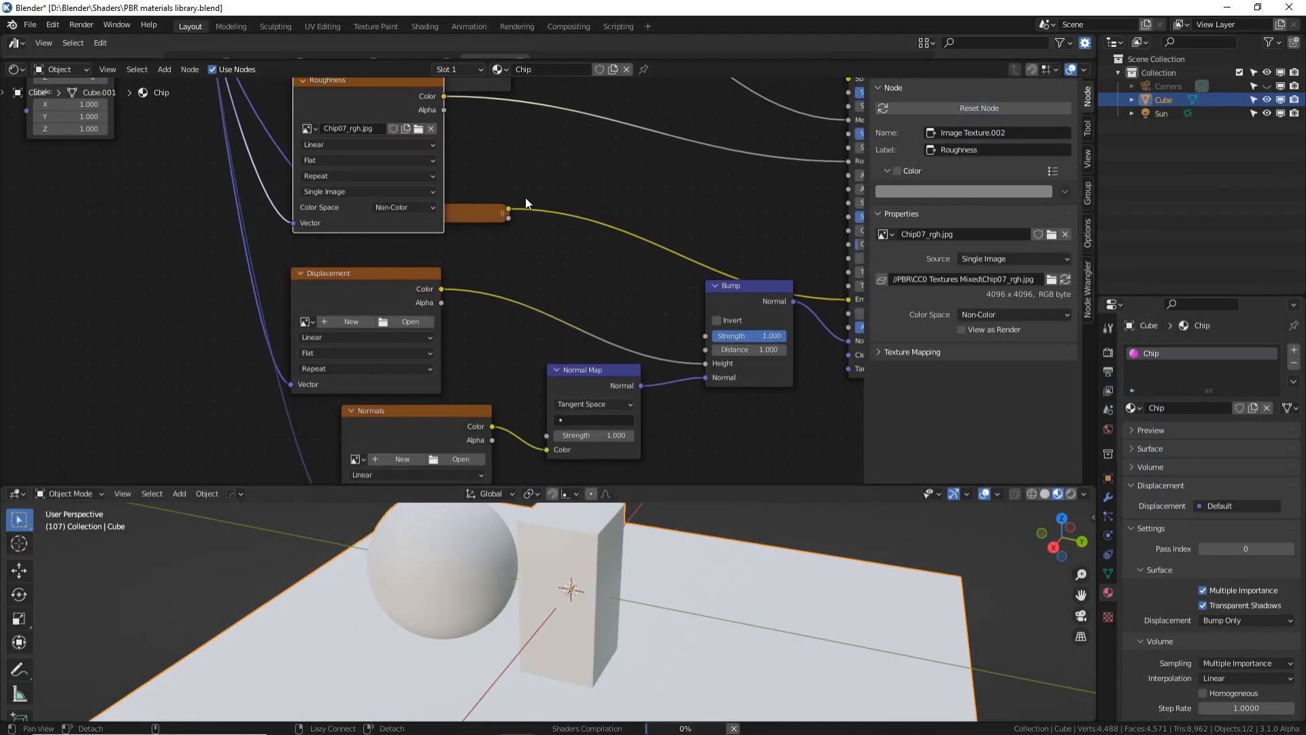
left_click(474, 216)
key("h")
left_click(480, 261)
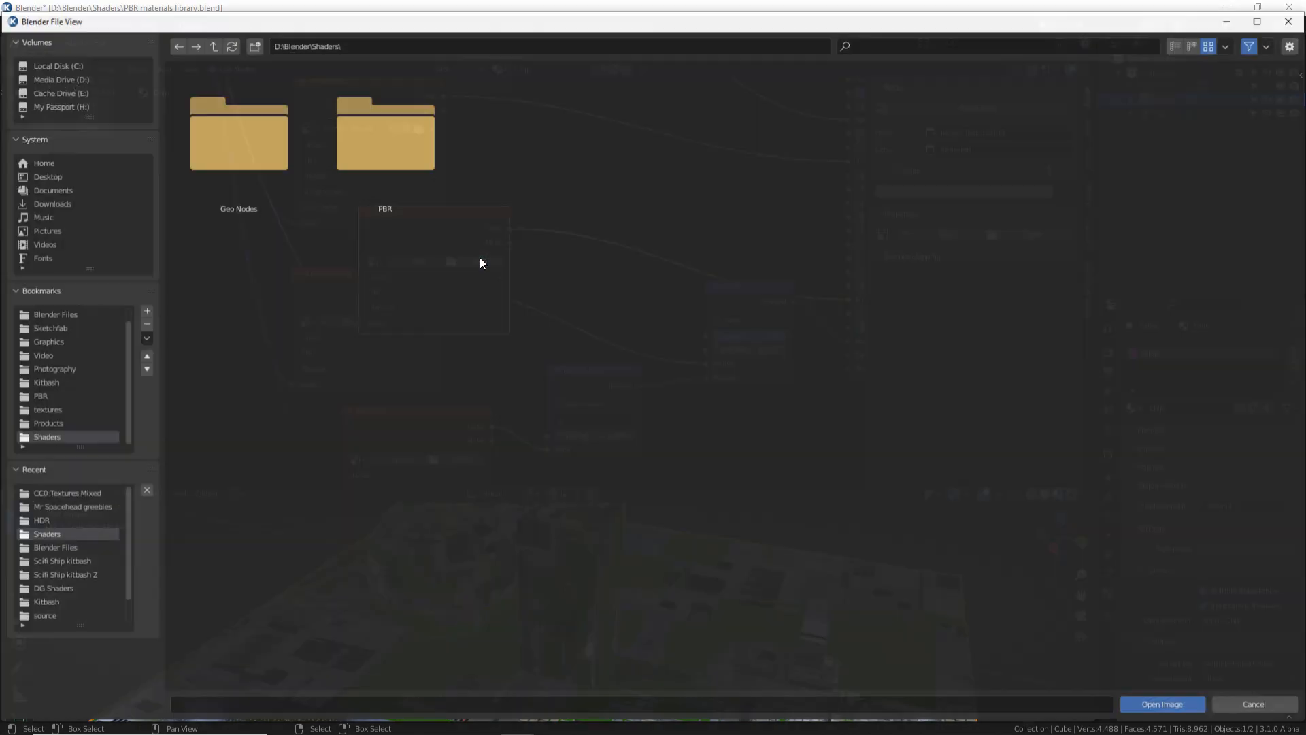
left_click(65, 493)
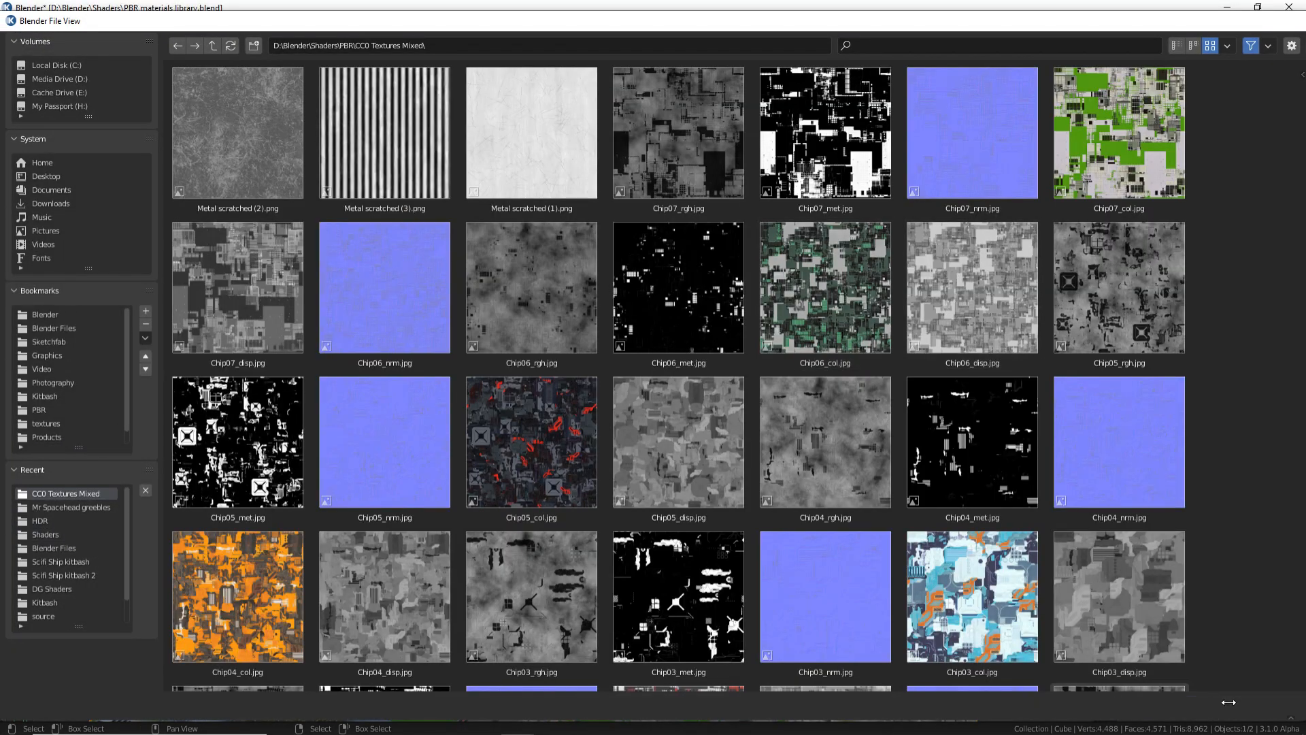
left_click(1257, 704)
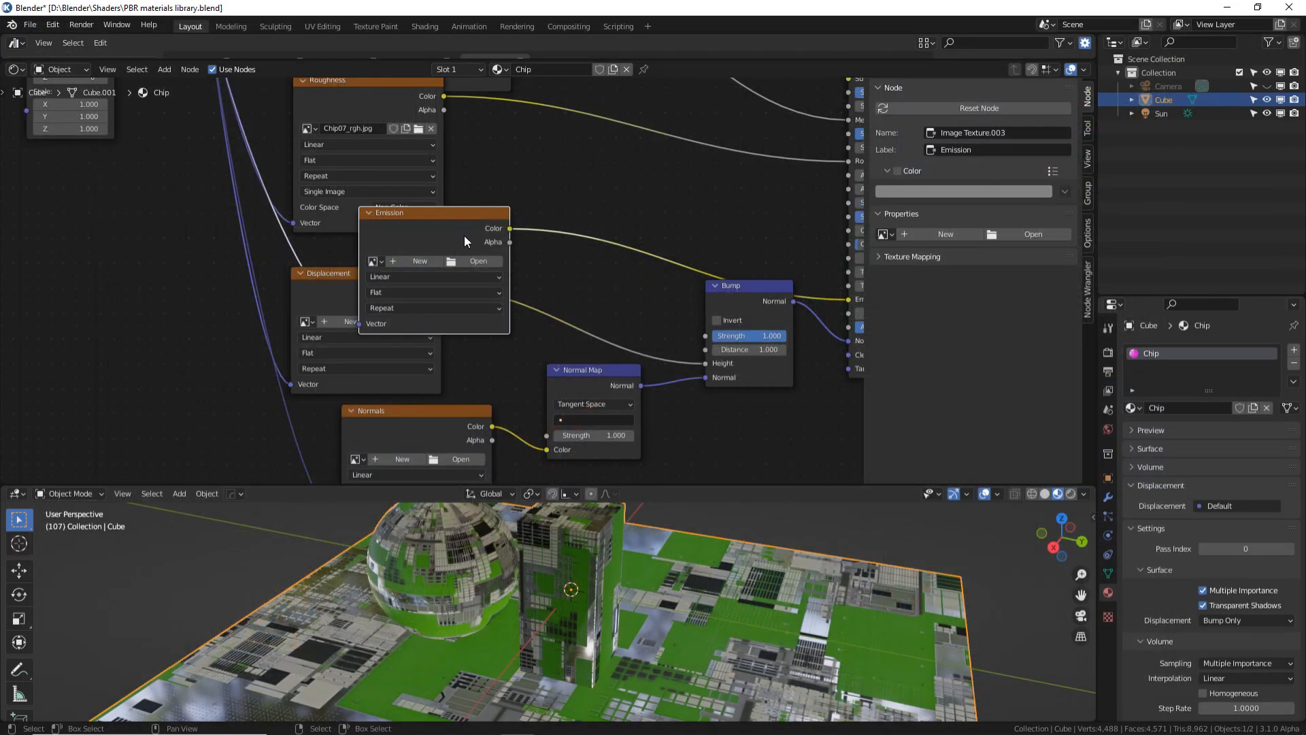
key("h")
Step: Load Chip07_disp.jpg from the CC0 Textures Mixed folder into the Displacement image texture node
middle_click_drag(477, 258, 476, 234)
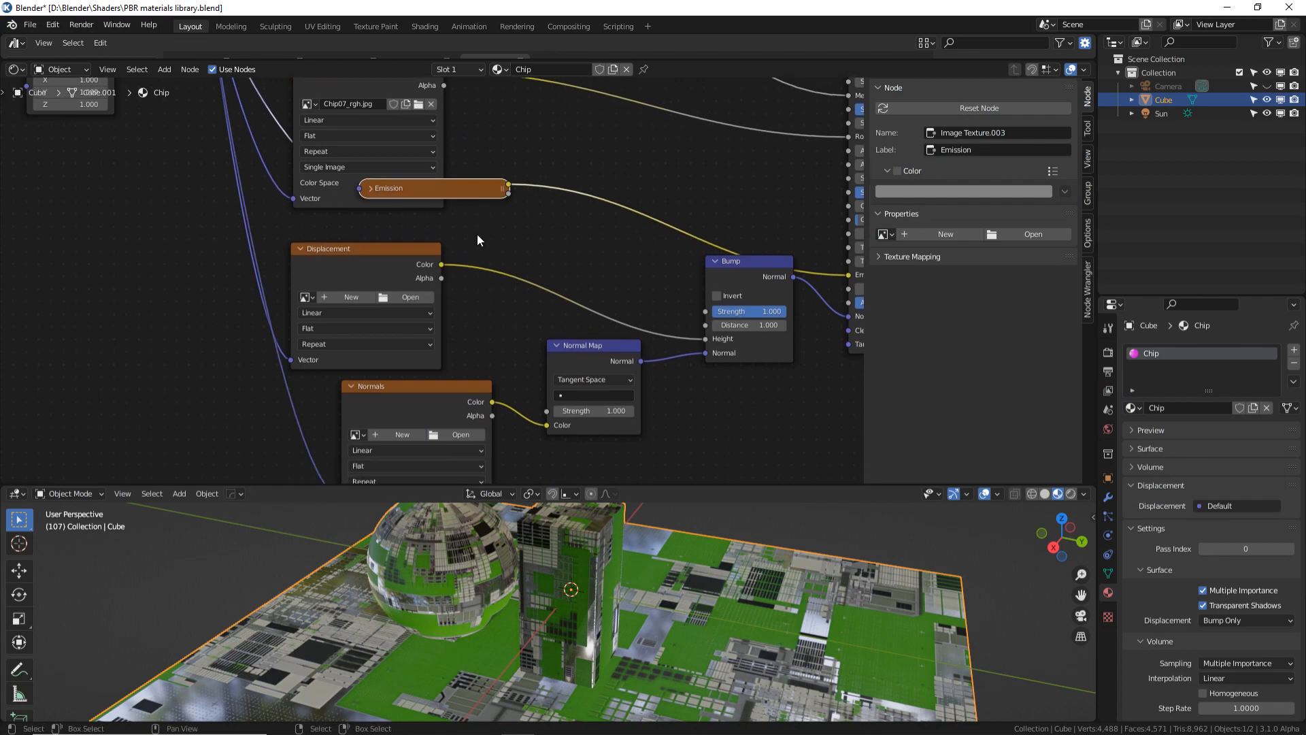
left_click(410, 300)
left_click(65, 493)
left_click(256, 267)
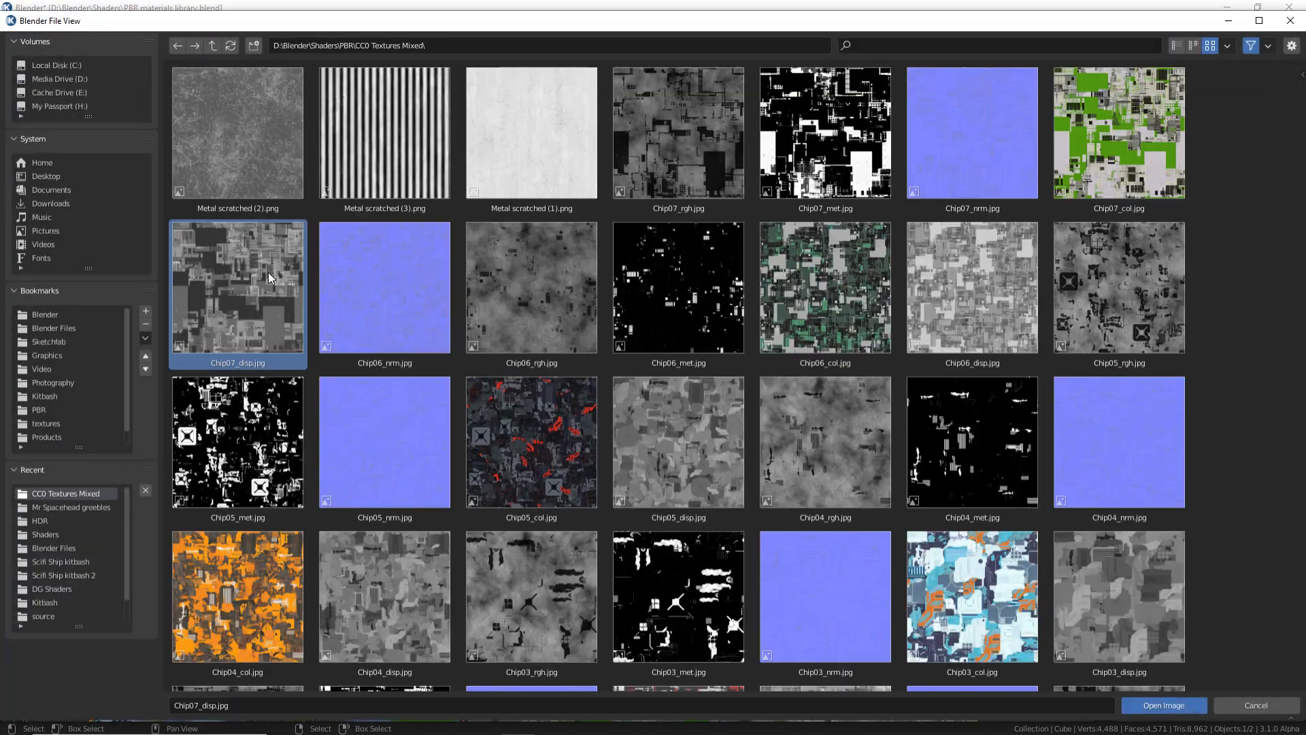
left_click(1198, 704)
Step: Load Chip07_nrm.jpg from the CC0 Textures Mixed folder into the Normals image texture node
middle_click_drag(507, 298, 488, 257)
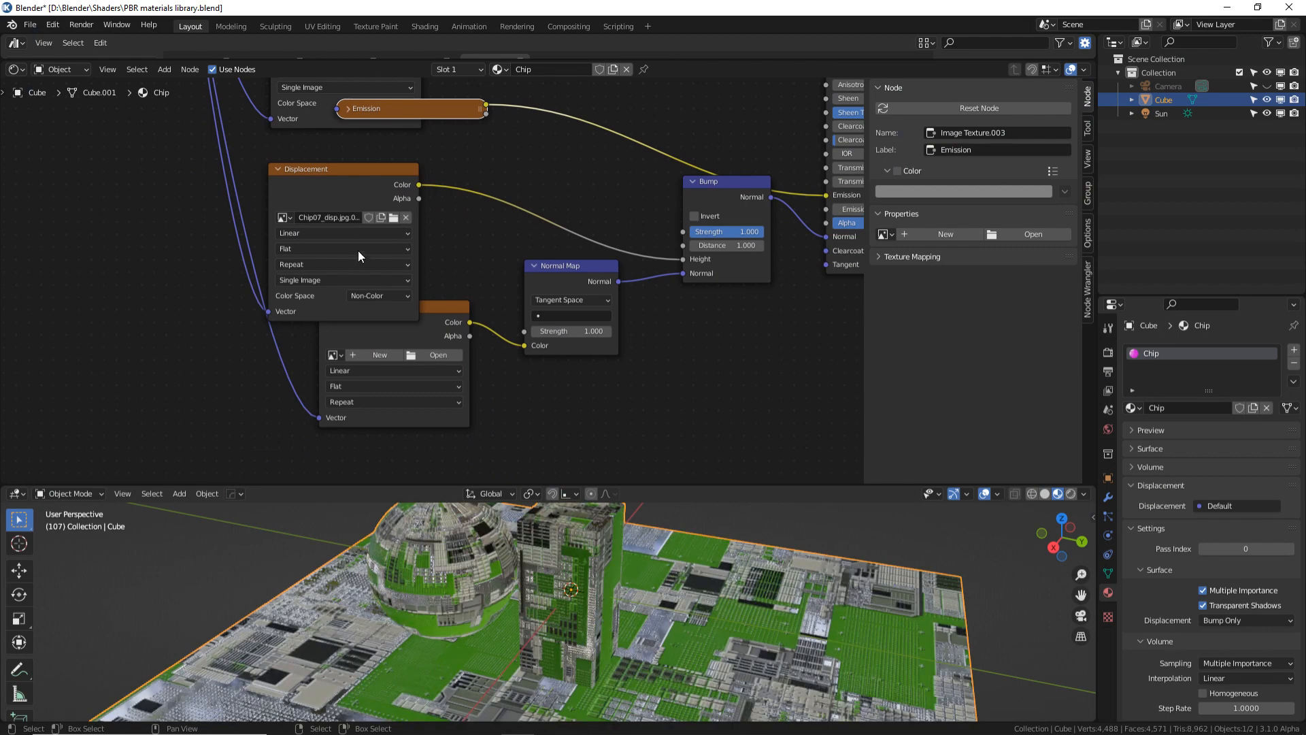
left_click(438, 354)
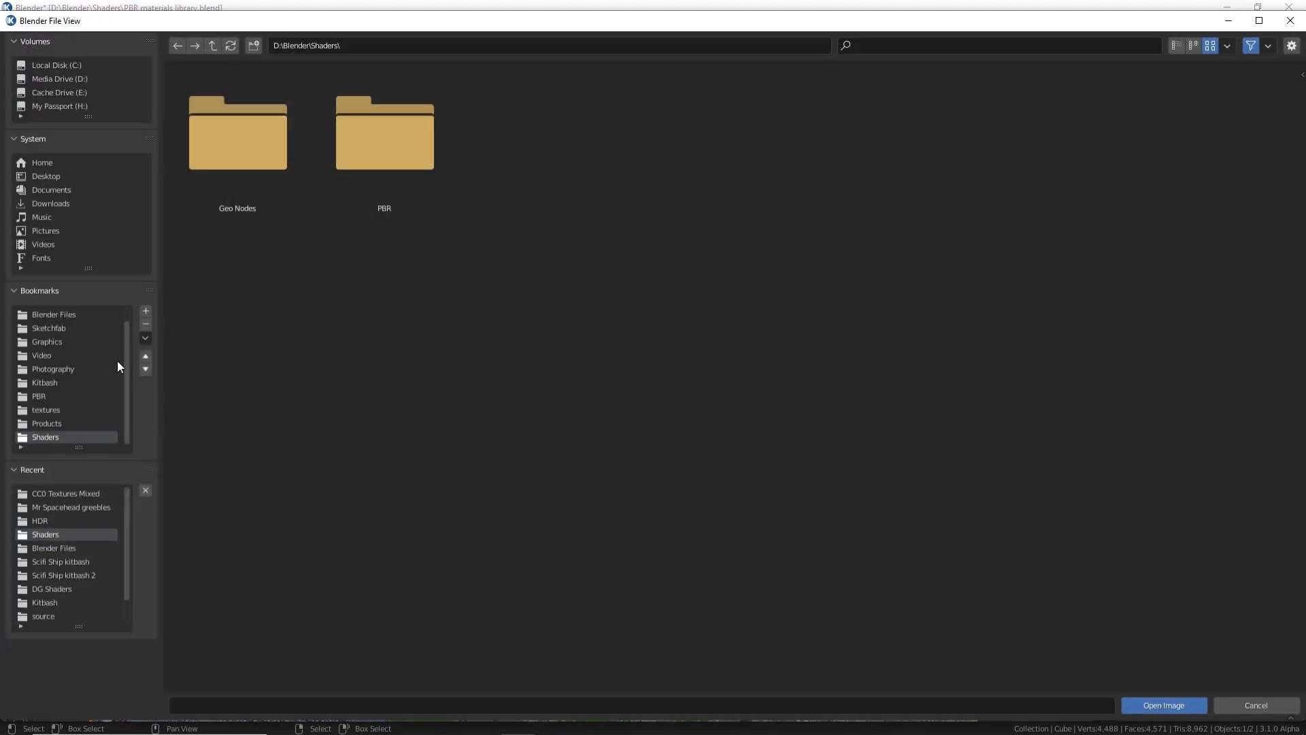
left_click(73, 493)
left_click(383, 331)
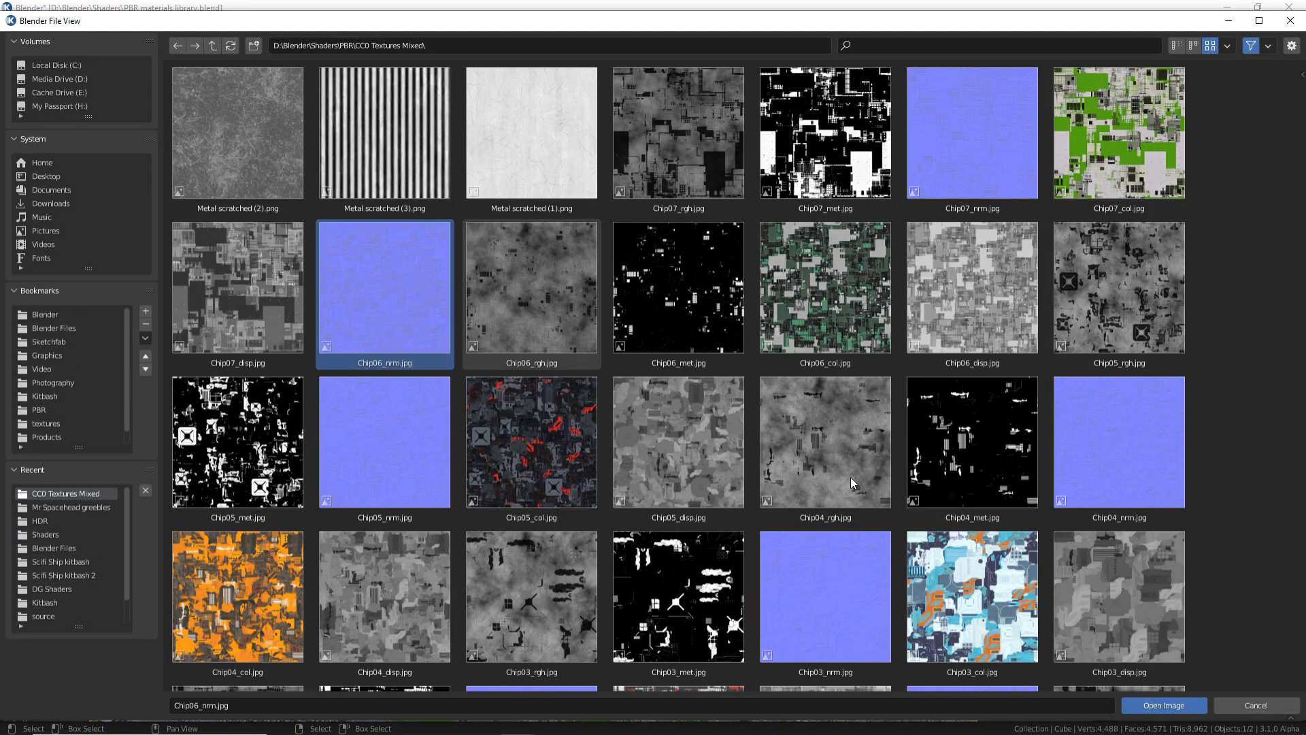
left_click(980, 157)
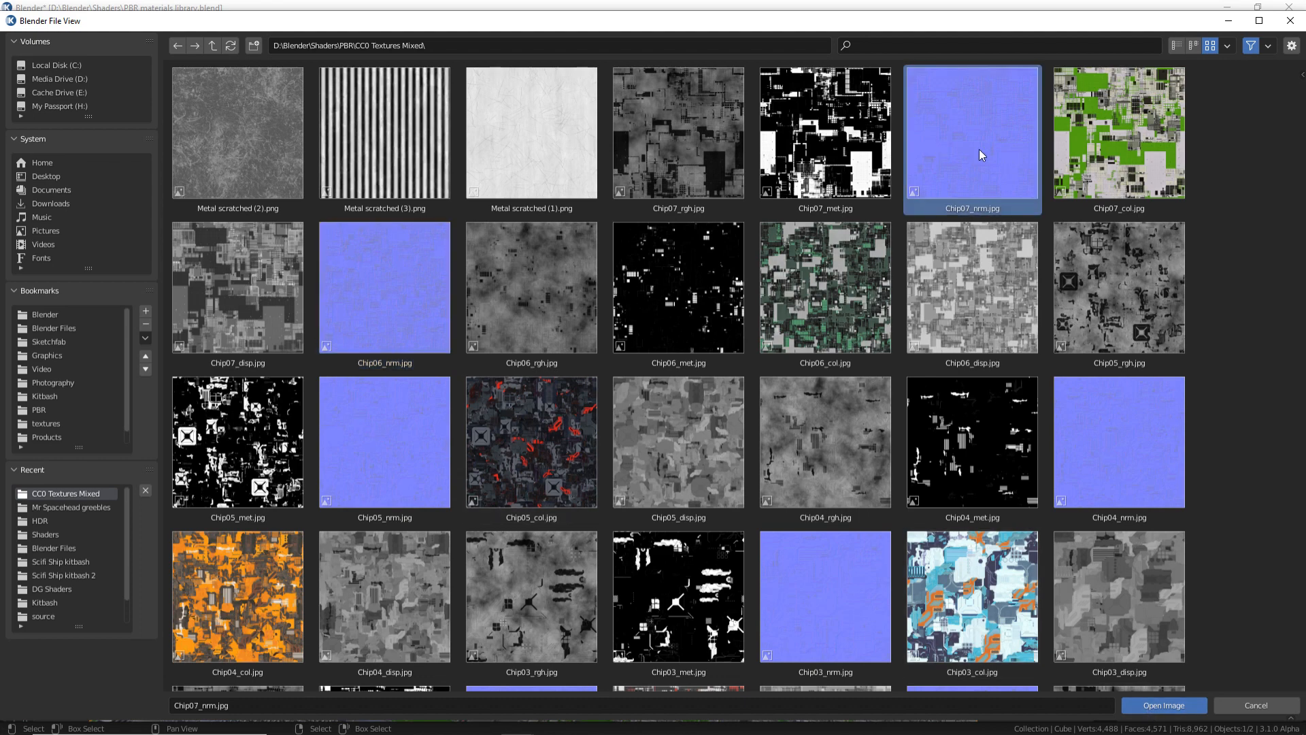
left_click(1163, 705)
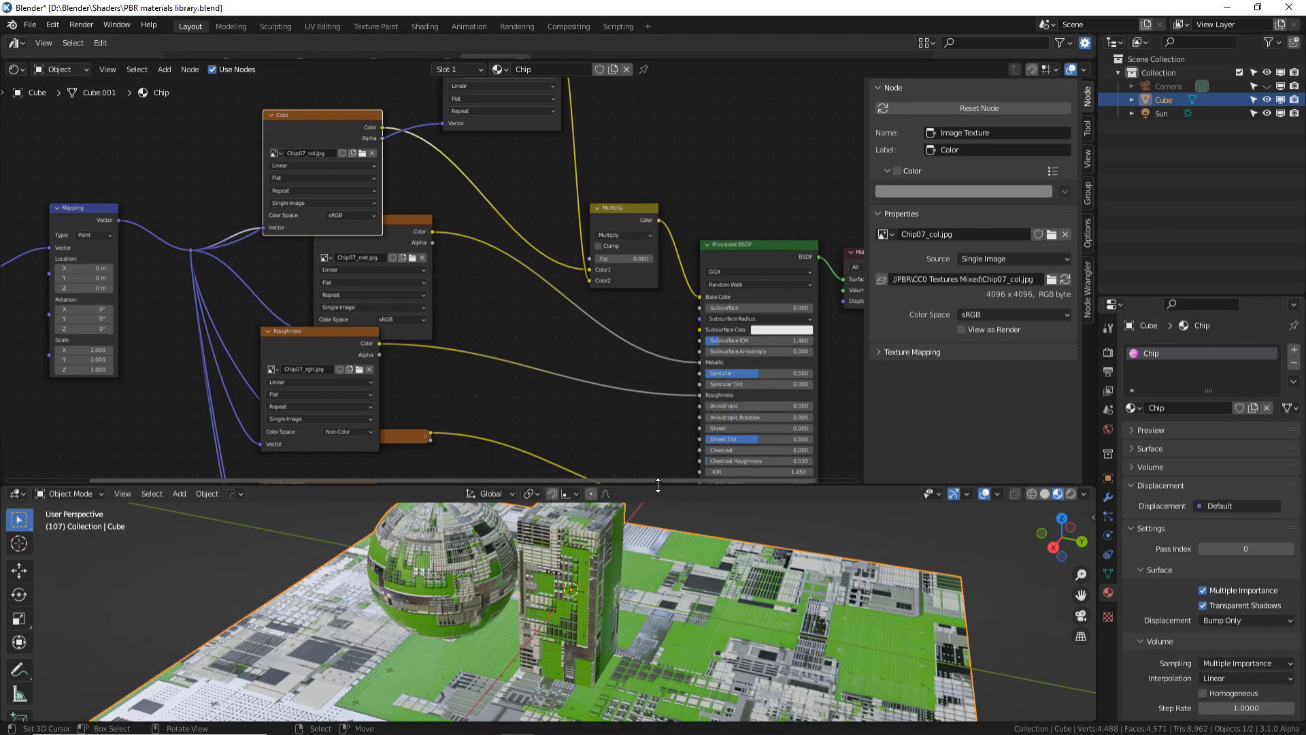
Step: Enlarge the 3D viewport and examine the material on the sphere, box and ground plane up close
left_click_drag(657, 485, 616, 145)
scroll(435, 323, "up", 4)
middle_click_drag(428, 319, 553, 287)
middle_click_drag(421, 372, 80, 326)
middle_click_drag(273, 301, 344, 361, "shift")
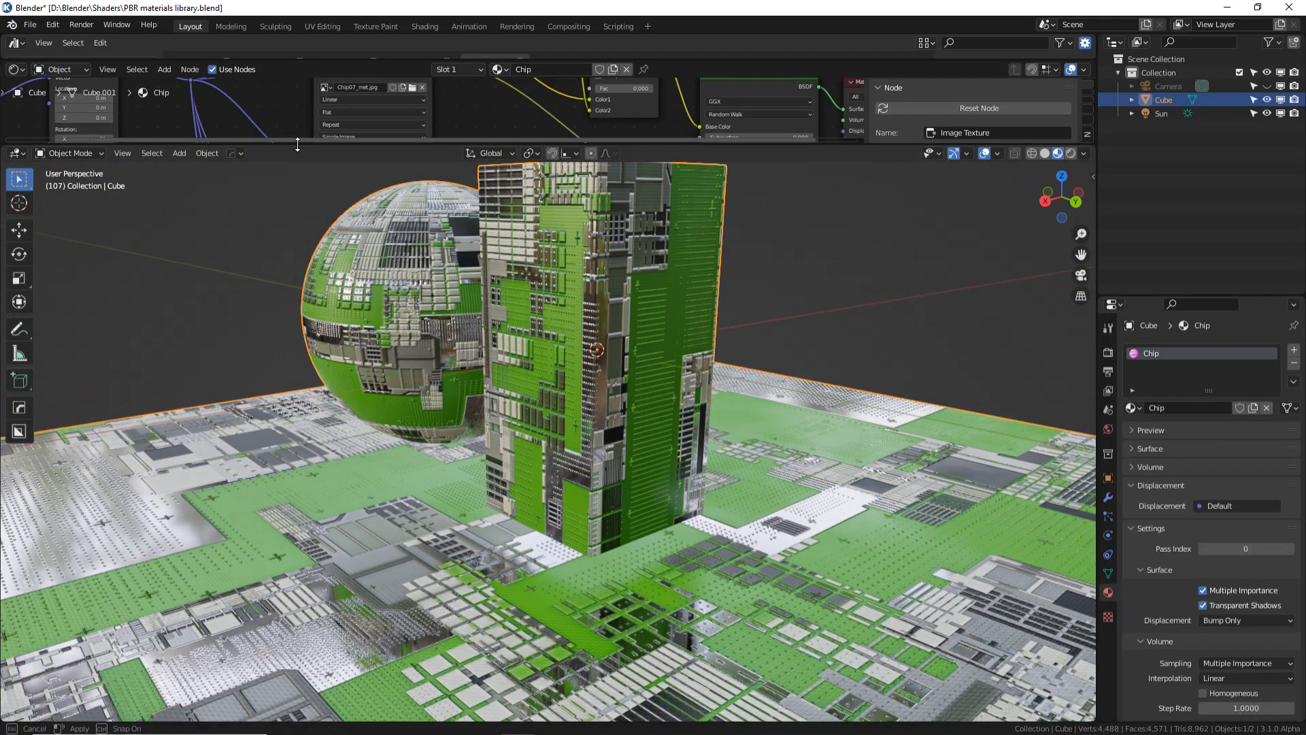
Step: Enlarge the node editor again and raise the Mapping node's X, Y and Z Scale together for denser texture tiling
left_click_drag(292, 140, 291, 366)
middle_click_drag(208, 309, 585, 281)
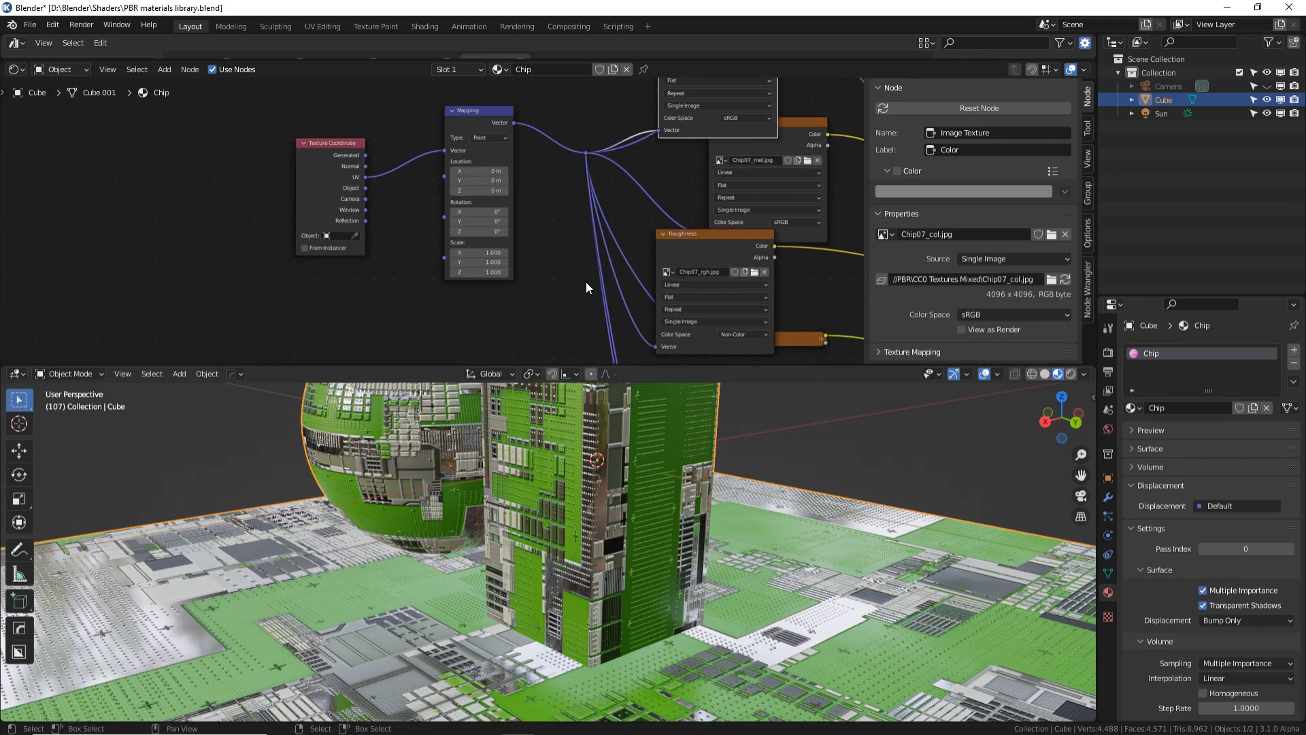
scroll(586, 282, "up", 4)
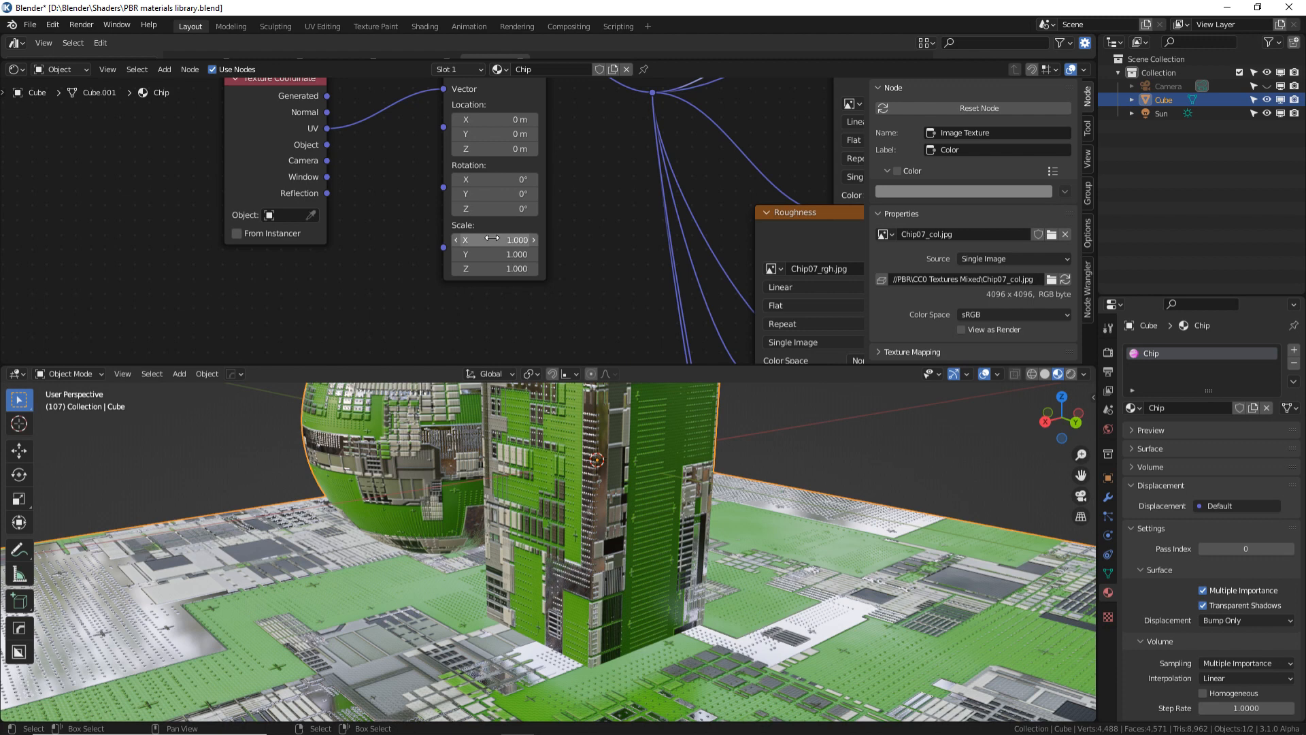
left_click_drag(493, 239, 493, 269)
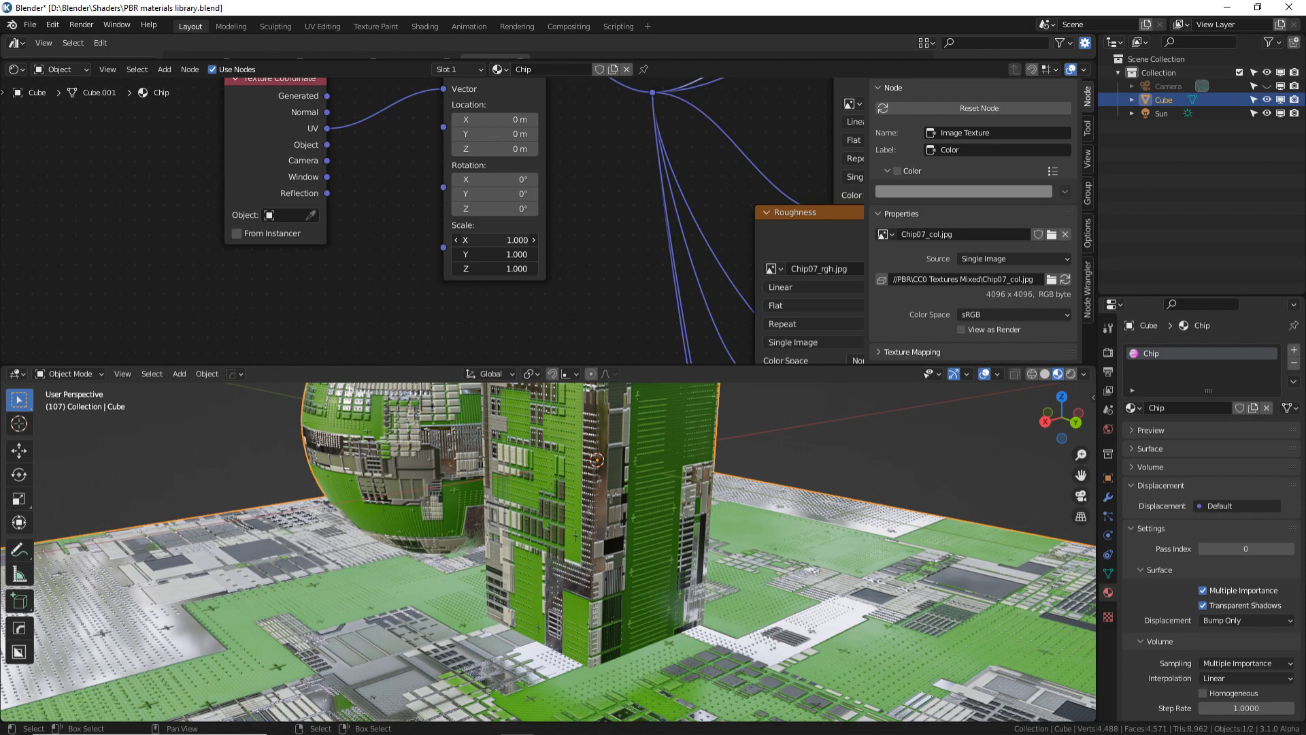
left_click_drag(493, 269, 575, 269)
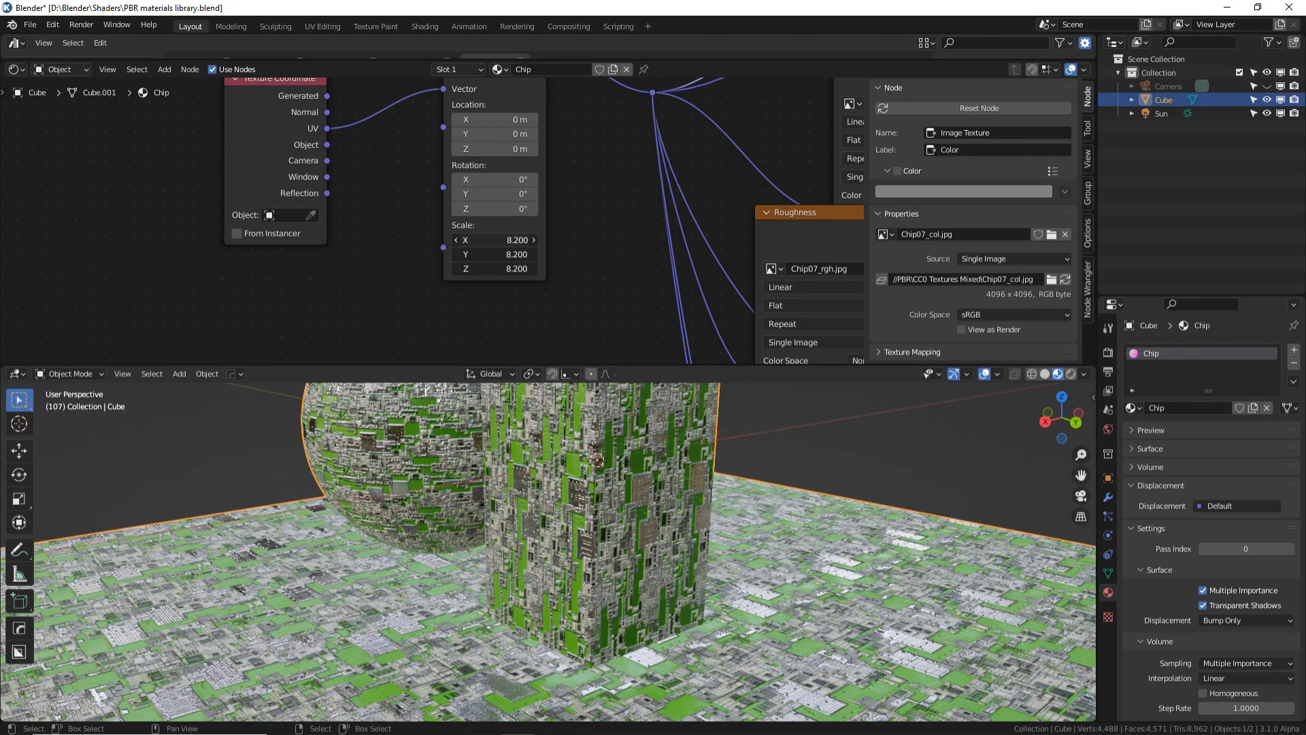
mouse_move(575, 269)
left_mouse_down()
mouse_move(473, 269)
mouse_move(578, 269)
left_mouse_up()
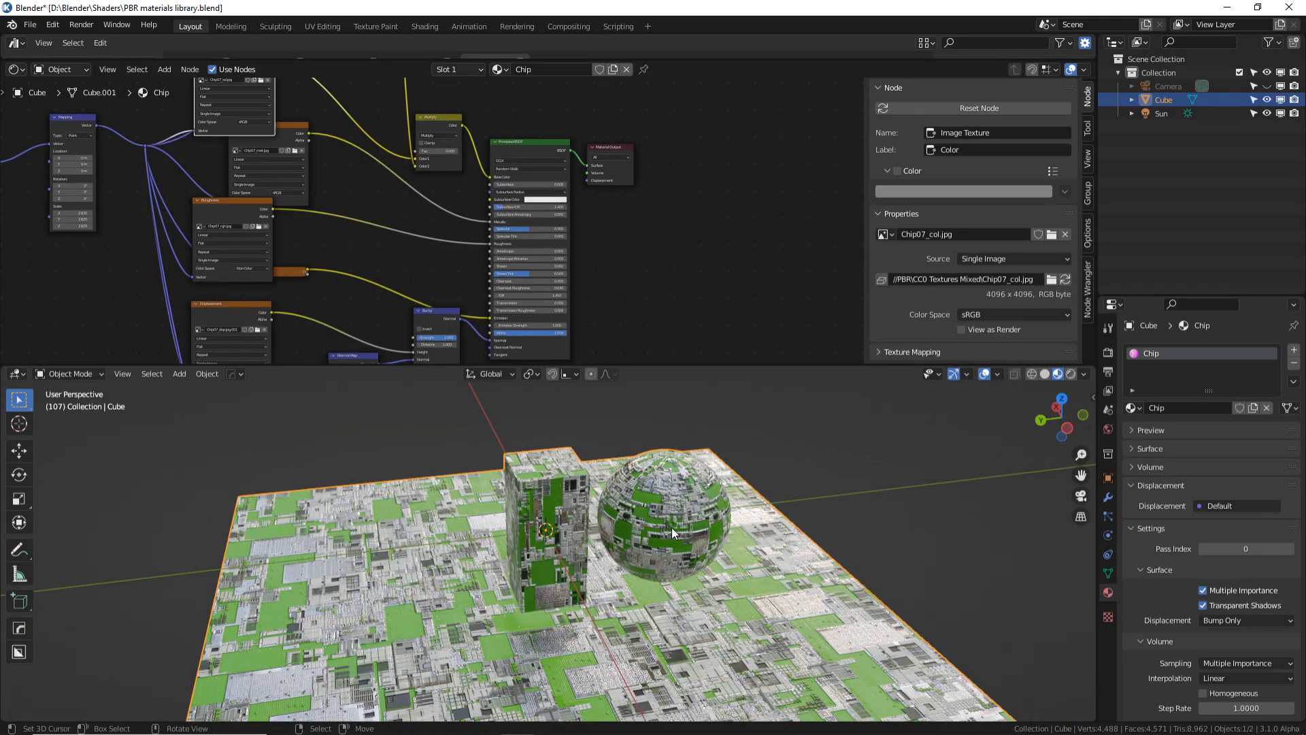
Step: Rename the Chip material to Chip07
left_click(1198, 406)
type("07")
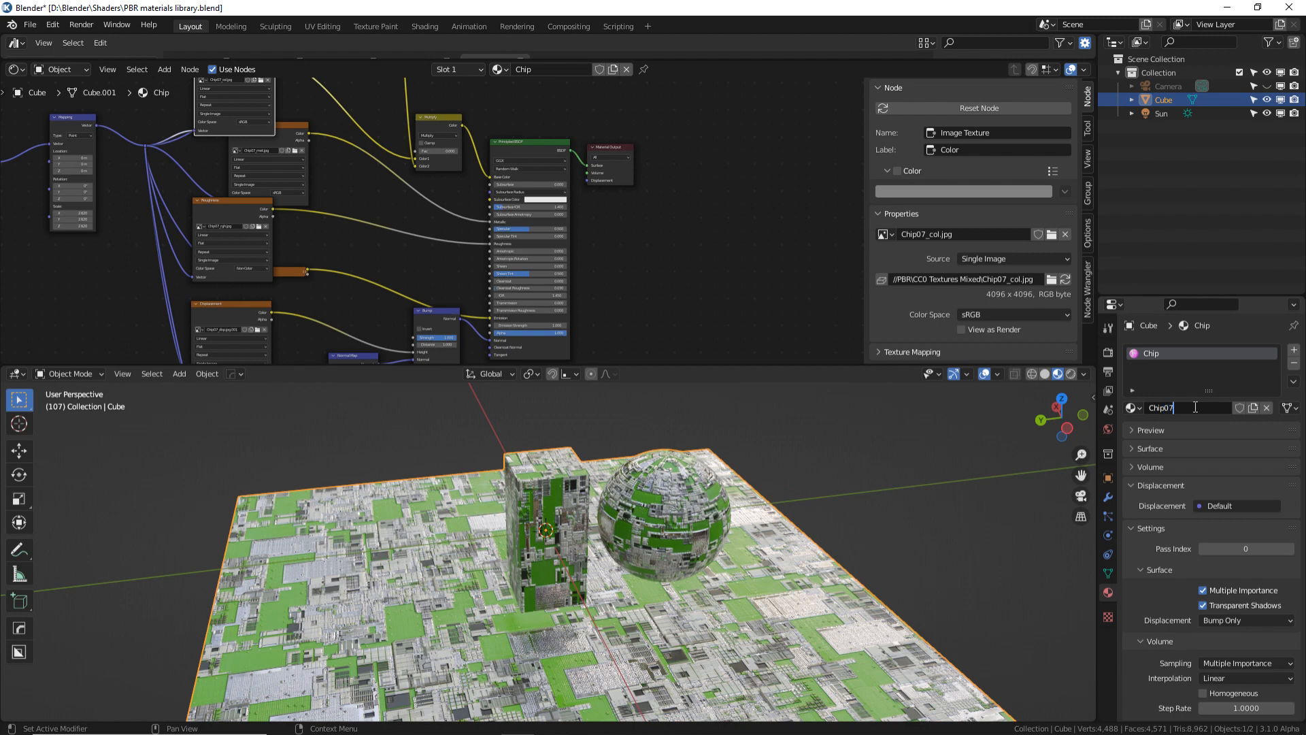
key("Return")
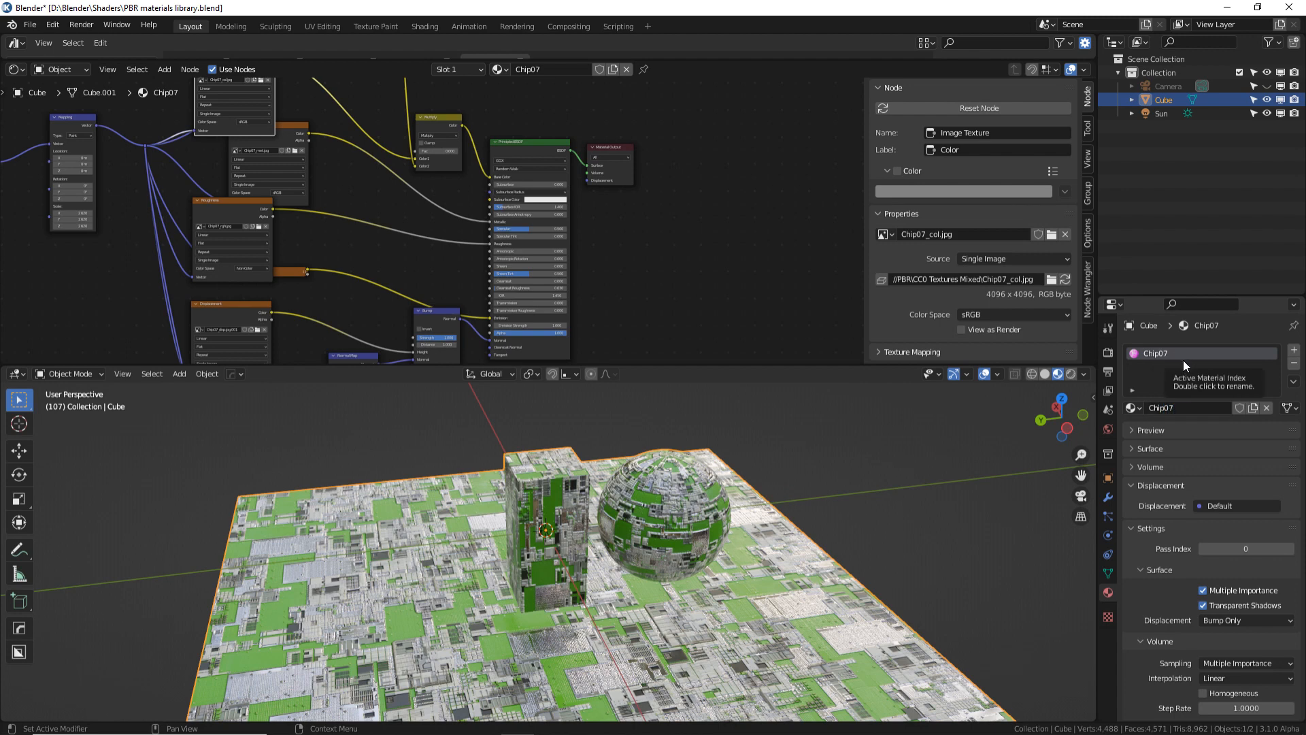
left_click(917, 234)
key("End")
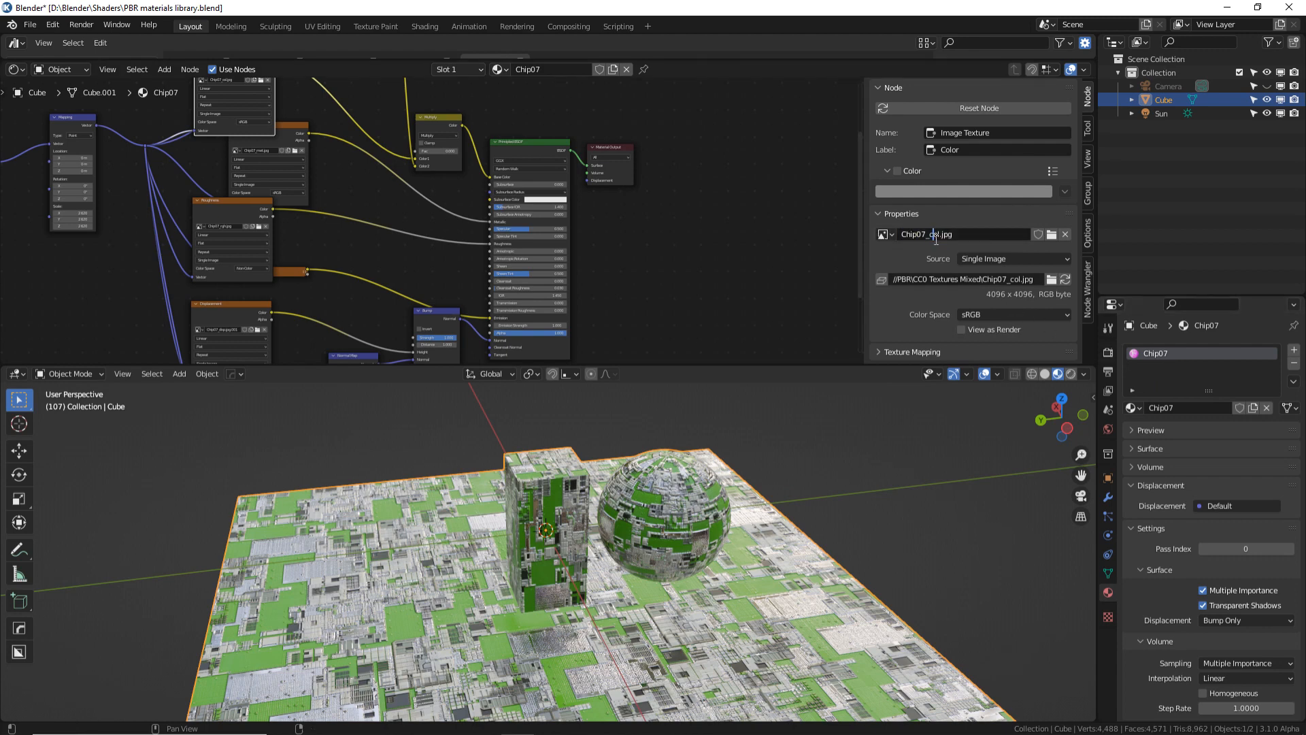
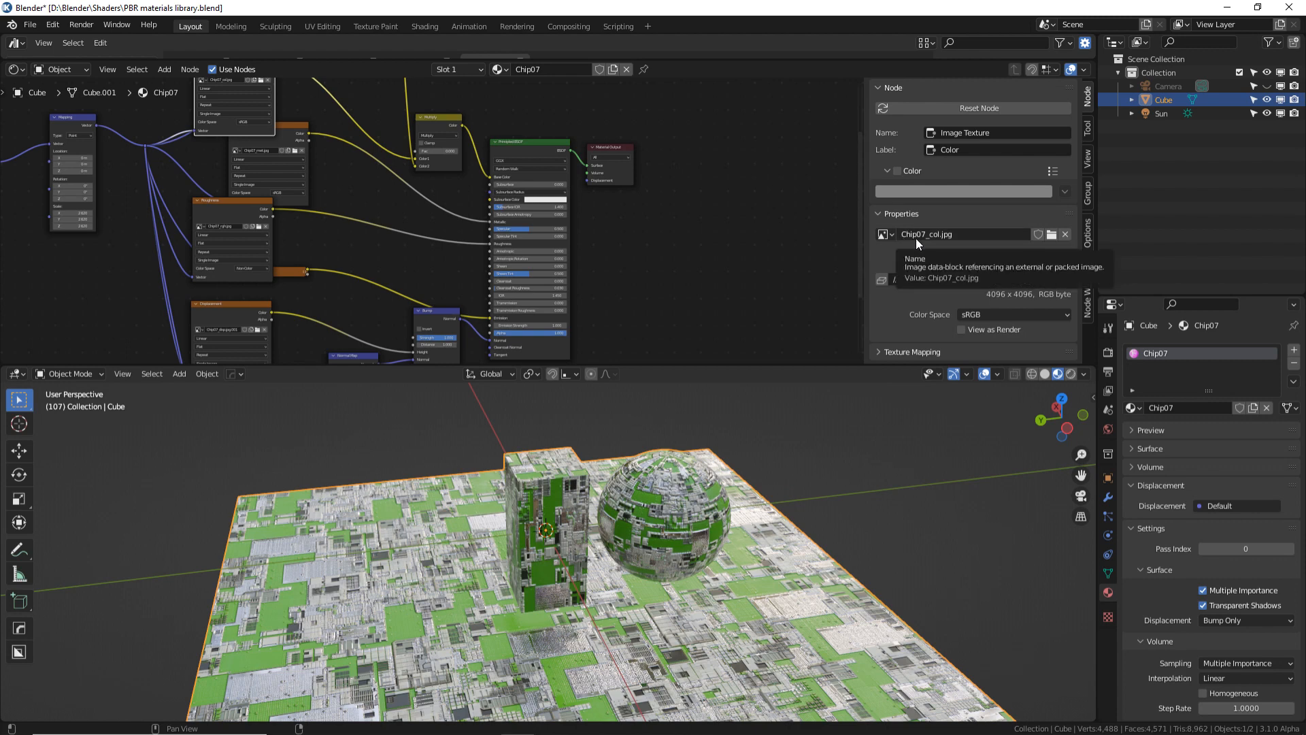
Step: Switch the scene's render engine to Eevee
middle_click_drag(725, 582, 739, 548)
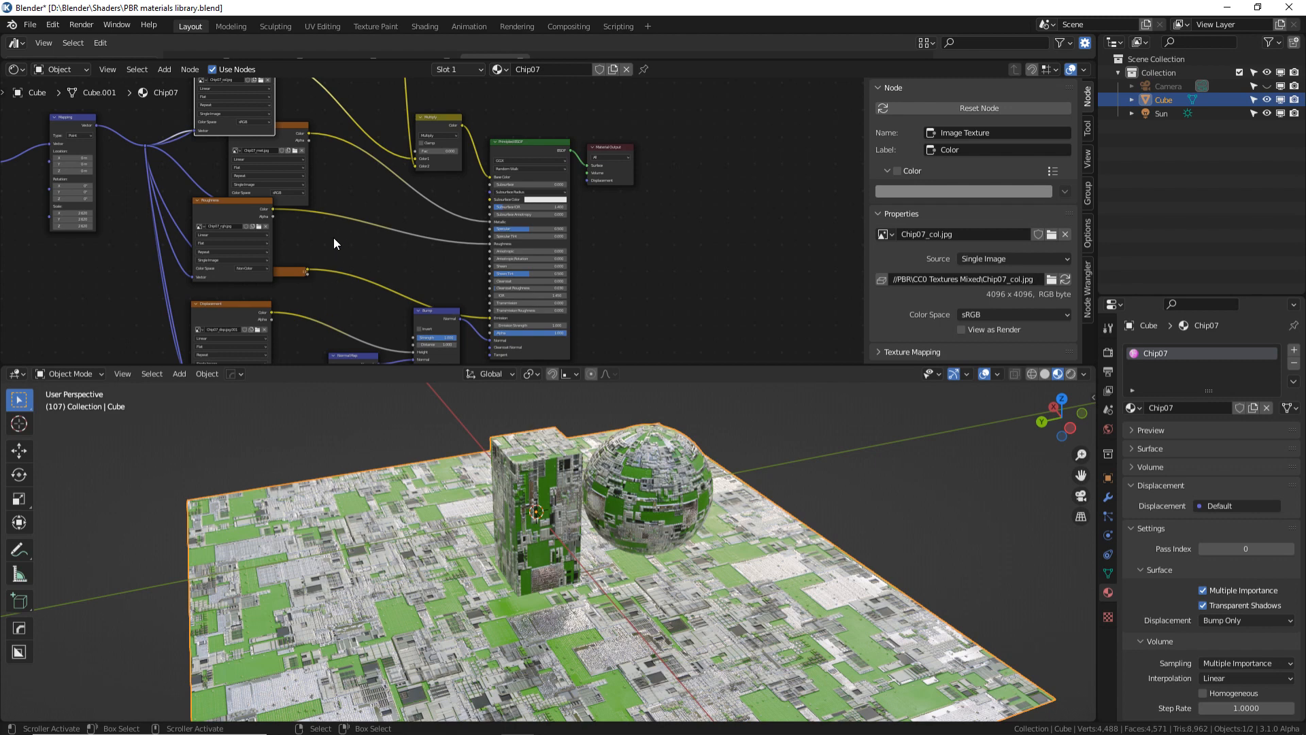
left_click(1110, 356)
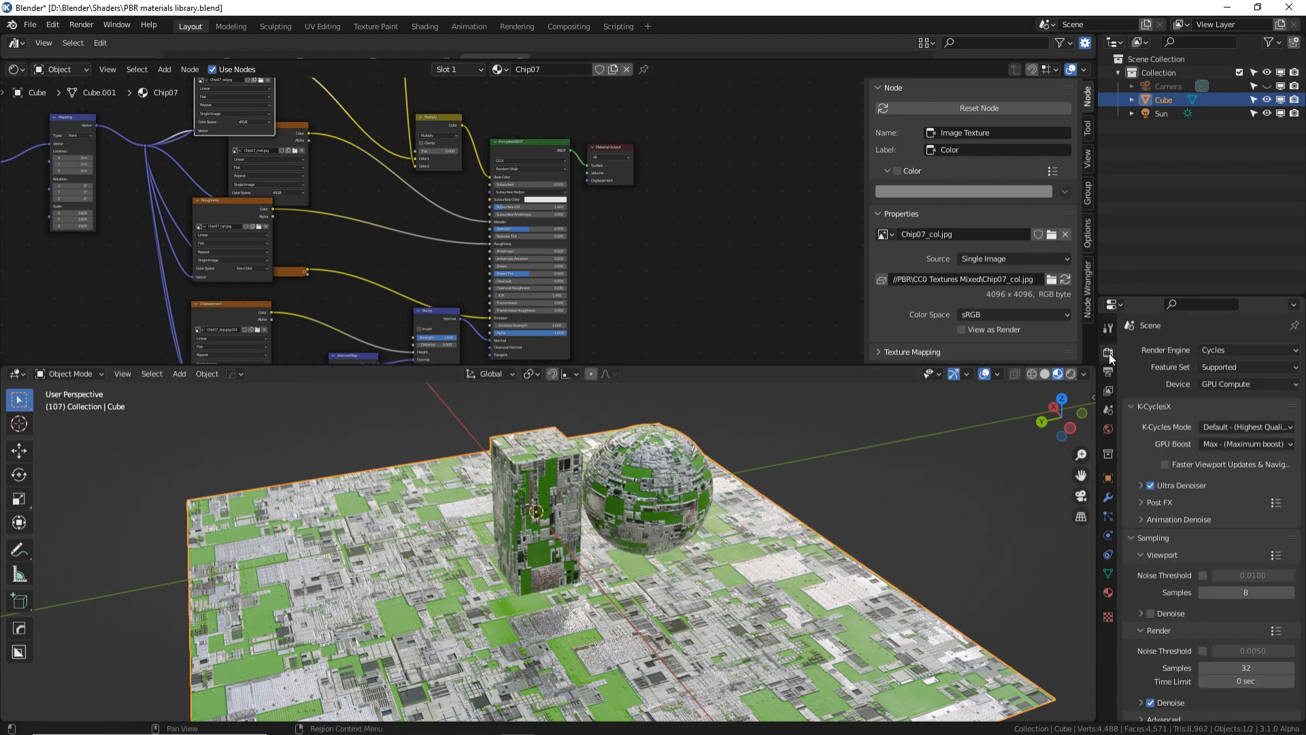
left_click(1245, 349)
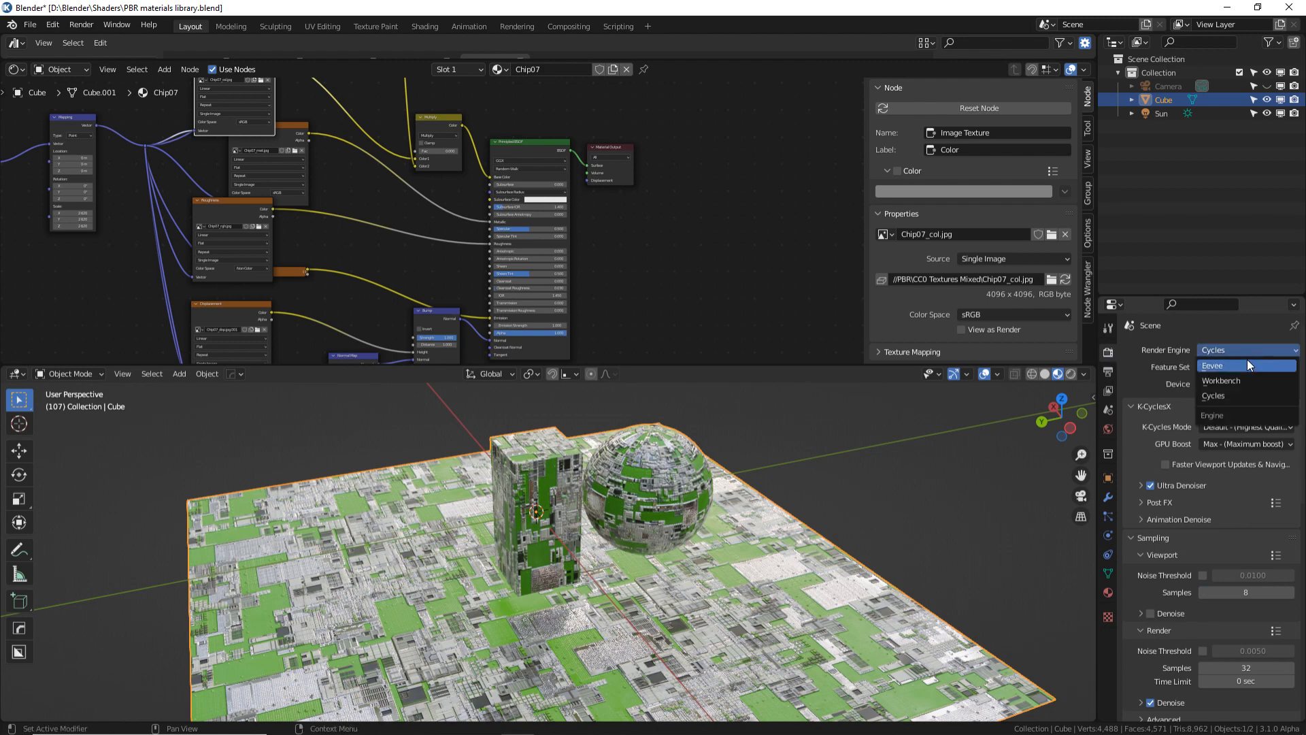
left_click(1247, 365)
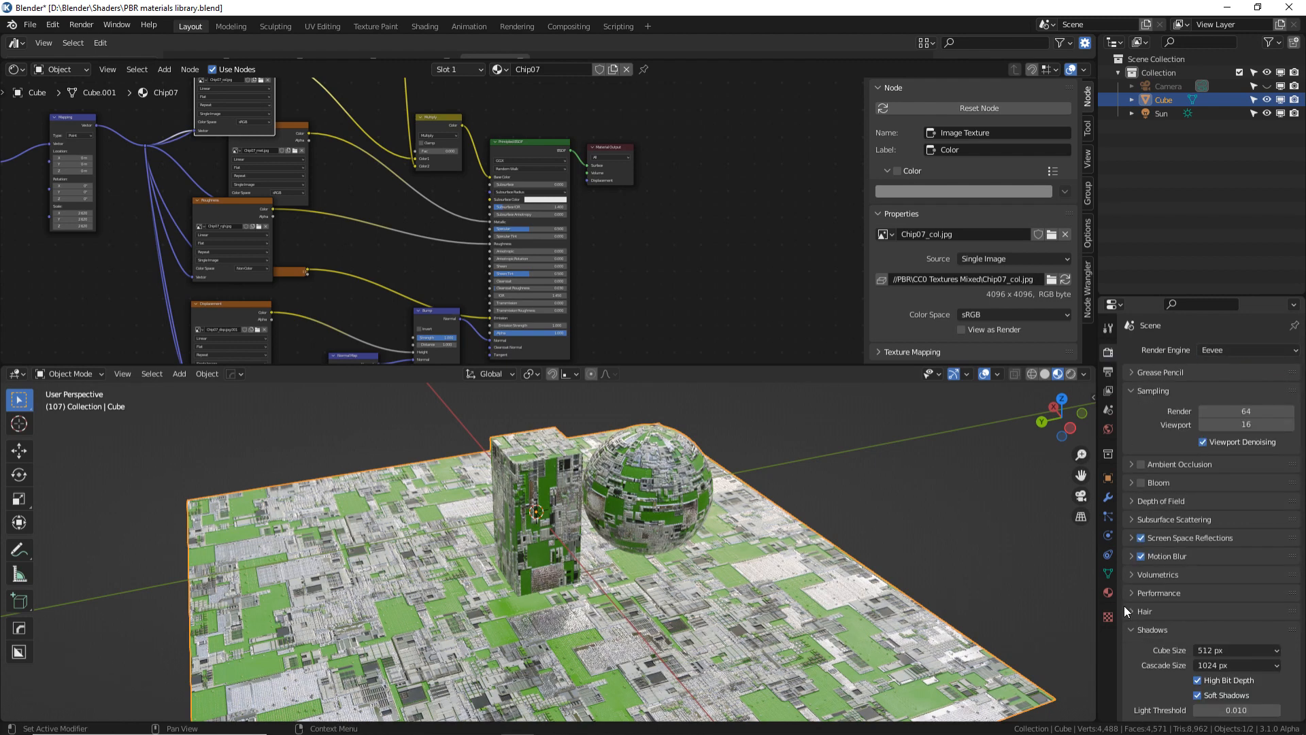
Step: Set both the Blend Mode and the Shadow Mode of the Chip07 material to Alpha Hashed
left_click(1108, 593)
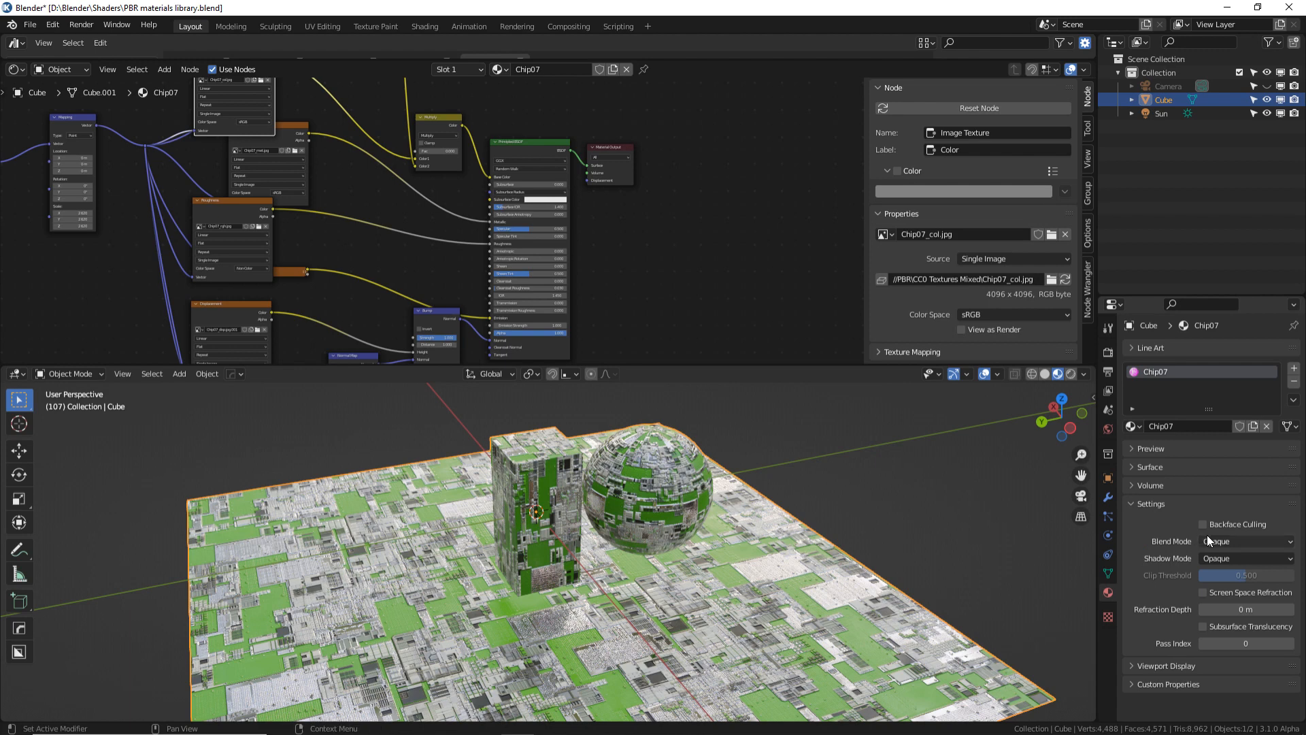
left_click(1129, 502)
left_click(1135, 504)
left_click(1131, 468)
left_click(1131, 468)
middle_click_drag(1184, 534, 1186, 528)
left_click(1236, 545)
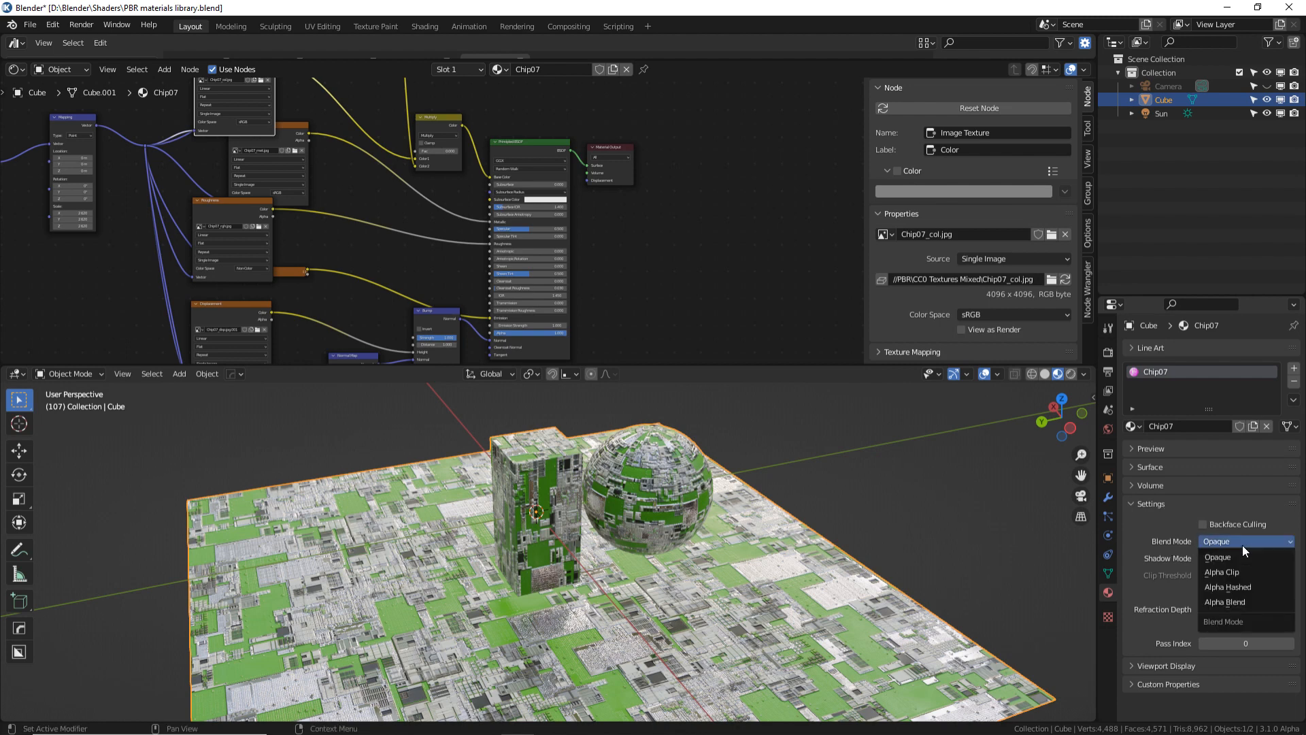
left_click(1249, 590)
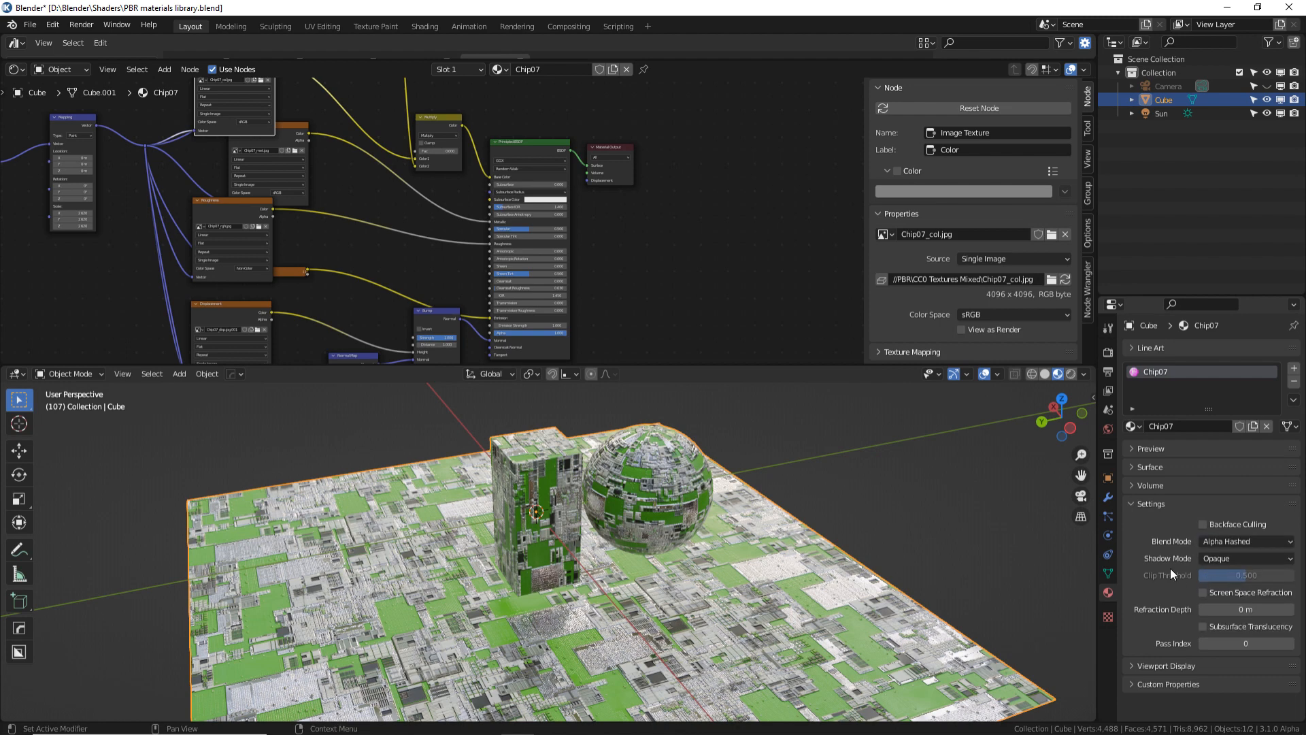
left_click(1238, 560)
left_click(1239, 618)
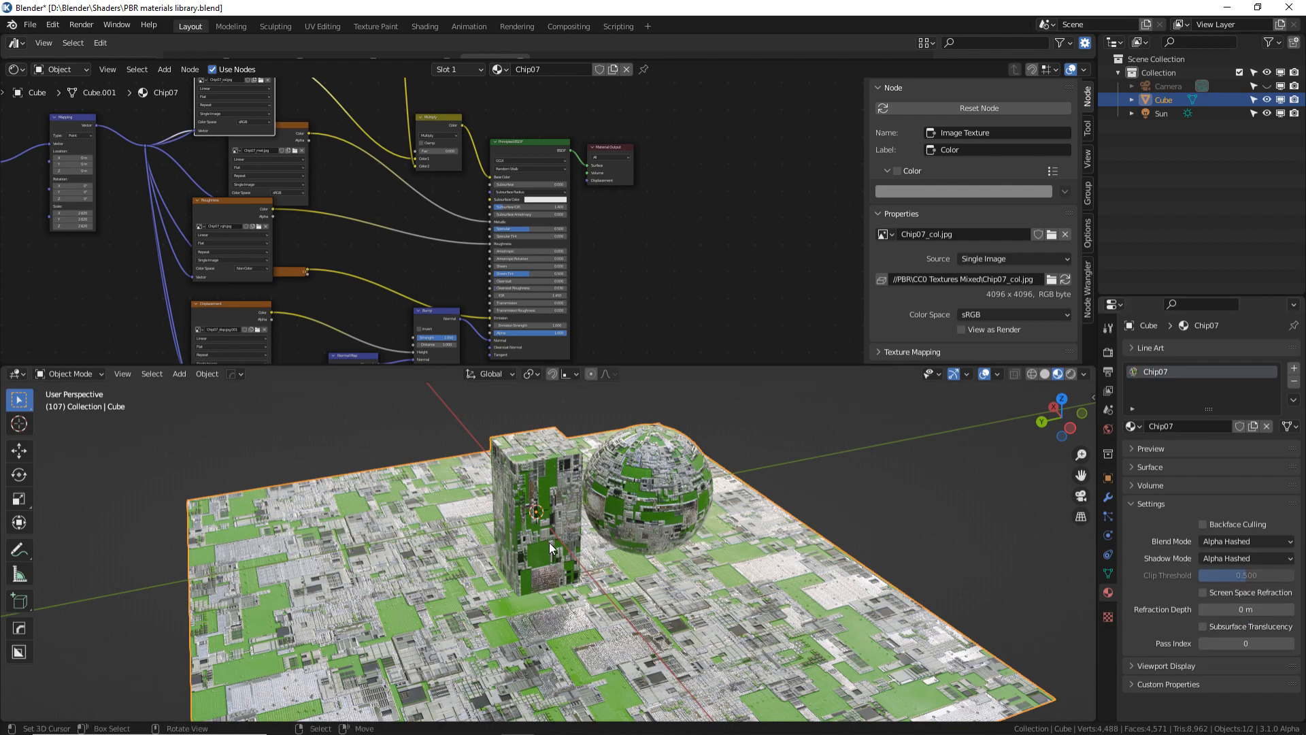
Step: Check the material up close on the box and sphere, and set the render engine back to Cycles
scroll(594, 517, "up", 5)
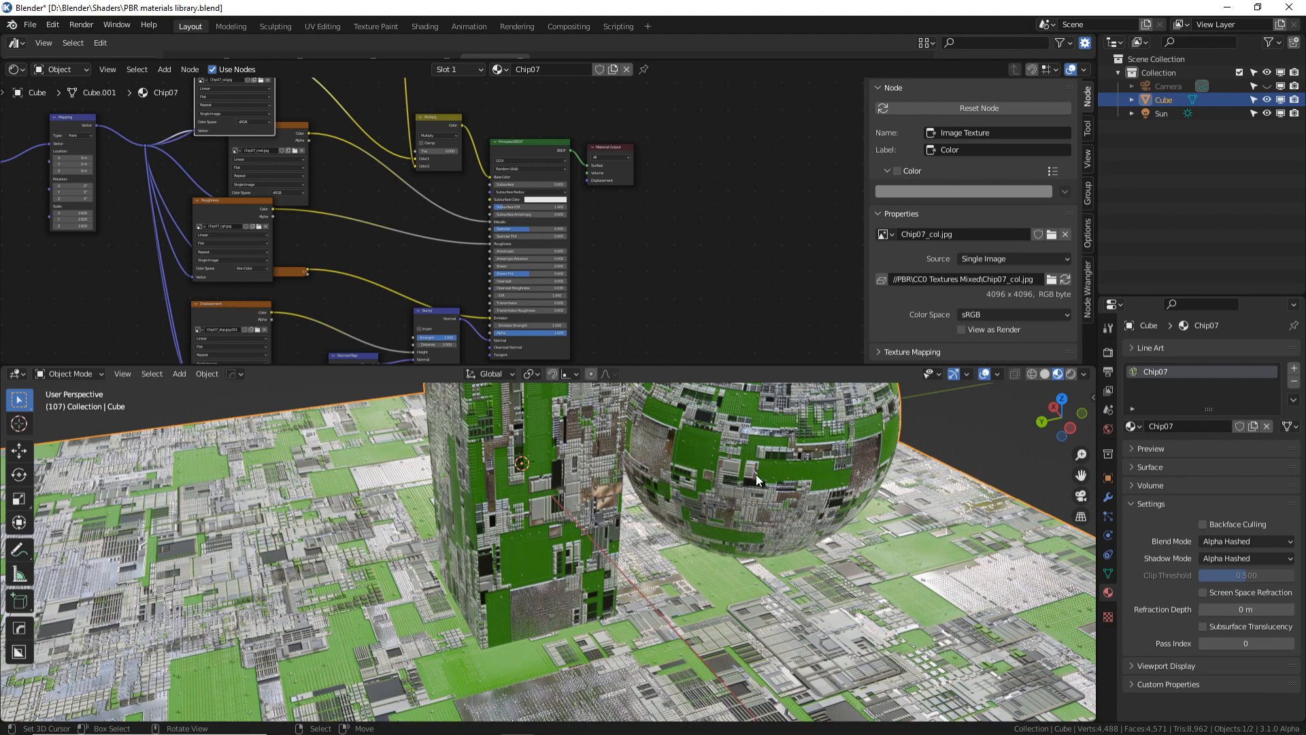
middle_click_drag(757, 474, 1092, 515)
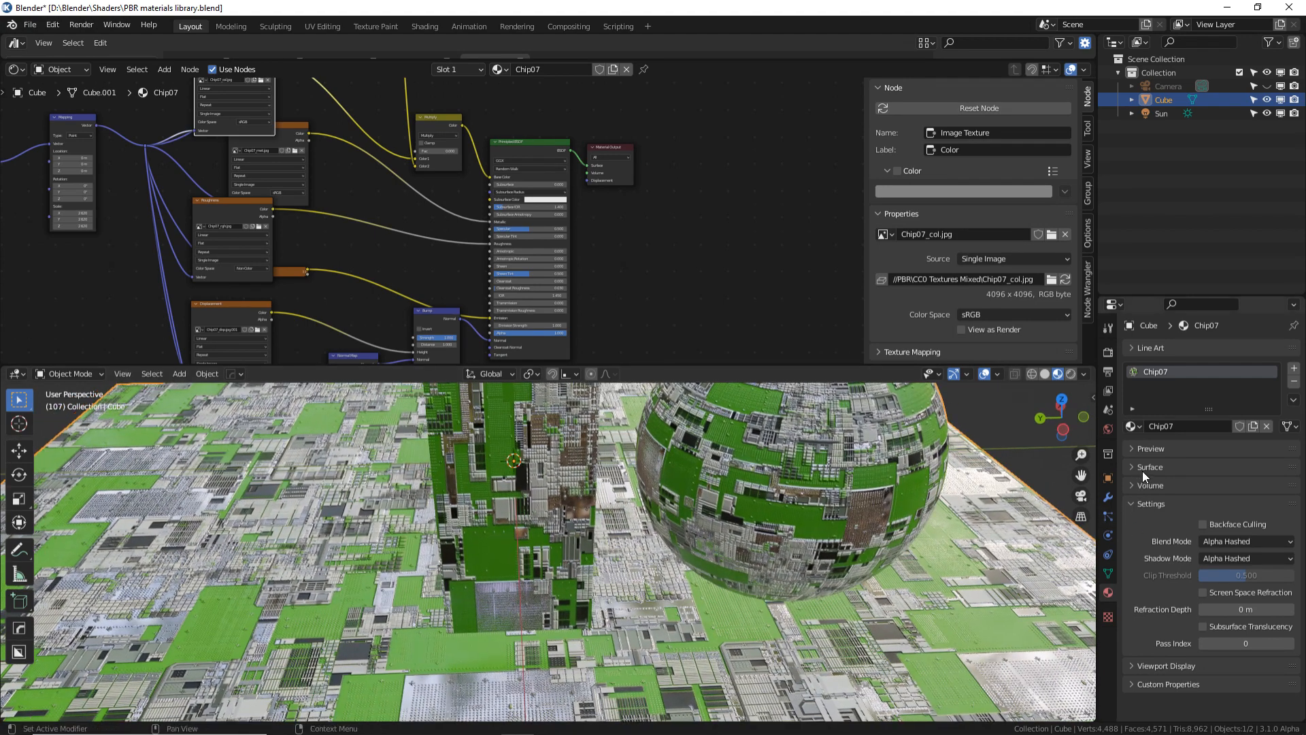
left_click(1110, 354)
left_click(1215, 353)
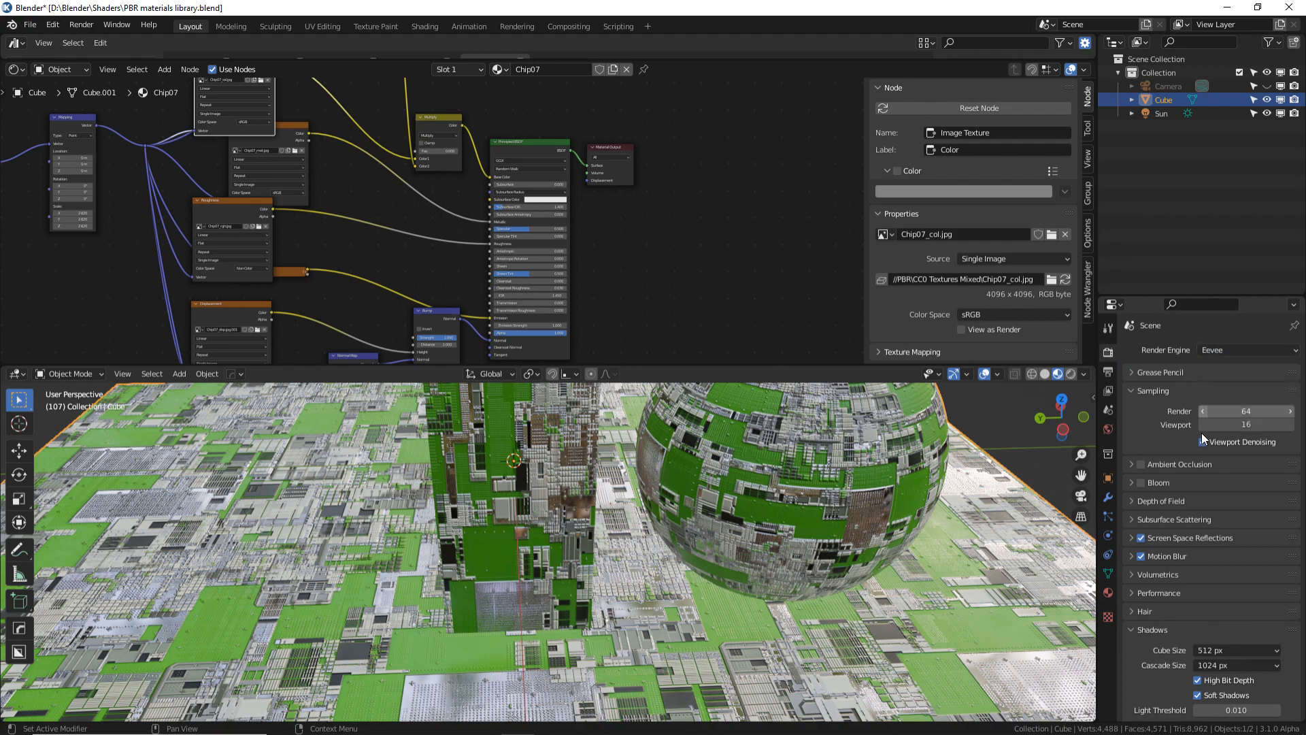
left_click(1229, 350)
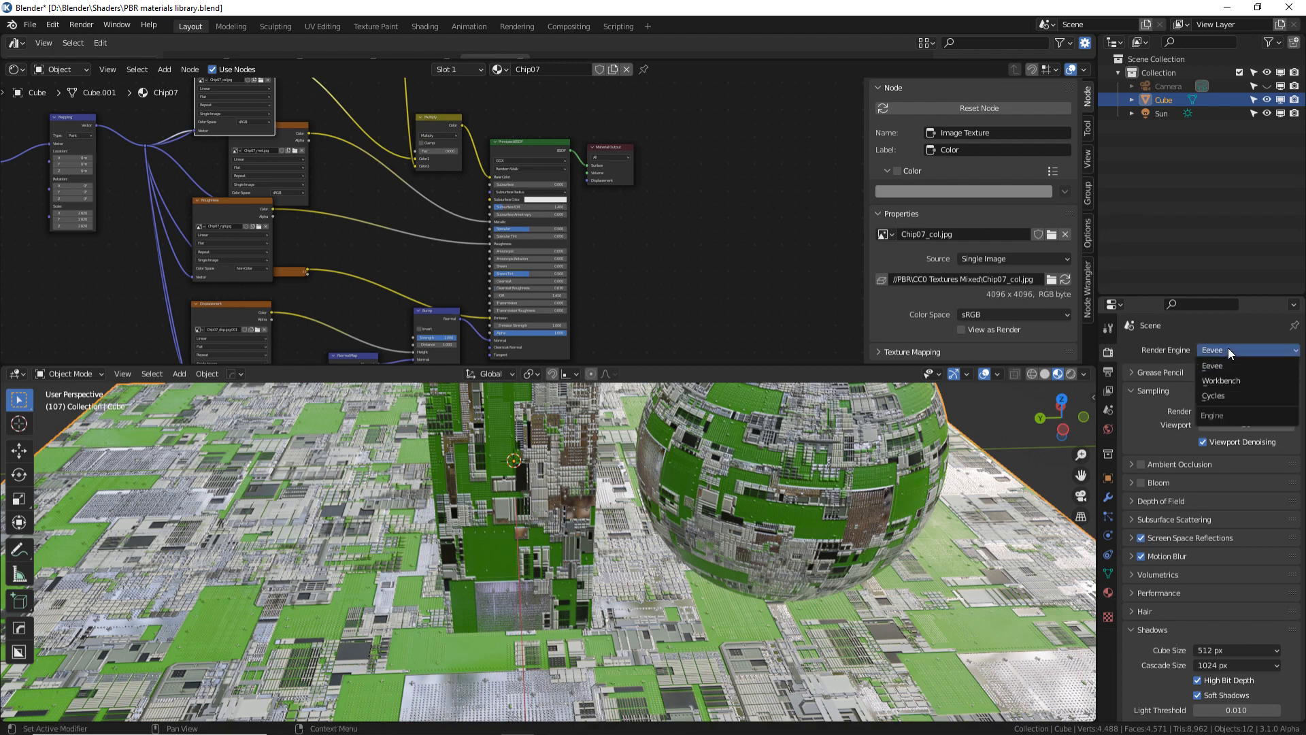
left_click(1230, 396)
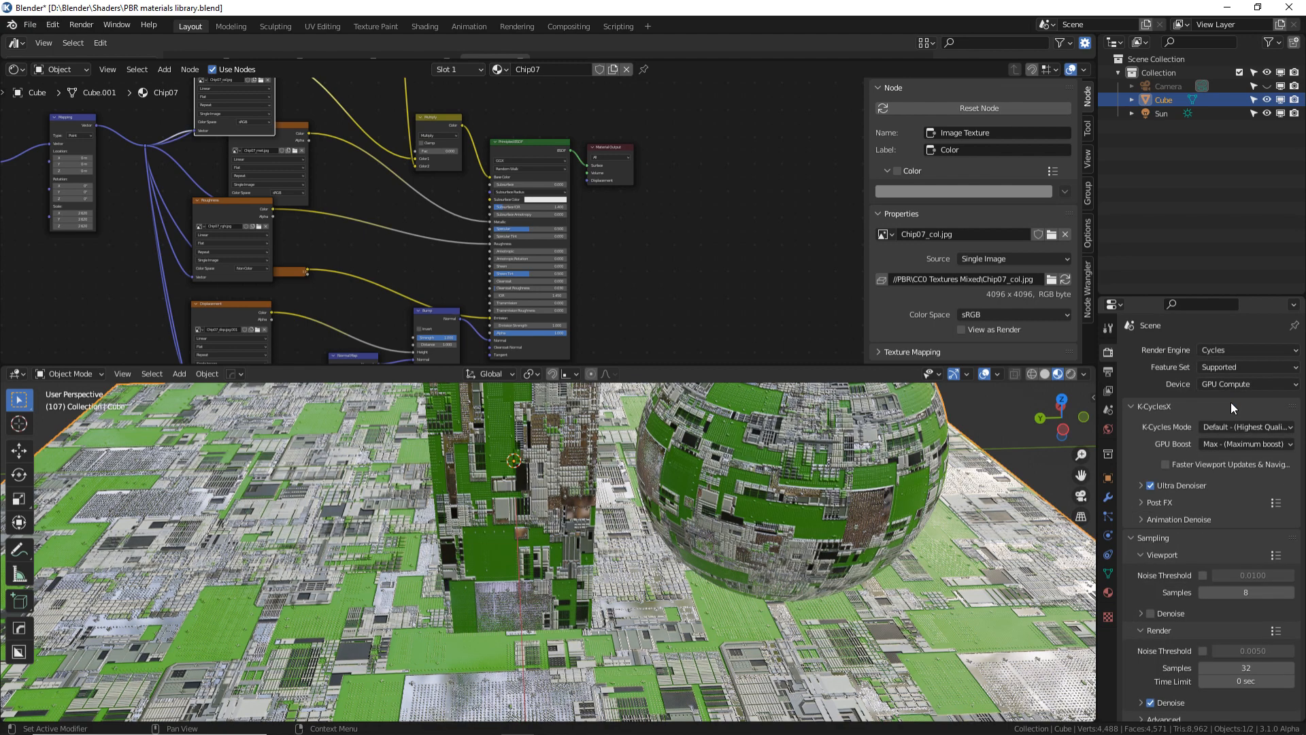
Step: Set the Chip07 material's surface displacement method to Displacement and Bump
left_click(1108, 592)
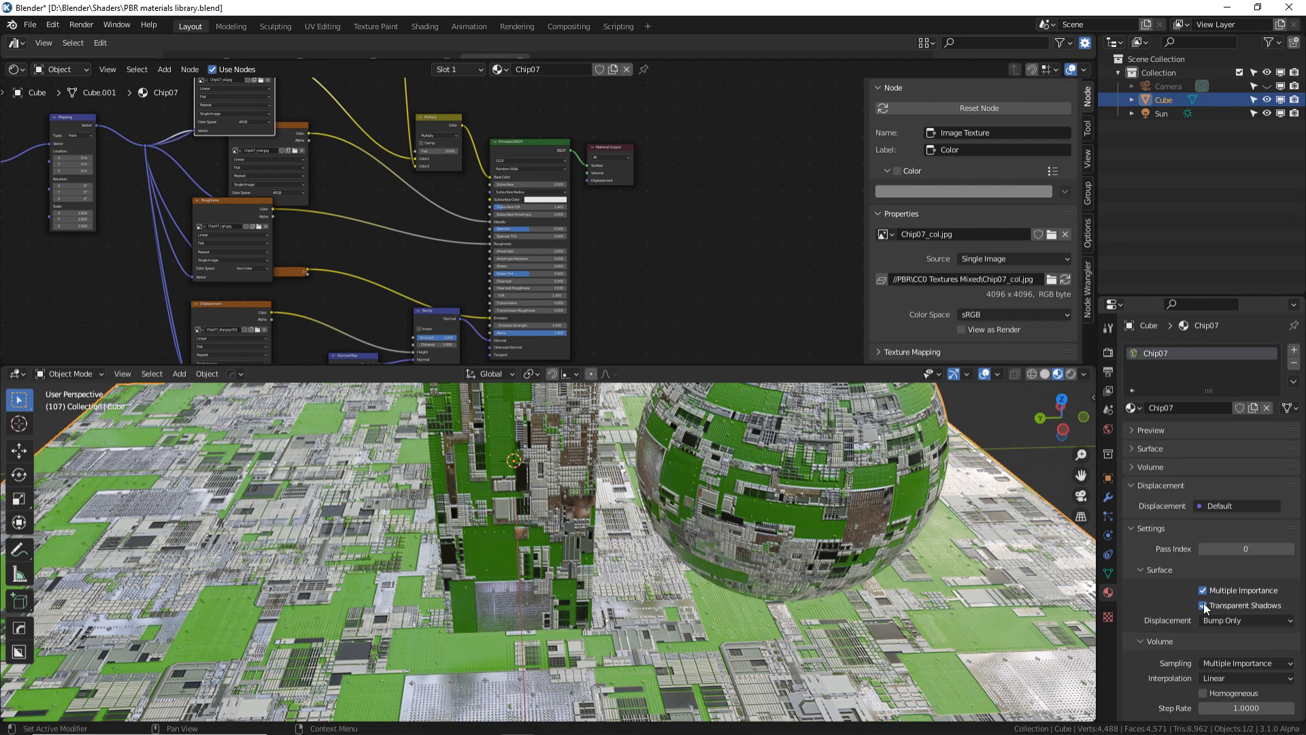
scroll(1177, 584, "down", 1)
scroll(1178, 584, "down", 2)
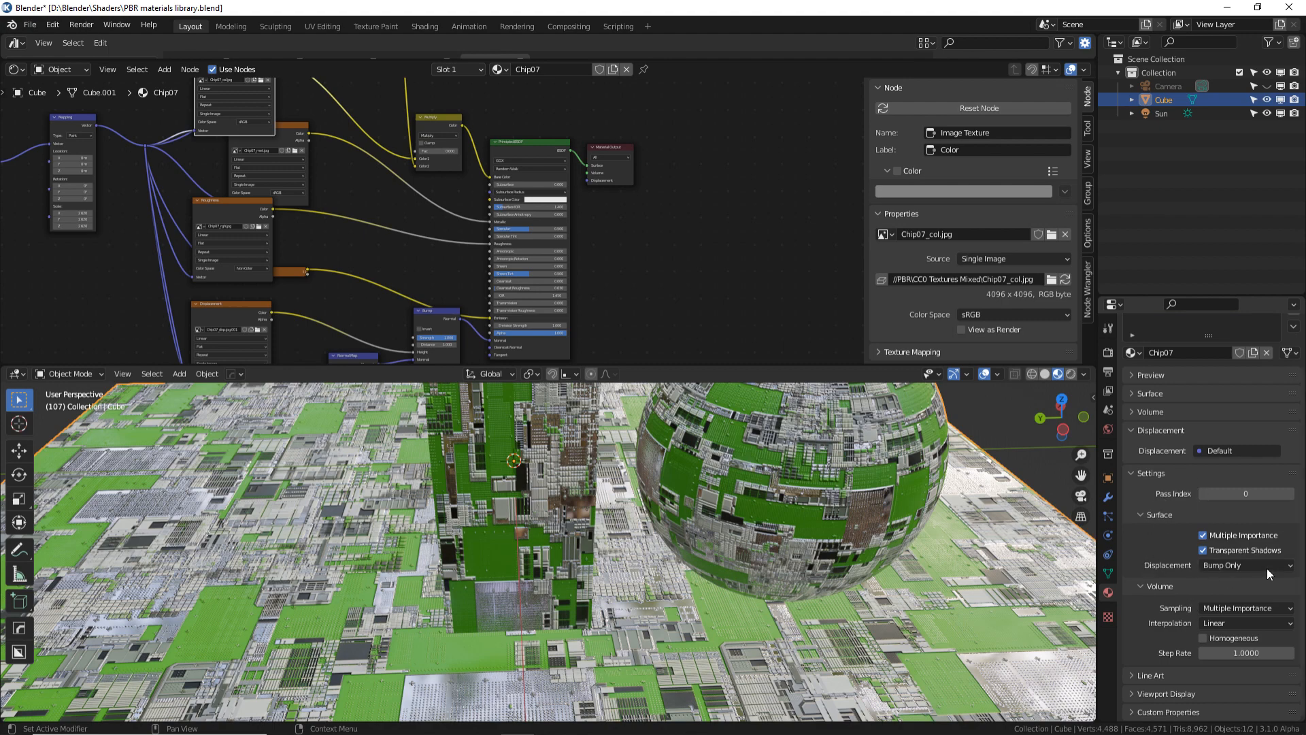
left_click(1244, 566)
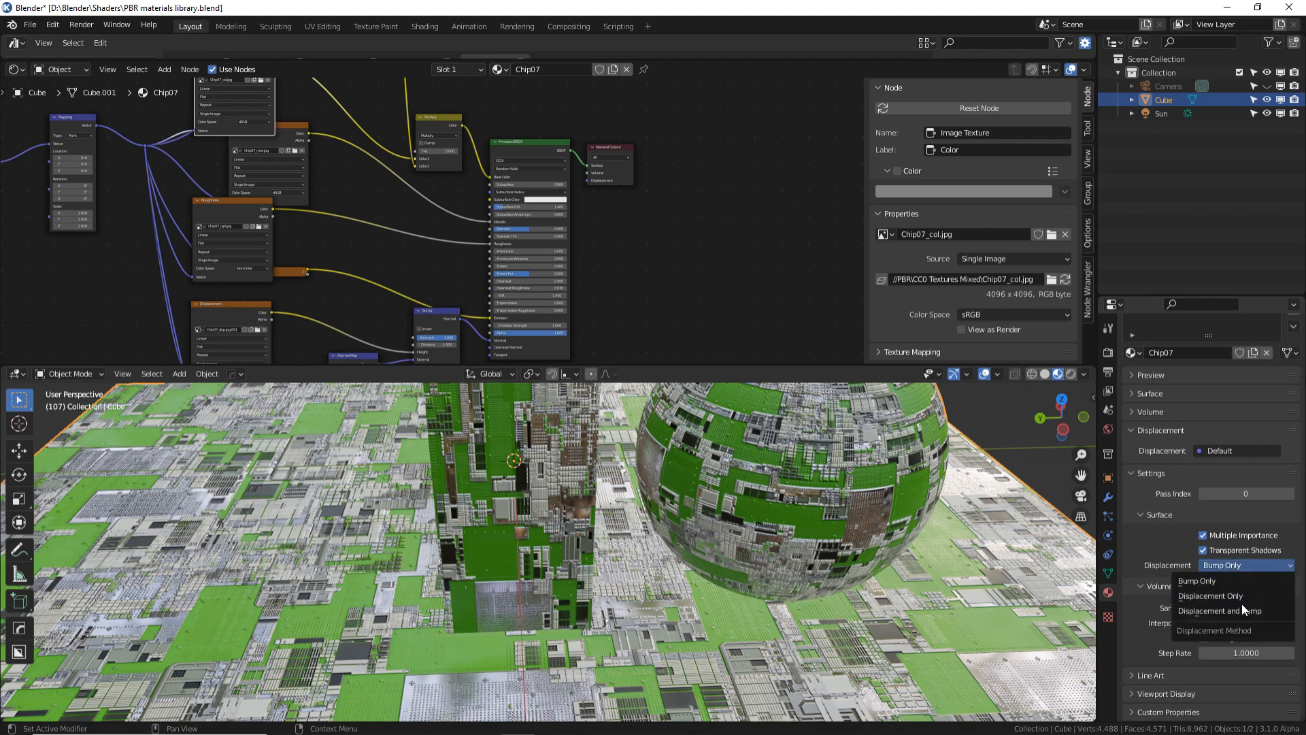
left_click(1259, 610)
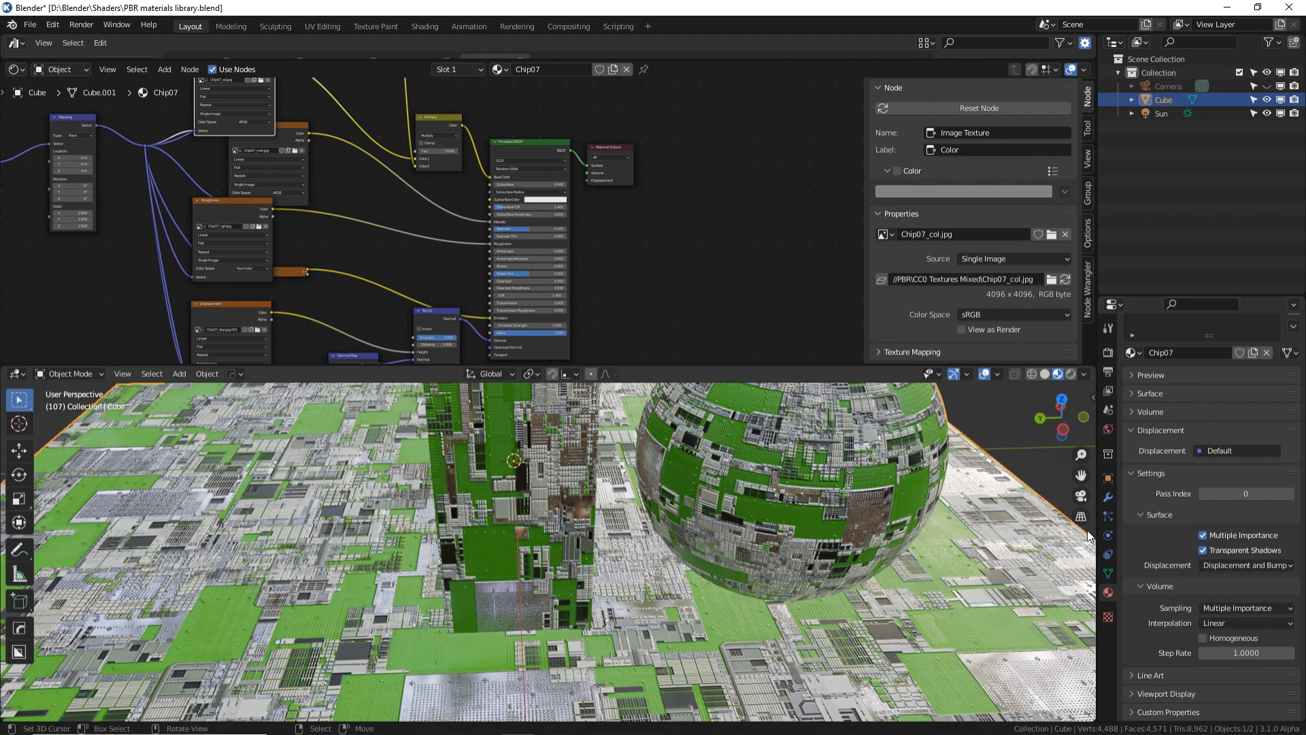
Step: Move the Material Output node farther away from the Principled BSDF node to leave space between them
scroll(676, 207, "left", 2, "ctrl")
middle_click_drag(677, 209, 693, 208)
left_click_drag(669, 181, 749, 187)
middle_click_drag(761, 207, 682, 249)
scroll(683, 249, "up", 6)
left_click_drag(810, 255, 651, 242, "alt")
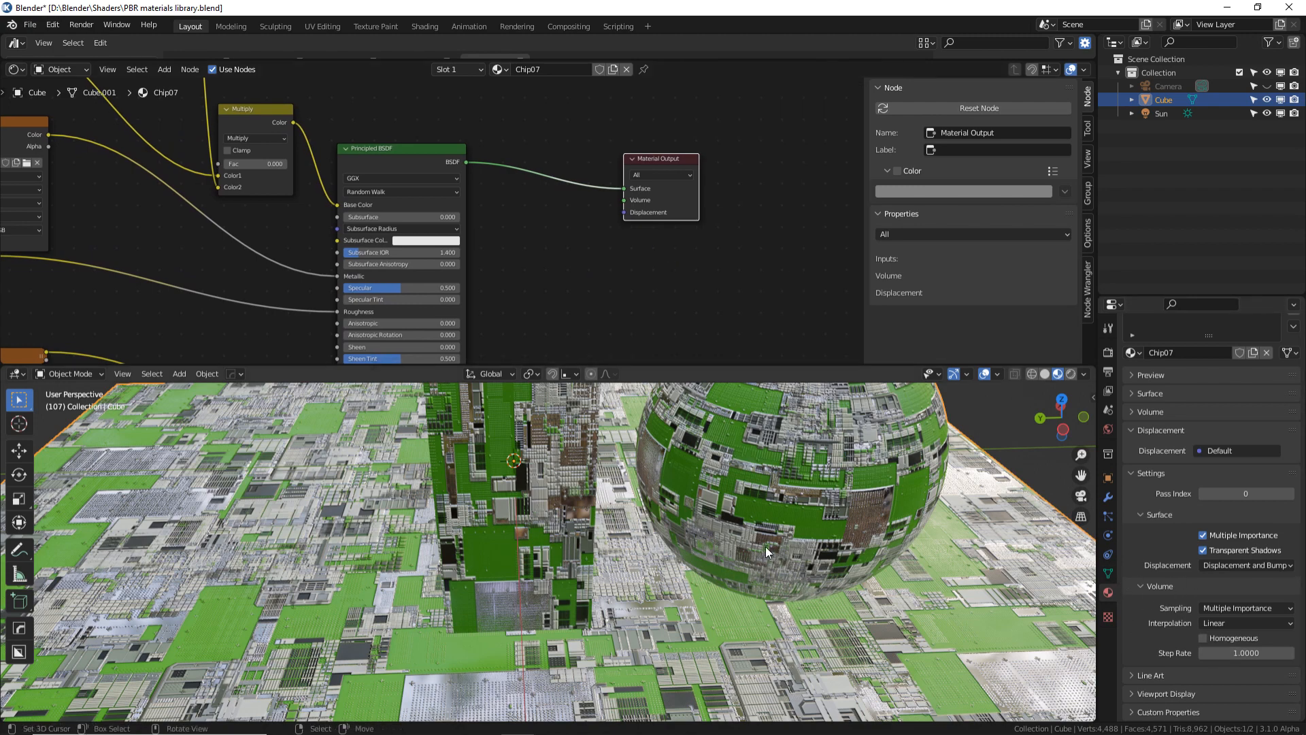
Step: Mark the Chip07 material as an asset
scroll(766, 545, "down", 10)
middle_click_drag(748, 509, 738, 514)
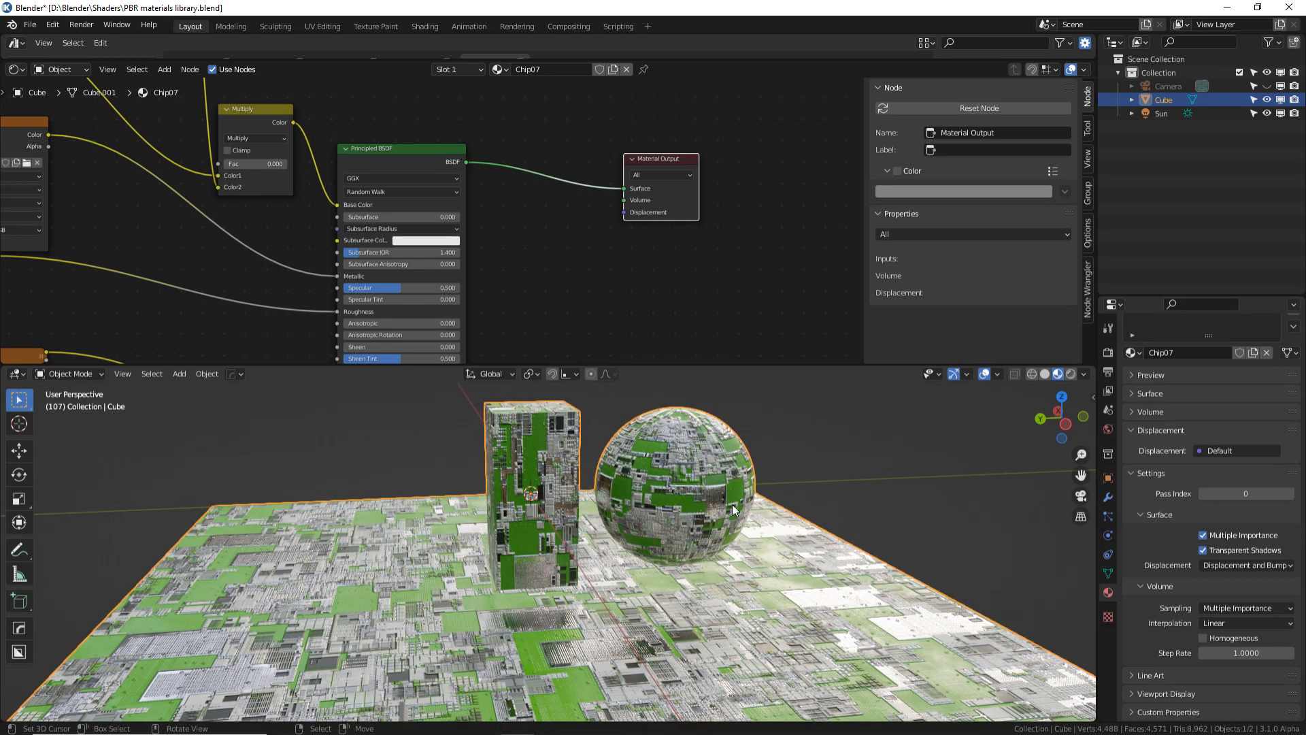
scroll(1182, 438, "up", 2)
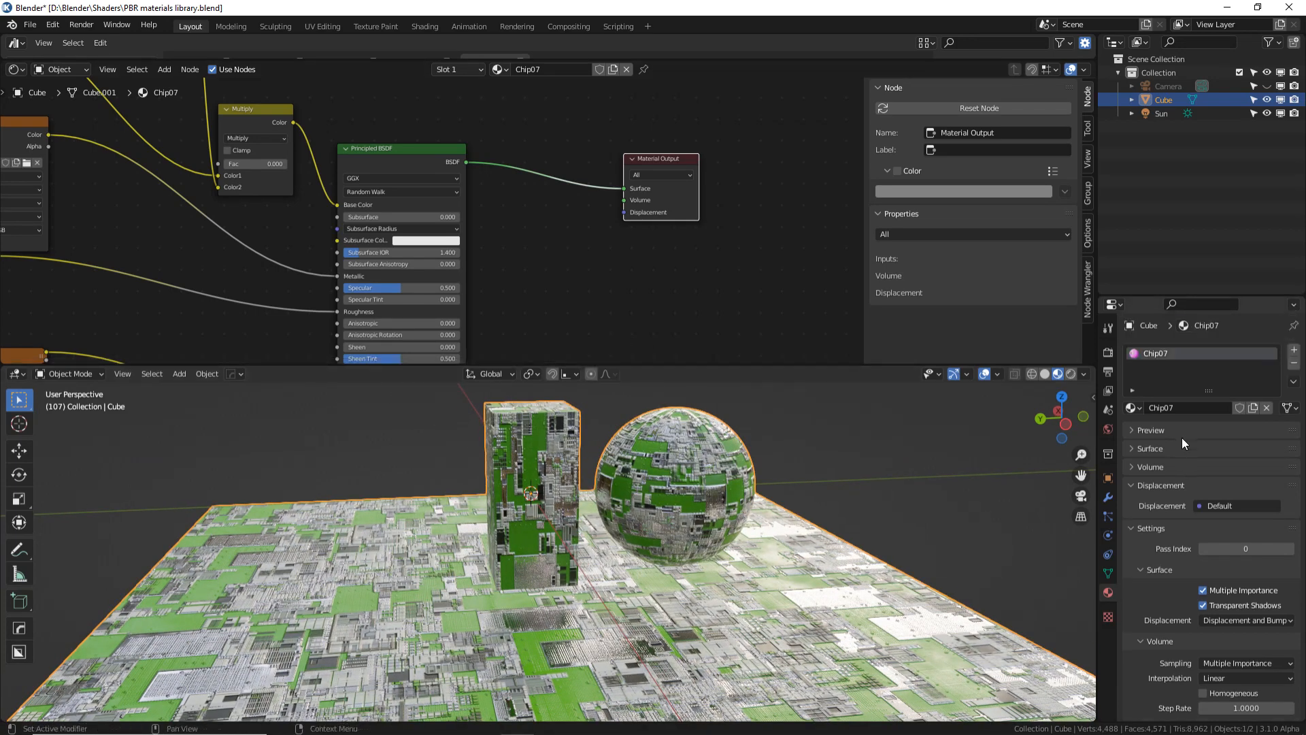
right_click(1177, 350)
right_click(1162, 351)
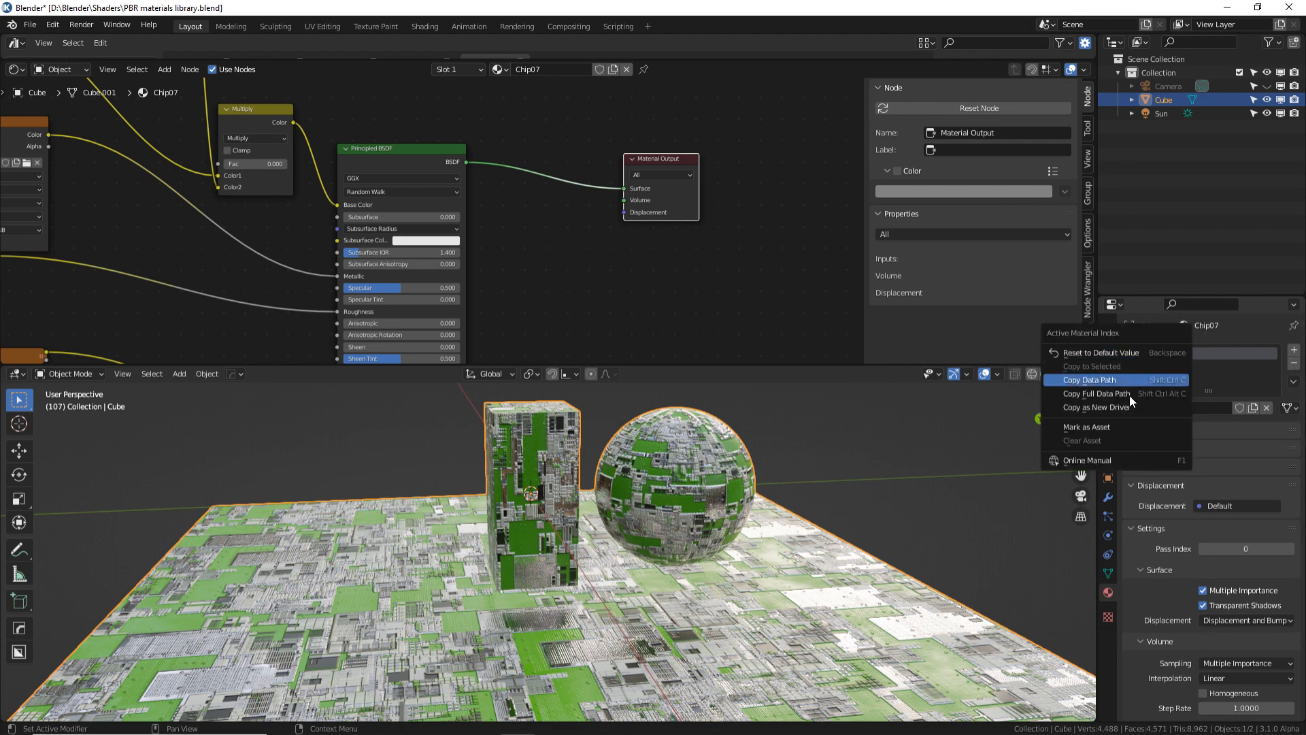
left_click(1121, 427)
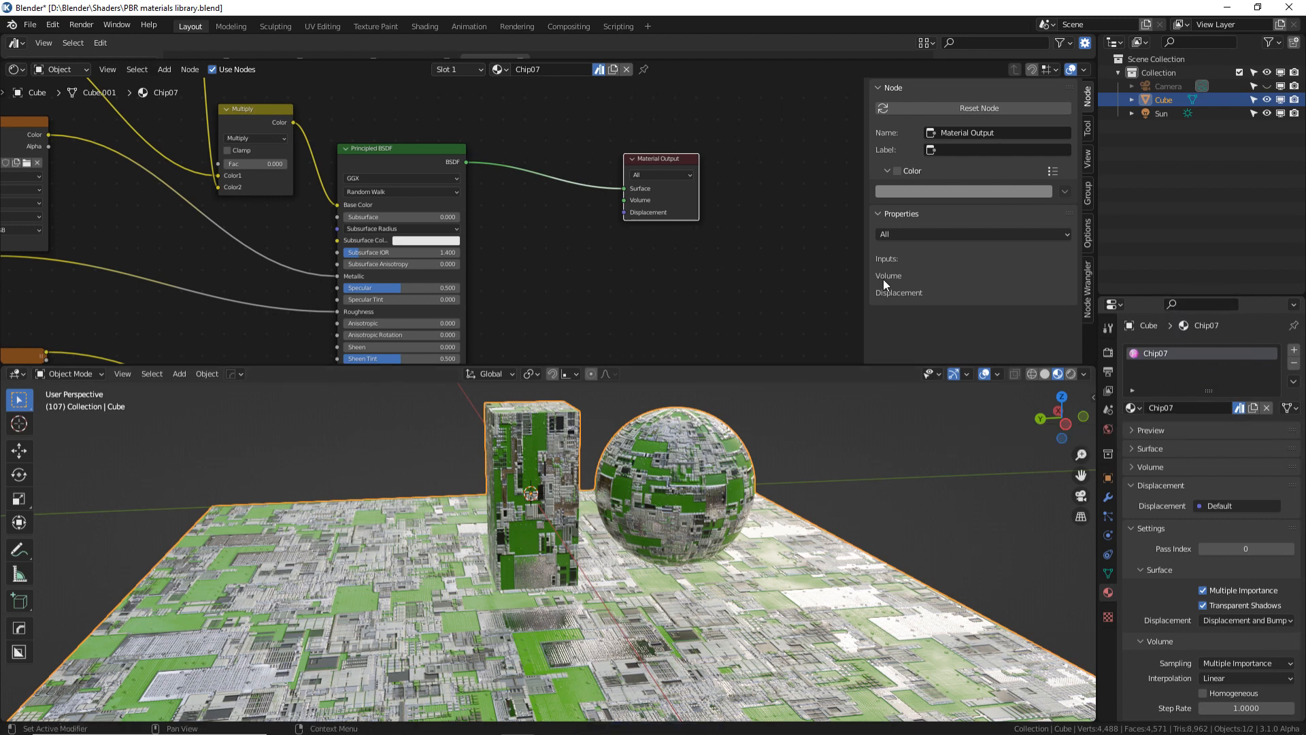
Step: Duplicate the Chip07 material on the cube as a separate new material
key("Home")
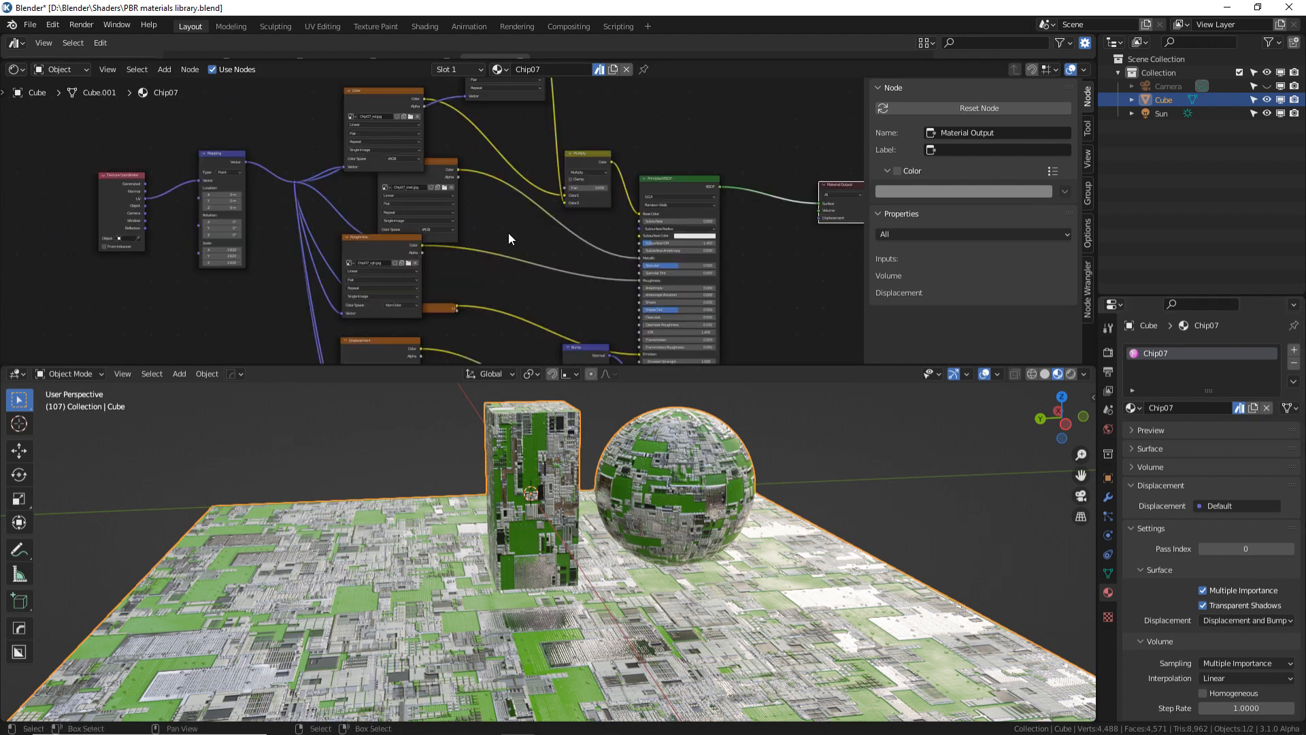
middle_click_drag(553, 262, 544, 334)
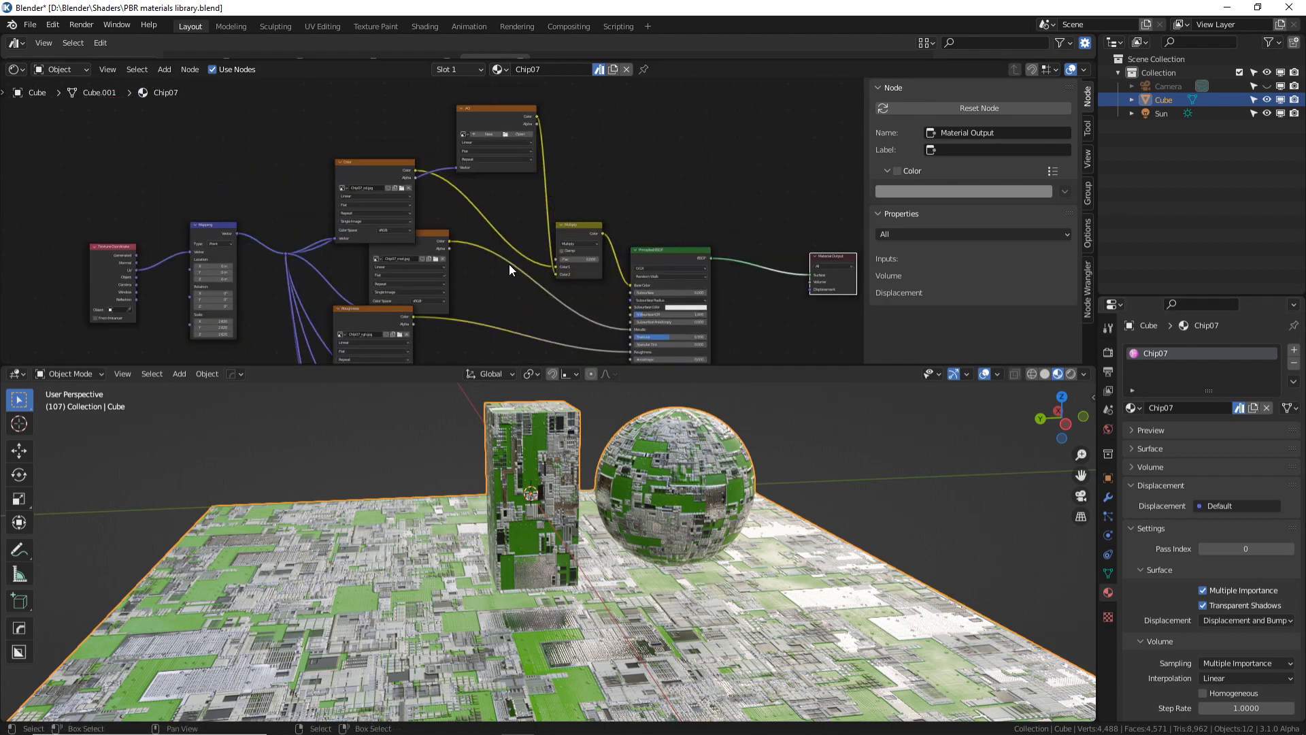
left_click(1255, 410)
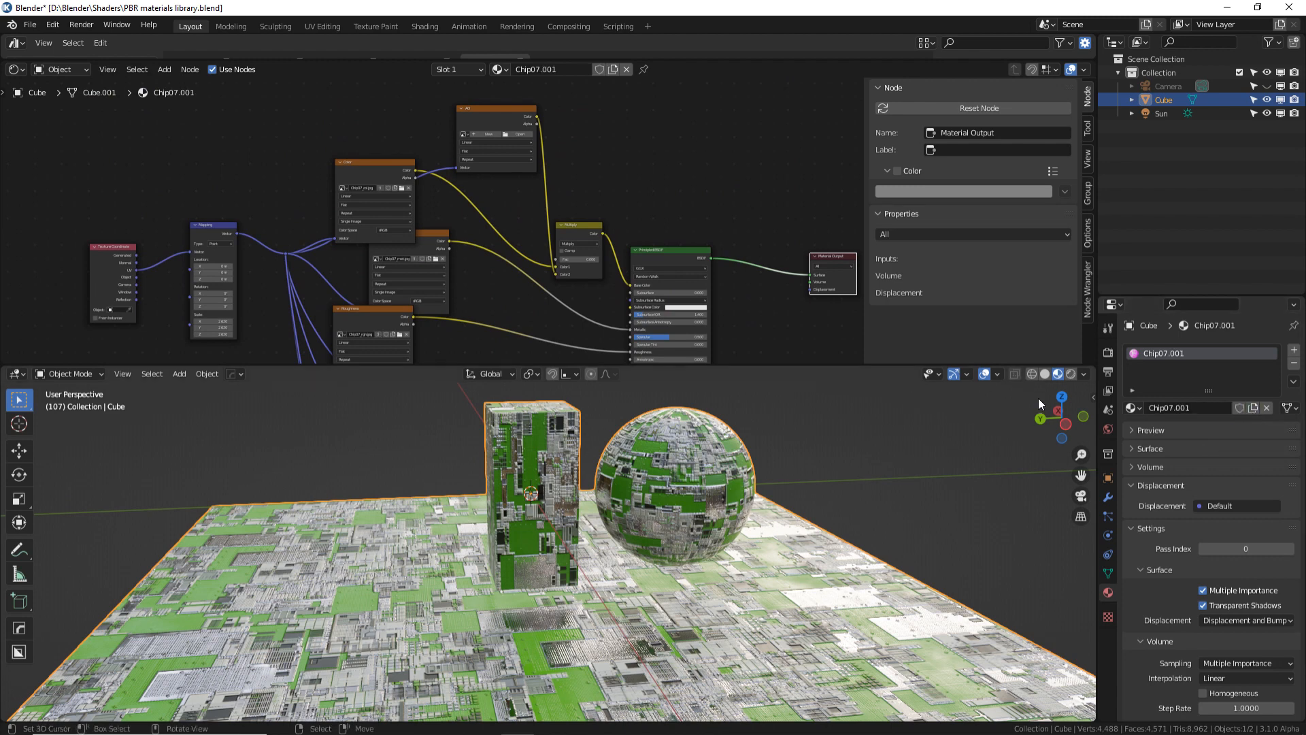
Step: Replace the duplicate's color, metallic and roughness images with Chip06_col.jpg, Chip06_met.jpg and Chip06_rgh.jpg from the CC0 Textures Mixed folder
middle_click_drag(566, 297, 494, 209)
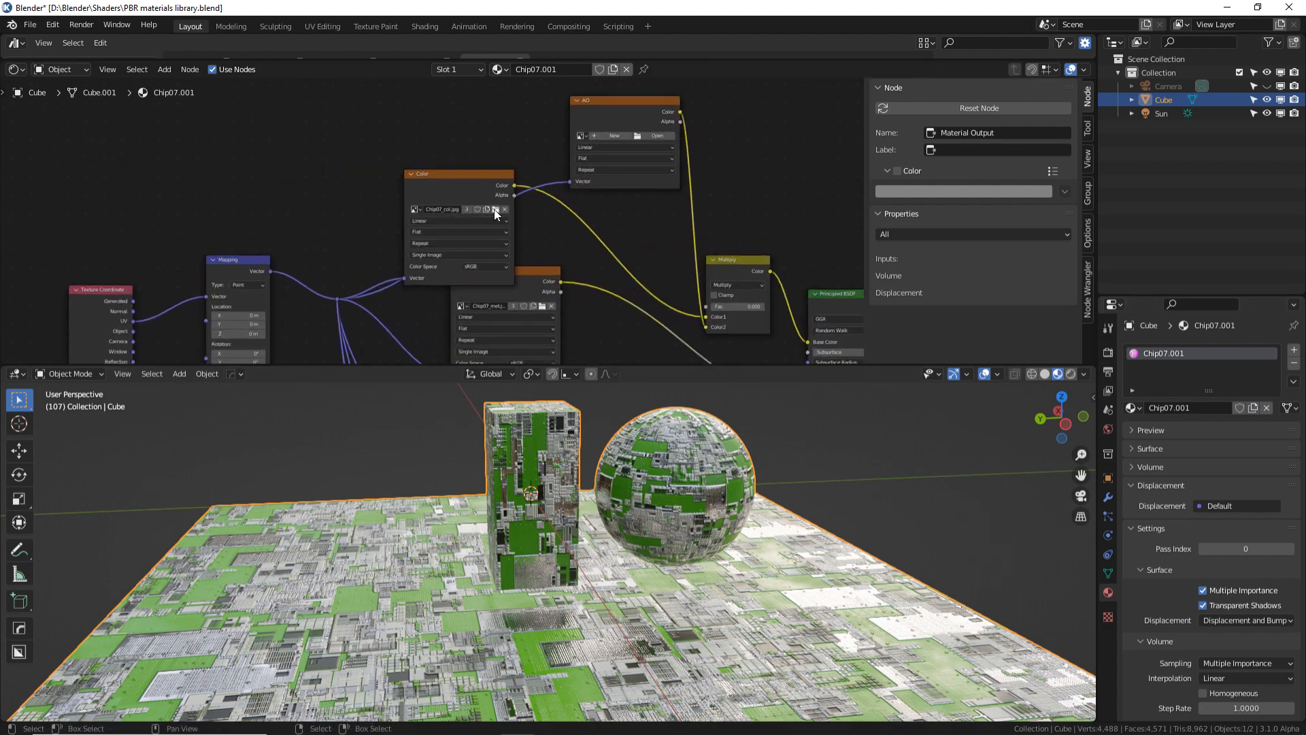
left_click(493, 210)
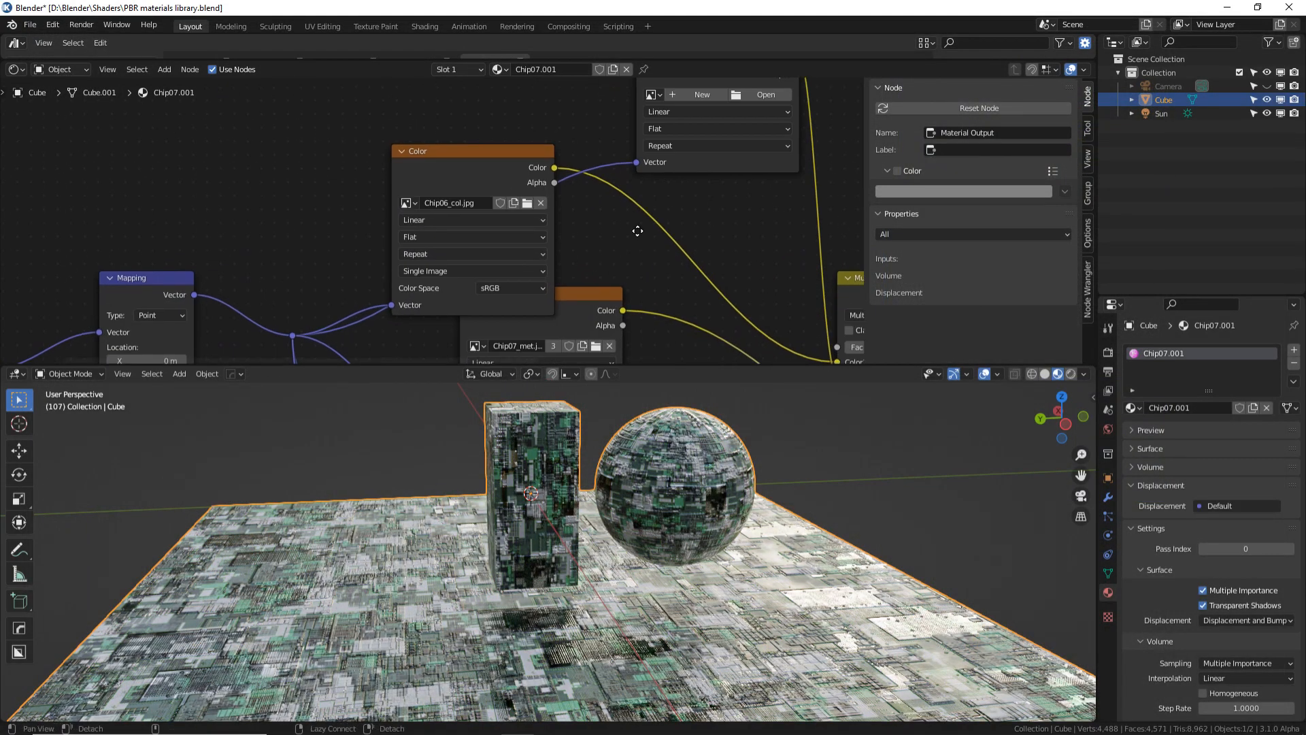
left_click(655, 298)
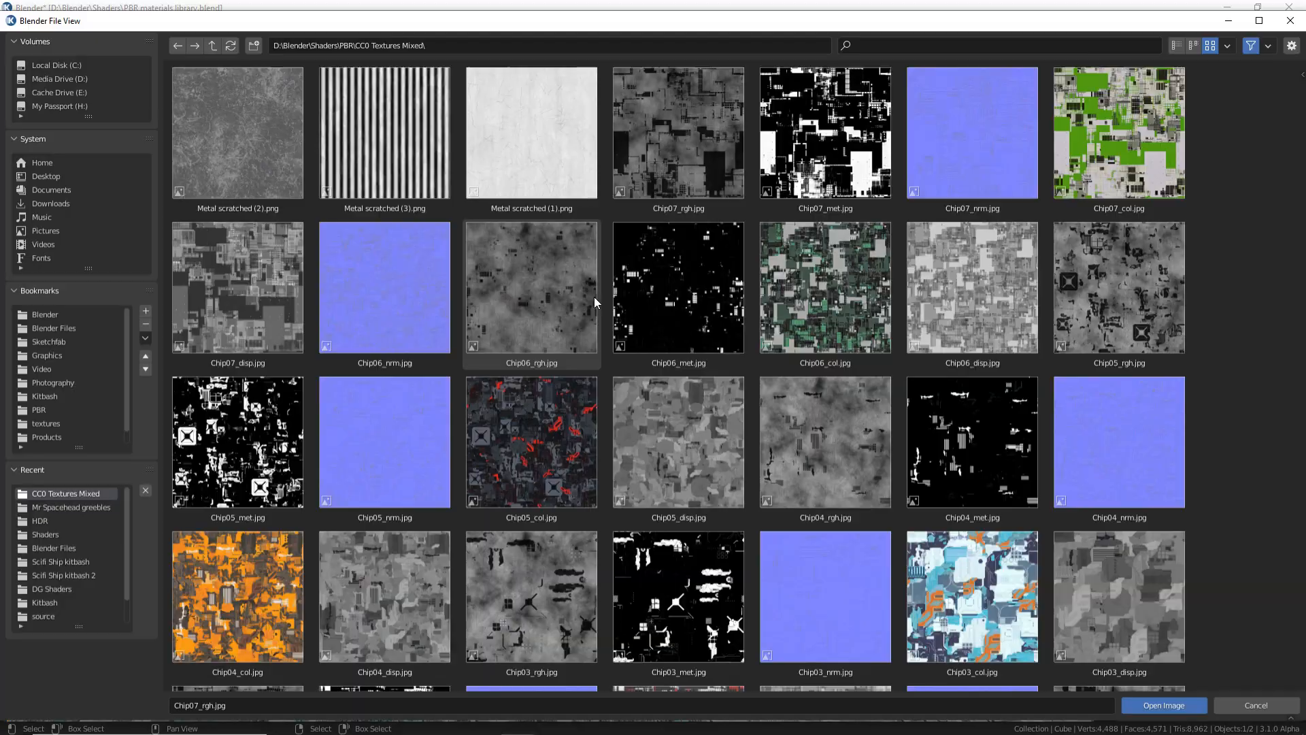
left_click(572, 296)
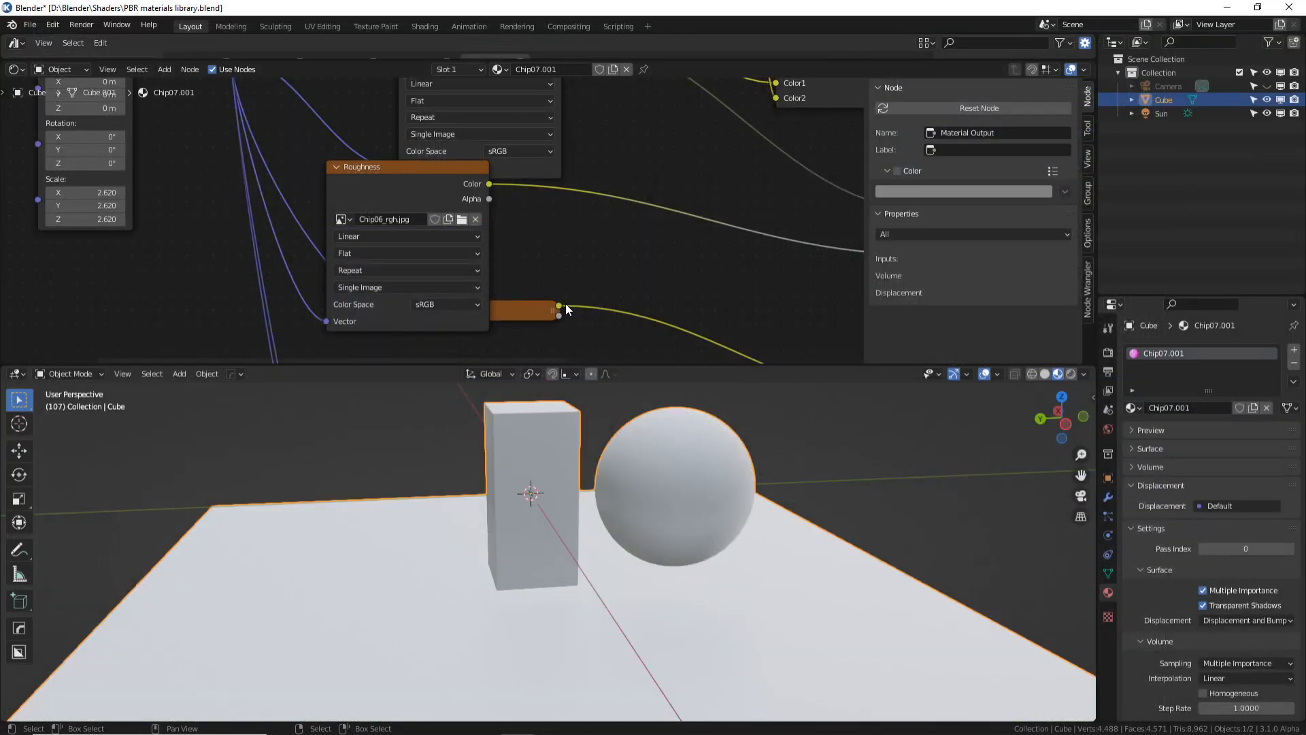
Step: Load Chip06_disp.jpg into the duplicate material's Displacement image texture node
middle_click_drag(565, 304, 550, 175)
left_click(476, 248)
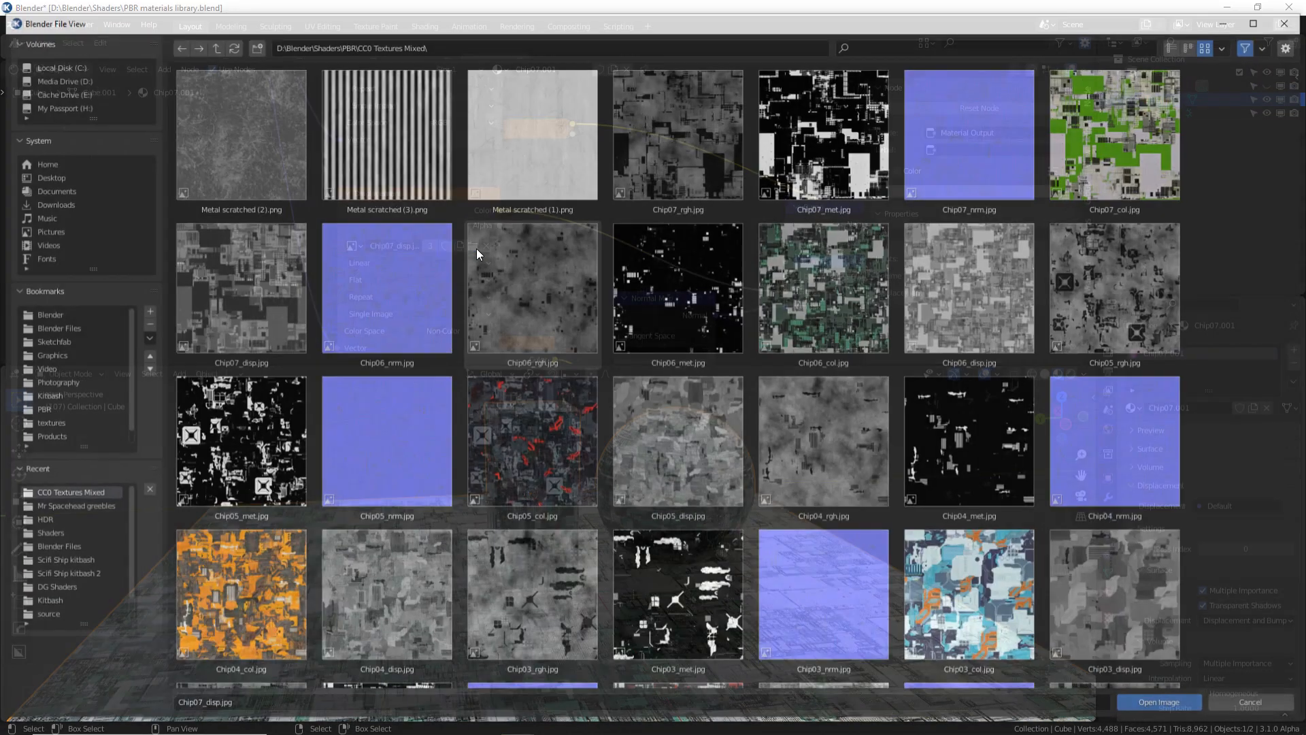
double_click(936, 300)
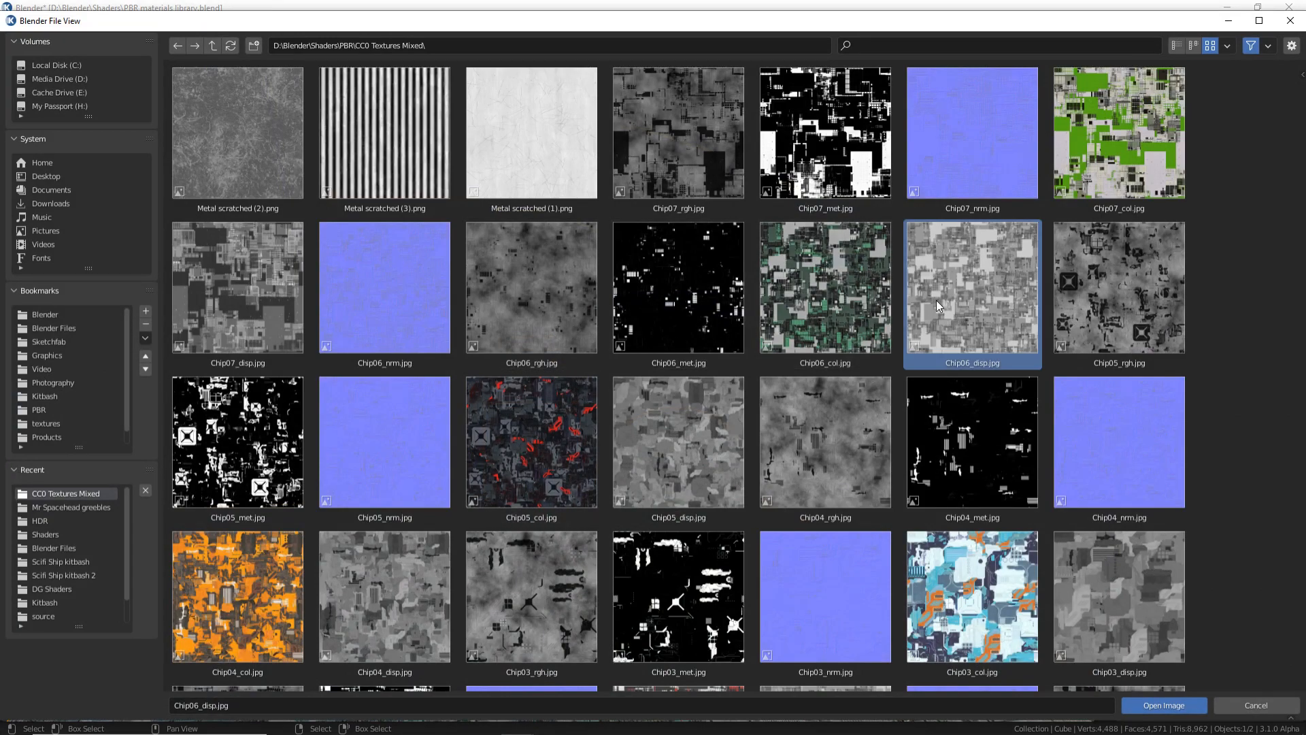
Step: Load Chip06_nrm.jpg into the duplicate material's Normals image texture node
middle_click_drag(600, 300, 578, 153)
left_click(509, 245)
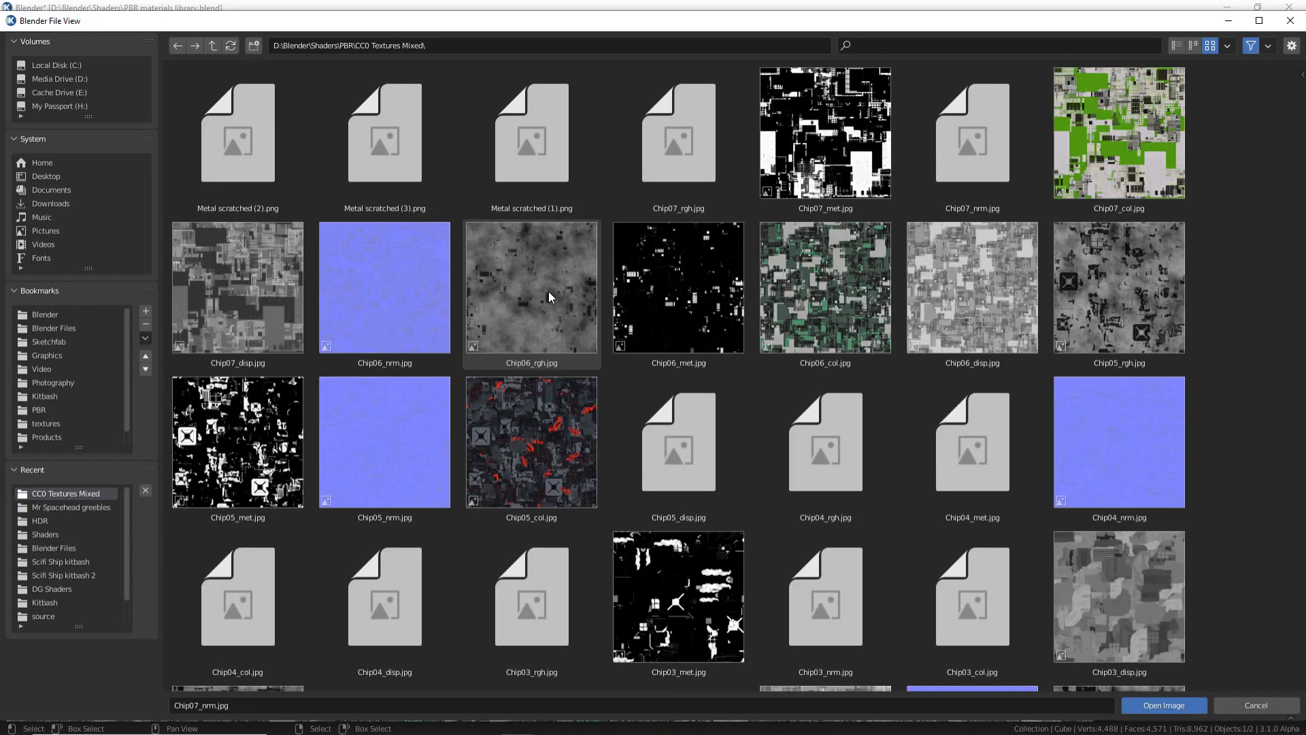
double_click(398, 293)
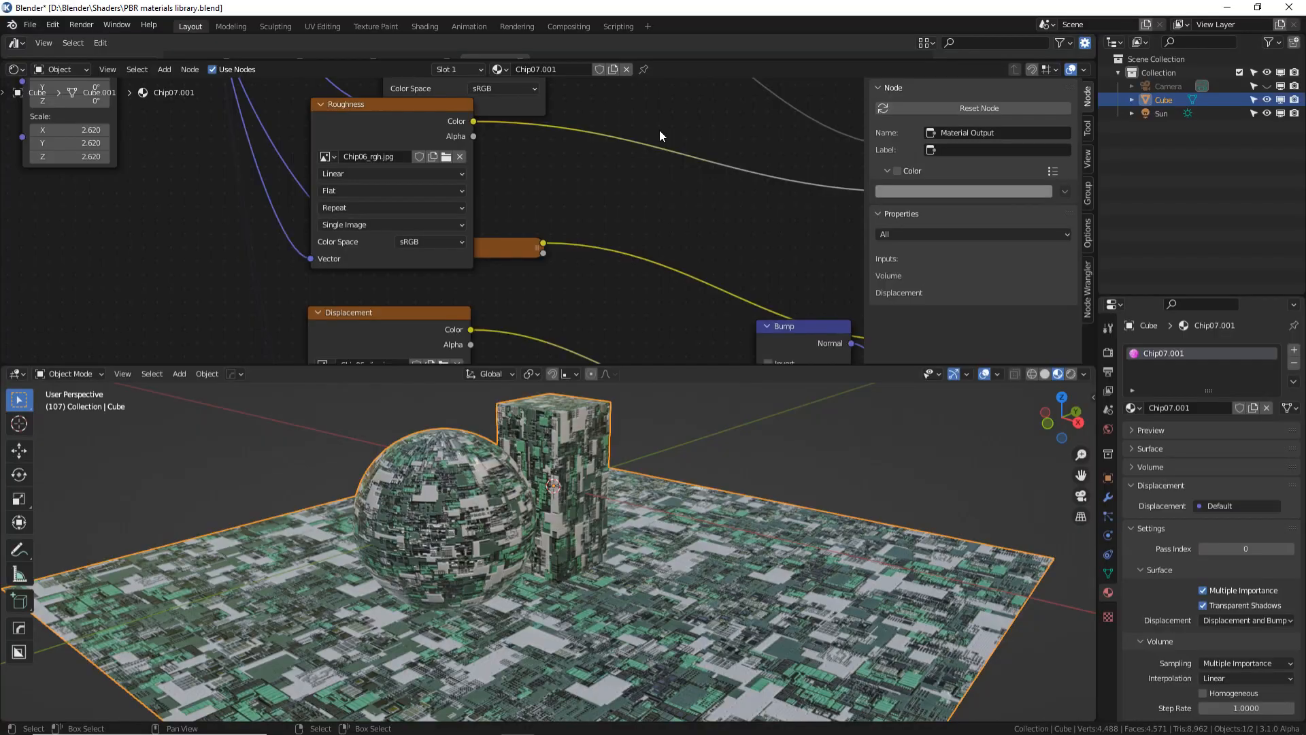
scroll(680, 190, "down", 5)
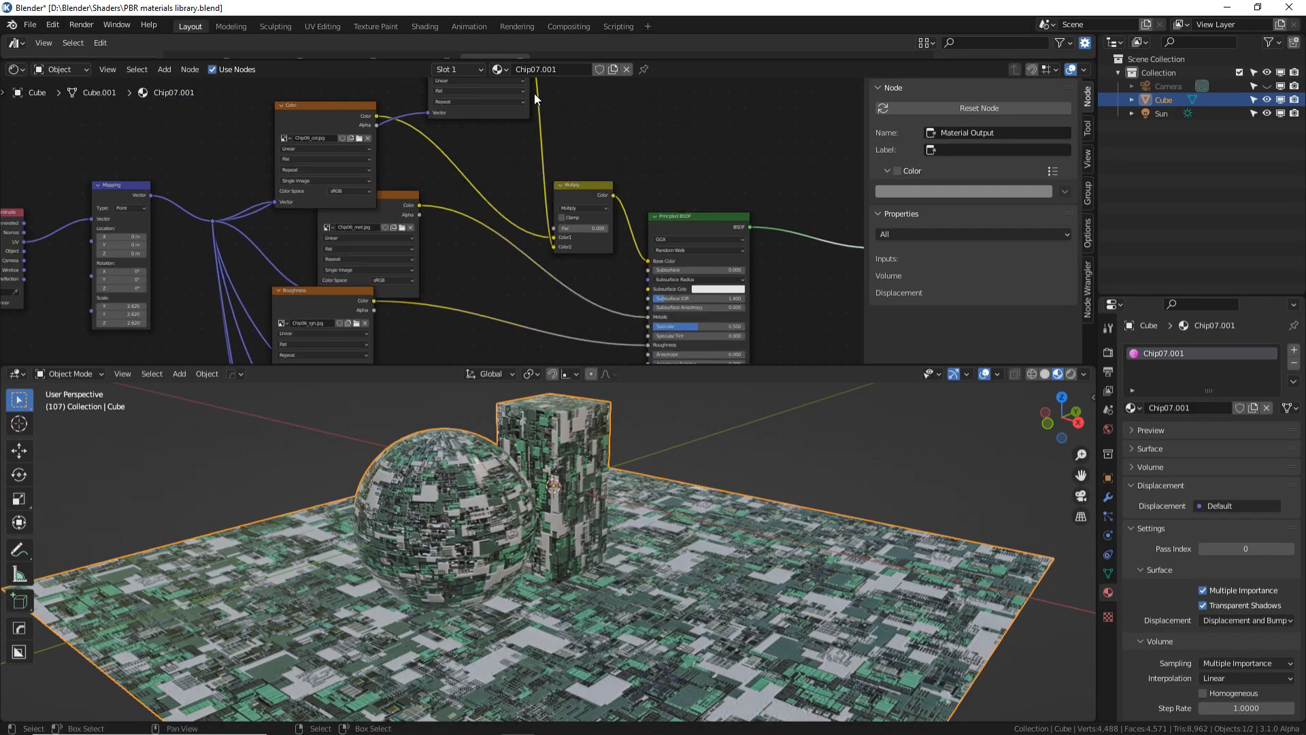
Step: Set the Mapping node's scale to 0.910 on all three axes
mouse_move(521, 283)
middle_mouse_down()
mouse_move(474, 288)
mouse_move(511, 283)
middle_mouse_up()
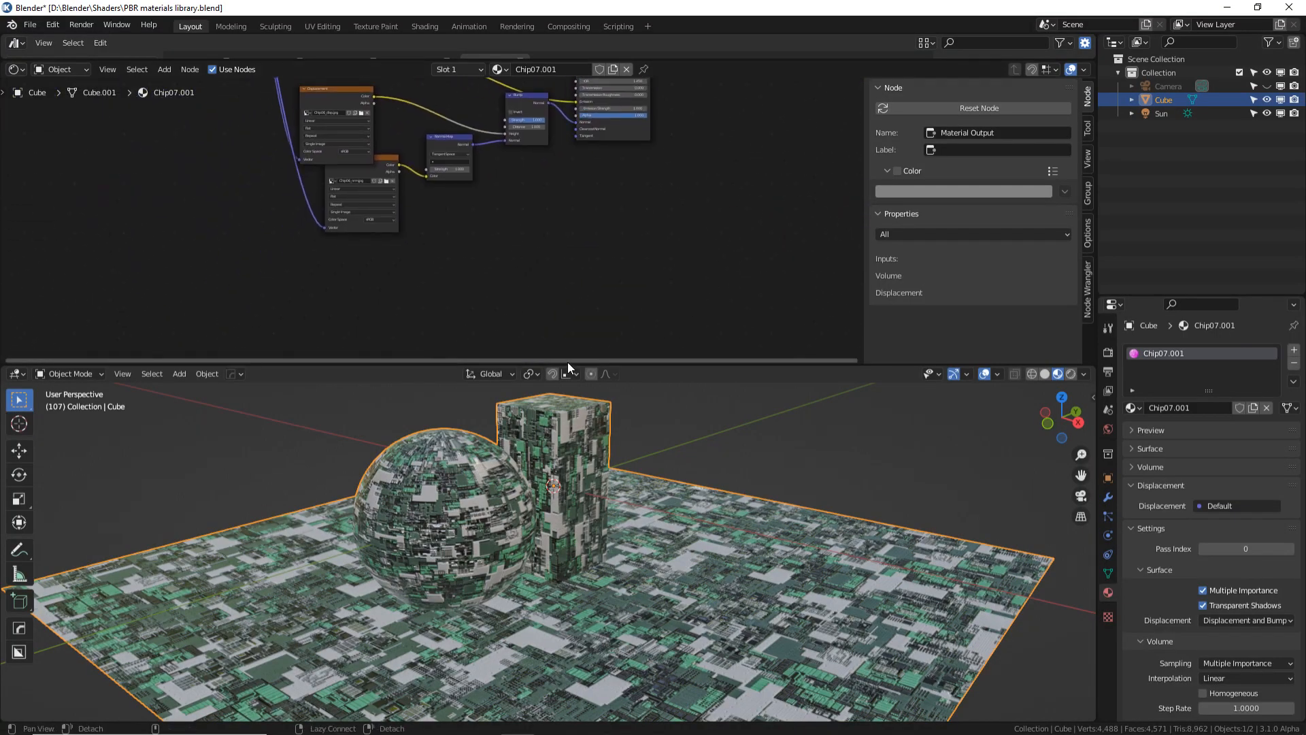
middle_click_drag(511, 515, 459, 514)
scroll(419, 221, "up", 5)
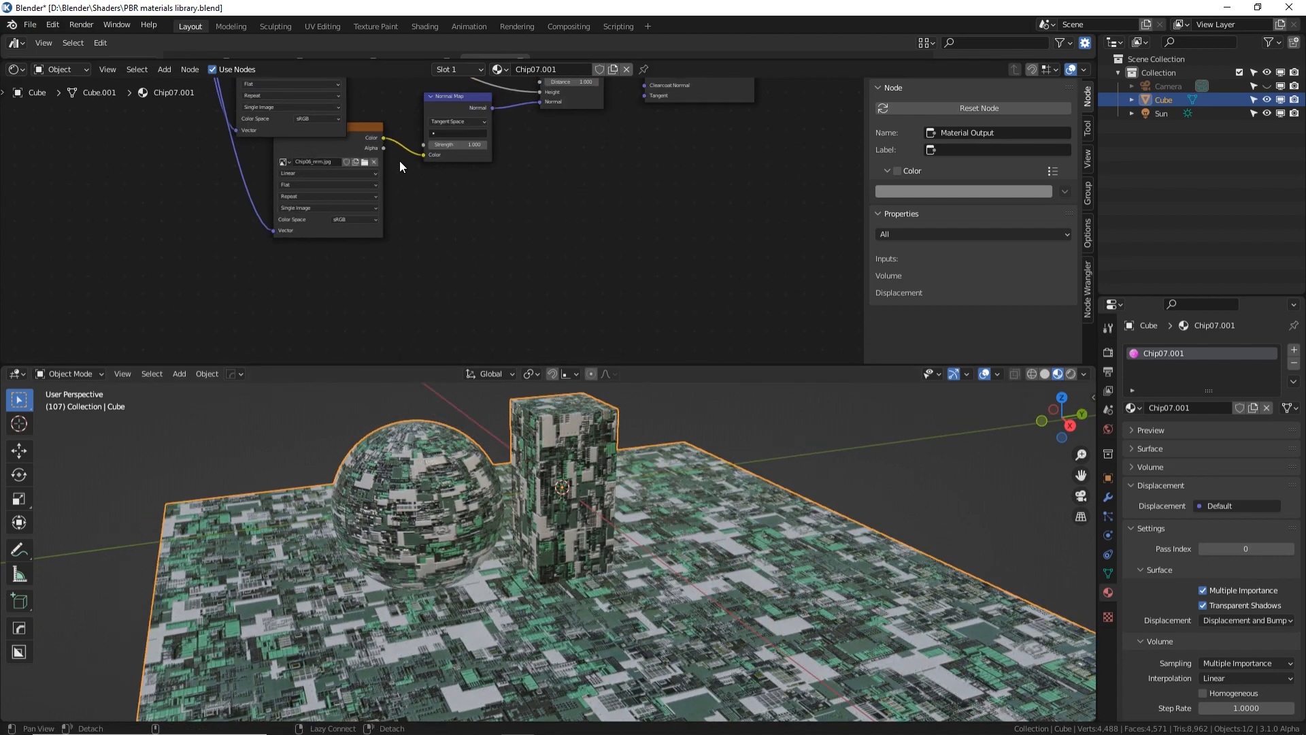
middle_click_drag(403, 160, 661, 94)
scroll(461, 231, "up", 4)
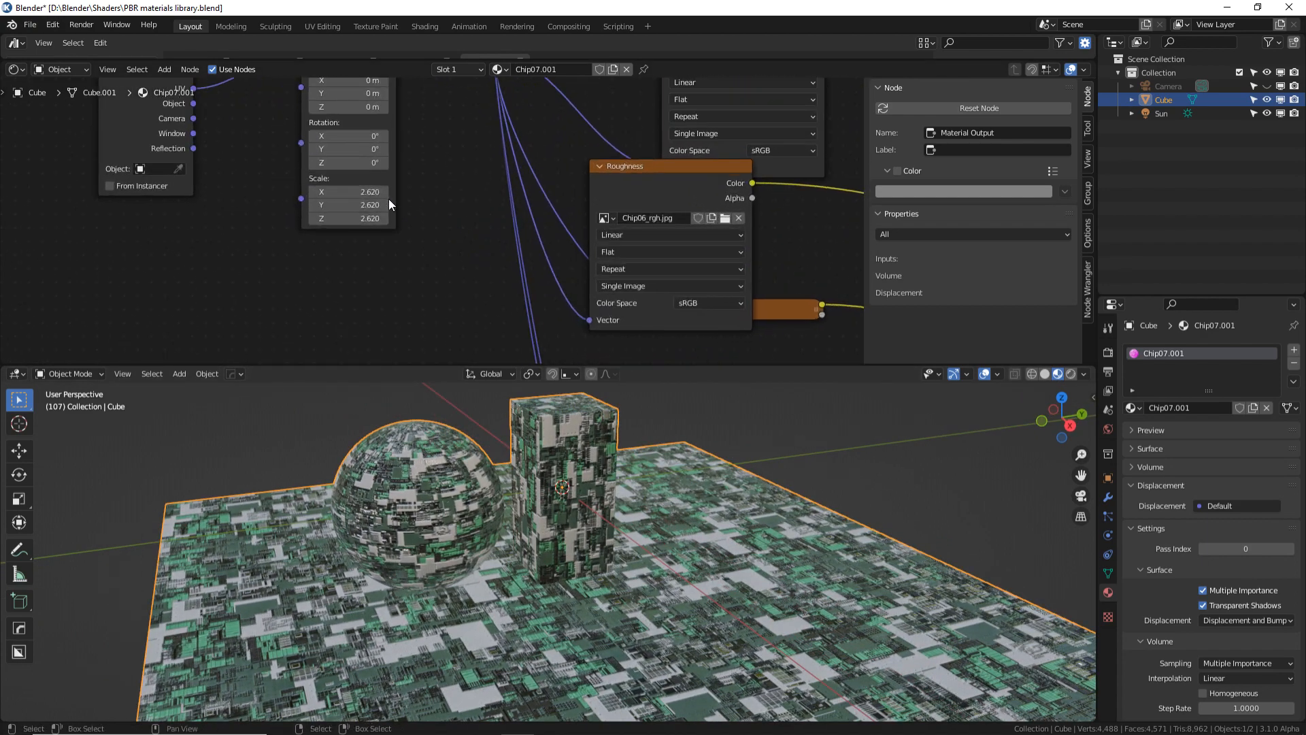
left_click_drag(348, 205, 218, 218)
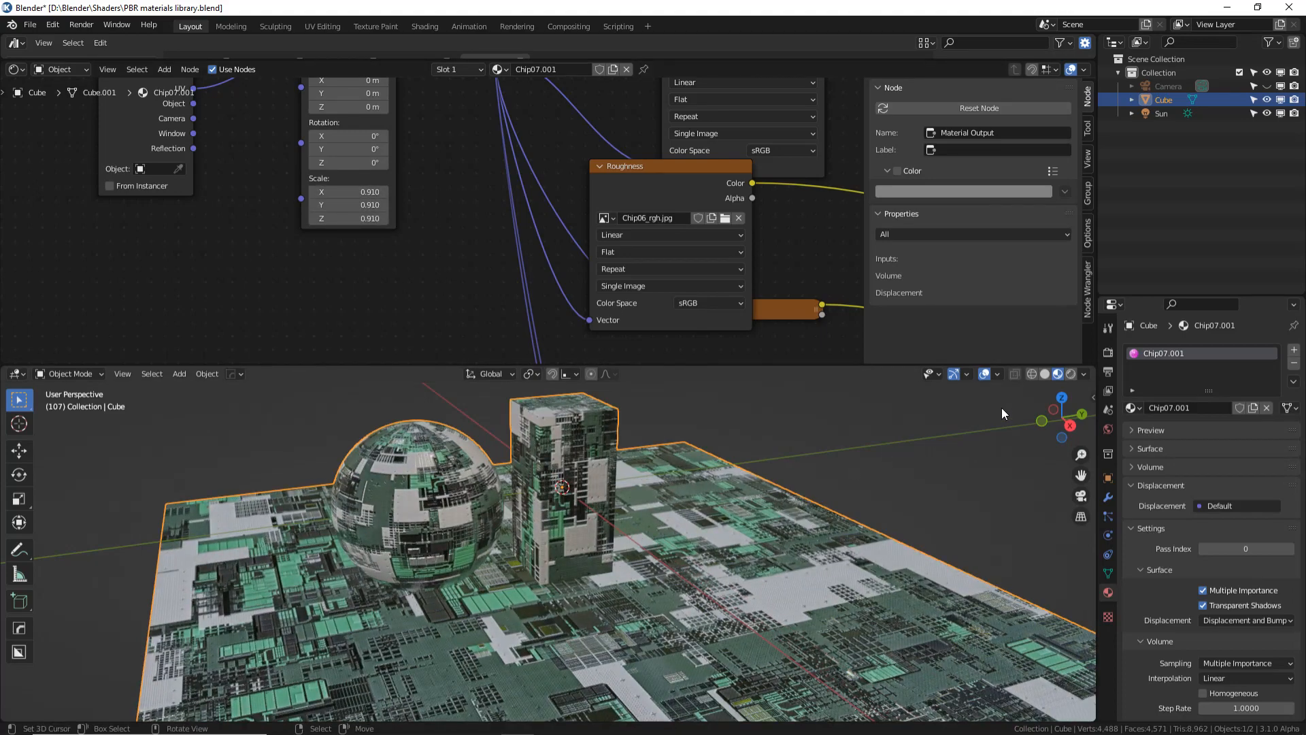
Step: Rename the duplicated material as Chip06 and mark it as an asset
left_click(1183, 408)
left_click_drag(1189, 408, 1169, 423)
key("Return")
right_click(1154, 357)
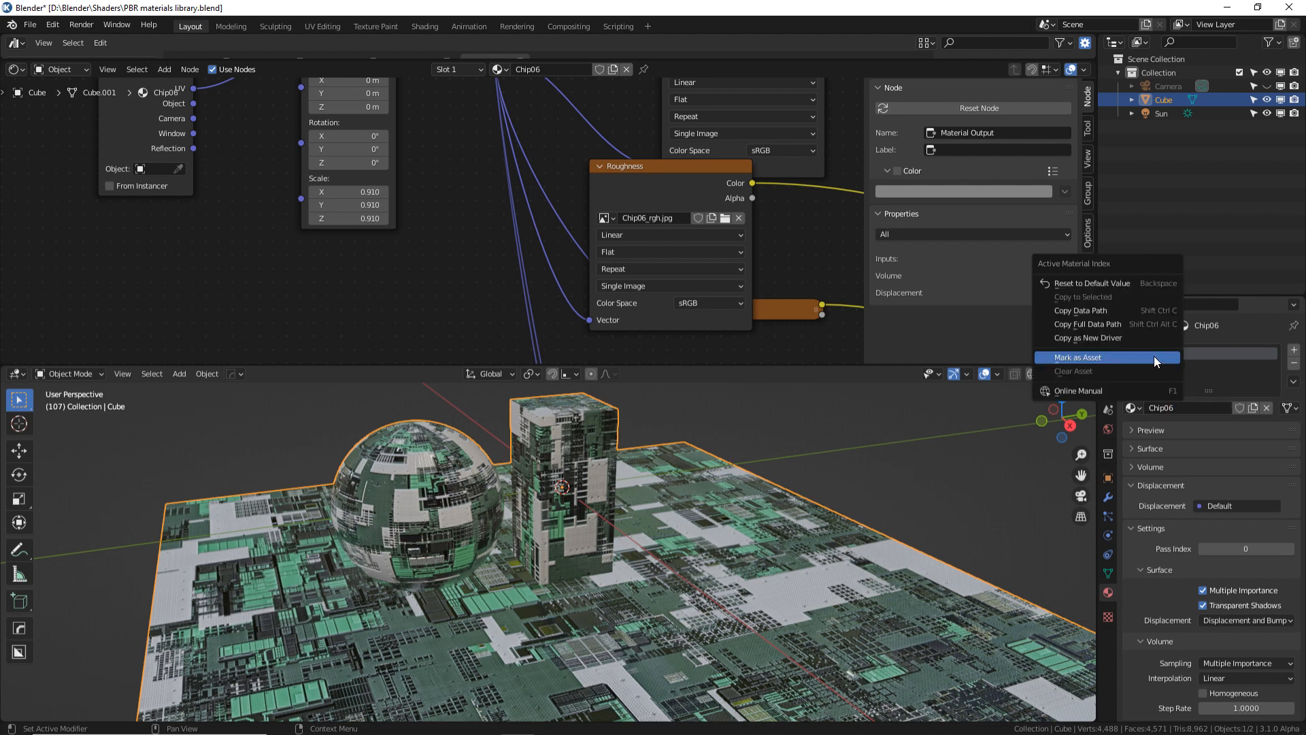
left_click(1161, 357)
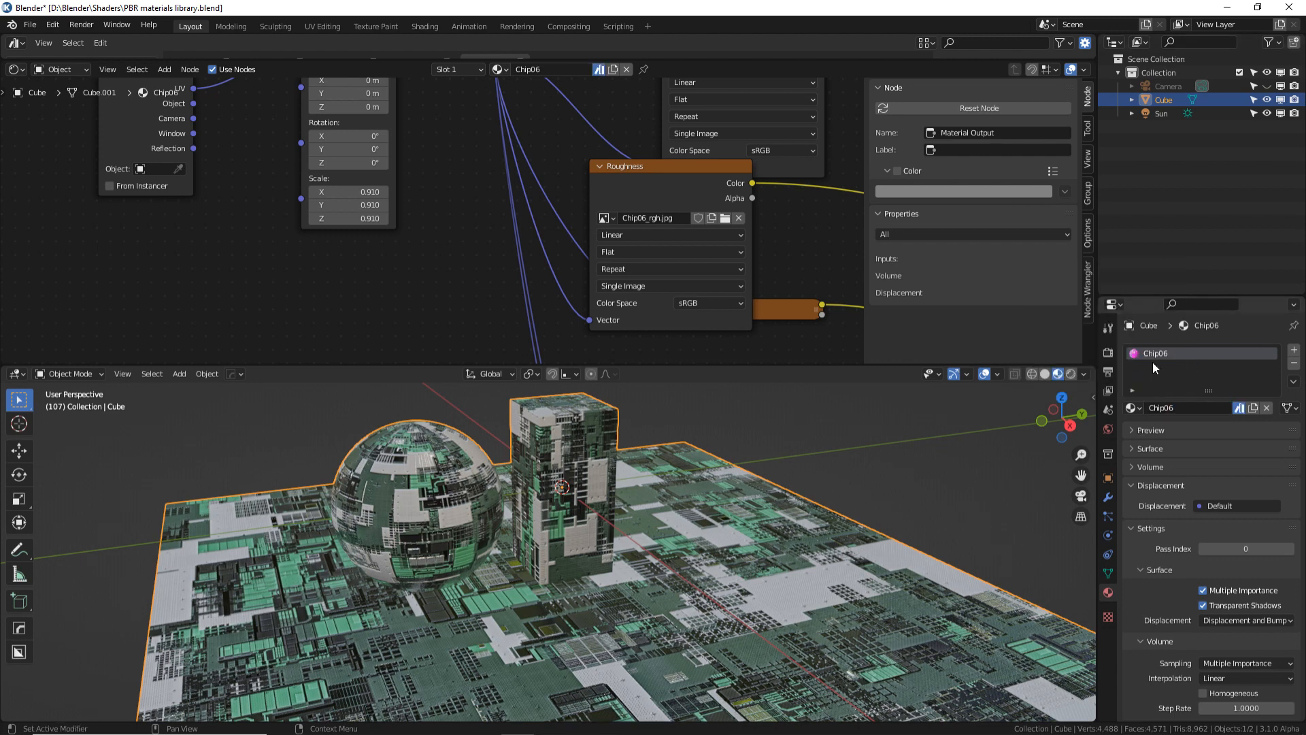
Step: Switch the outliner to the blend file's data, expand its Materials and select Chip07
left_click(1140, 43)
left_click(1149, 103)
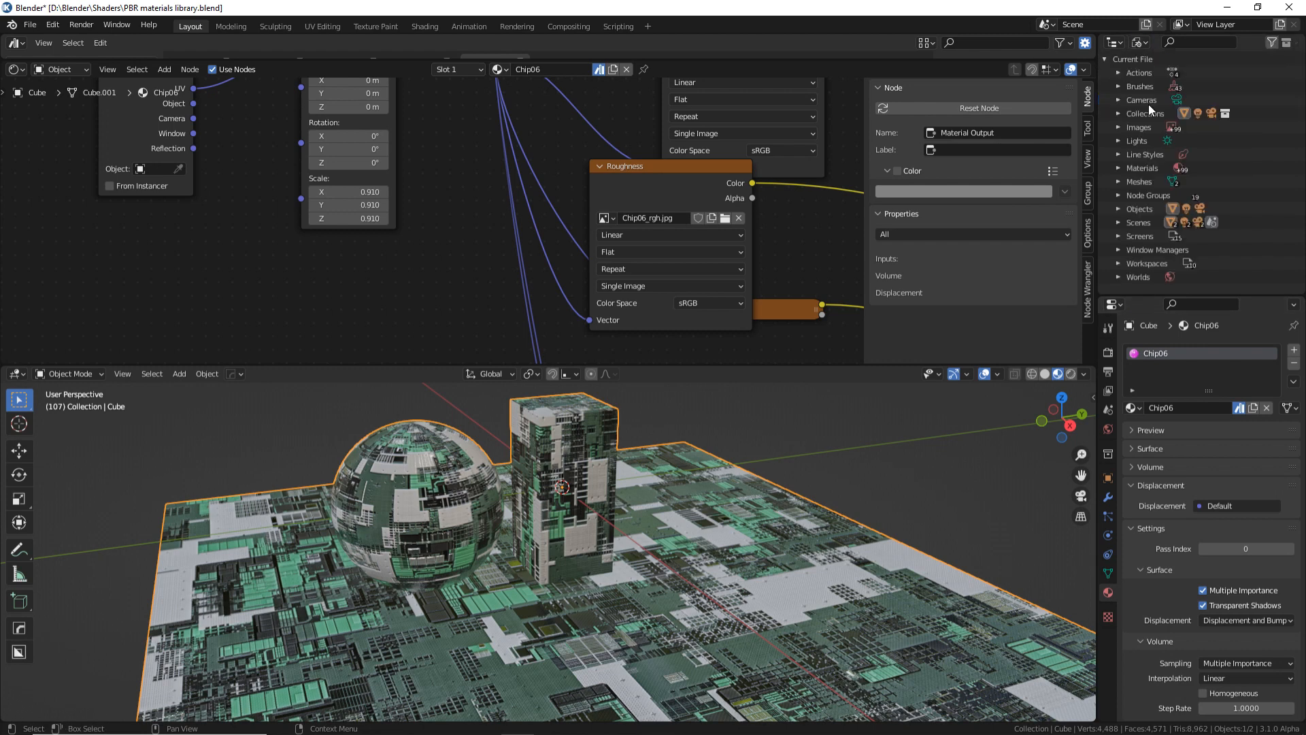
left_click(1118, 168)
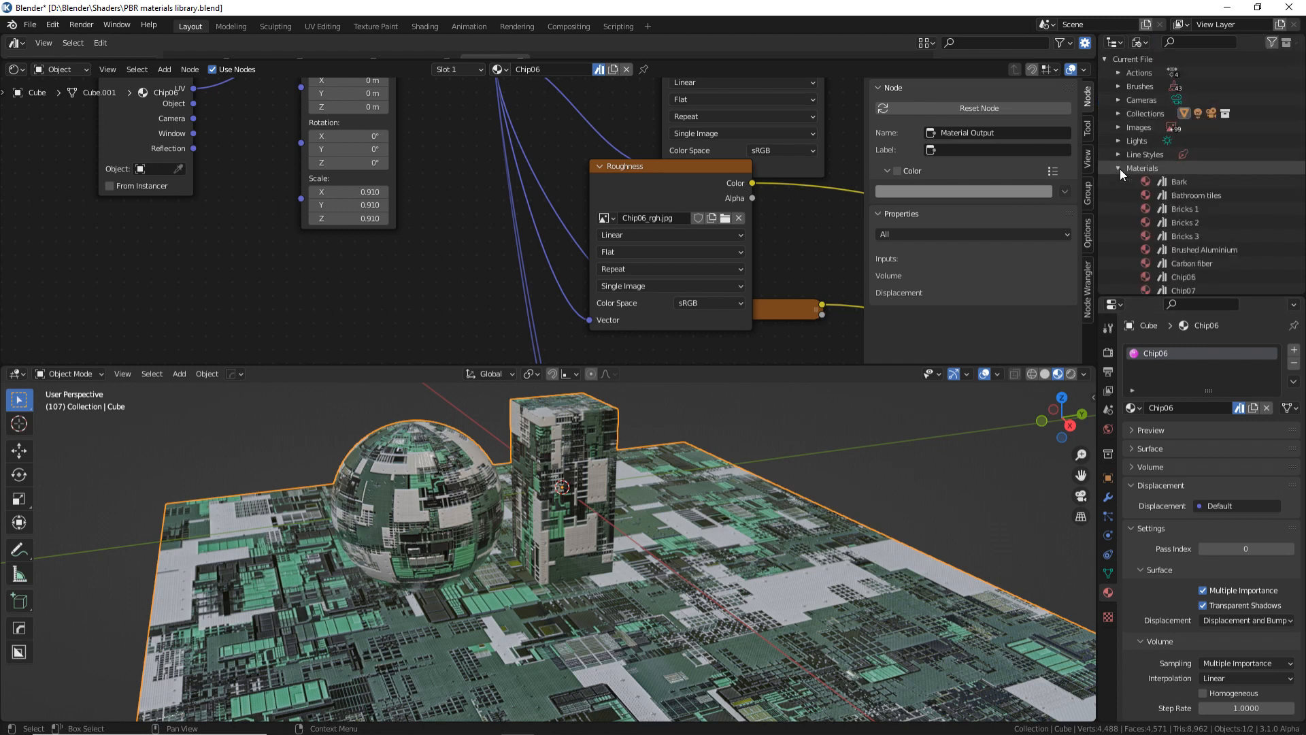
middle_click_drag(1115, 243, 1120, 99)
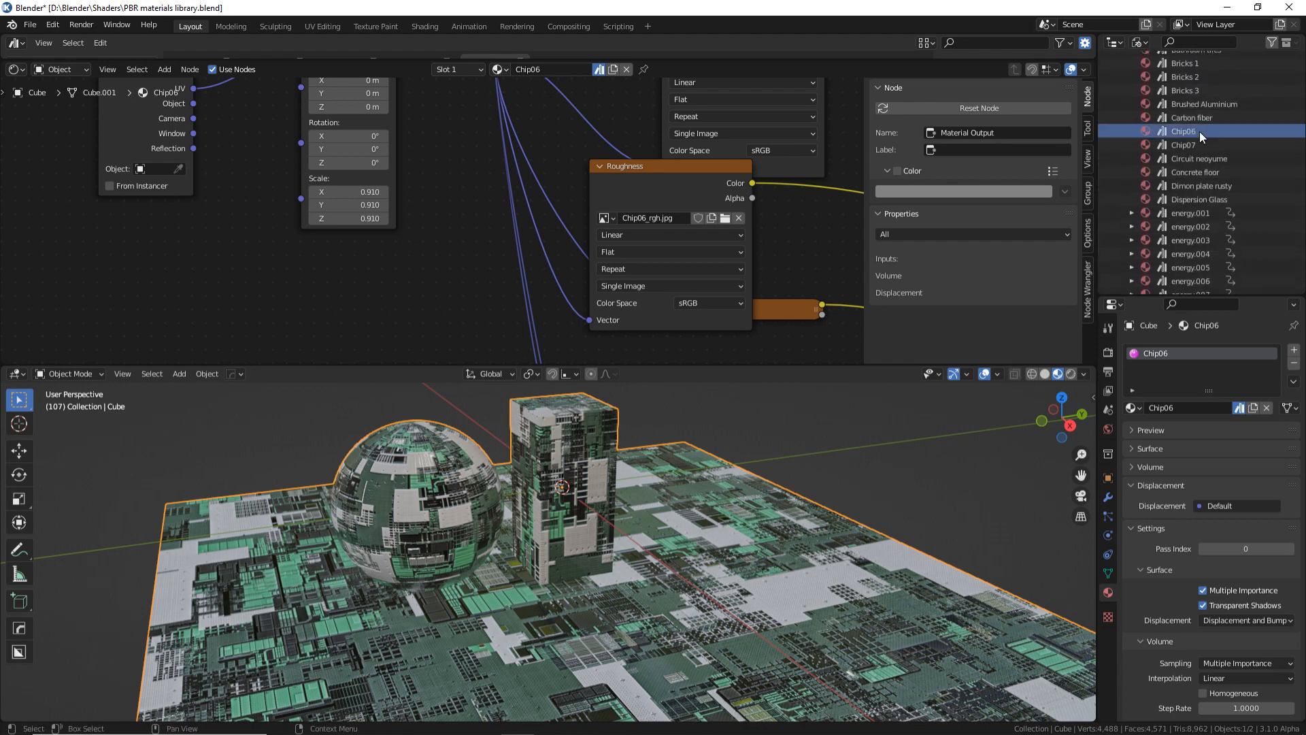
left_click(1191, 145)
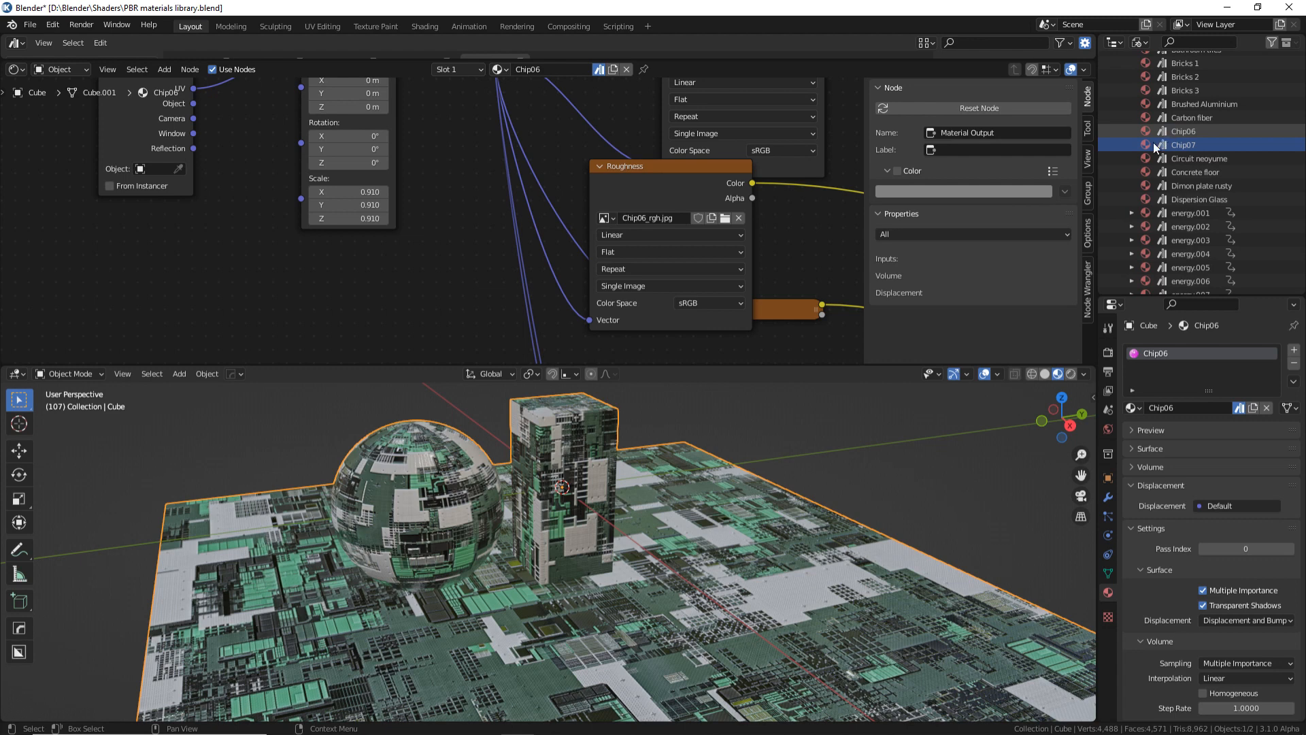
Step: Enlarge the asset browser, list the unassigned assets and try to regenerate the Chip06 preview
left_click_drag(40, 57, 39, 296)
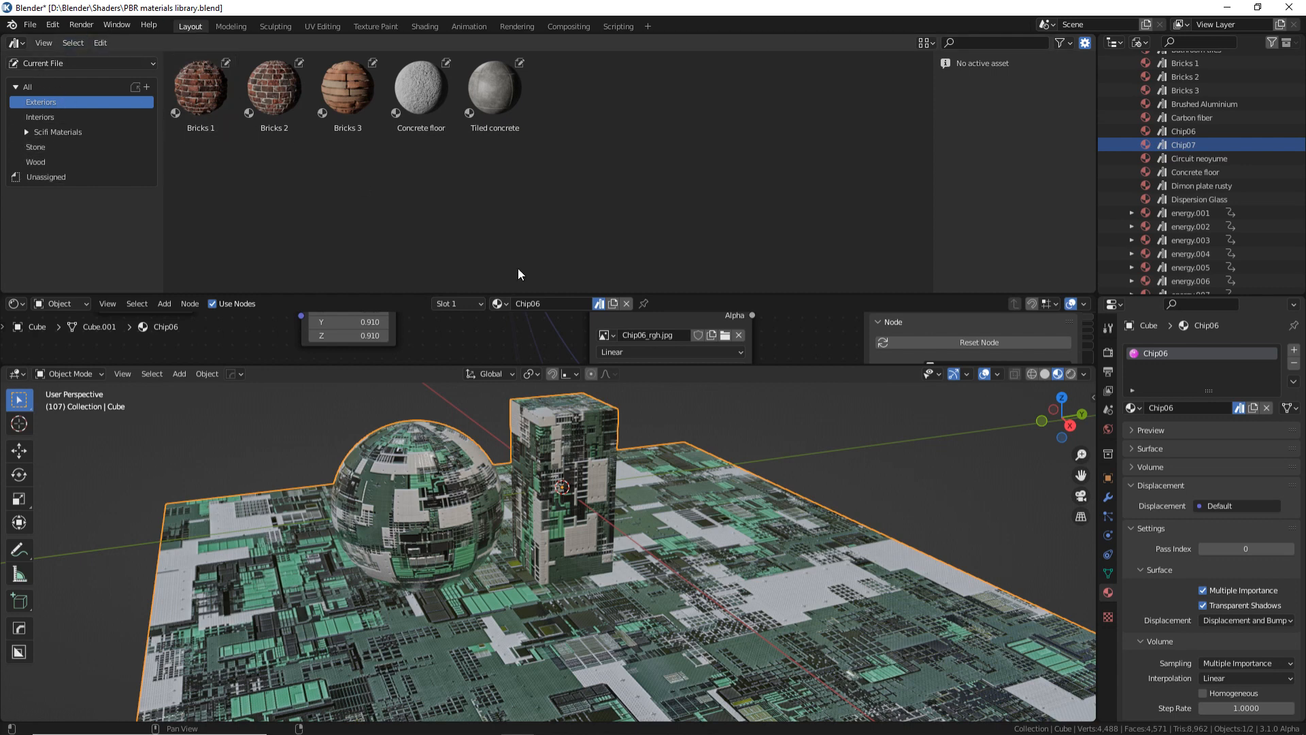
left_click(63, 176)
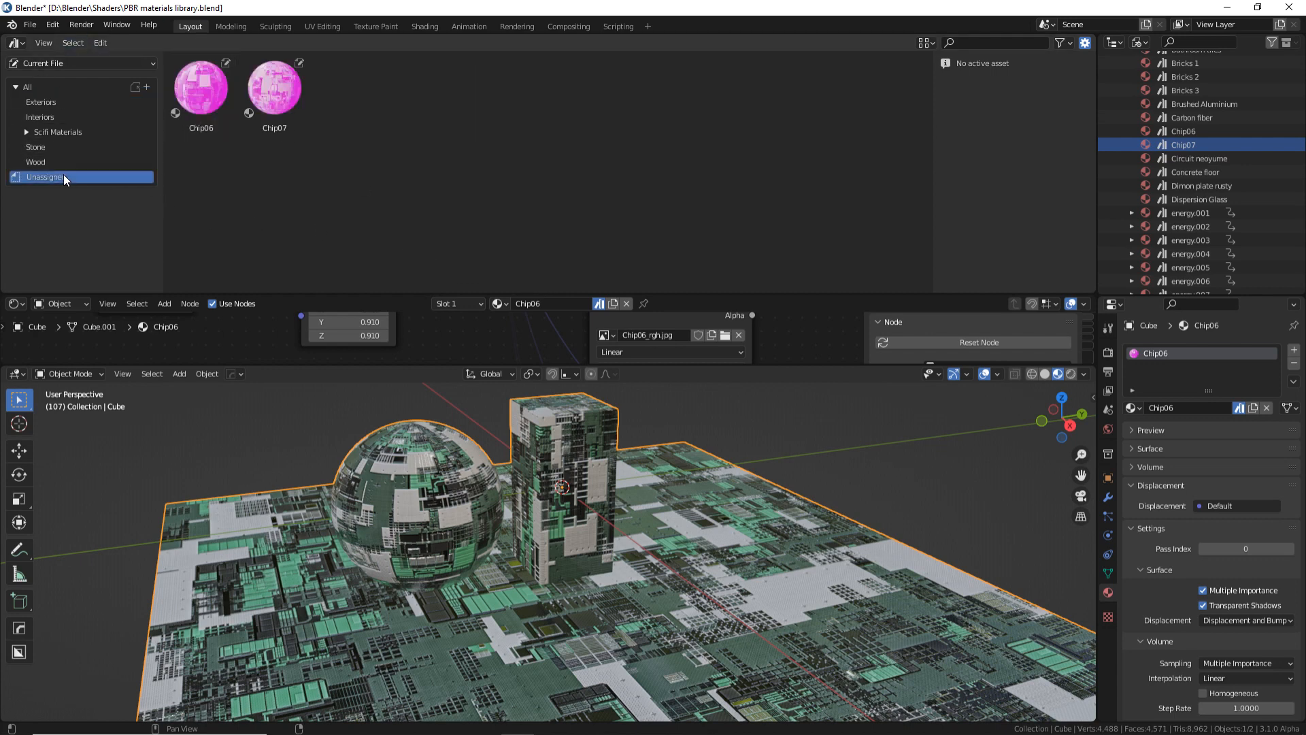
left_click_drag(354, 145, 262, 148)
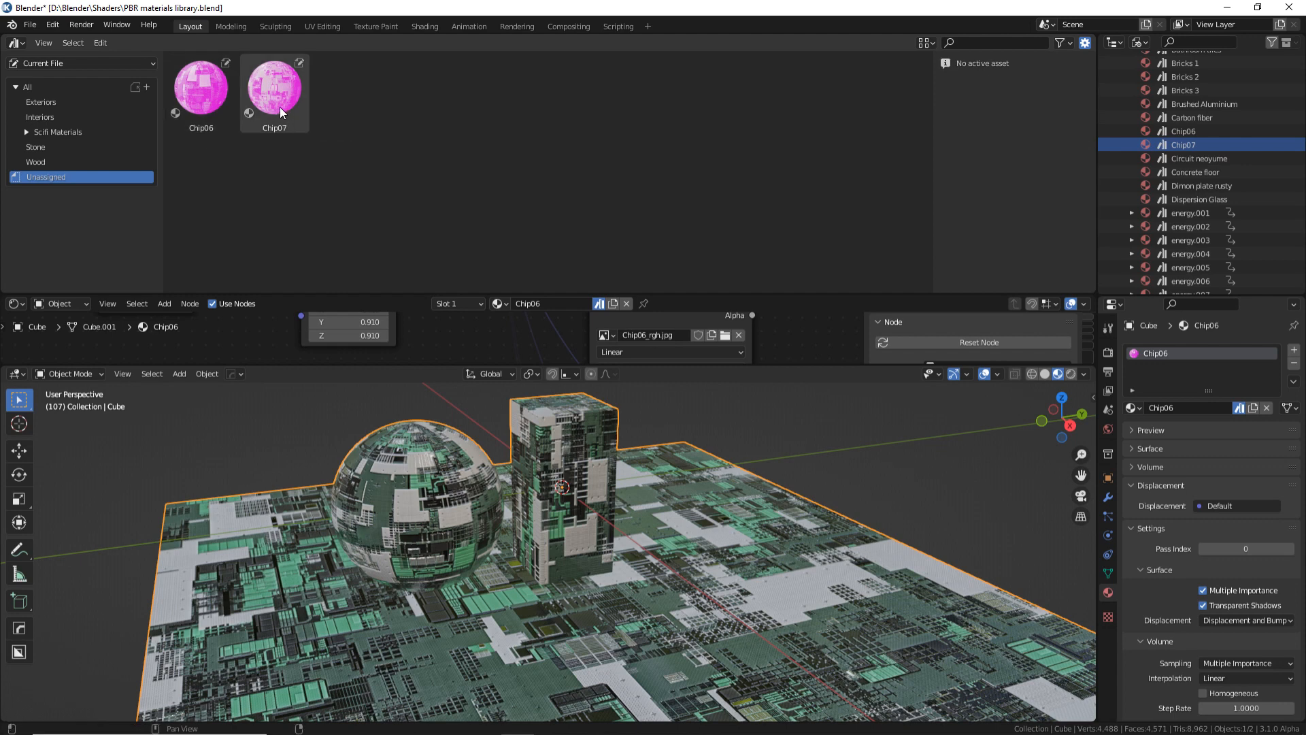
left_click(215, 96)
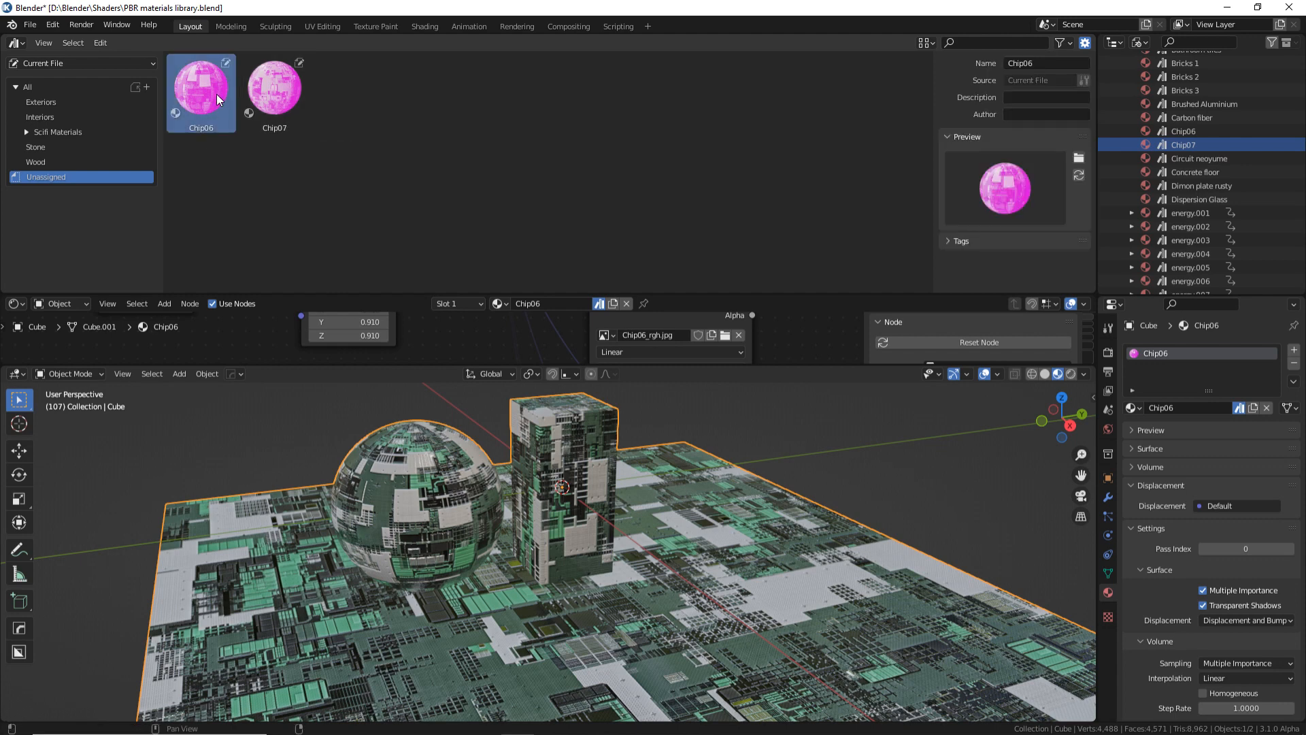
left_click(1078, 175)
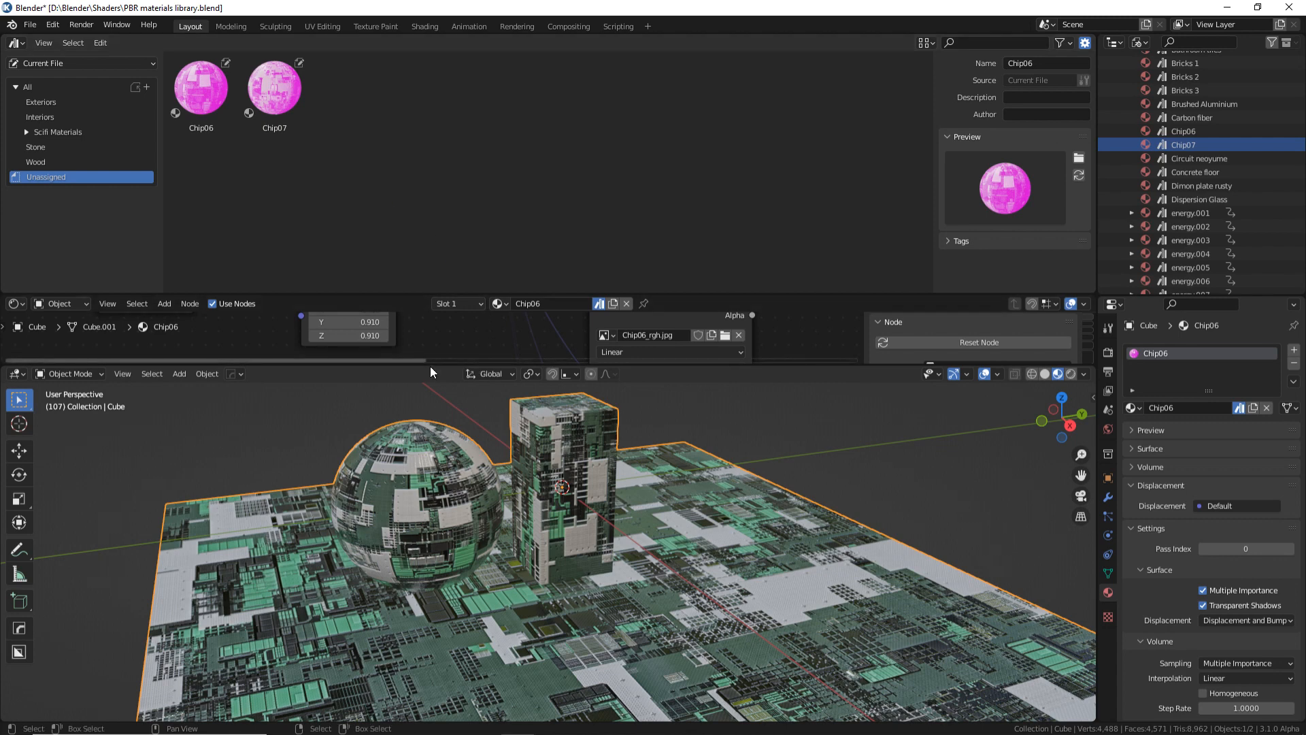
Step: Enlarge the shader editor and connect Chip06's Color texture straight to Base Color, moving the bypassed Multiply node aside
left_click_drag(431, 366, 430, 616)
middle_click_drag(506, 423, 411, 329)
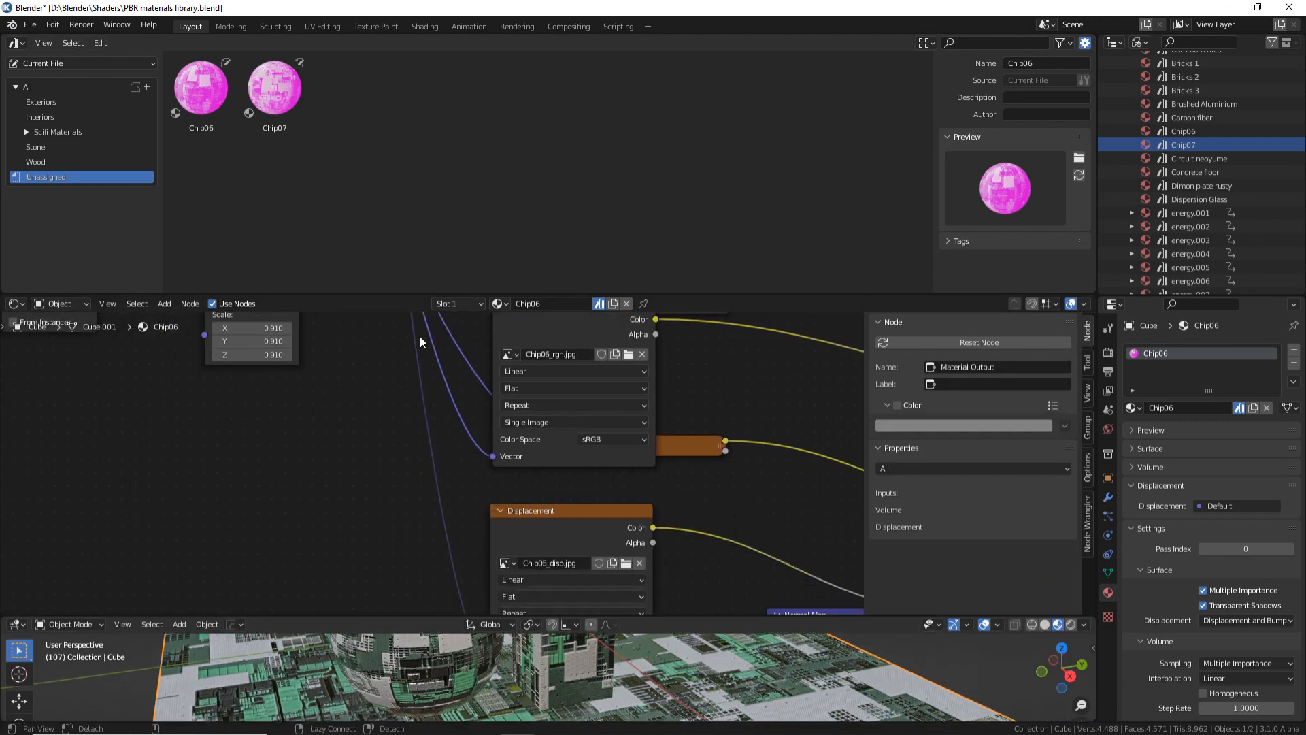
left_click(703, 439)
scroll(701, 428, "down", 2)
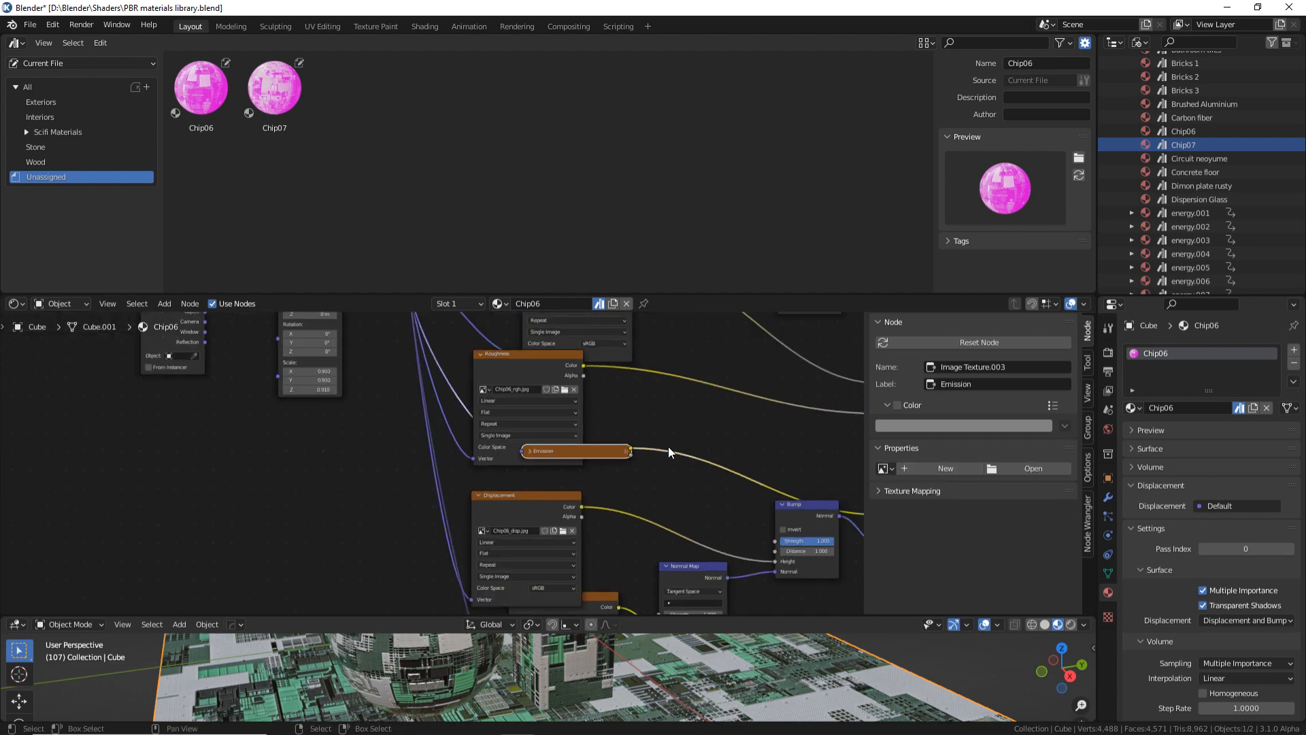
scroll(669, 442, "down", 1)
left_click_drag(614, 396, 550, 378, "alt")
left_click(594, 391)
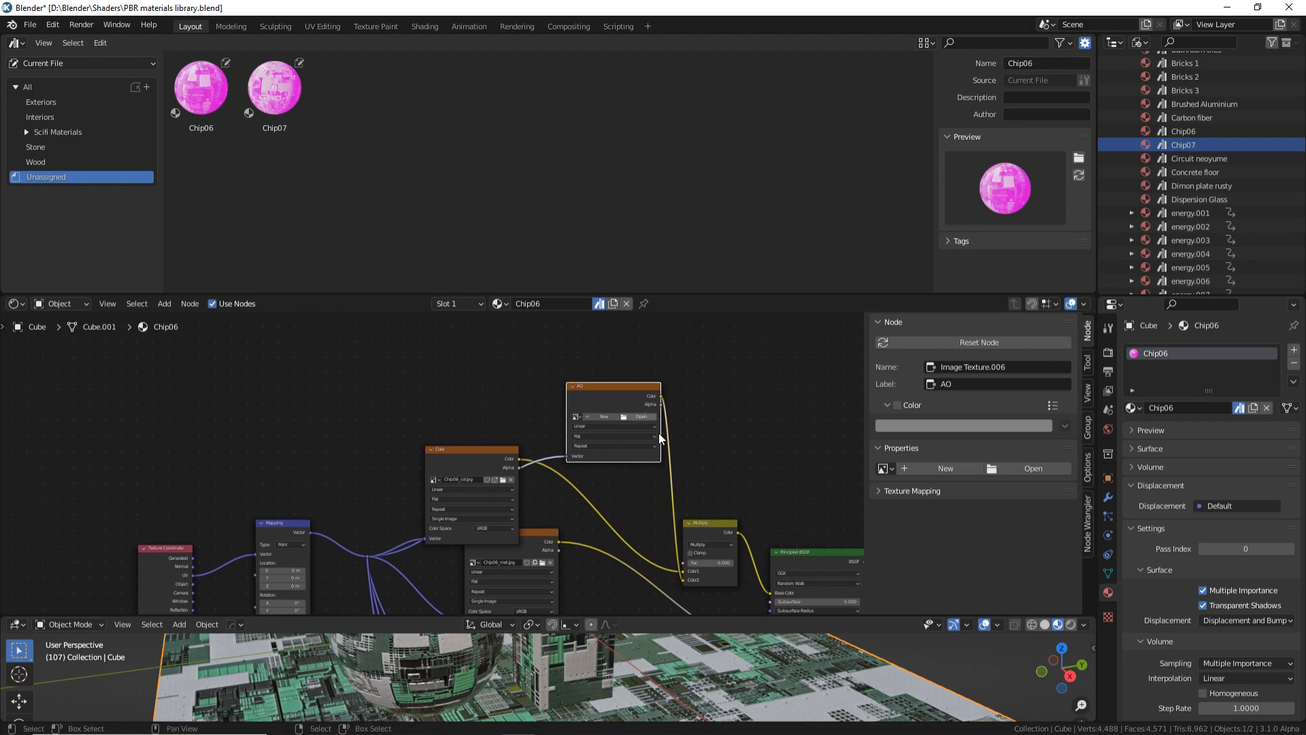
left_click_drag(684, 460, 633, 379, "alt")
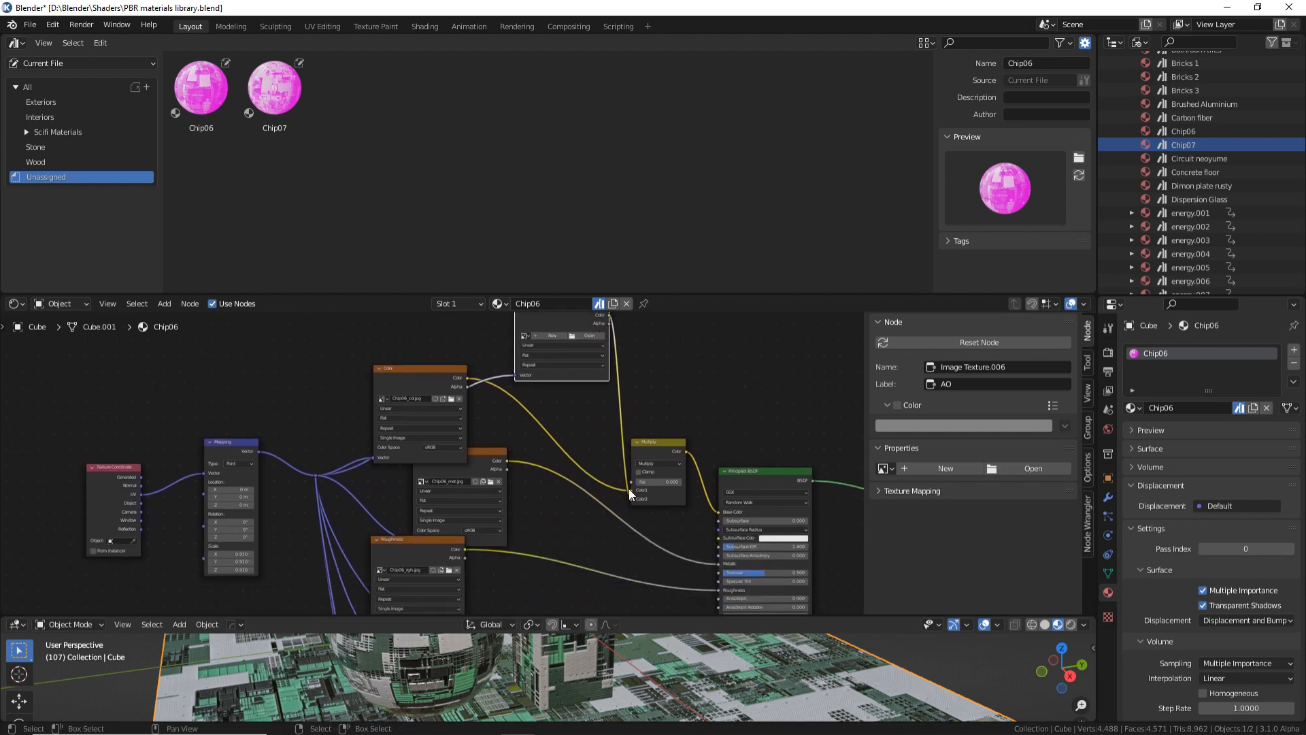
mouse_move(628, 488)
left_mouse_down()
mouse_move(696, 373)
mouse_move(721, 512)
left_mouse_up()
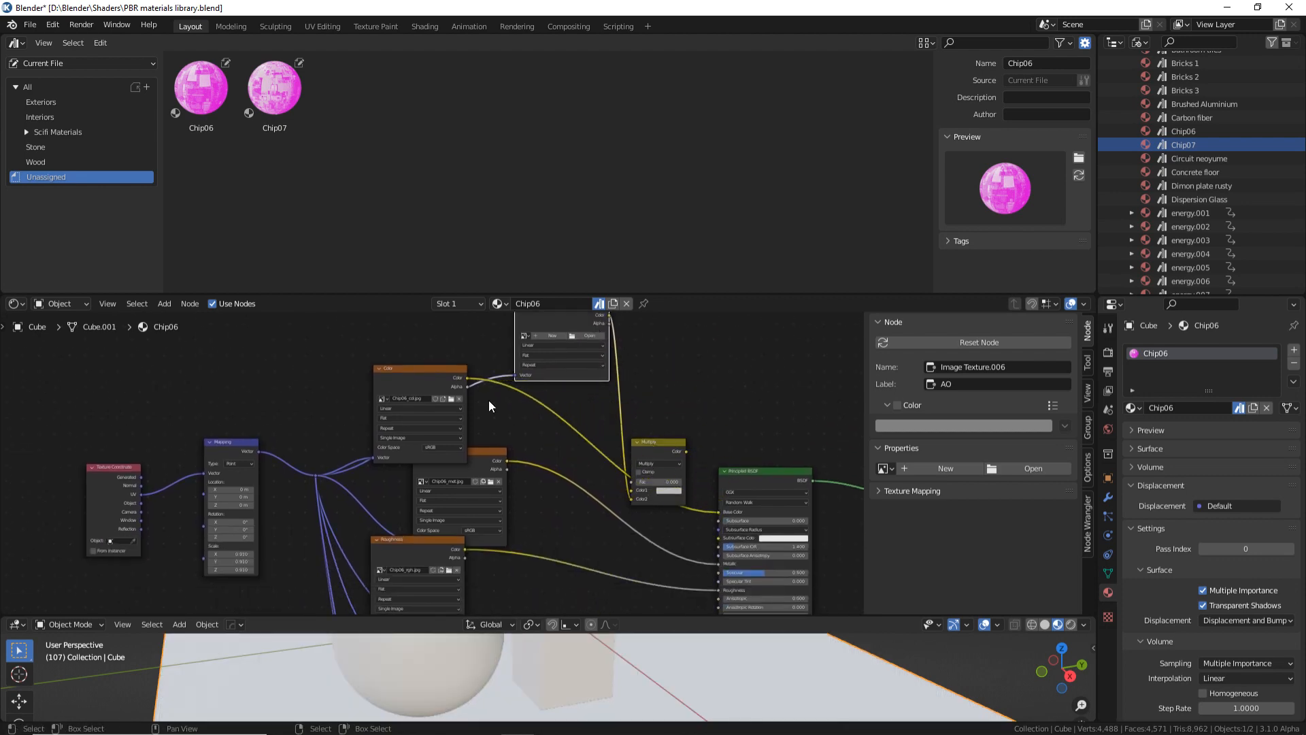
left_click_drag(653, 455, 661, 374)
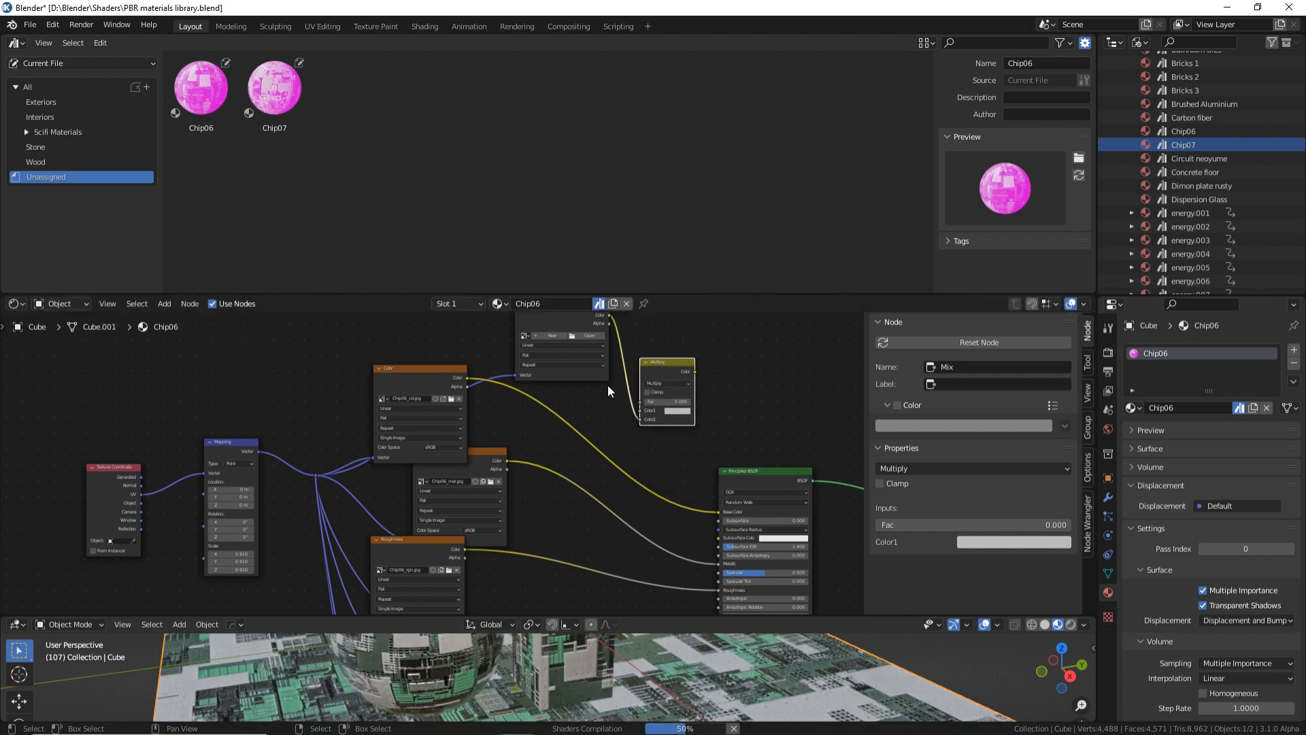
Step: Disconnect the Emission texture from Chip06's Principled BSDF and regenerate the Chip06 asset preview
middle_click_drag(607, 516, 613, 298)
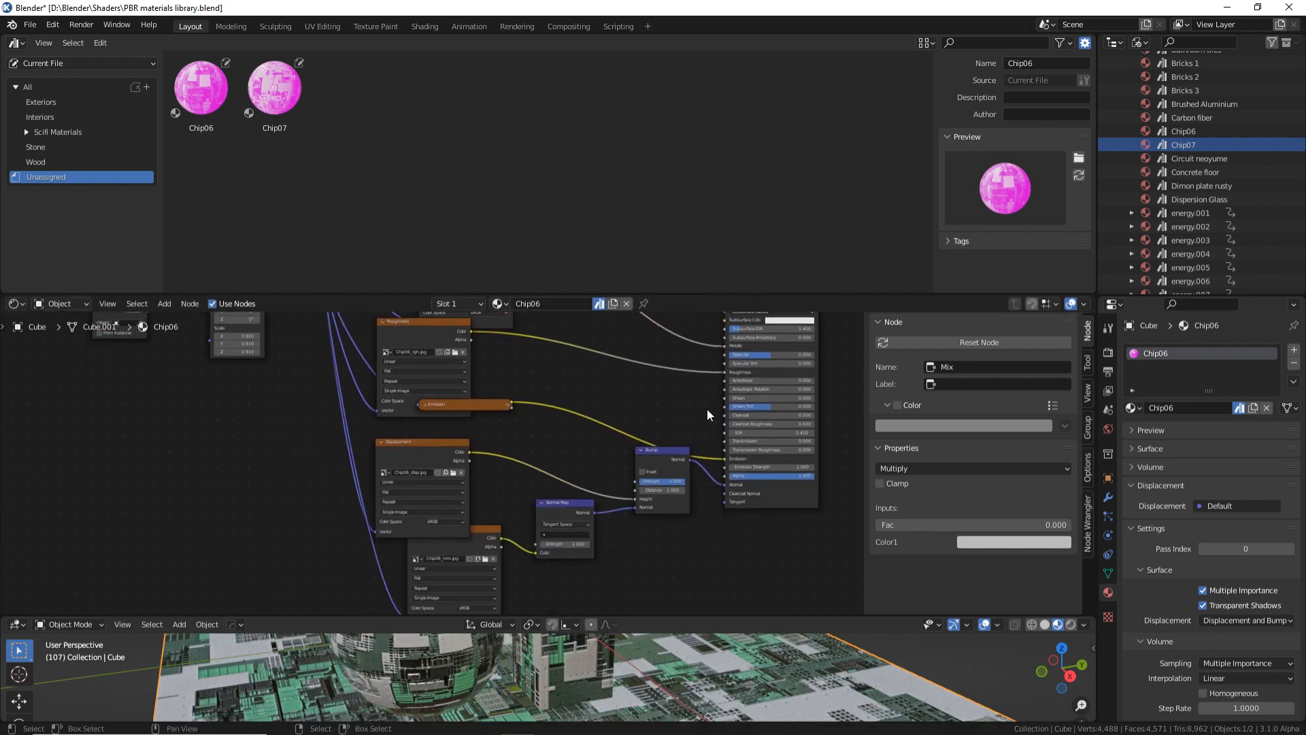
left_click_drag(721, 459, 638, 390)
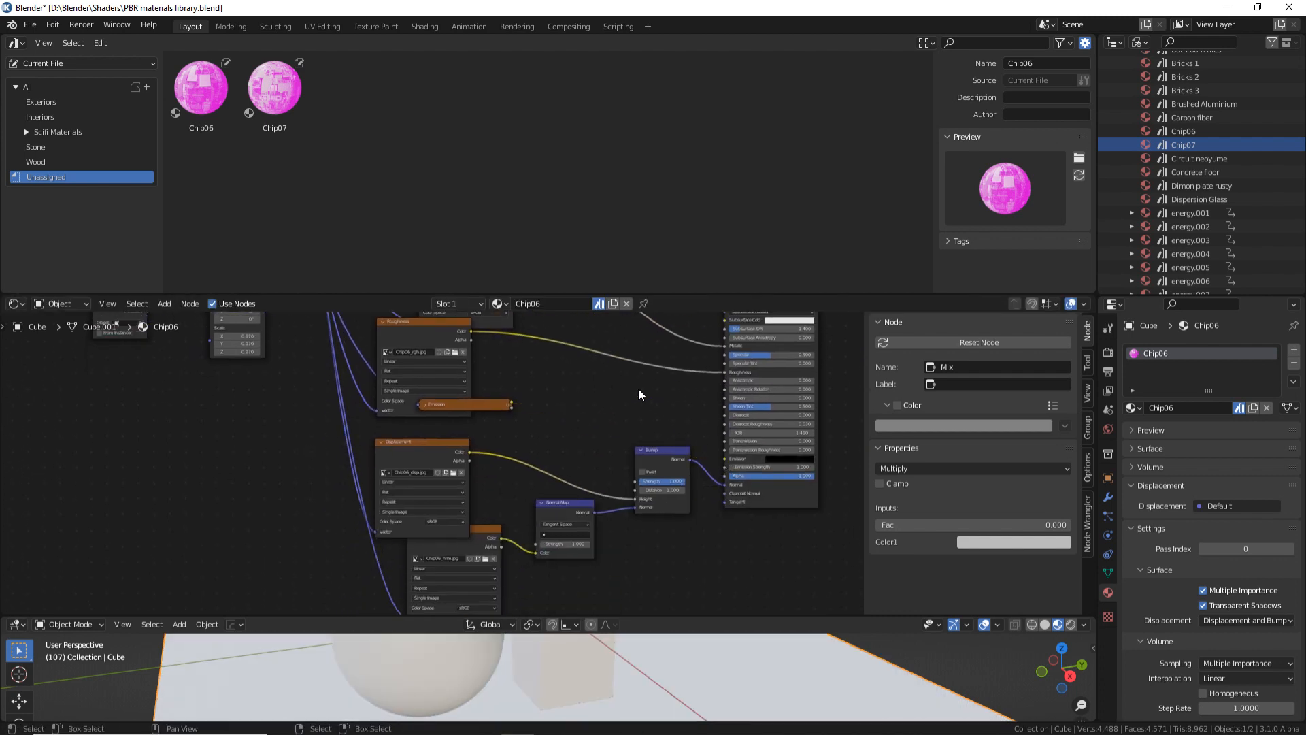
left_click(194, 87)
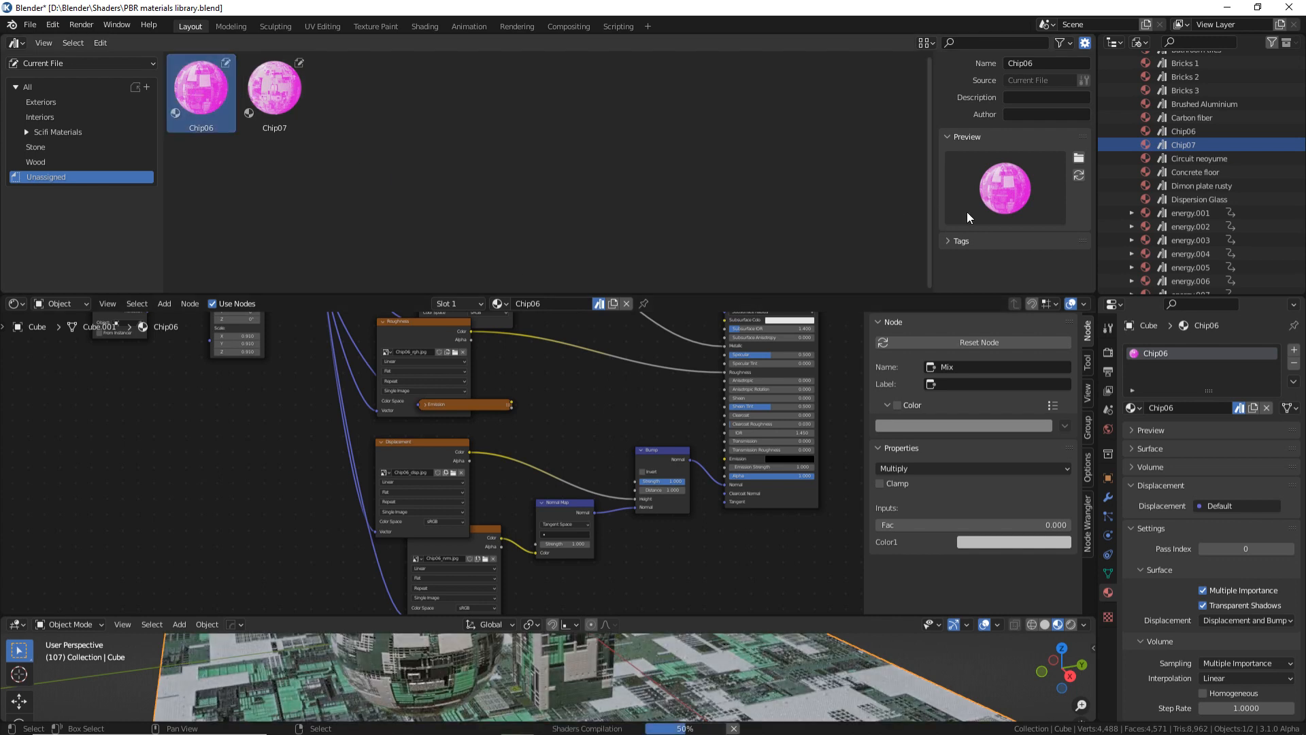
left_click(1079, 175)
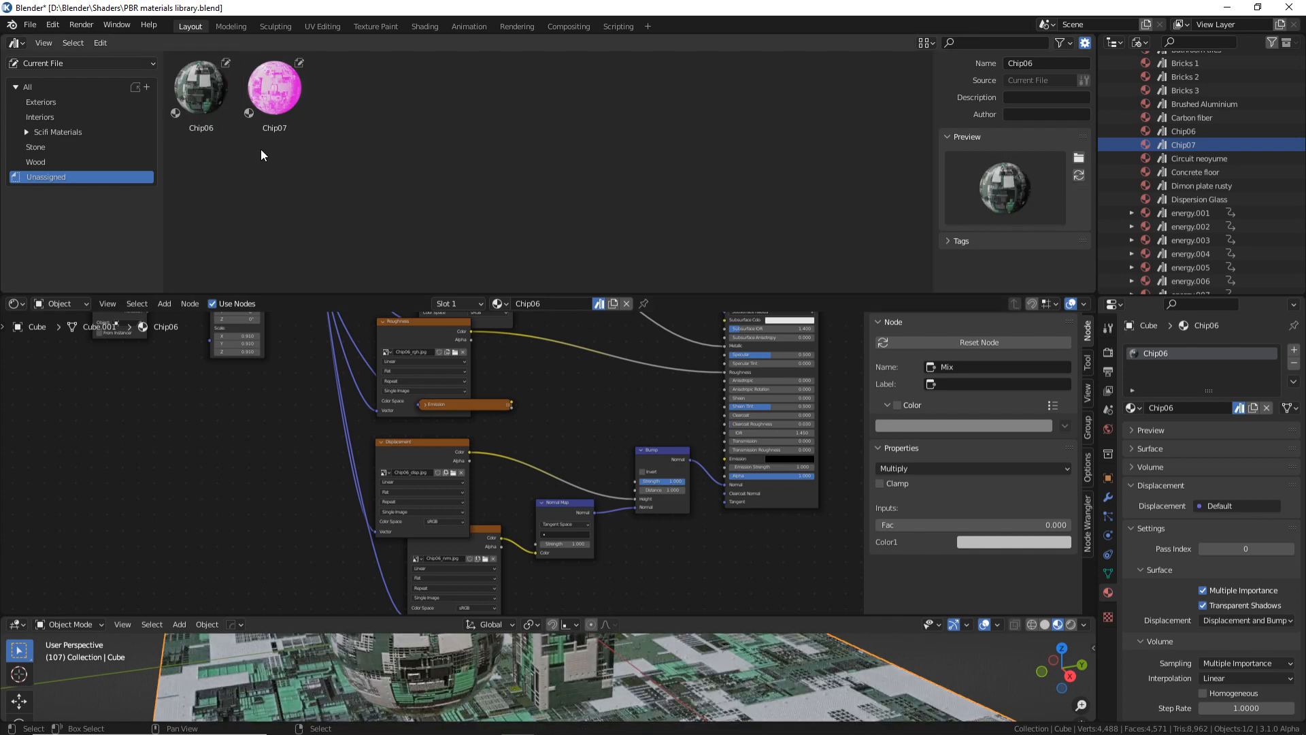
Step: Disconnect the Emission texture from the Principled BSDF in the Chip07 material and regenerate the Chip07 asset preview
left_click(274, 102)
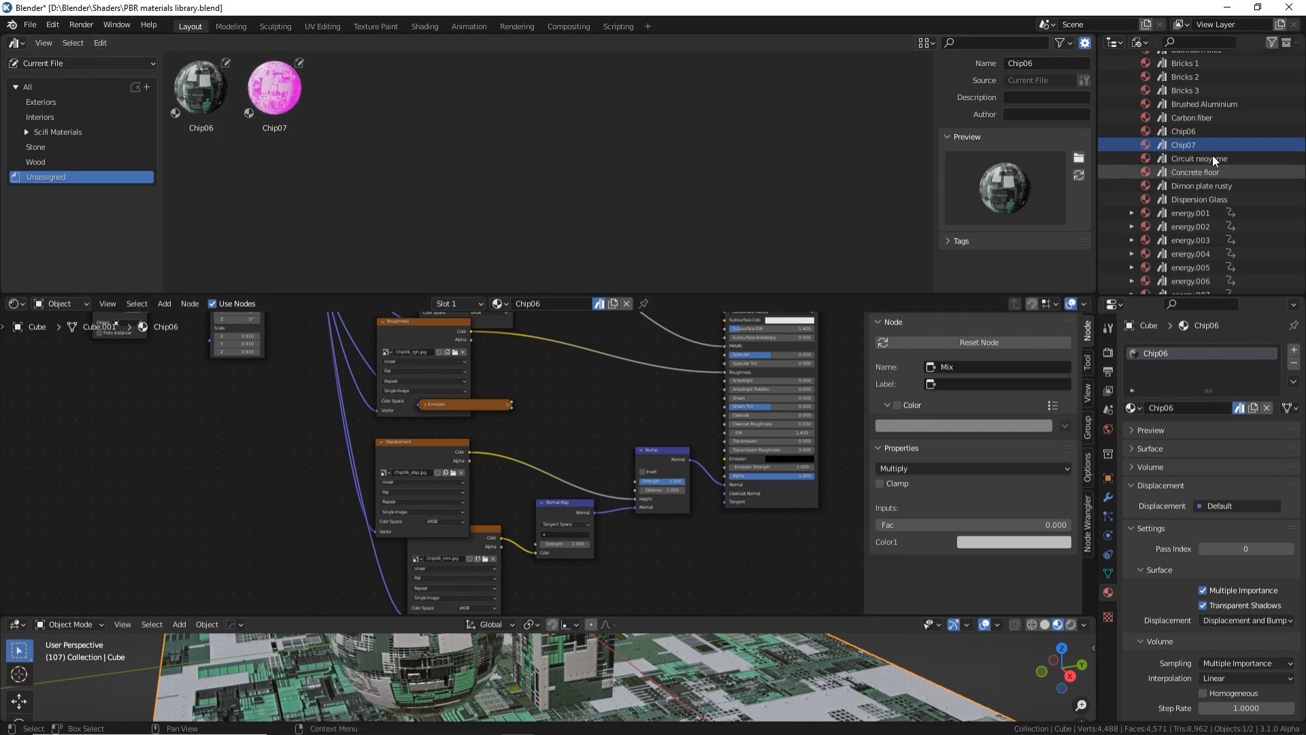
left_click(500, 303)
left_click(548, 428)
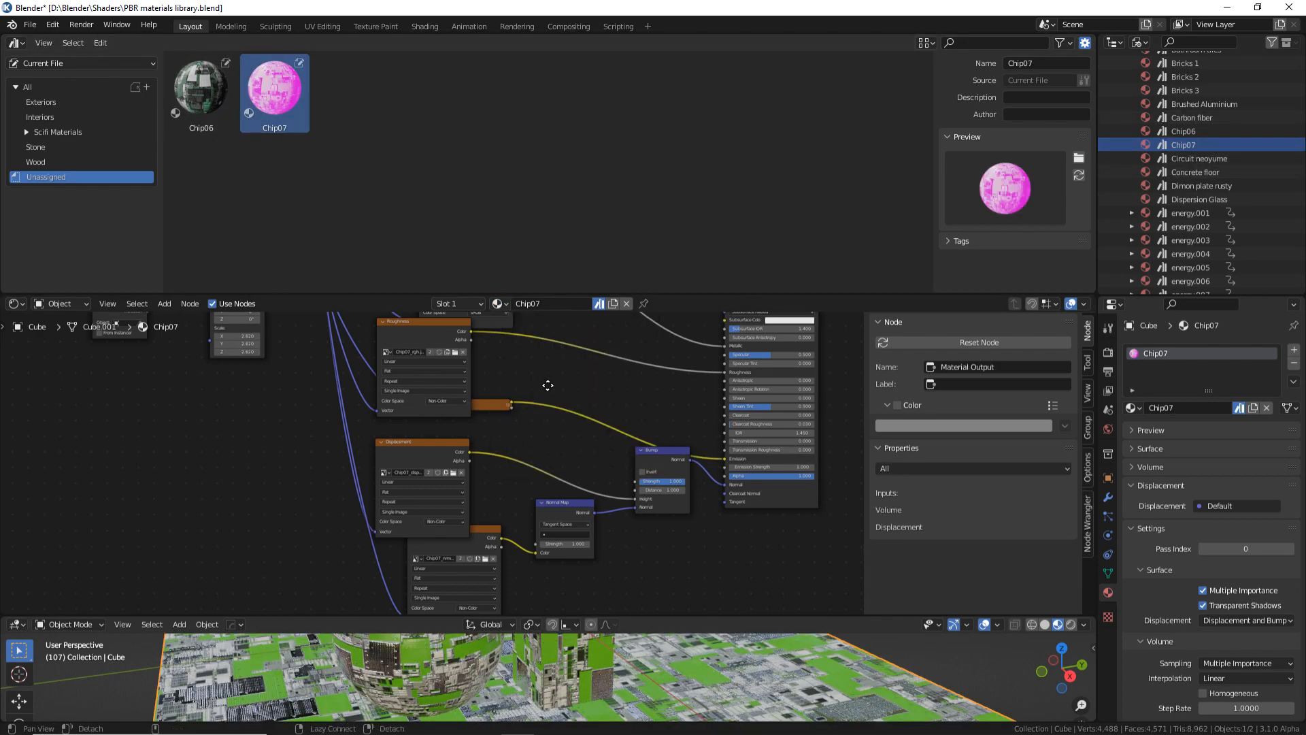
left_click_drag(692, 475, 562, 405)
left_click(465, 423)
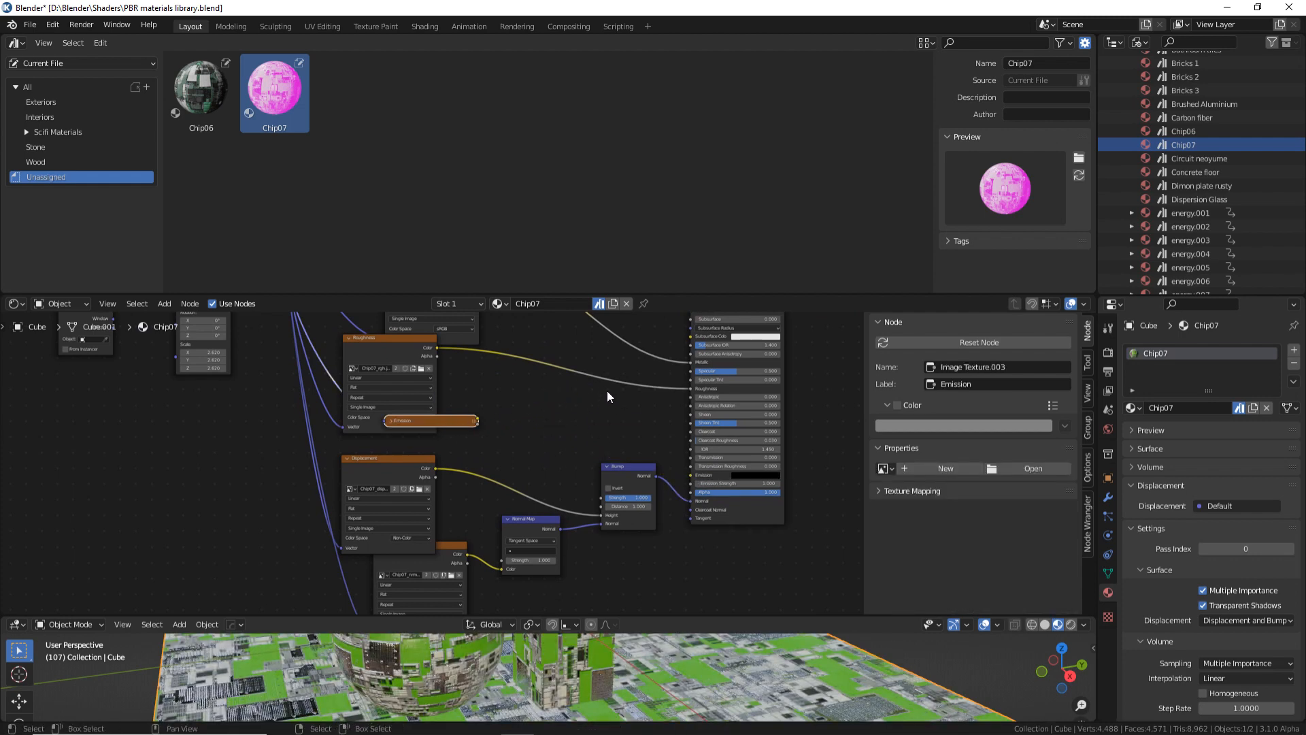
middle_click_drag(607, 396, 588, 526)
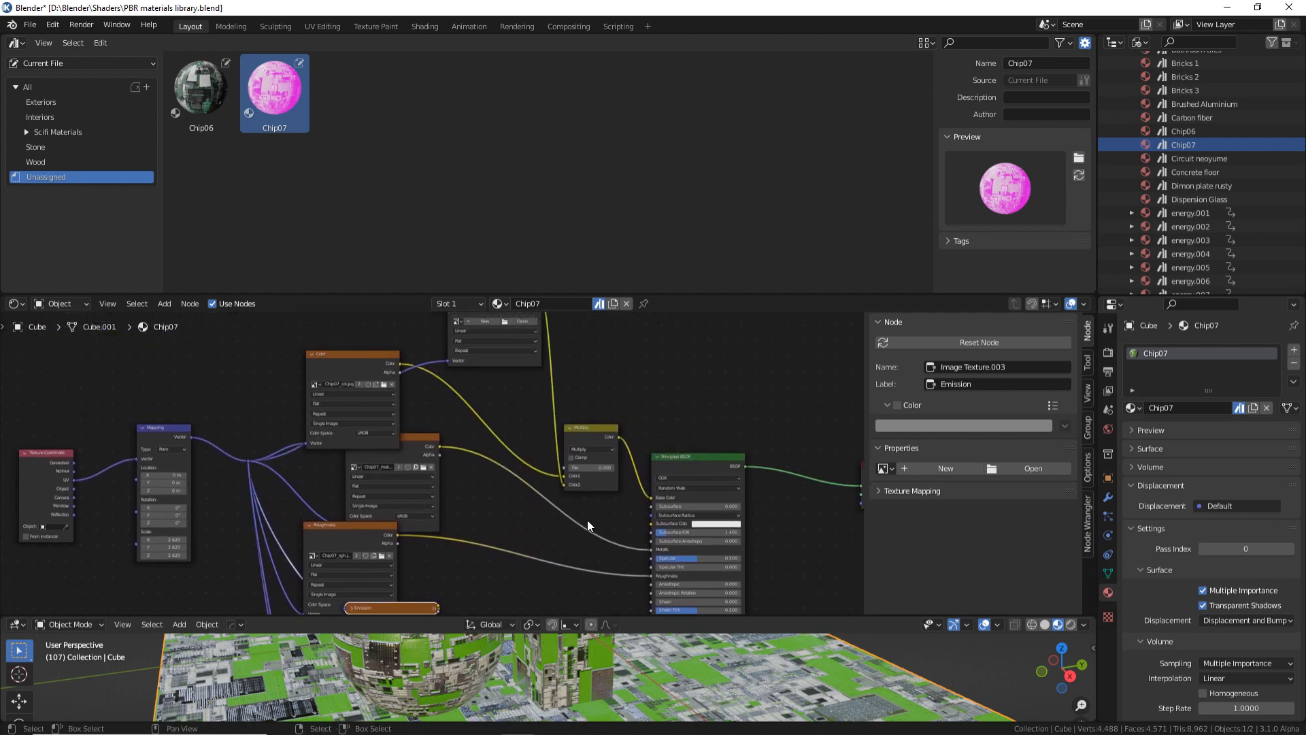
left_click(1079, 175)
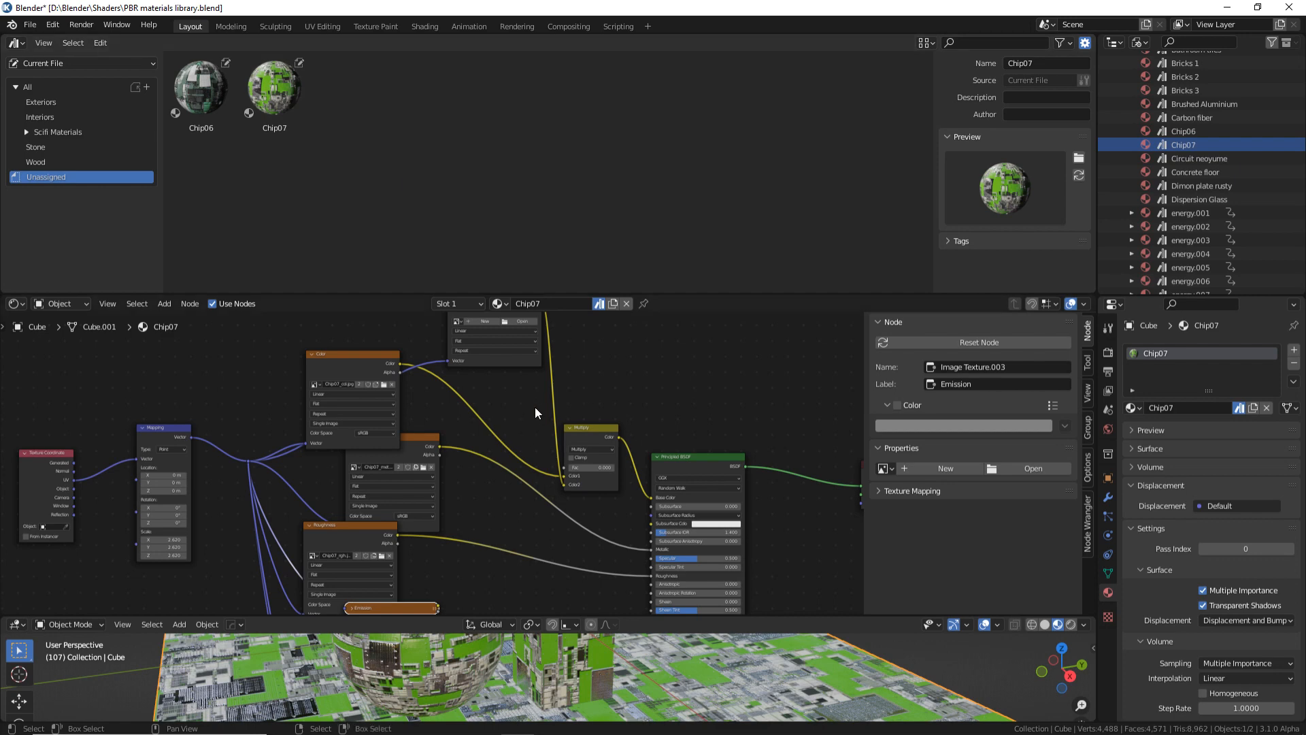
Step: Delete Chip07's AO and Multiply nodes and connect the Color texture directly to the Principled BSDF's Base Color
middle_click_drag(537, 401, 538, 464)
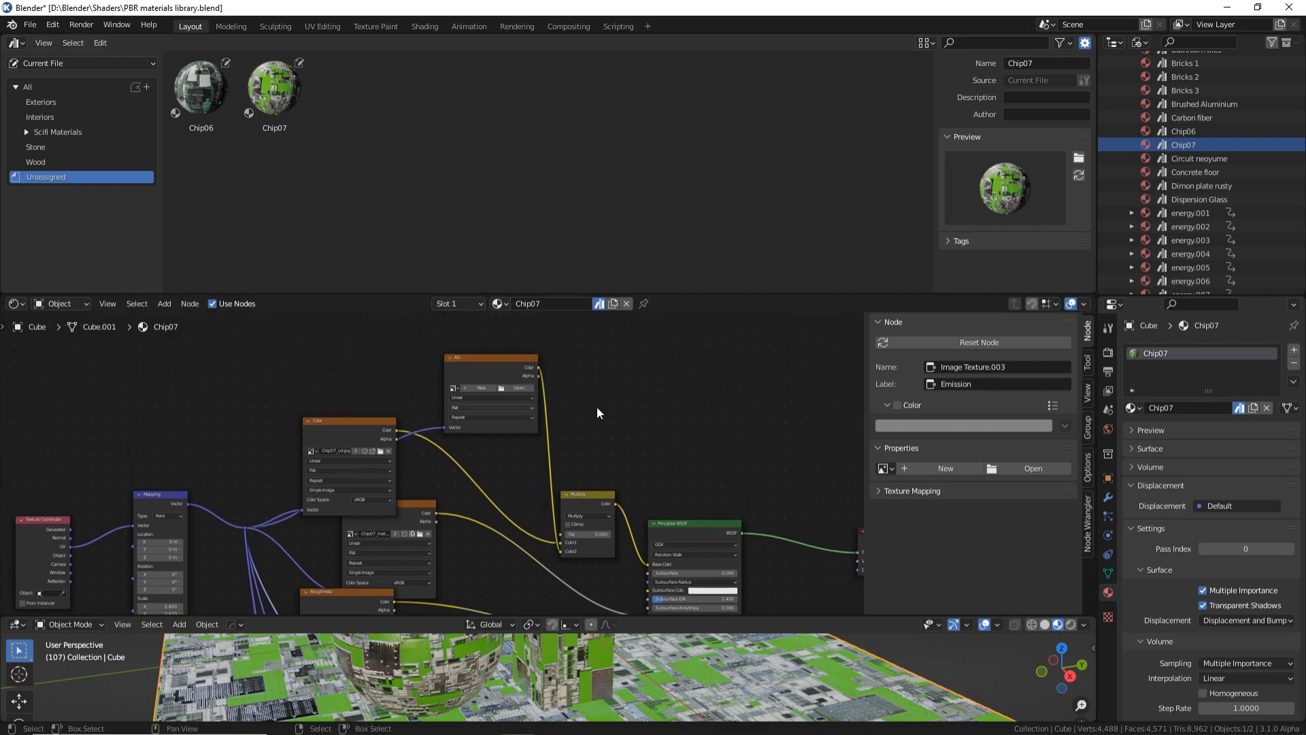
left_click(589, 505)
left_click(493, 370, "shift")
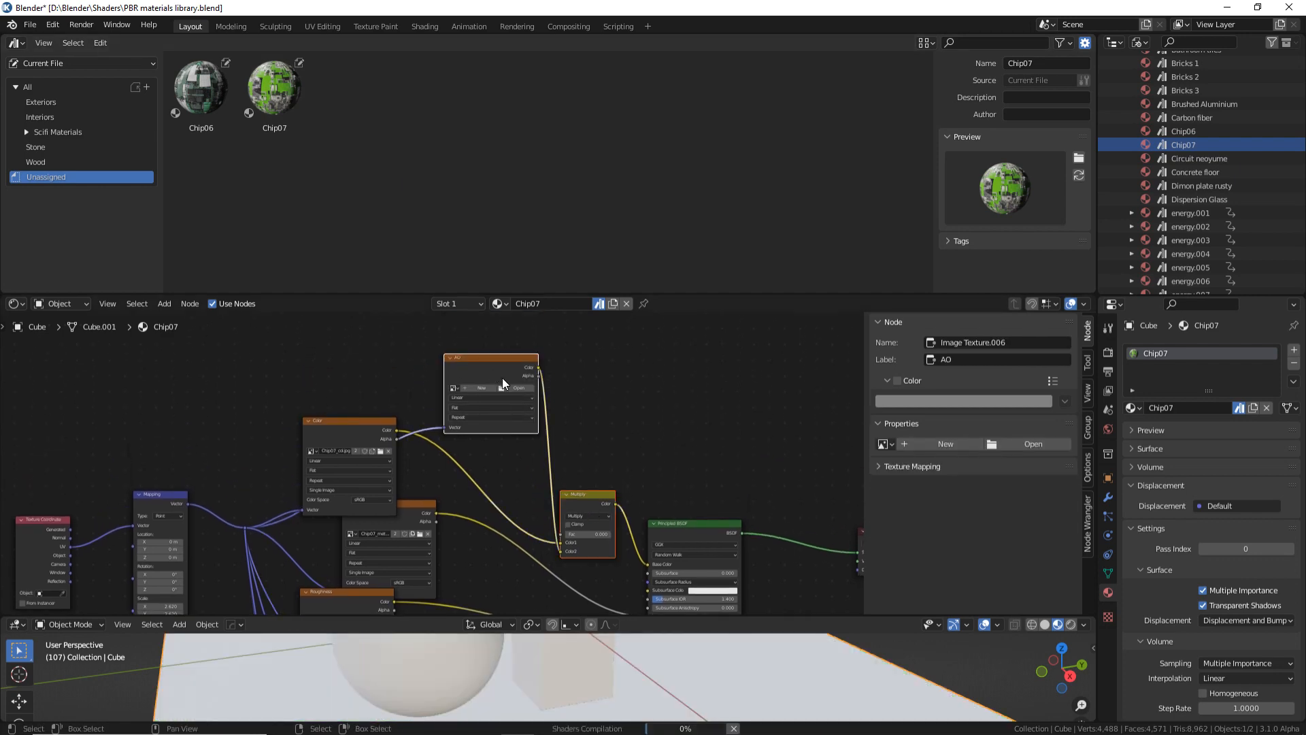
key("x")
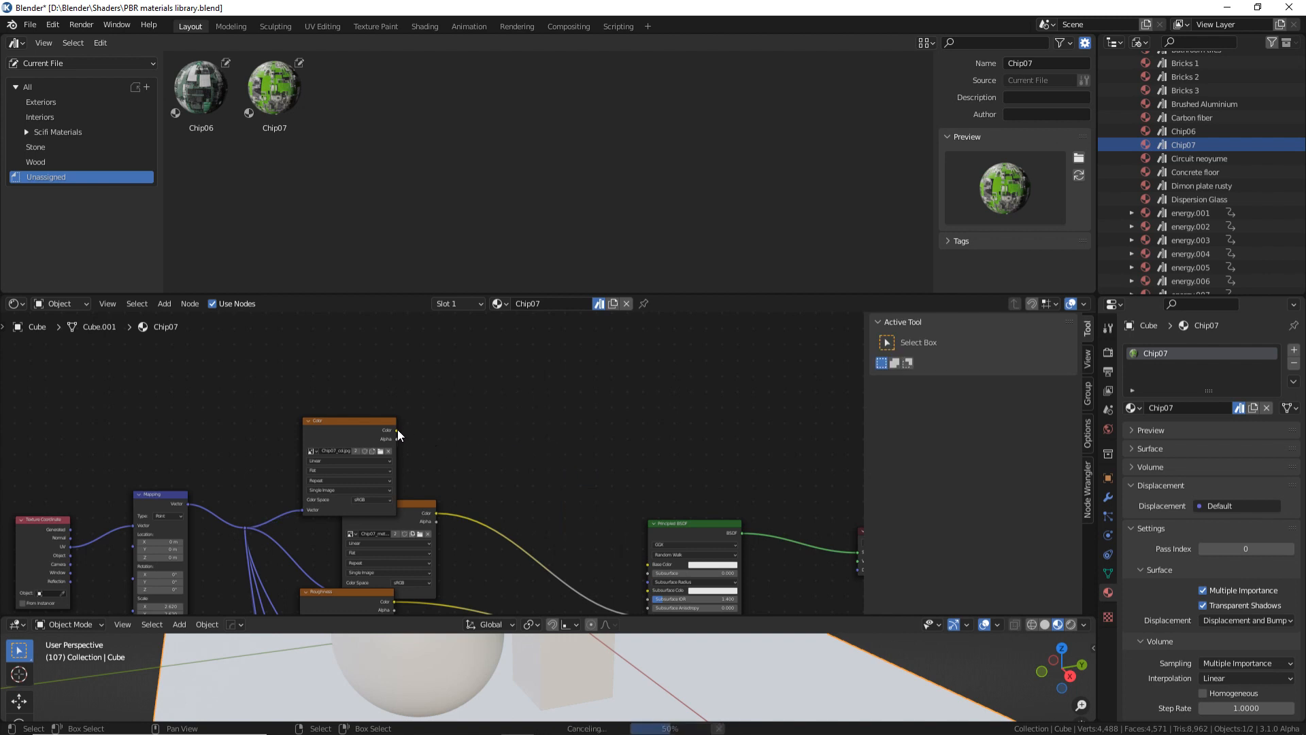
left_click_drag(398, 430, 633, 568)
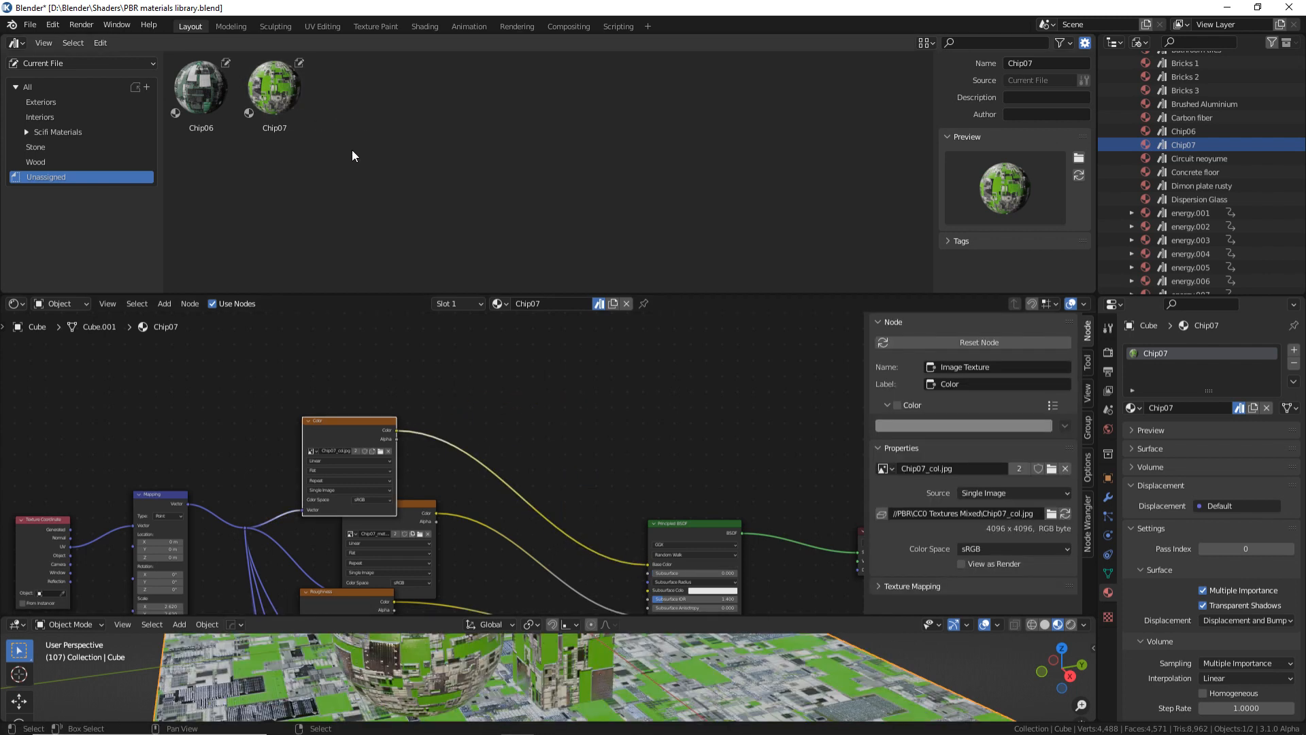
Step: Select the unassigned Chip06 and Chip07 assets, expand the Scifi Materials catalog and look through its Abstract and Detail catalogs
left_click_drag(352, 149, 185, 99)
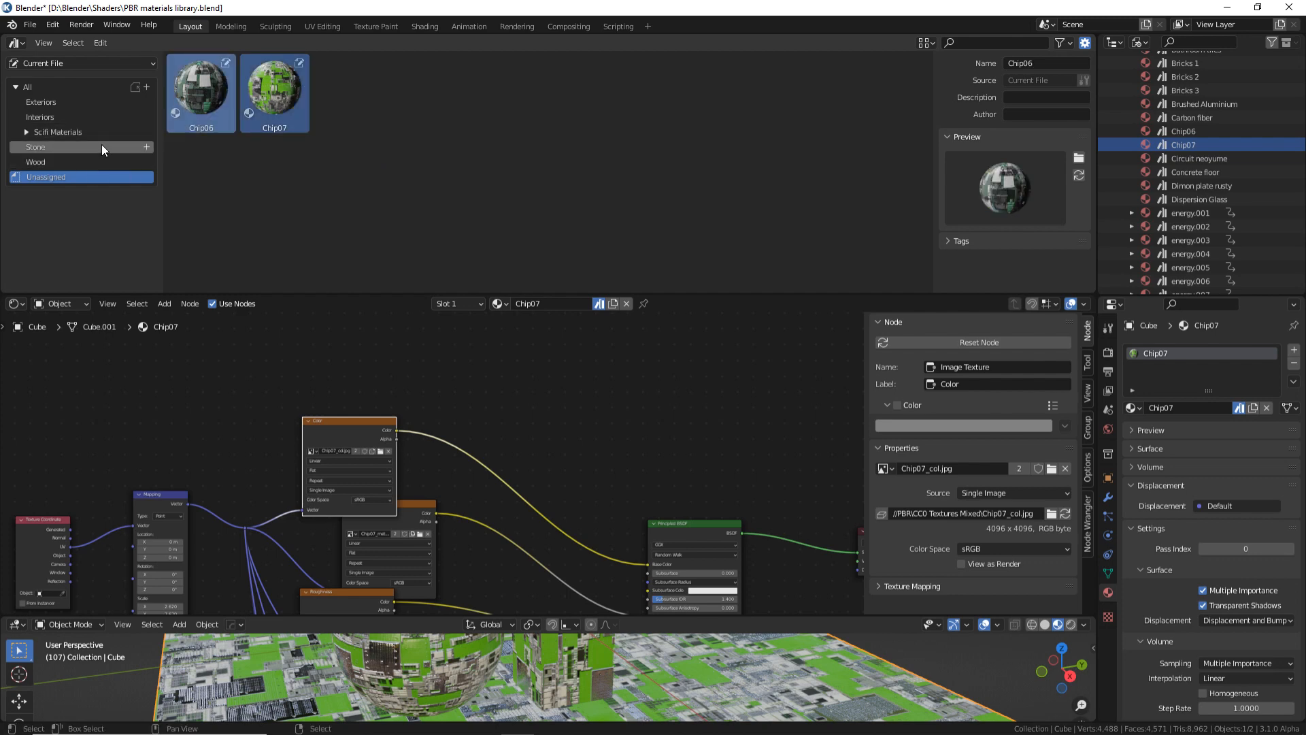
left_click(27, 133)
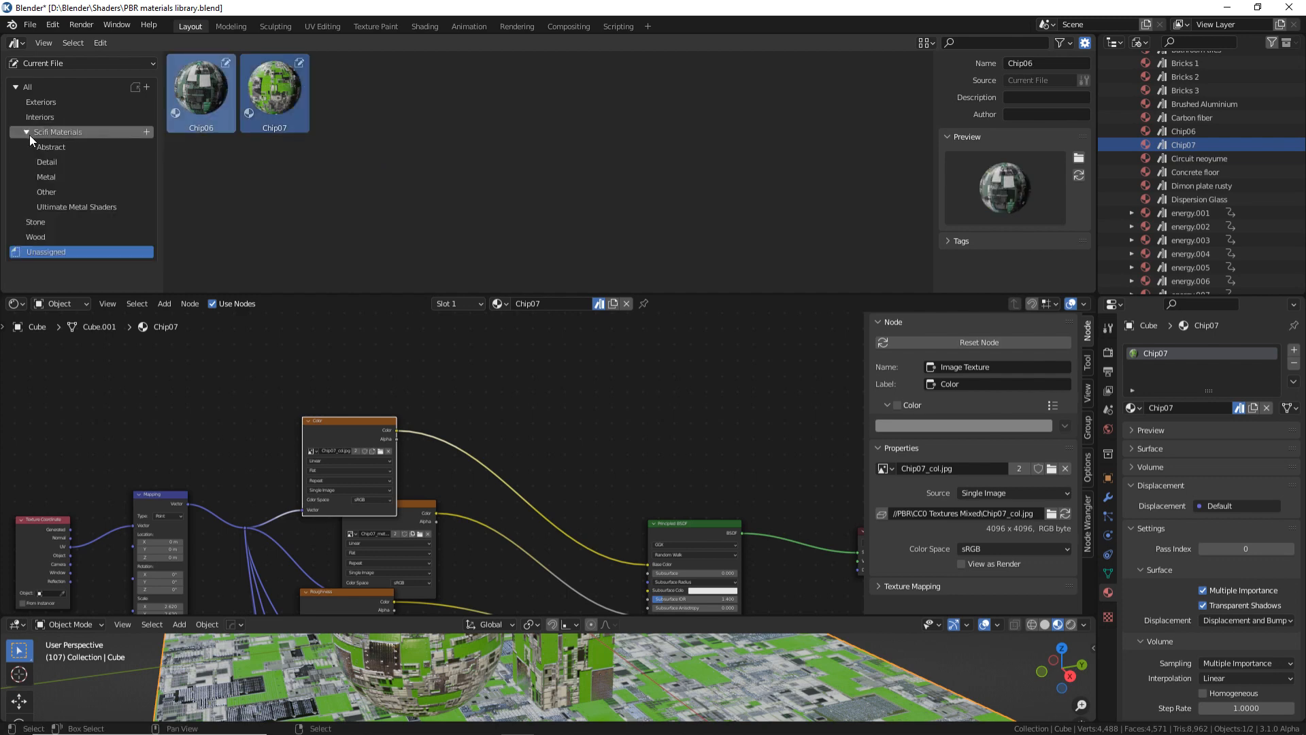
left_click(69, 146)
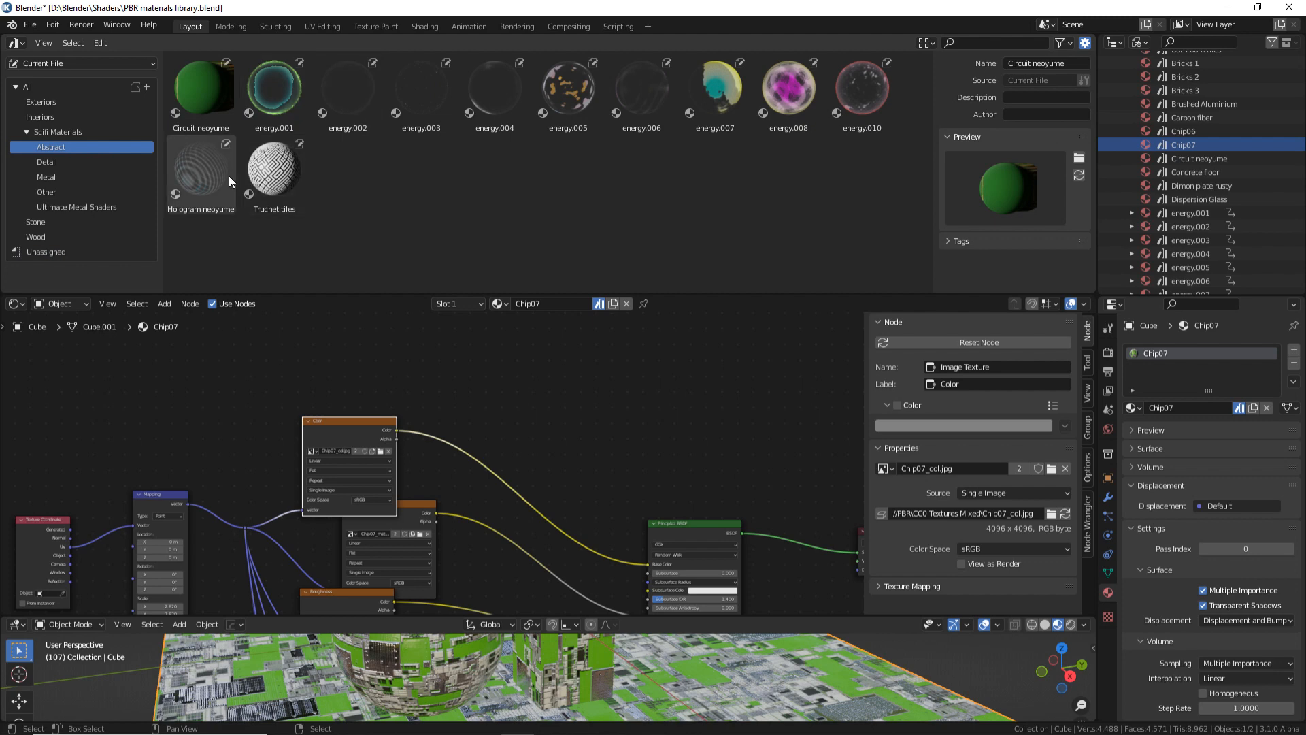
left_click(88, 163)
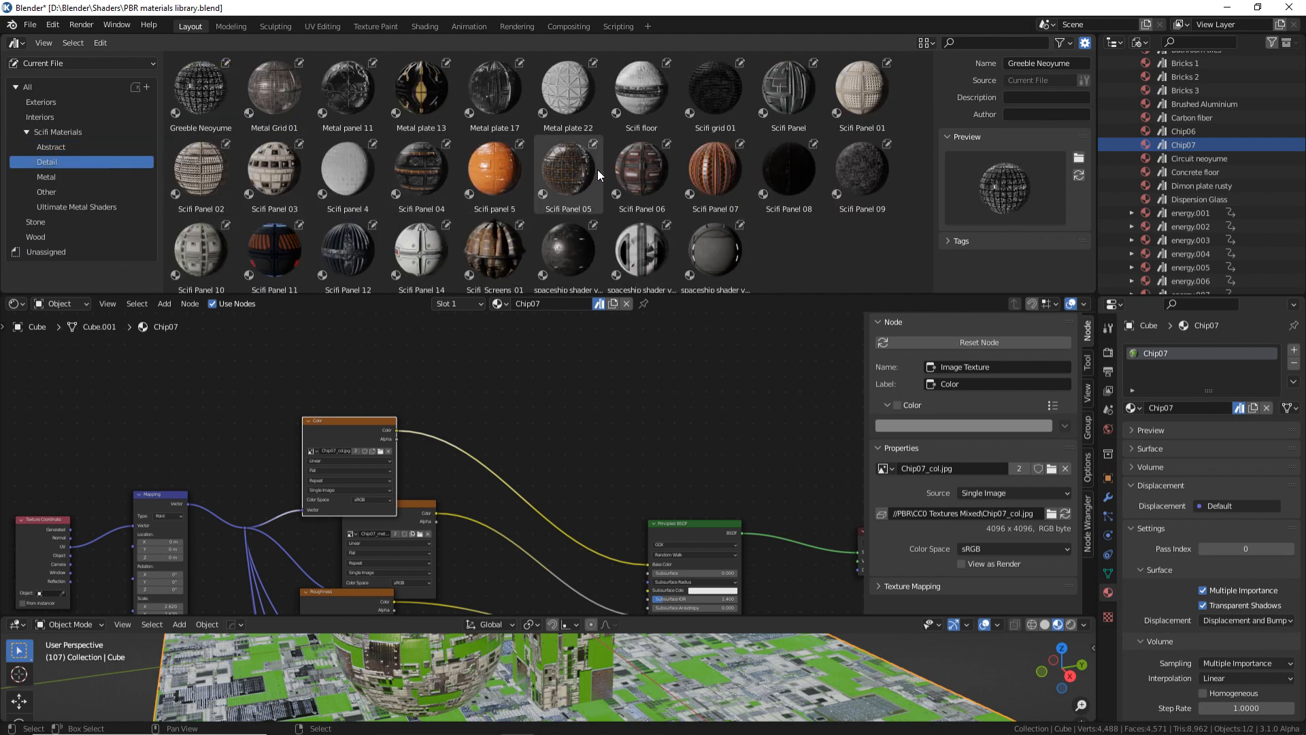
scroll(621, 170, "down", 1)
Step: Set the asset previews' display size to Large and enlarge the asset browser over the shader editor
left_click(73, 42)
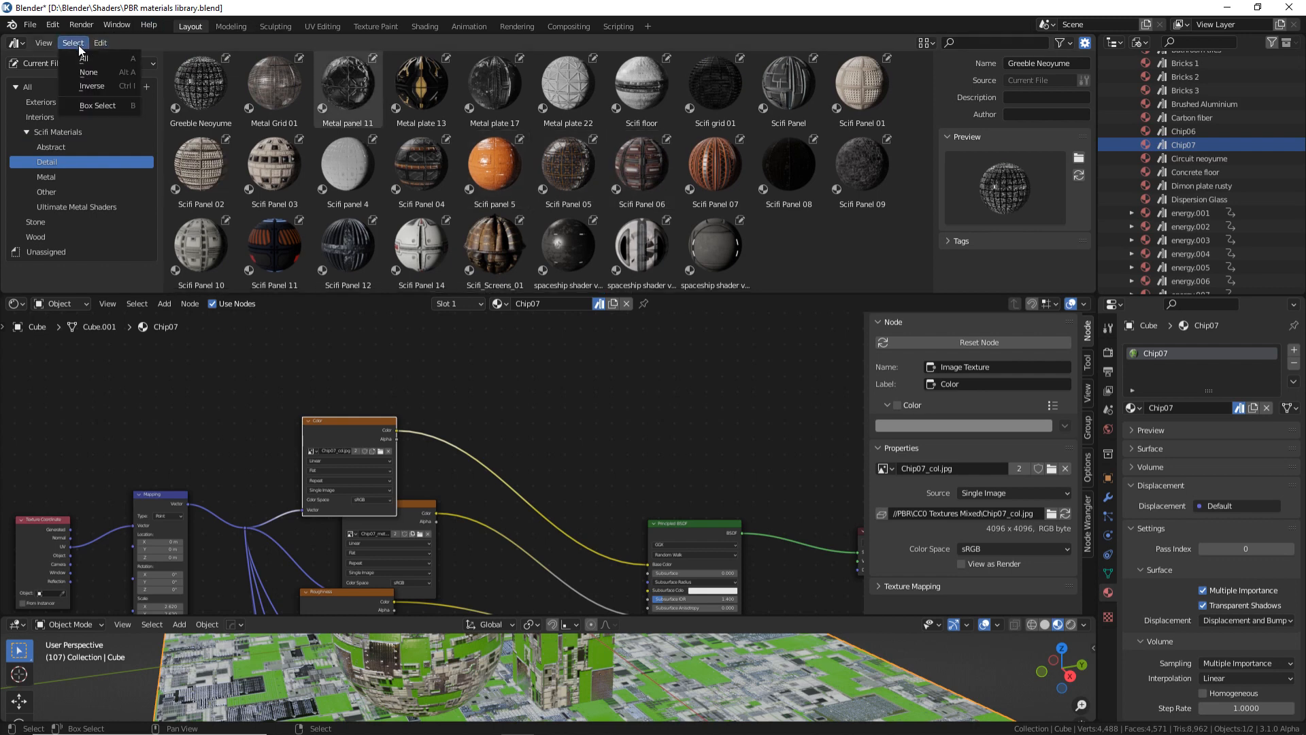
mouse_move(51, 44)
mouse_move(97, 107)
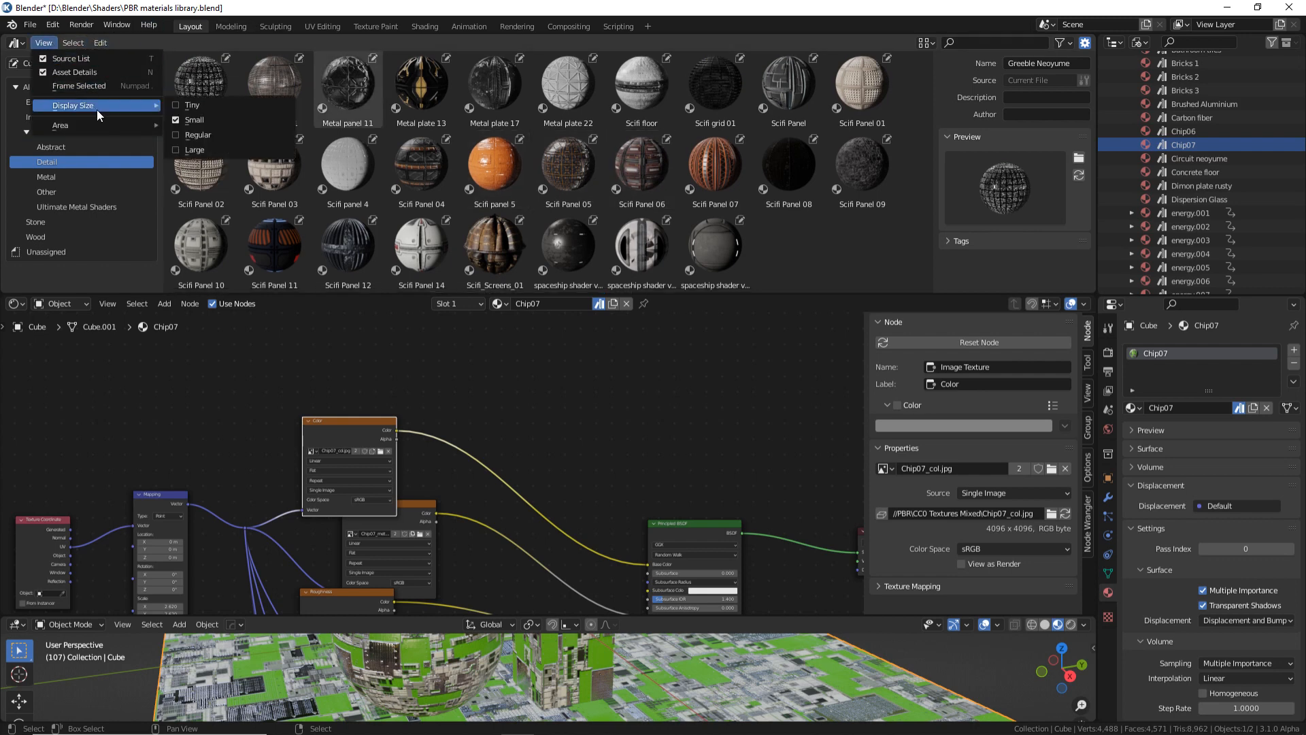
left_click(184, 147)
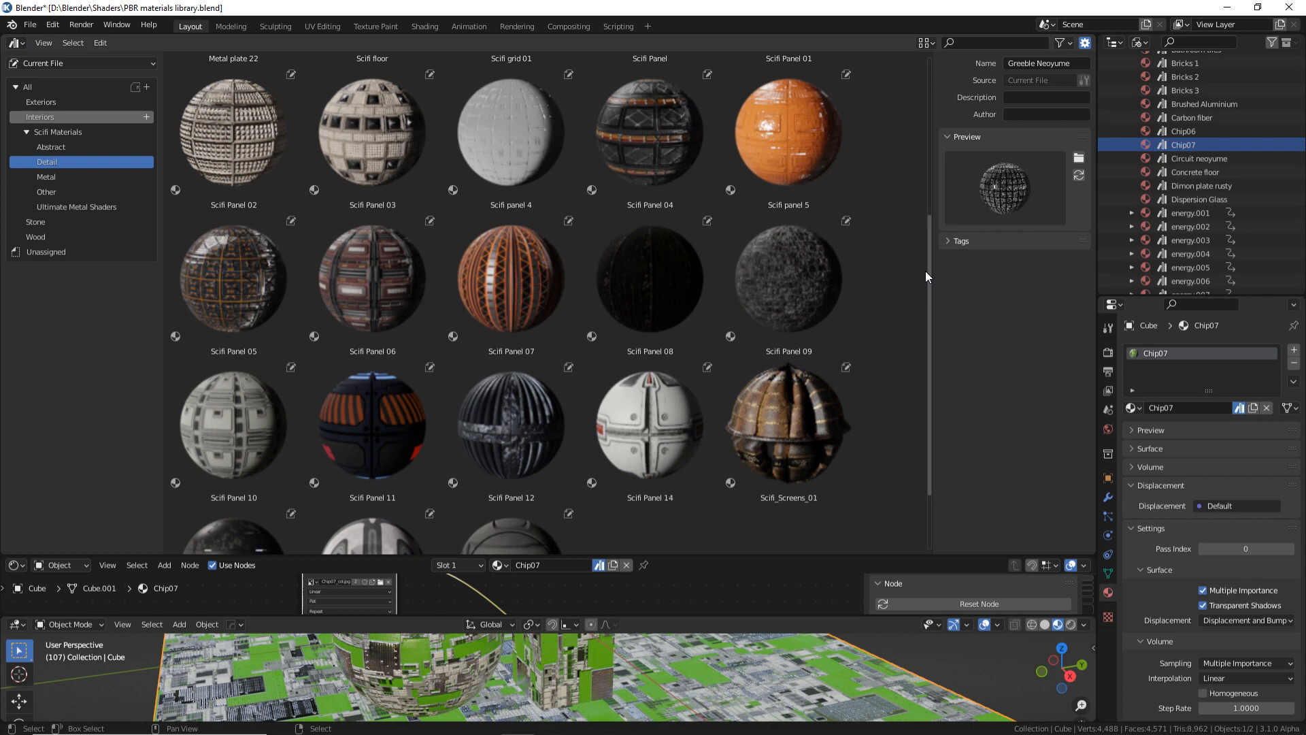
Step: Look through the Detail, Metal, Other and Ultimate Metal Shaders catalogs under Scifi Materials
mouse_move(926, 271)
left_mouse_down()
mouse_move(928, 363)
mouse_move(941, 151)
left_mouse_up()
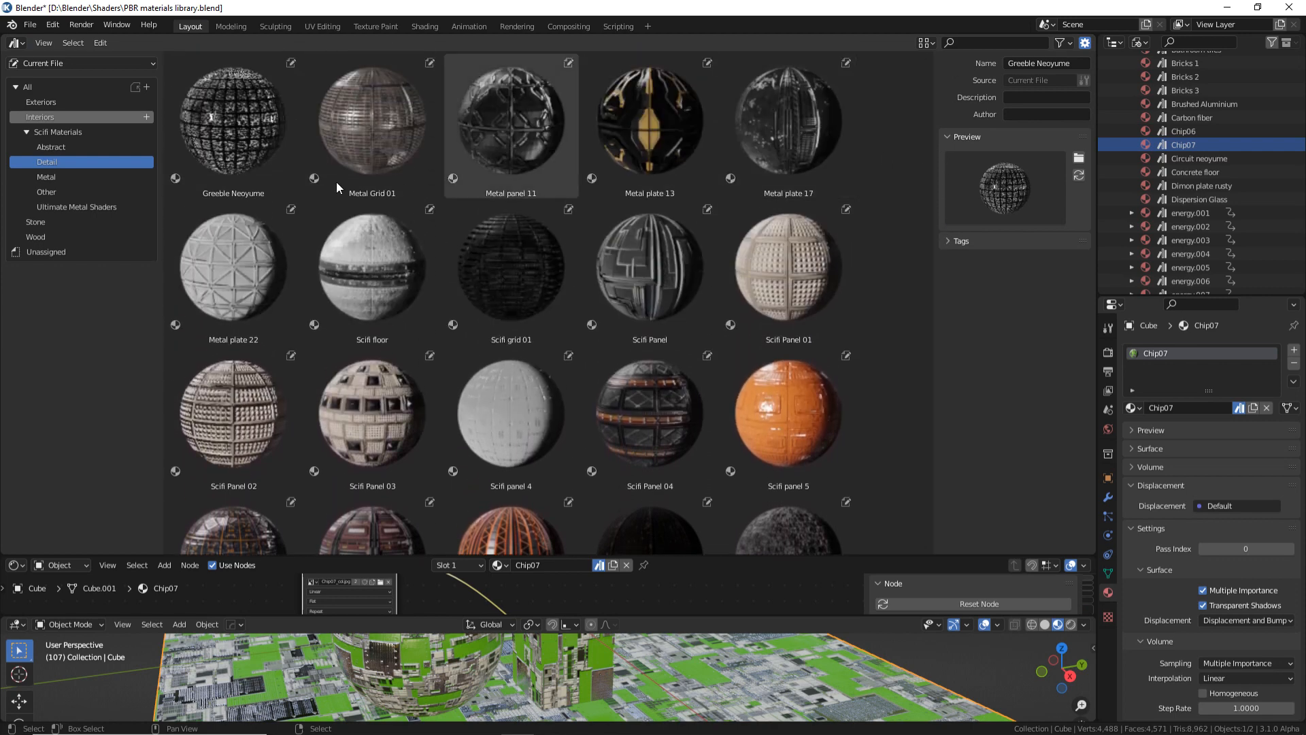
left_click(96, 178)
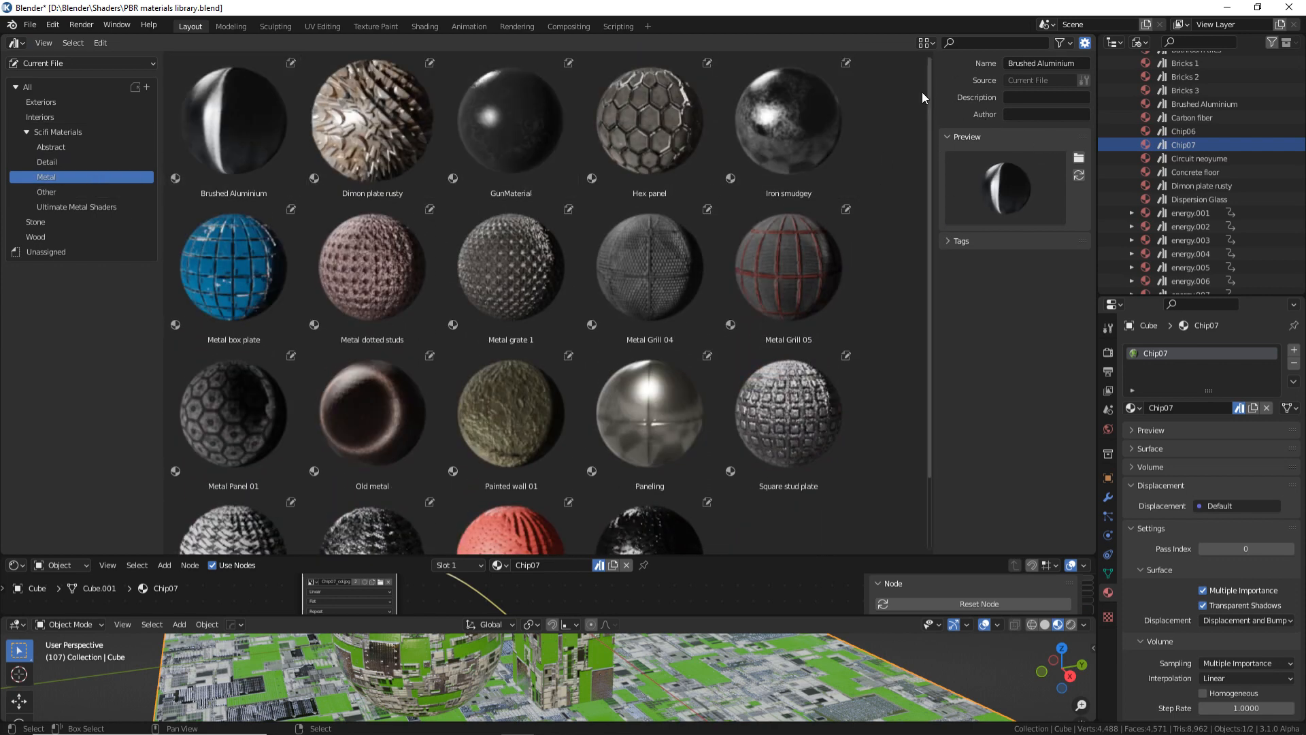
left_click_drag(930, 92, 929, 191)
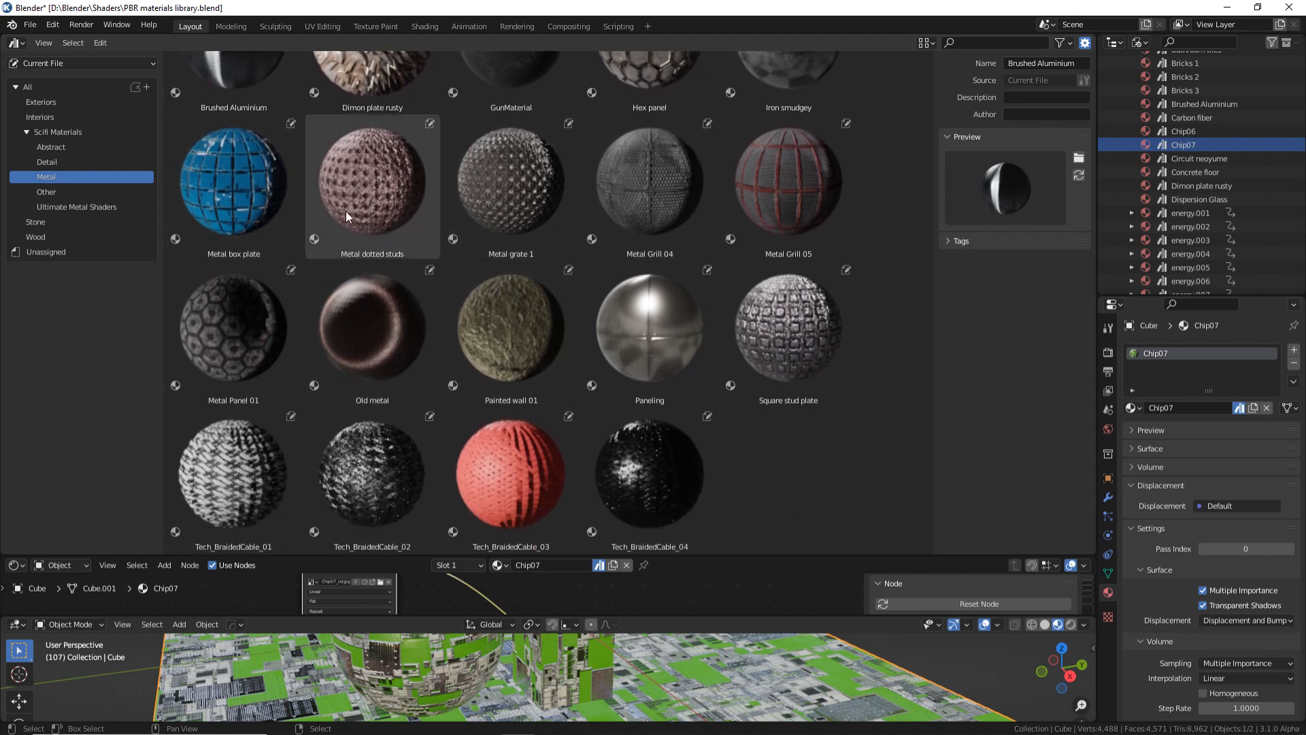
left_click(47, 192)
scroll(794, 357, "up", 3)
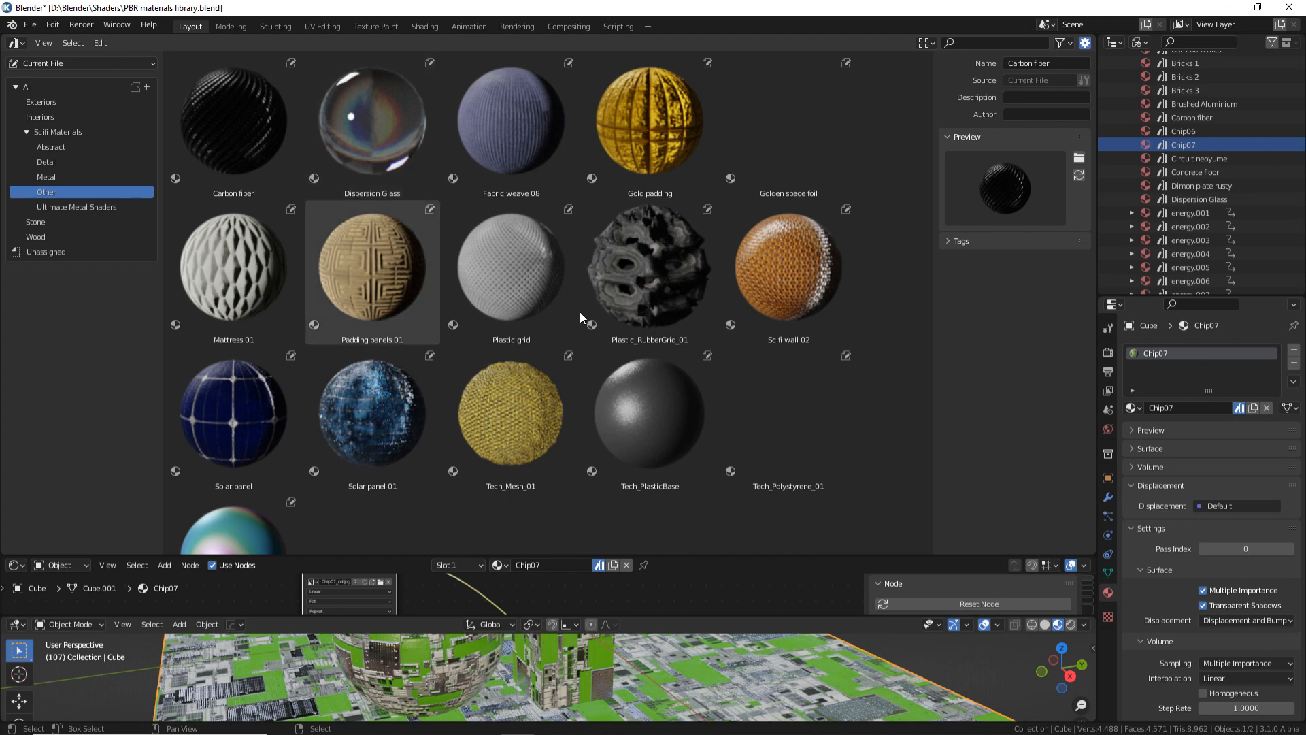
left_click(112, 207)
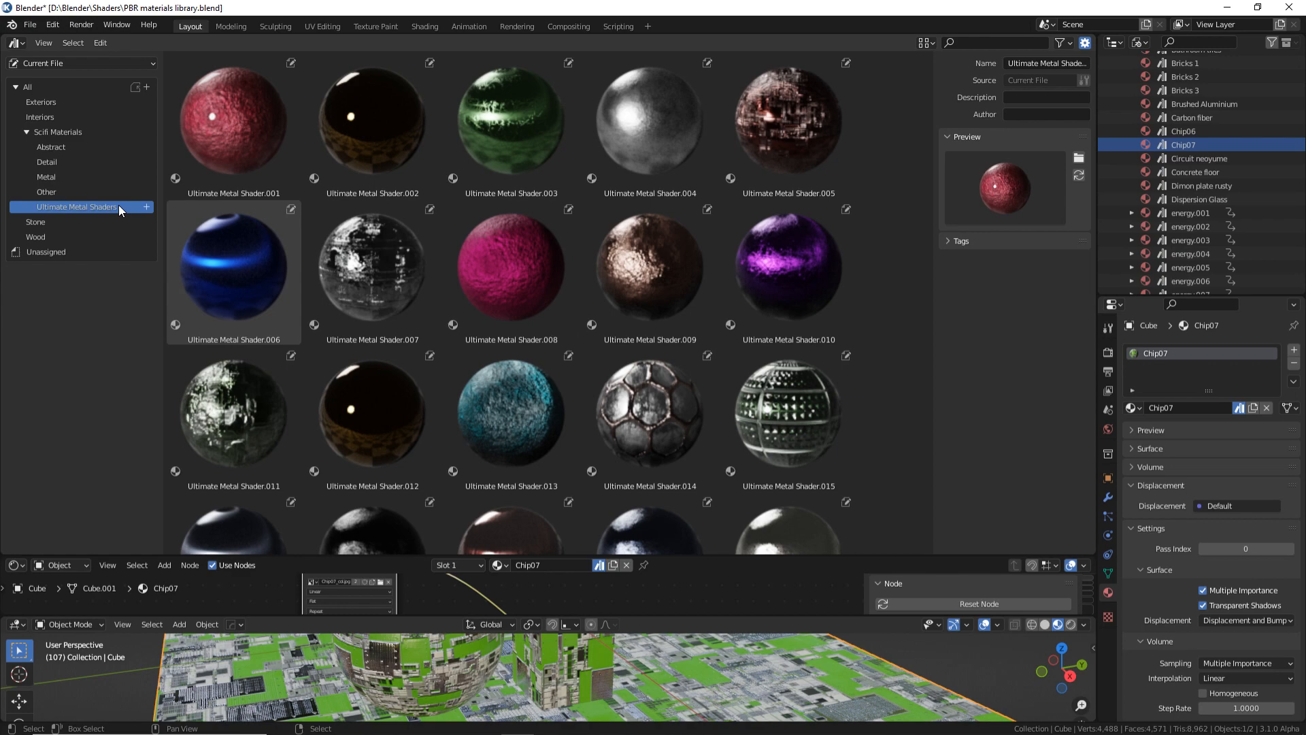